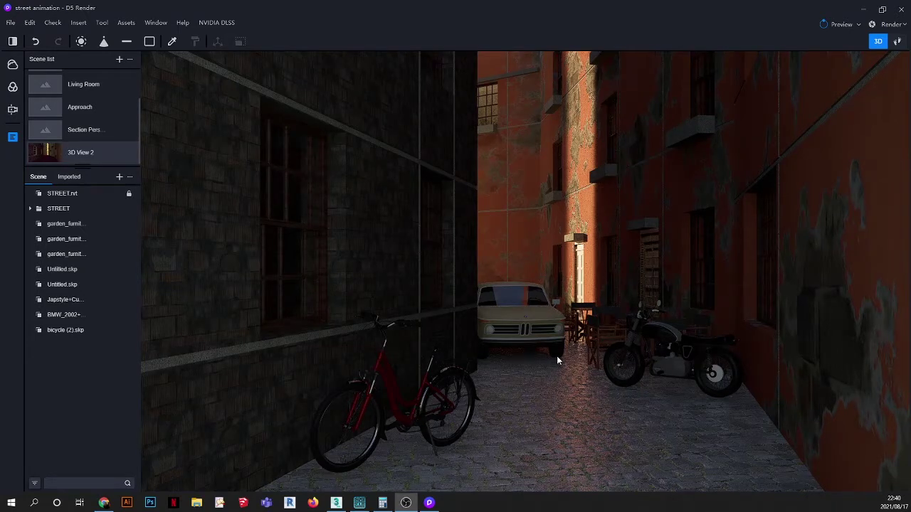
- Examine the alley with the bicycle, car and motorcycle, and select the red bicycle model
scroll(485, 376, up, 4)
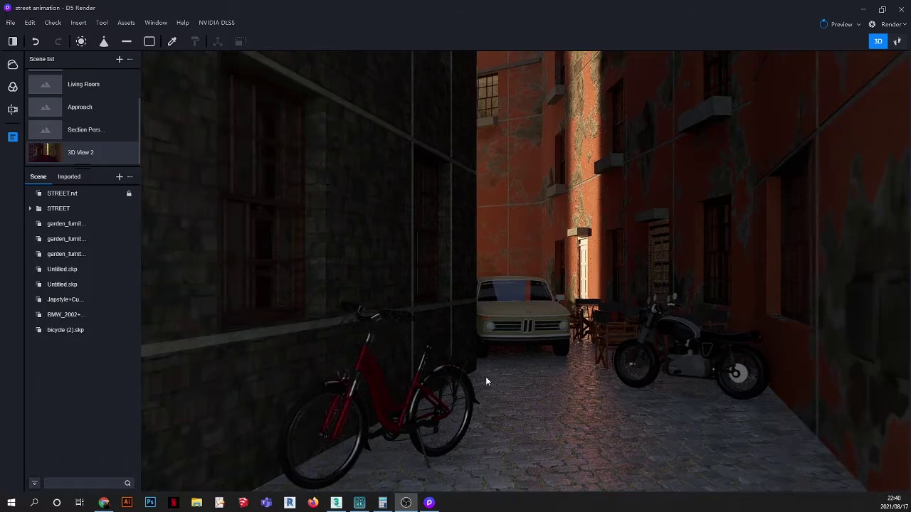
scroll(510, 348, down, 2)
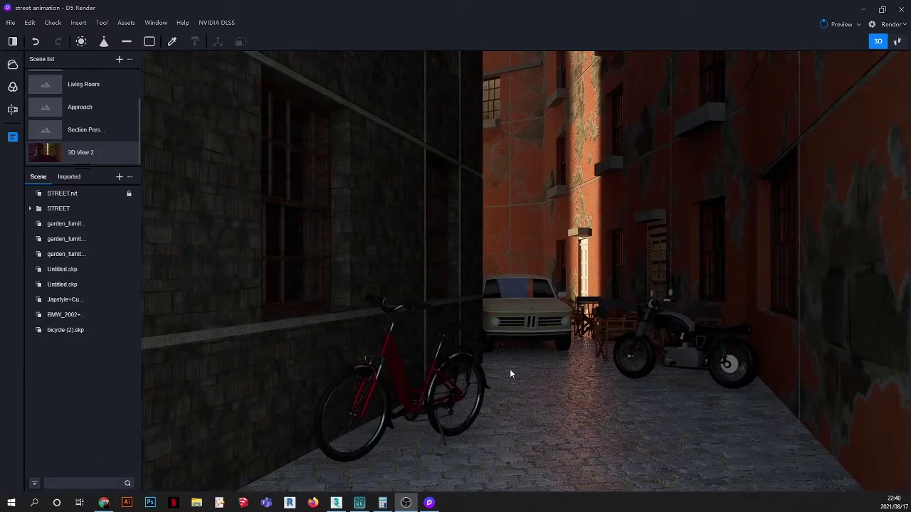
scroll(517, 378, up, 1)
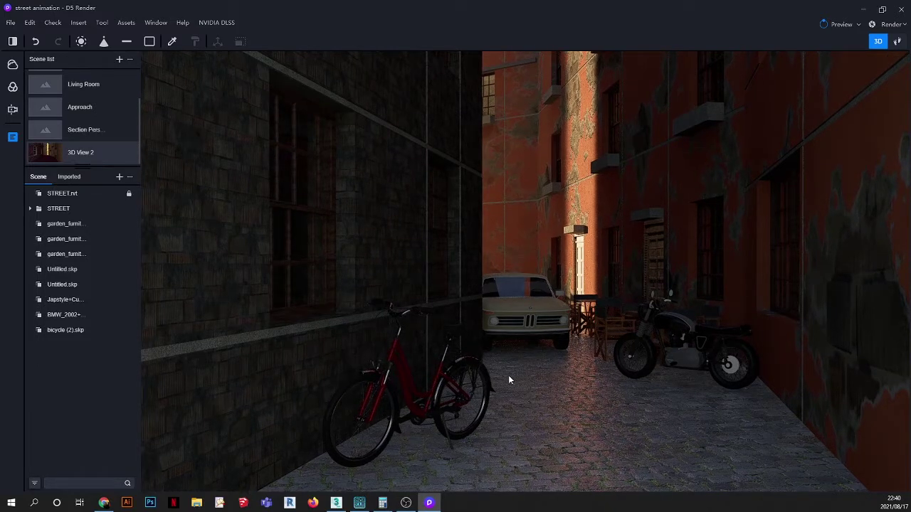
scroll(427, 405, up, 2)
click(429, 390)
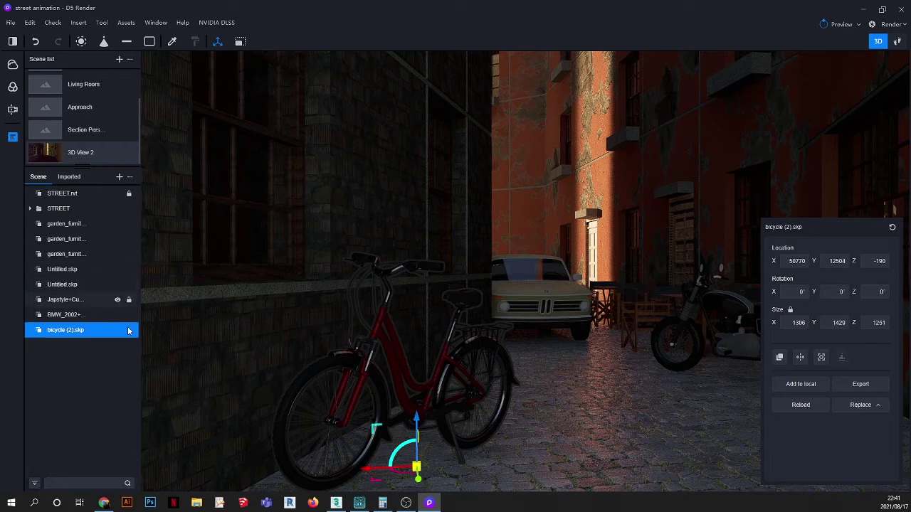
- Switch to 3D Warehouse in the browser and search for "car"
mouse_move(100, 503)
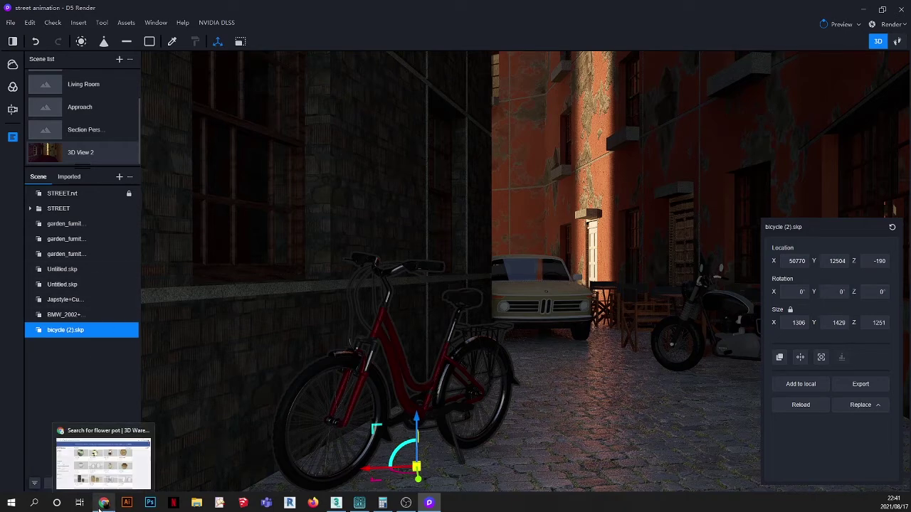
click(102, 464)
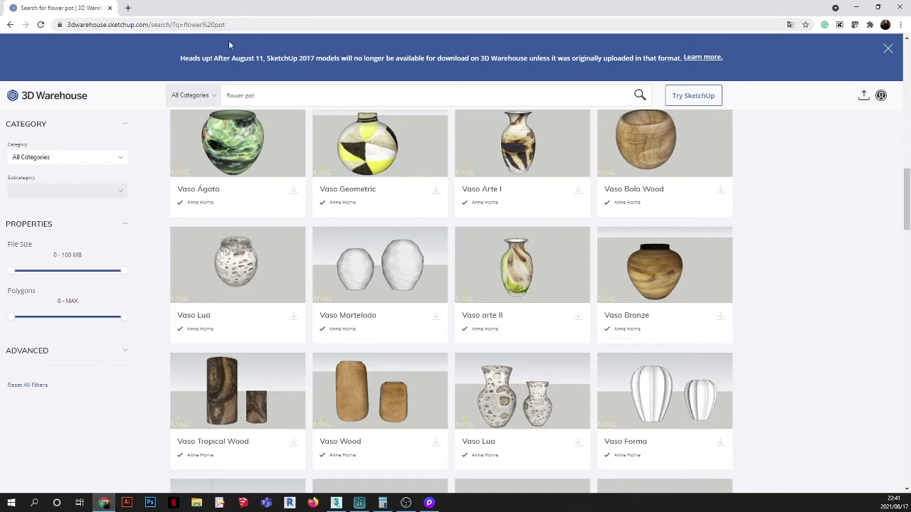
drag(258, 91, 174, 96)
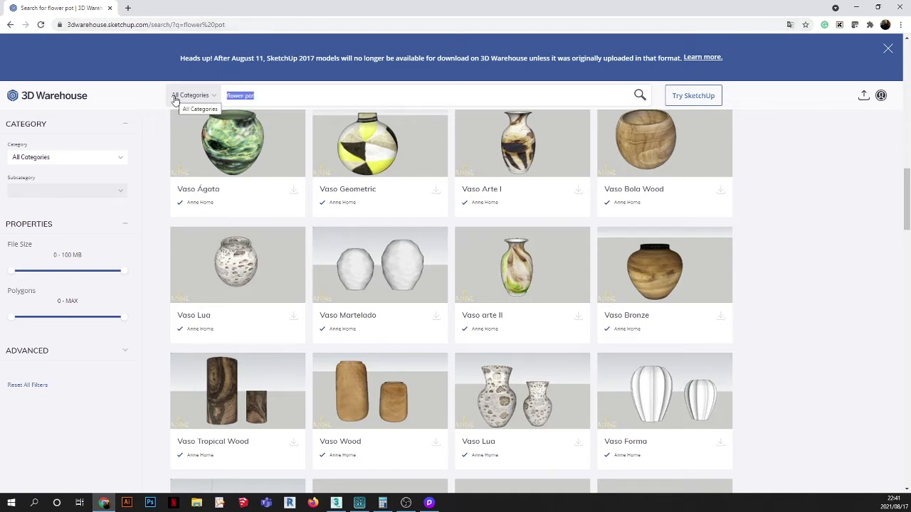
text(car)
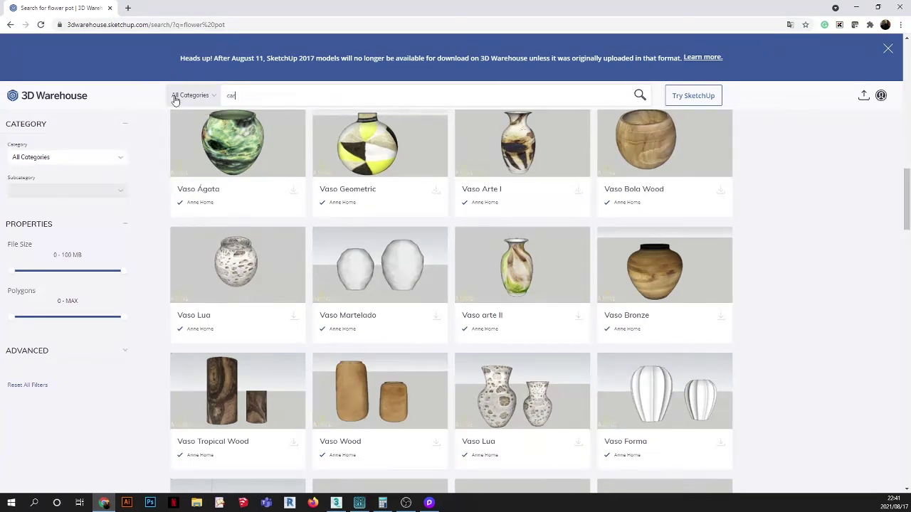
text(s)
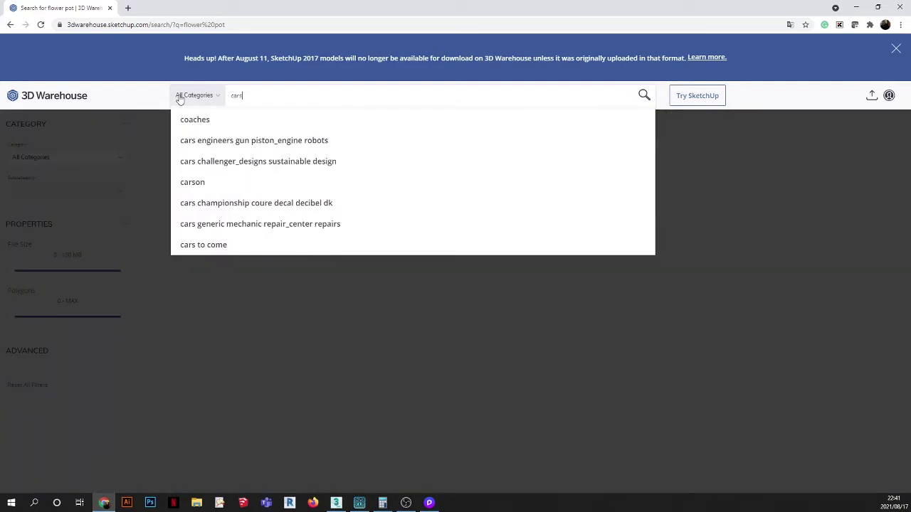
key(Return)
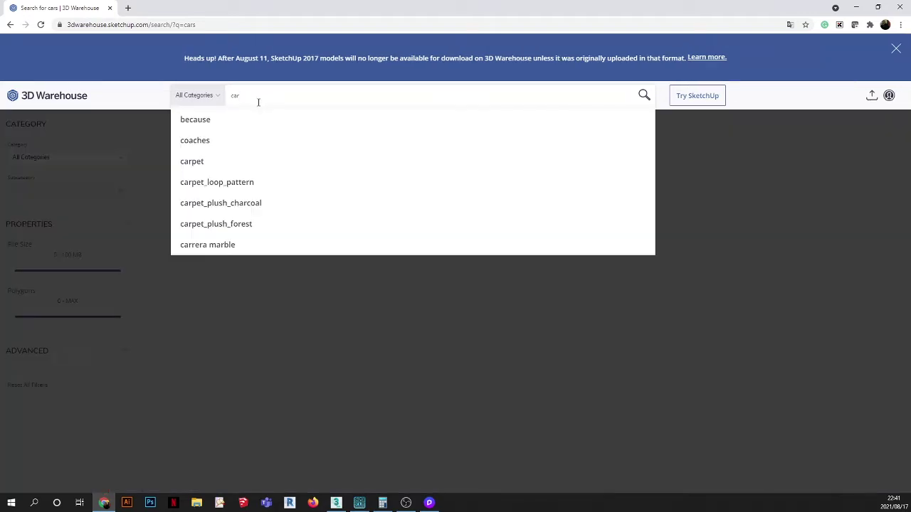
key(Return)
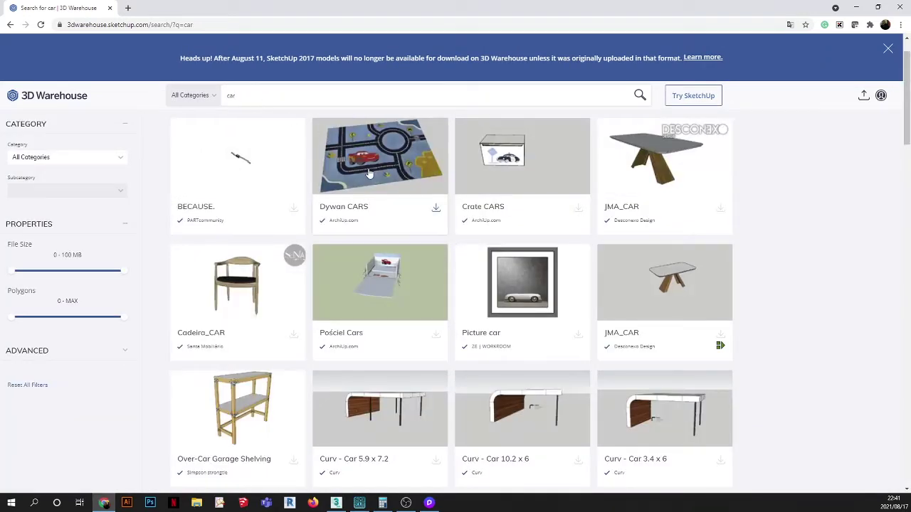
- Browse the car search results, first among the products and then among the models
scroll(395, 199, down, 3)
scroll(396, 200, down, 3)
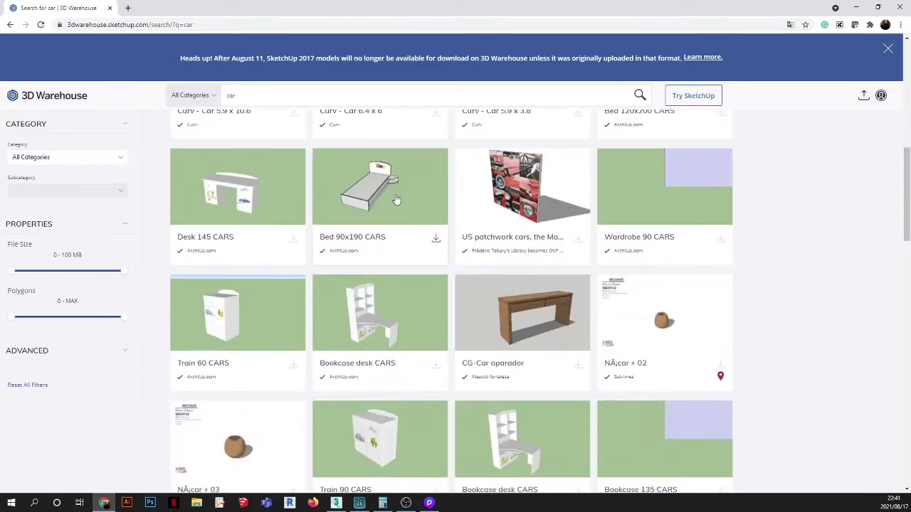
scroll(397, 200, up, 8)
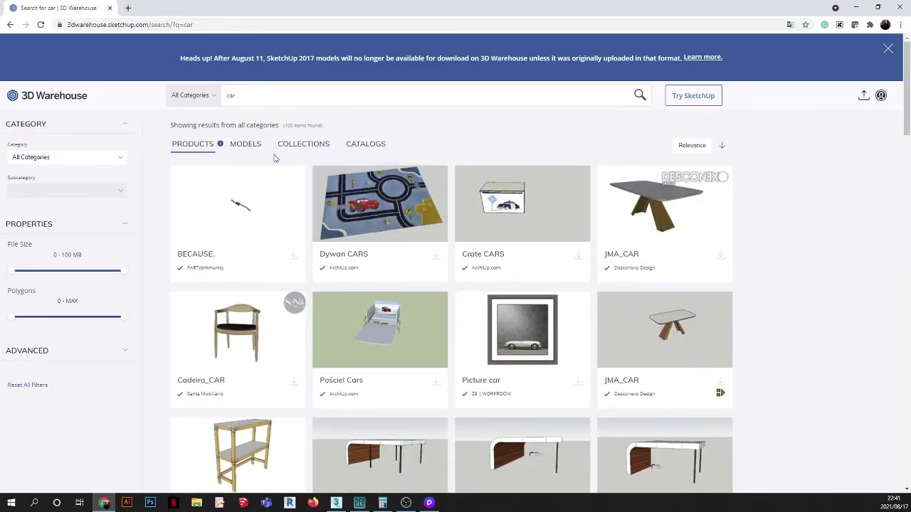
click(243, 144)
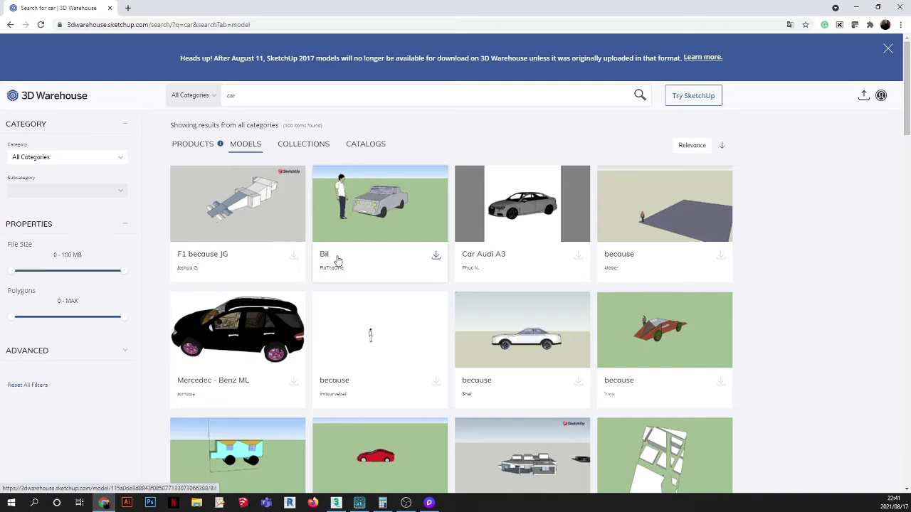
scroll(339, 261, down, 3)
scroll(339, 261, down, 9)
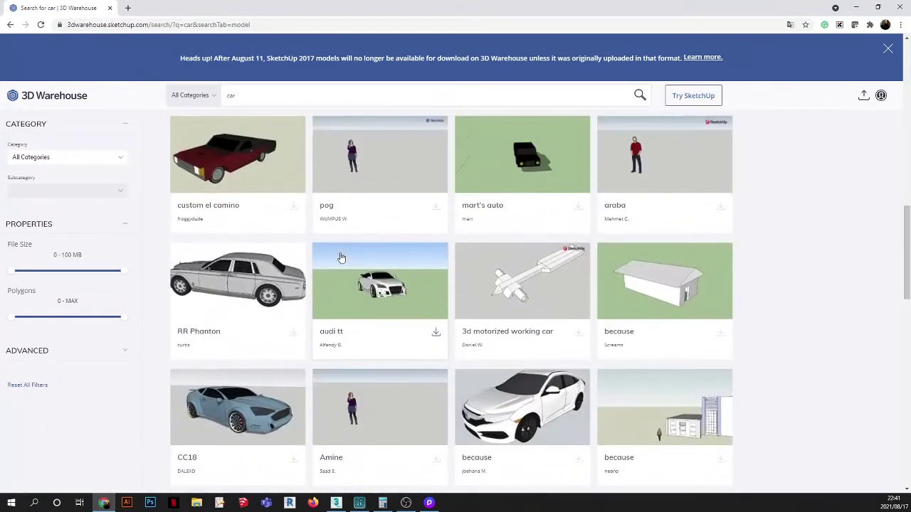
scroll(340, 258, up, 10)
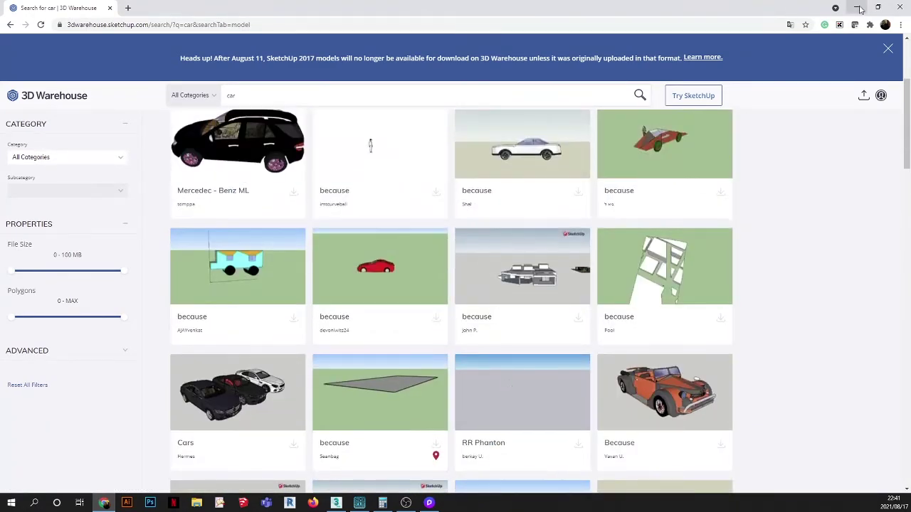
- Return to D5 Render, deselect the bicycle and examine the parked car, café tables and motorcycle along the alley
click(852, 9)
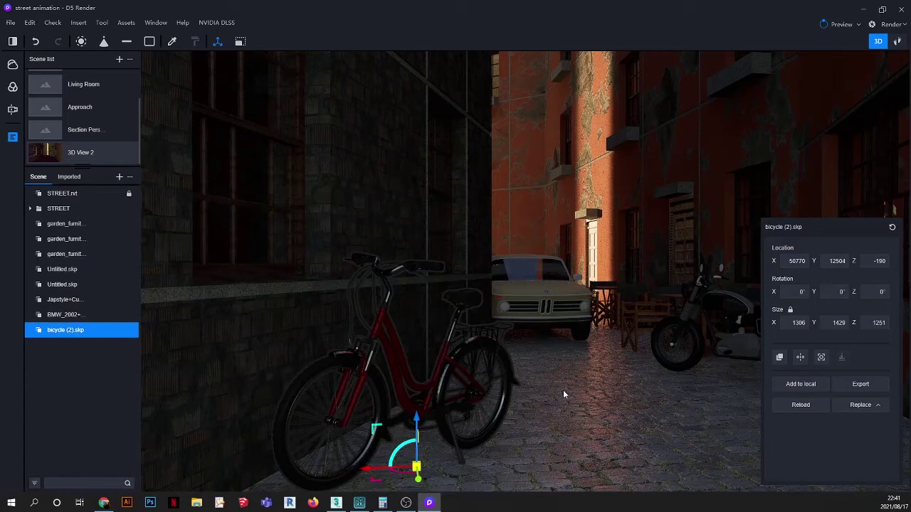
click(563, 390)
click(577, 384)
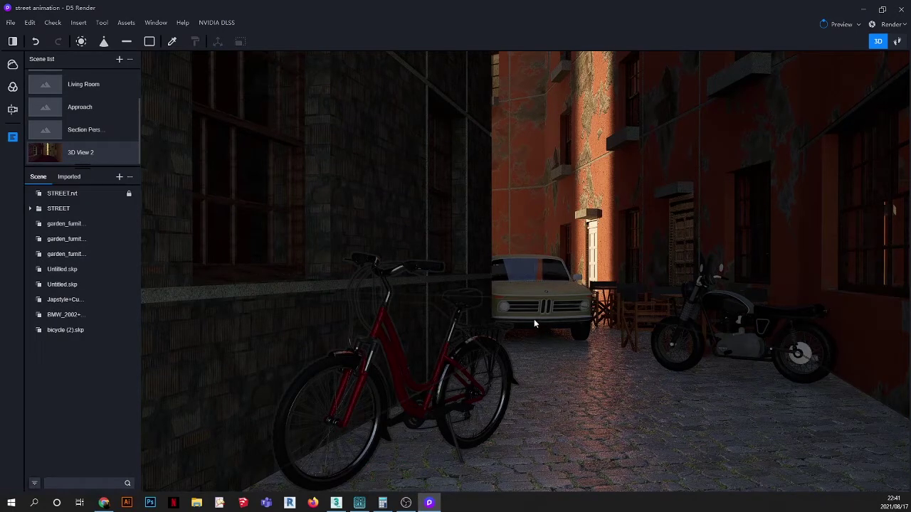
middle_drag(541, 315, 542, 395)
scroll(574, 332, up, 5)
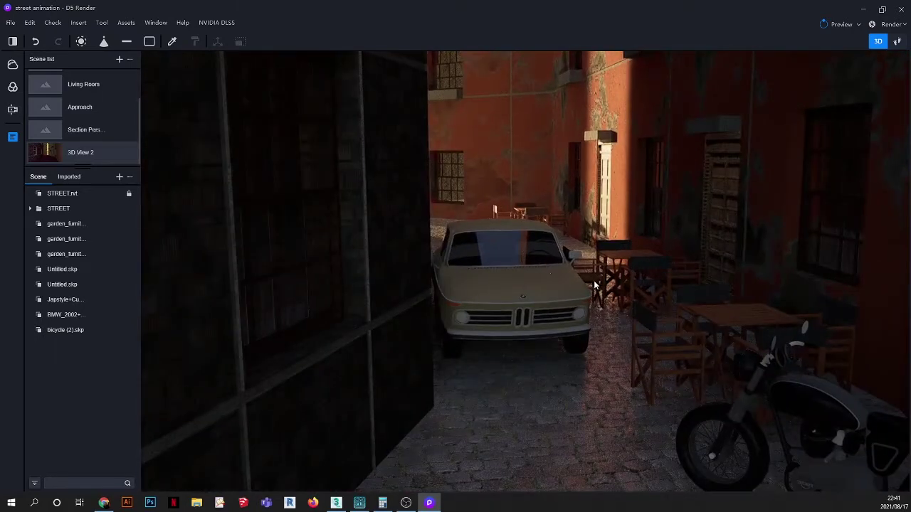
scroll(525, 250, down, 5)
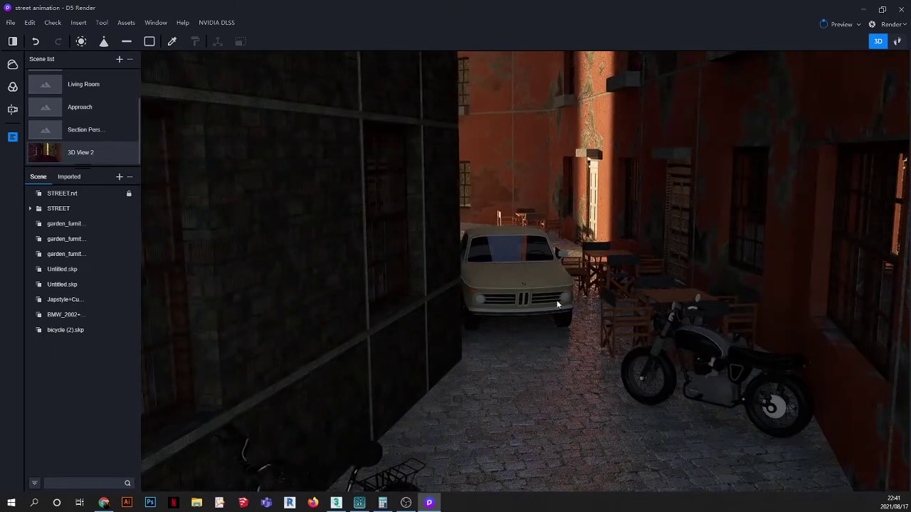
middle_drag(558, 337, 556, 291)
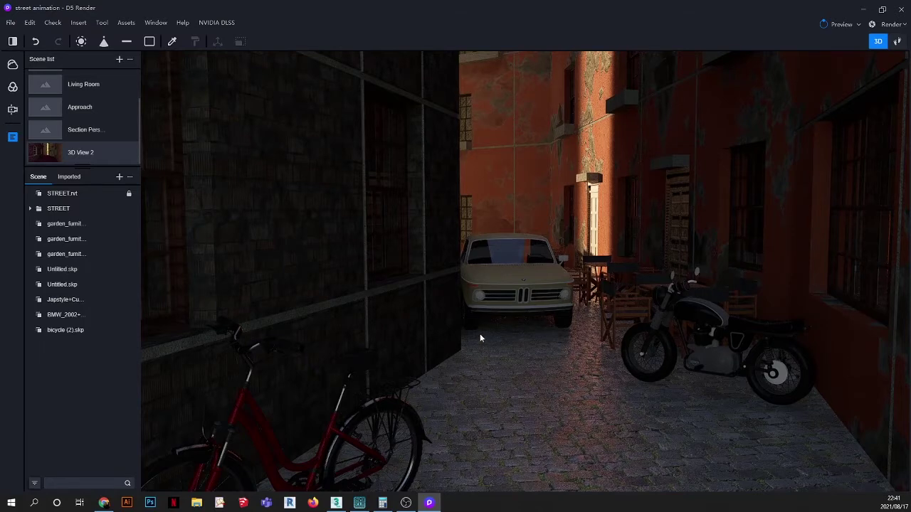
scroll(533, 207, down, 5)
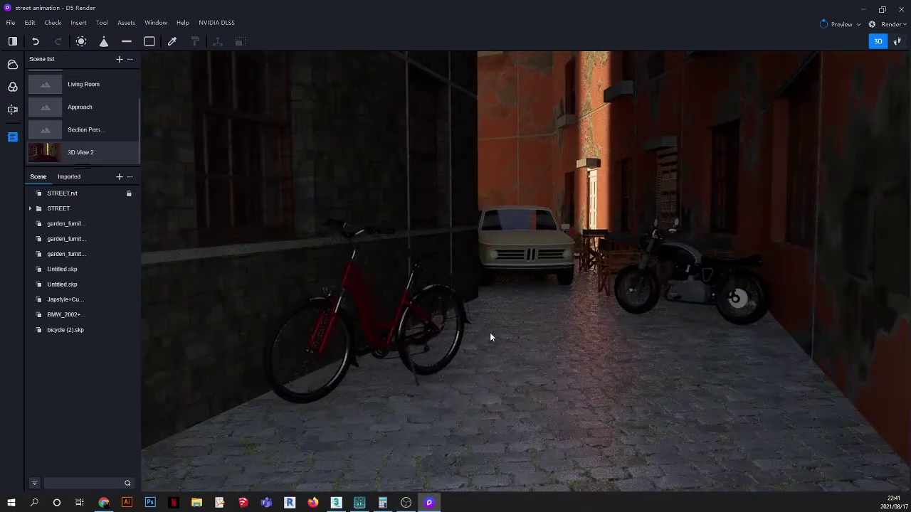
- Switch to 3ds Max and examine the STREET.max model, including the tables and chairs between the buildings
click(336, 502)
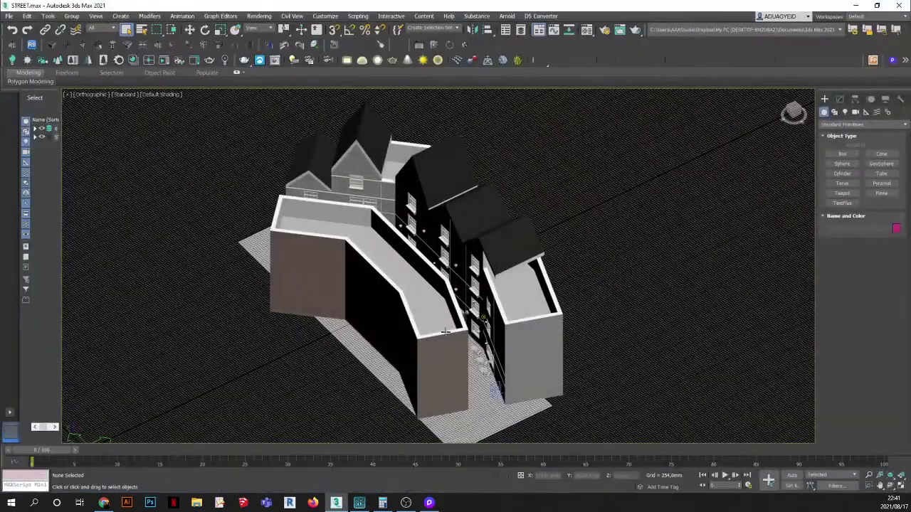
scroll(457, 333, up, 5)
scroll(458, 333, up, 3)
scroll(499, 313, down, 5)
scroll(533, 294, up, 8)
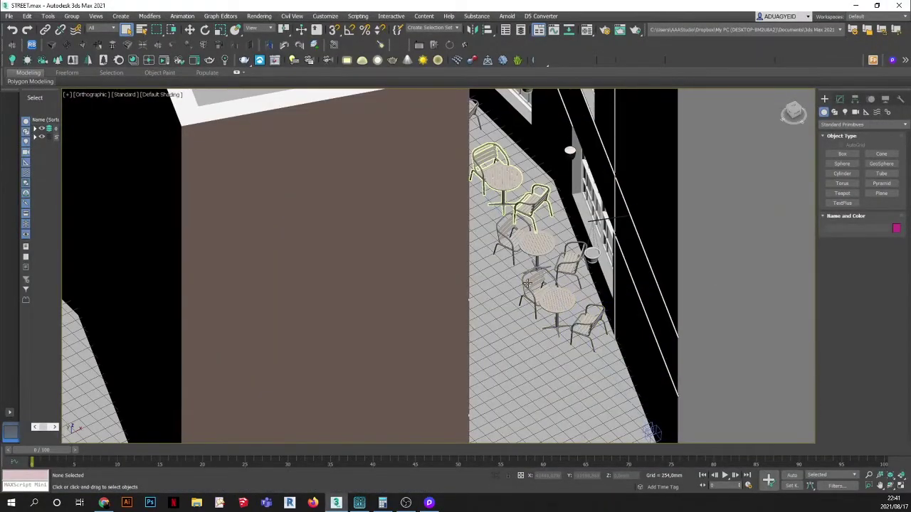
scroll(553, 321, down, 6)
alt+middle_drag(185, 125, 176, 119)
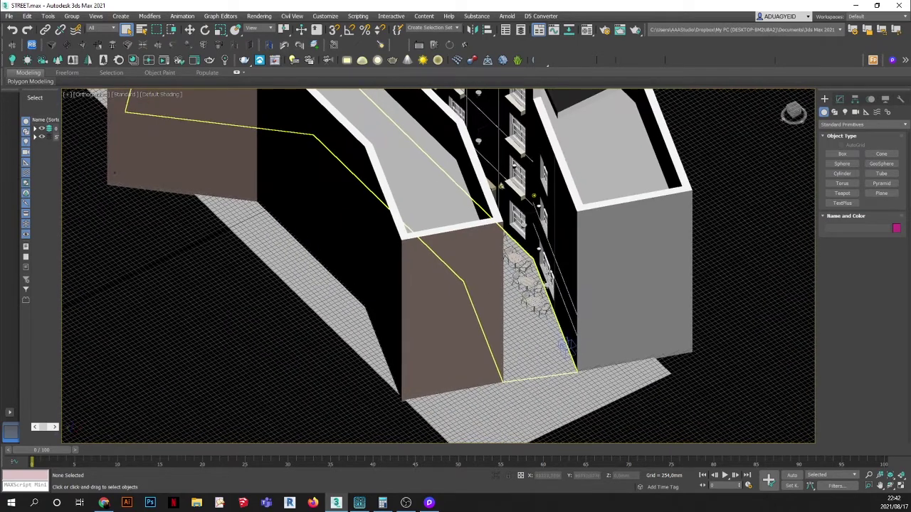
- Show the street through the VRayCam001 camera in the viewport
click(92, 94)
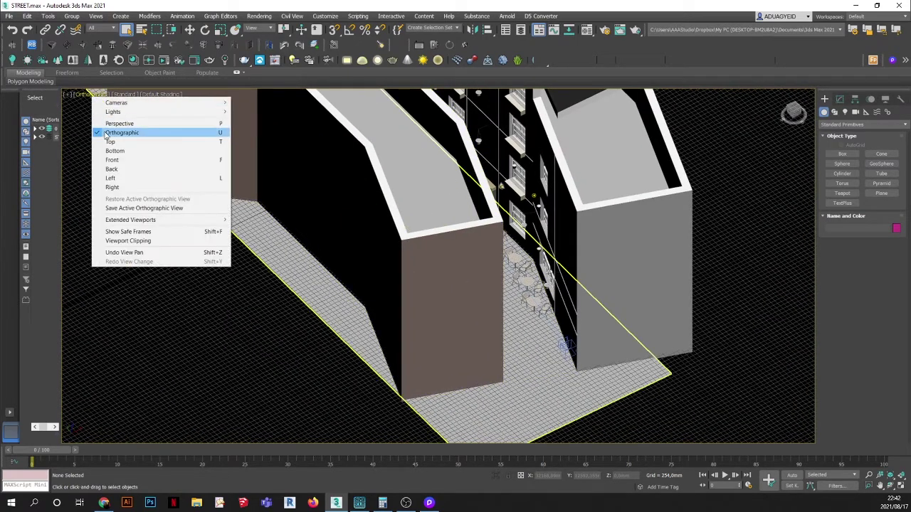
mouse_move(118, 105)
click(262, 103)
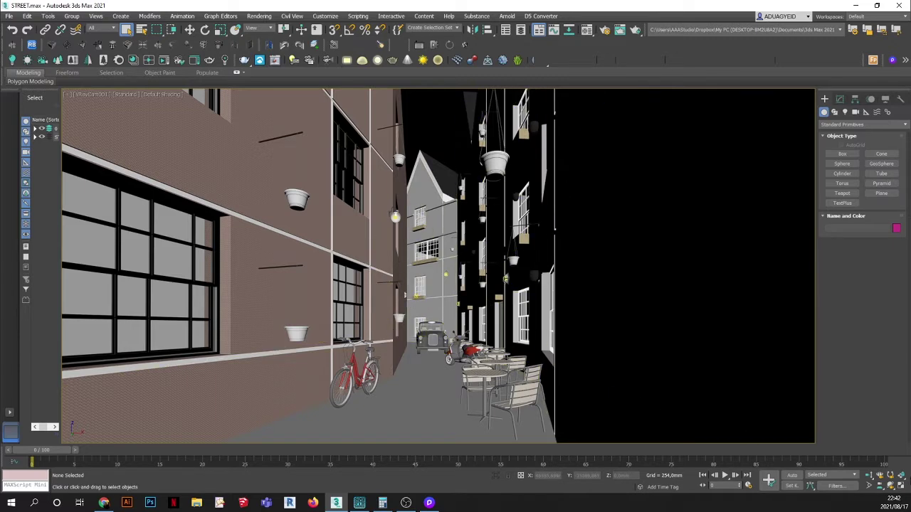
- Display all four viewports, then maximize the orthographic one showing the whole street model
click(900, 488)
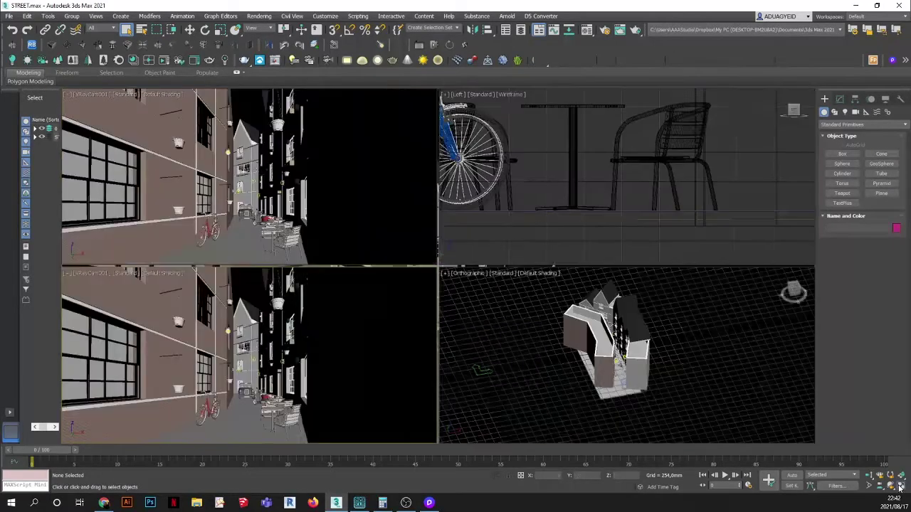
click(767, 378)
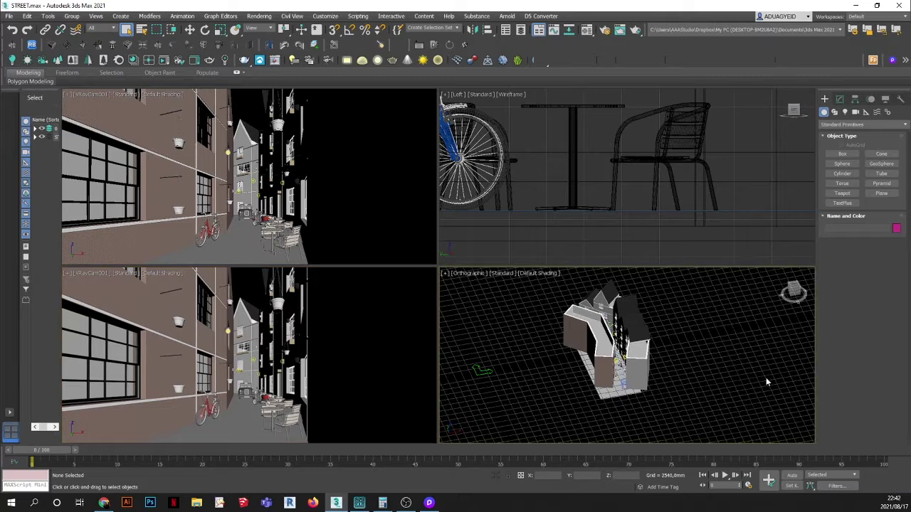
click(899, 488)
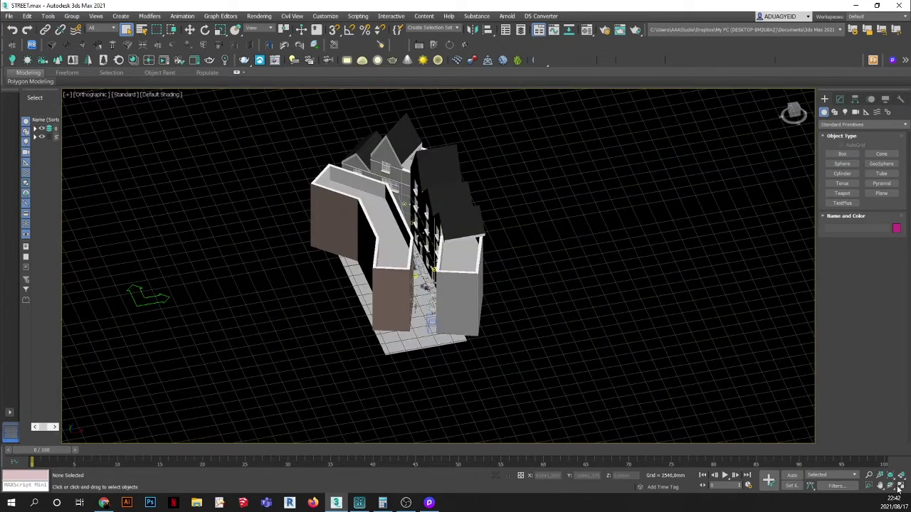
- Hide the "Brick, Pavers" wall object and the "Roofing - Asphalt" object of the buildings
click(456, 288)
right_click(456, 286)
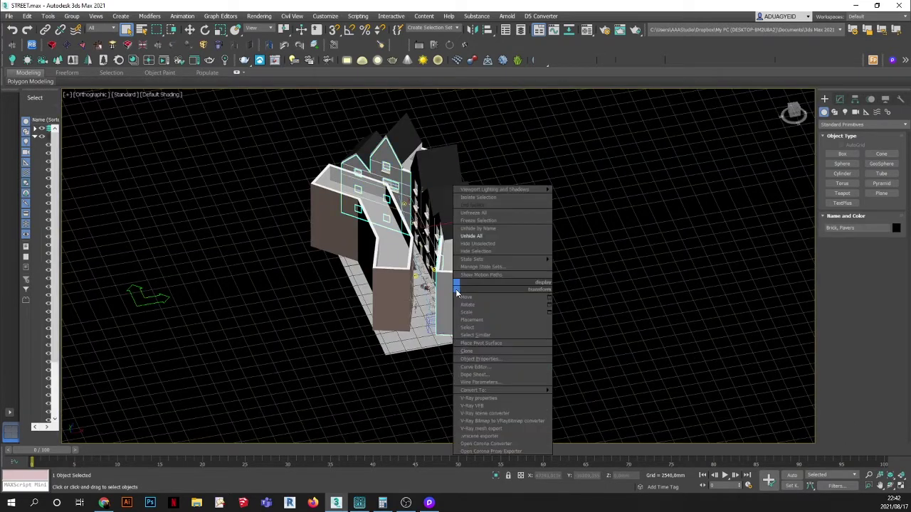
click(477, 251)
click(458, 212)
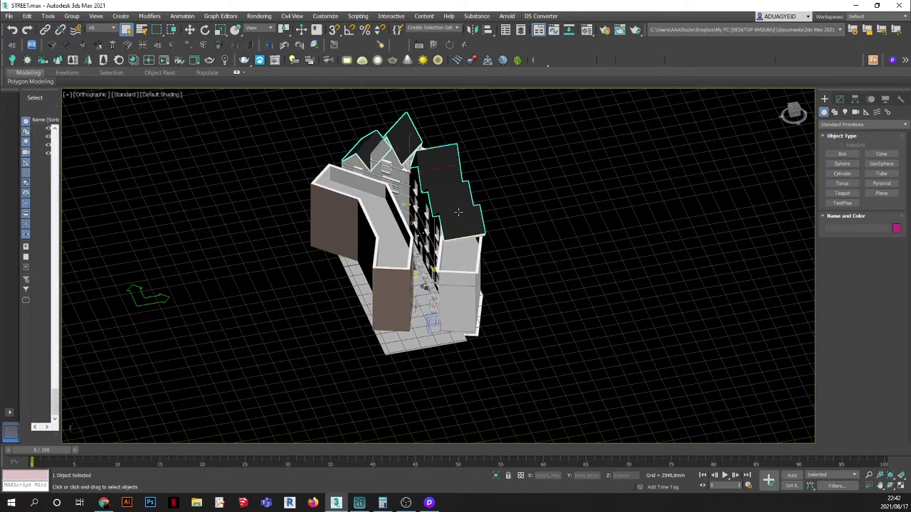
right_click(459, 215)
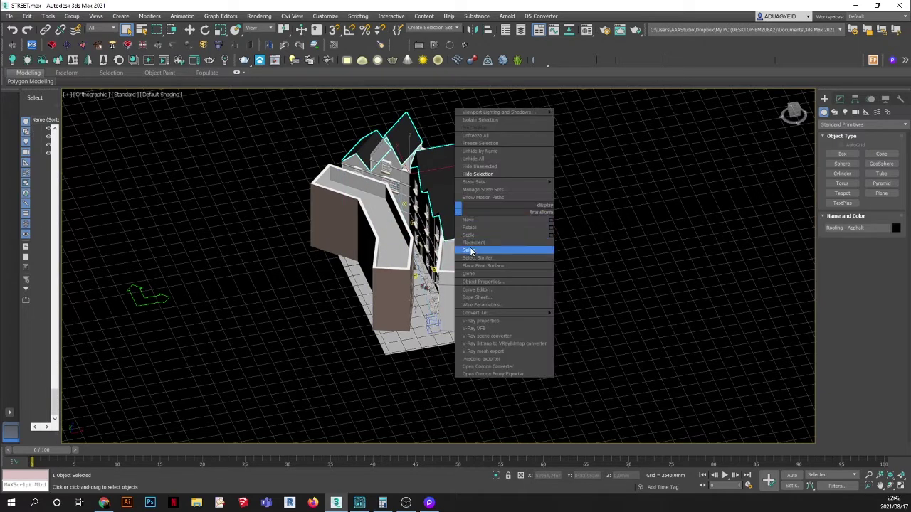
click(479, 174)
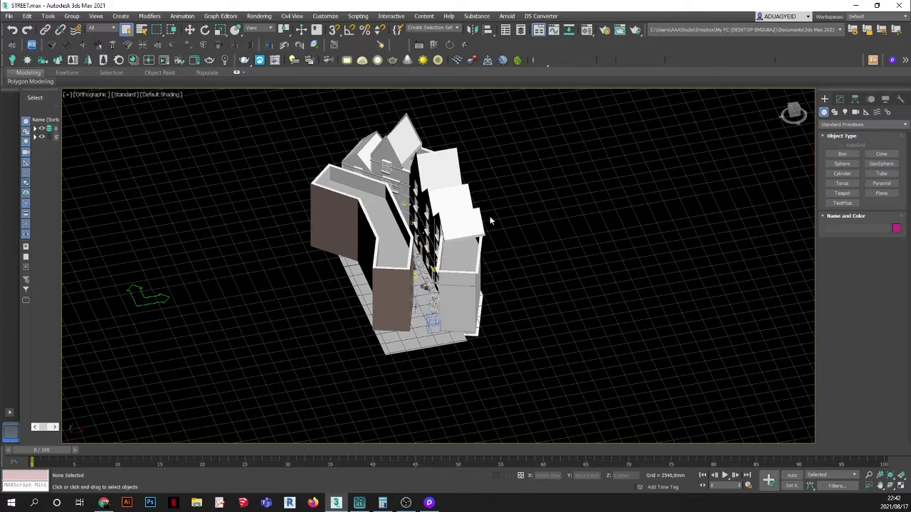
- Hide the remaining roofs and pale wall volumes of the street buildings
click(469, 285)
right_click(517, 203)
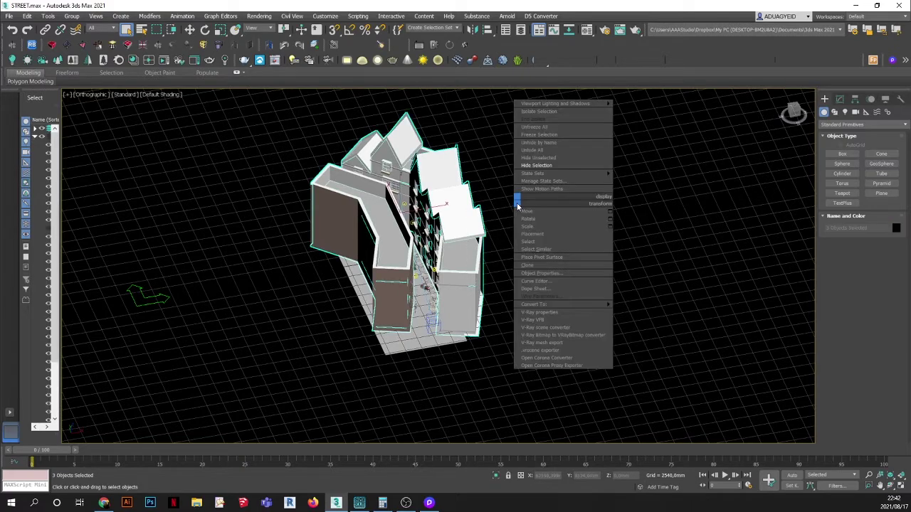
click(541, 167)
- Hide the brown building walls and the large ground plane around the "Brick, Soldier Course" paving
scroll(388, 235, up, 5)
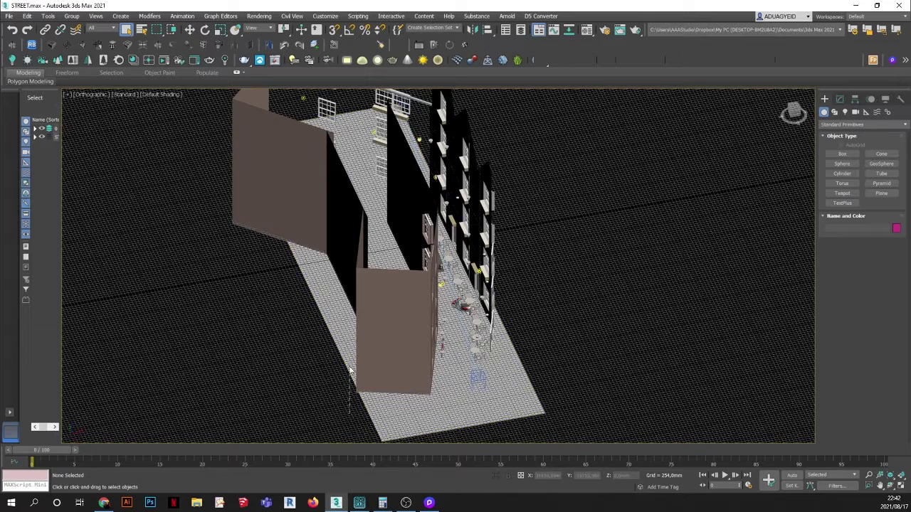
drag(329, 246, 274, 290)
right_click(274, 290)
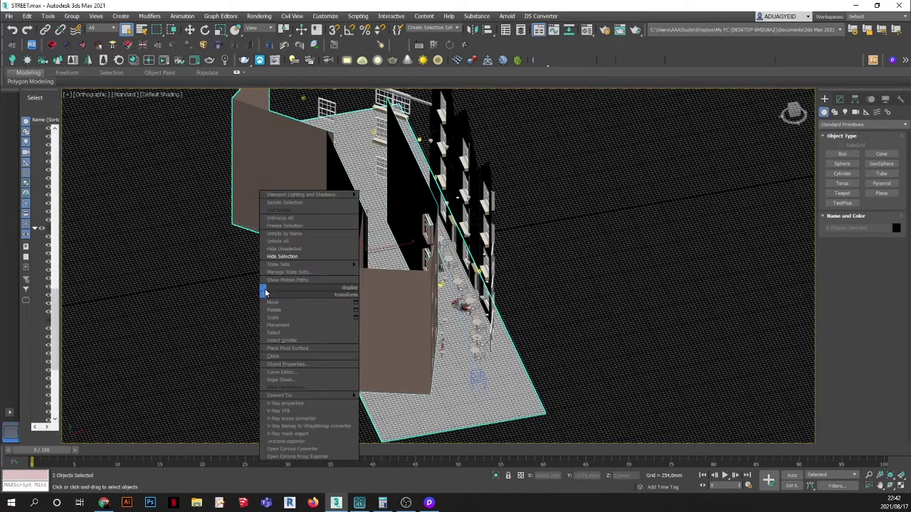
click(292, 259)
right_click(396, 220)
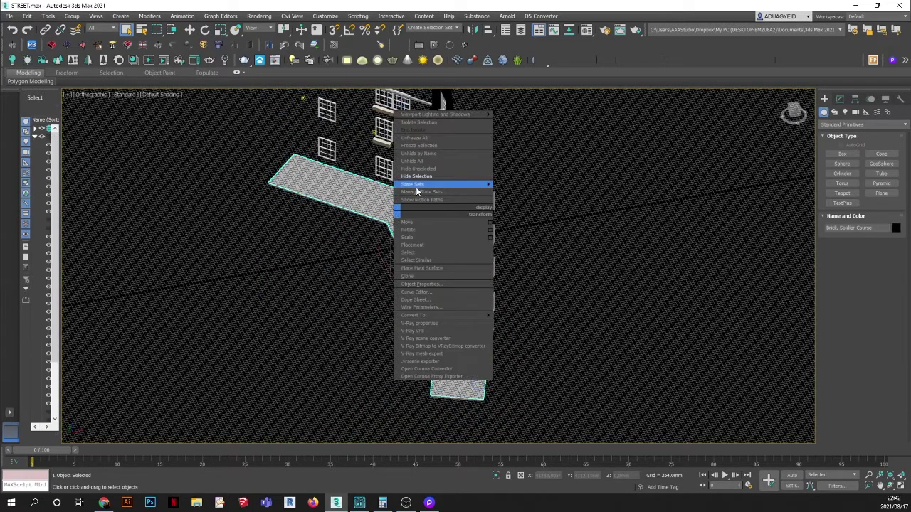
click(442, 186)
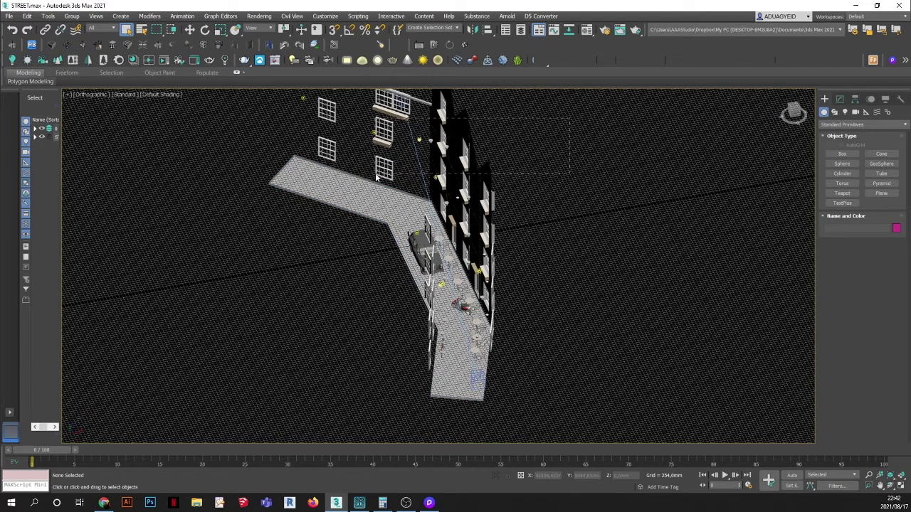
- Hide the windows and black facade panels along both sides of the street
click(424, 161)
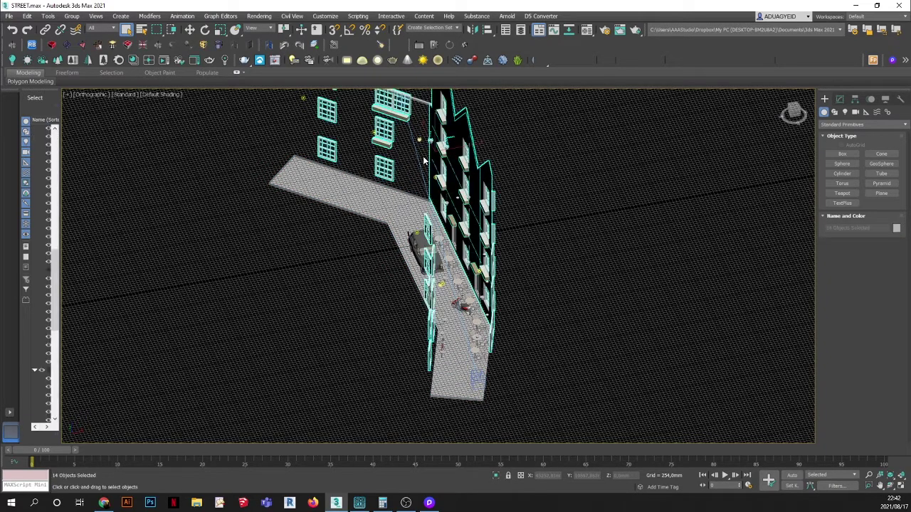
right_click(548, 157)
click(588, 122)
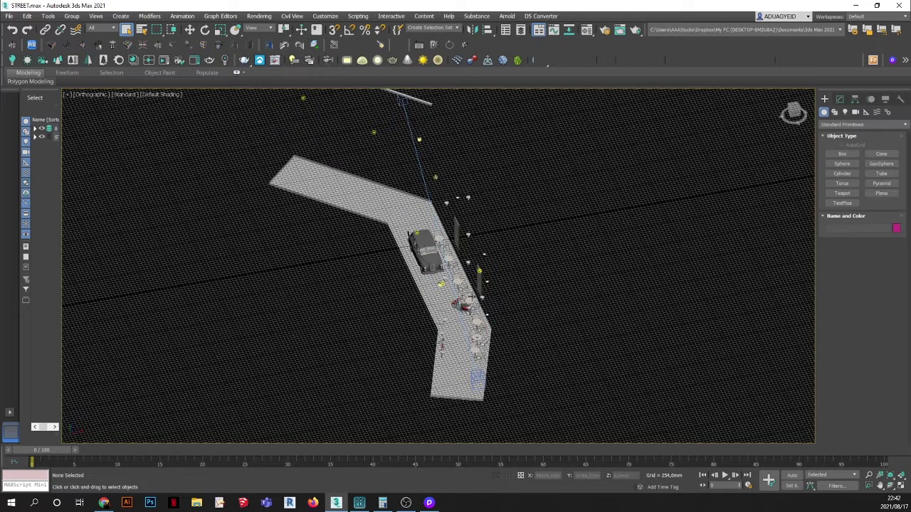
- Hide the "Default Timber Door Panel" object beside the café tables
scroll(482, 223, up, 6)
scroll(473, 187, up, 5)
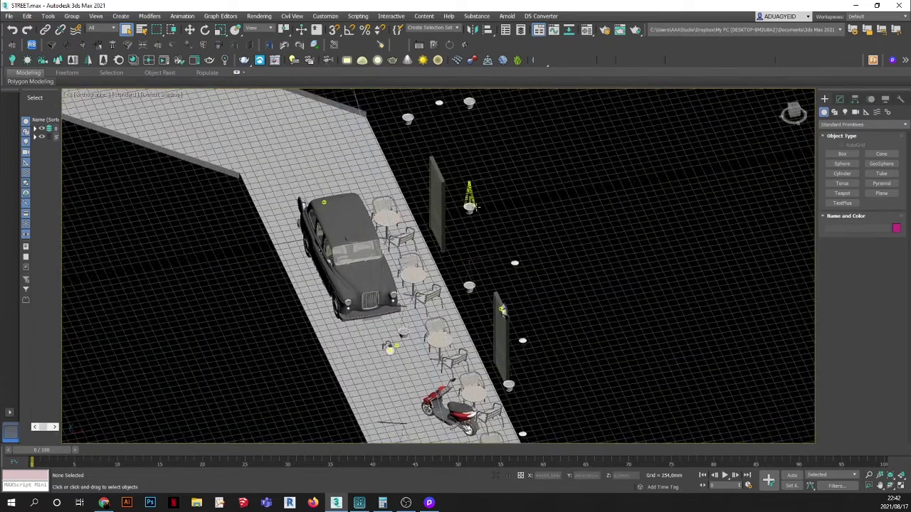
click(384, 183)
right_click(384, 184)
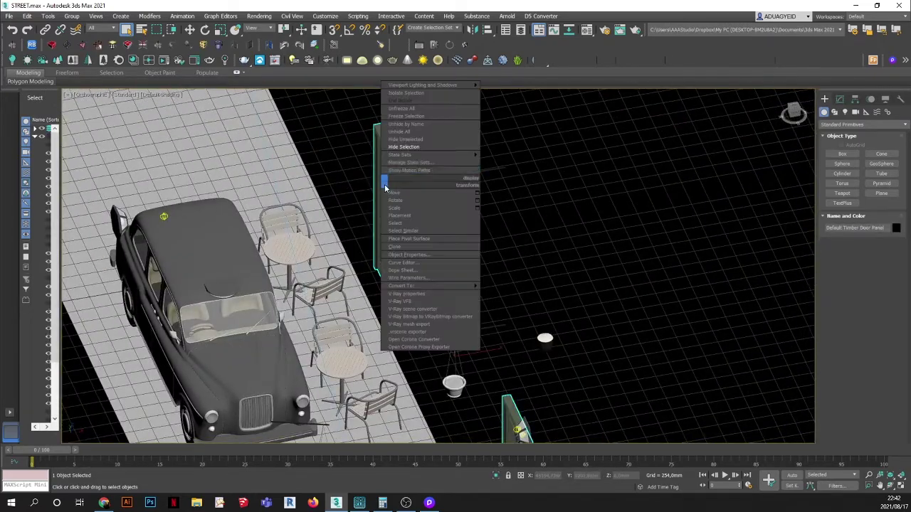
click(409, 147)
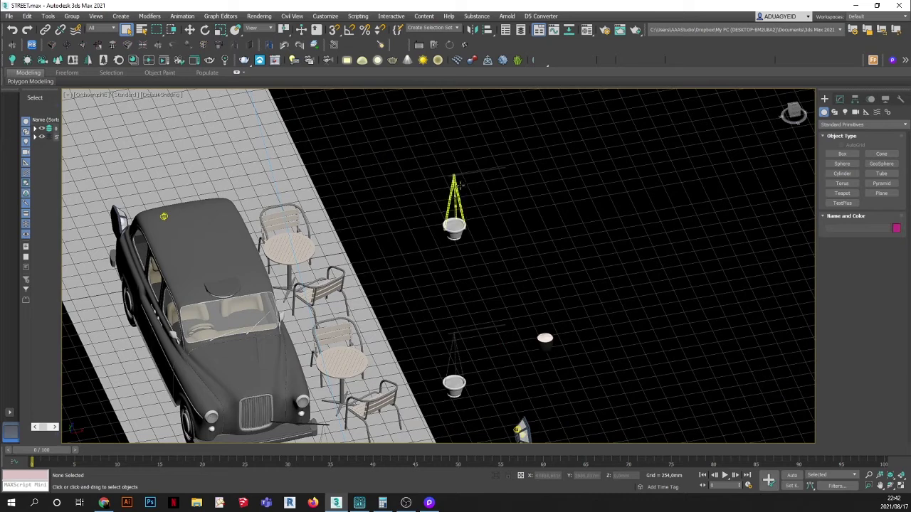
- Select the hanging flower pot with its bracket and open the D5 Render file export for it
scroll(545, 154, up, 2)
drag(406, 288, 406, 288)
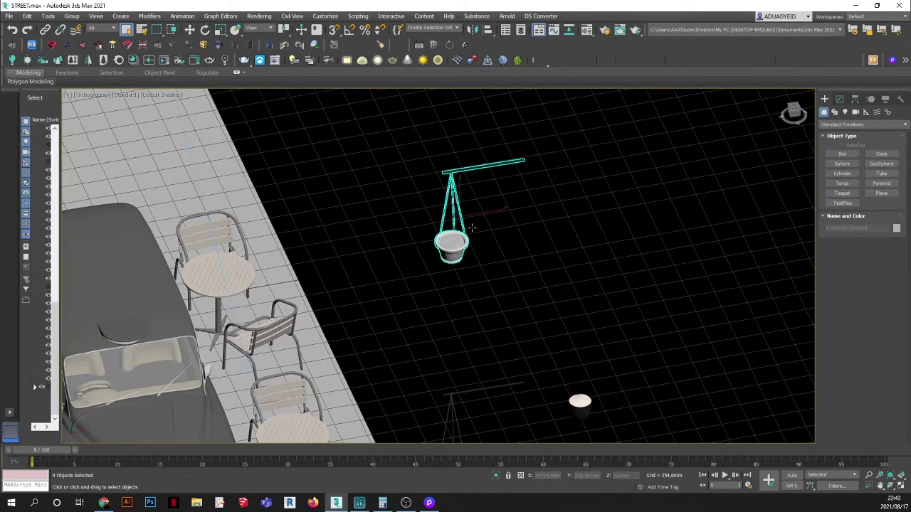
click(536, 17)
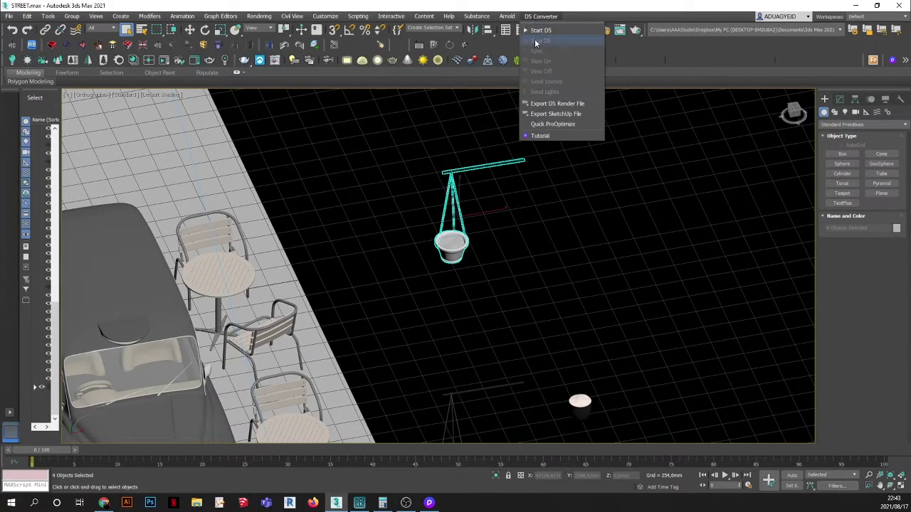
click(534, 104)
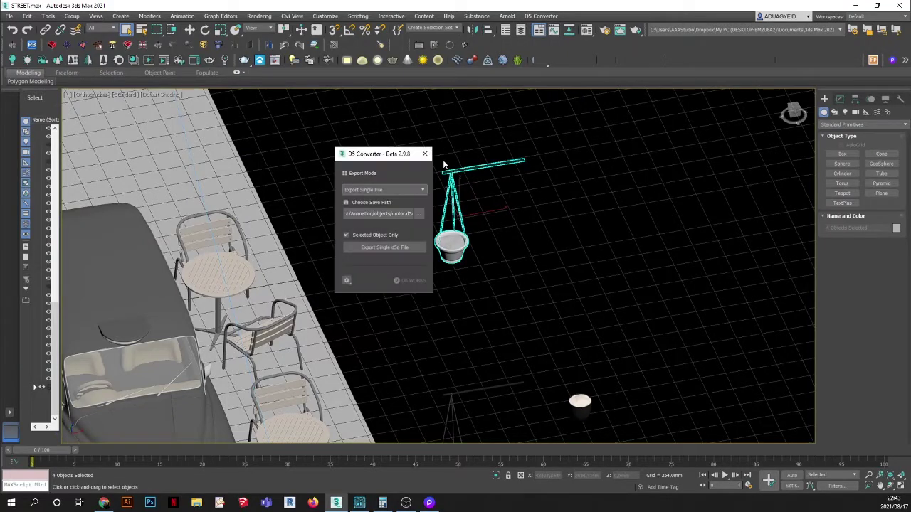
- Check the export save path and the .d5a files in the objects folder, leaving without saving
click(419, 215)
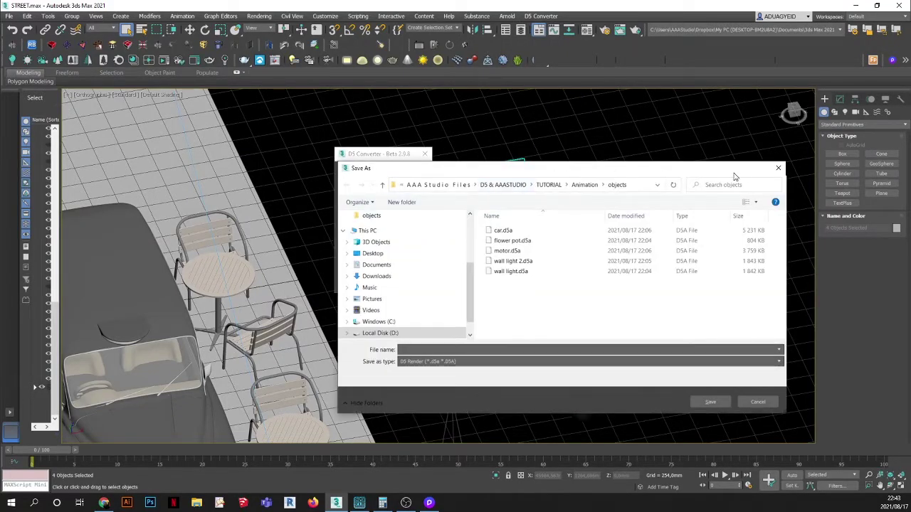
click(776, 161)
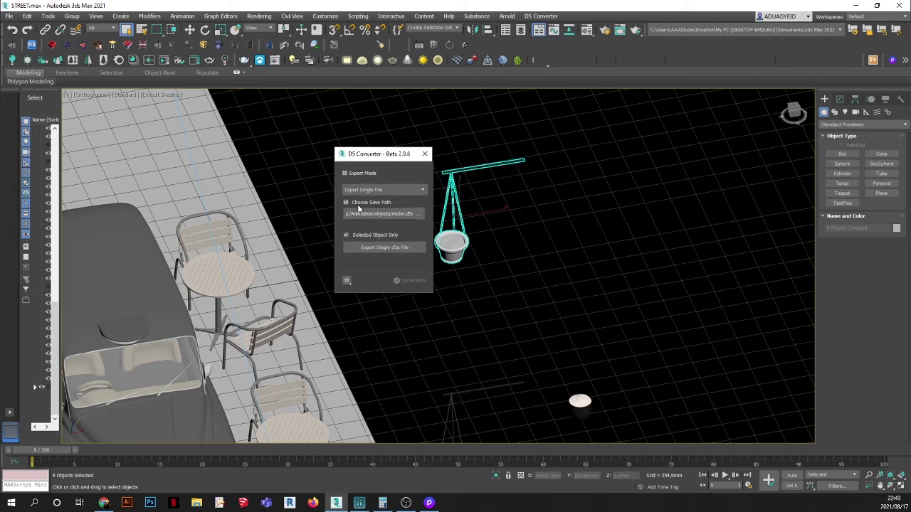
click(418, 214)
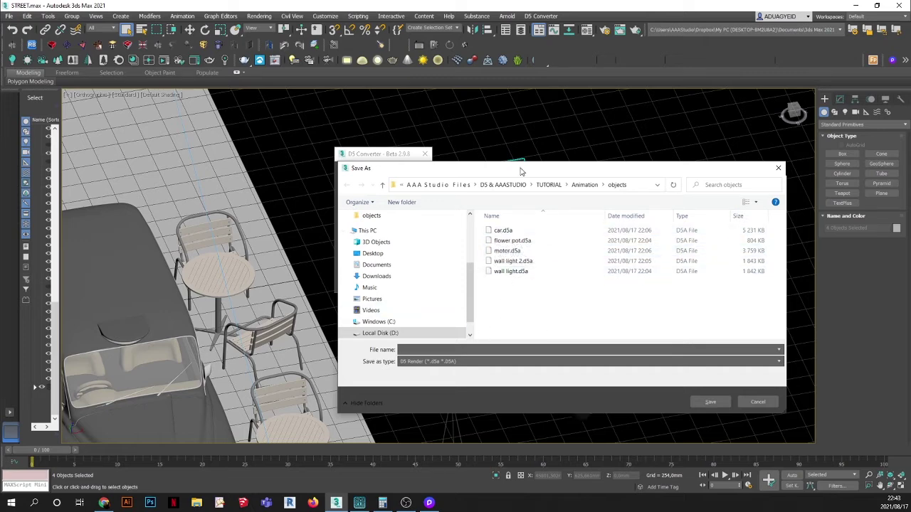
drag(526, 170, 496, 209)
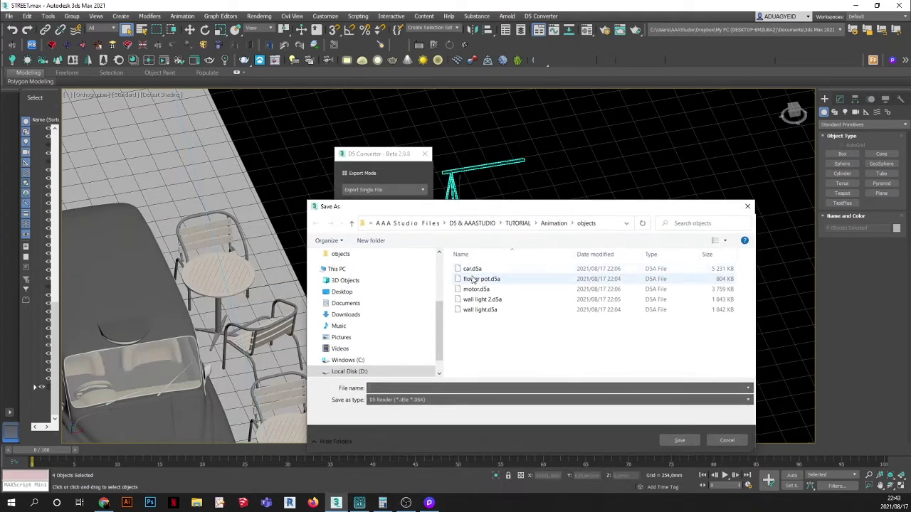
click(734, 444)
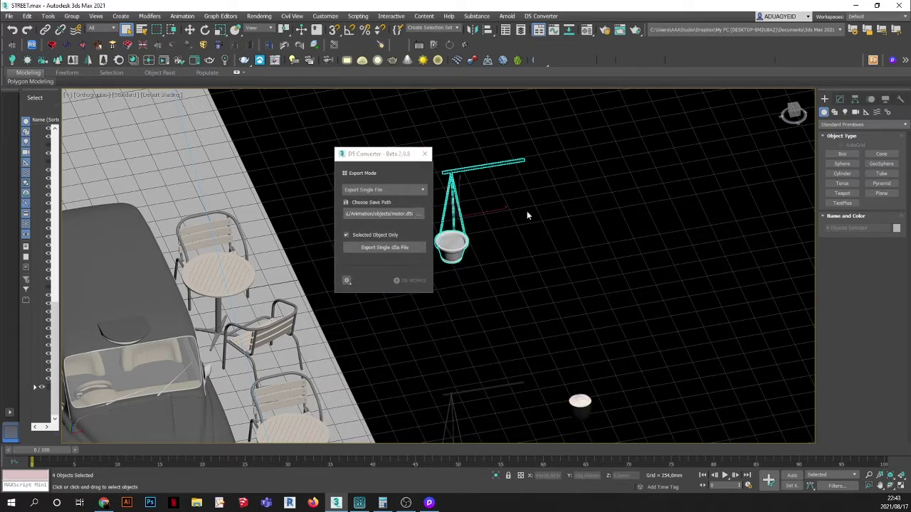
- Examine the car and the wall light in front of it by selecting each one in the street model
click(616, 208)
middle_drag(617, 208, 783, 213)
click(617, 207)
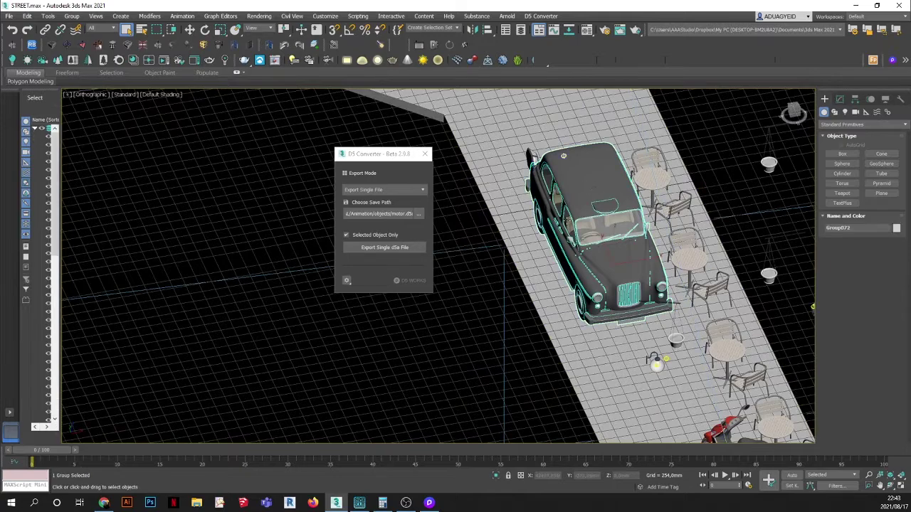
scroll(510, 276, down, 2)
scroll(583, 308, up, 2)
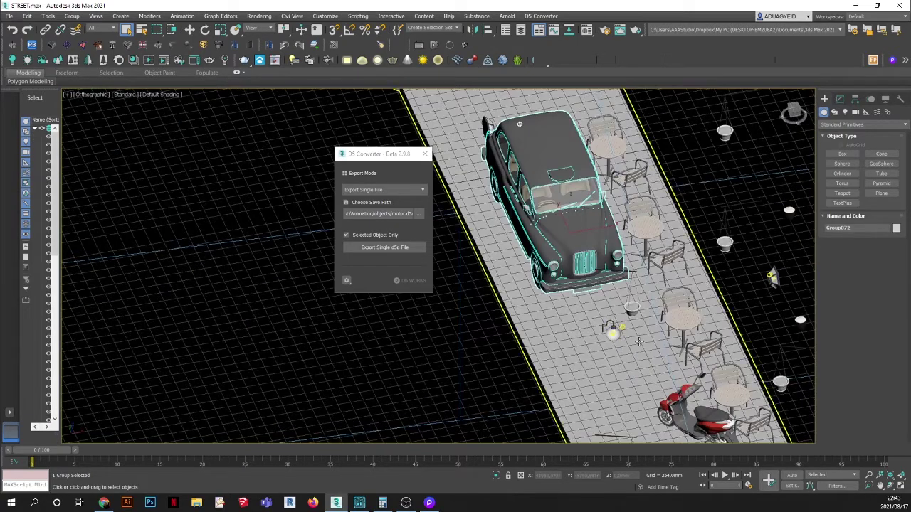
scroll(589, 328, up, 2)
click(589, 327)
scroll(591, 316, down, 5)
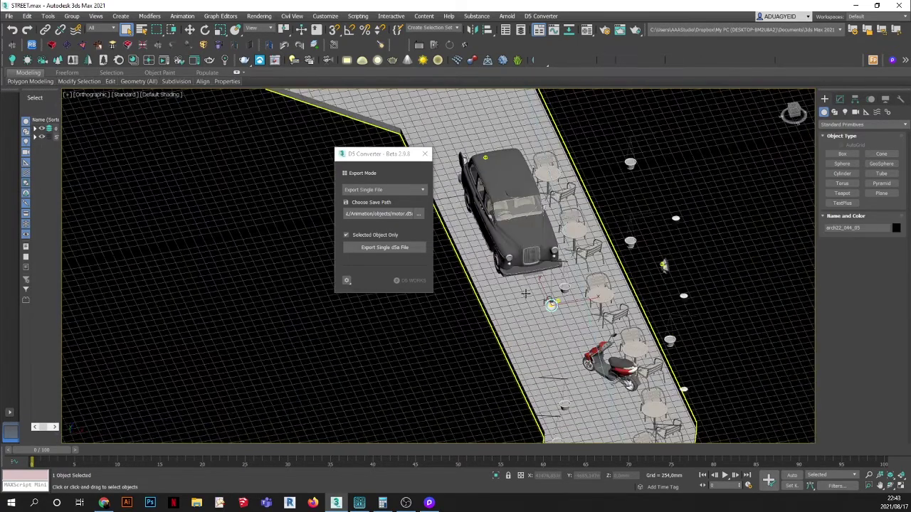
- Clear the selection and look over the scooter, tables, bicycle and remaining objects along the paved street
click(665, 314)
middle_drag(695, 320, 662, 241)
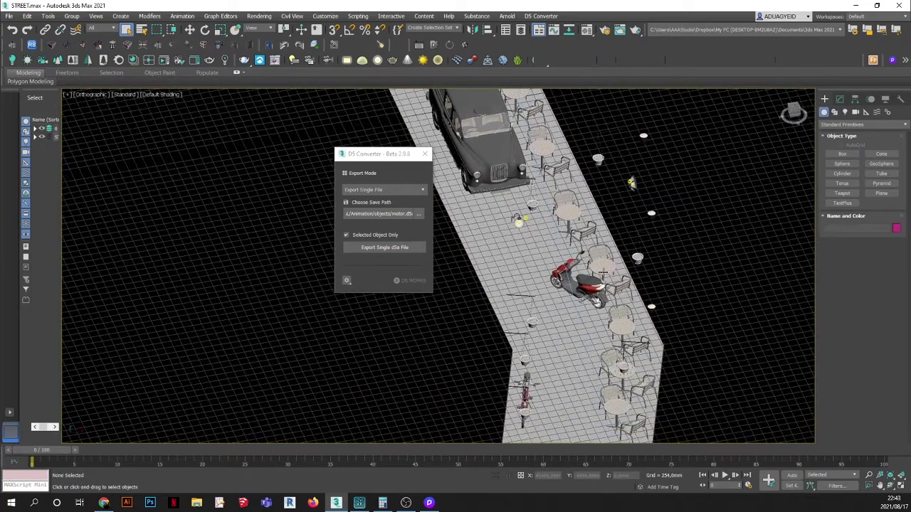
scroll(603, 273, up, 3)
scroll(619, 285, down, 4)
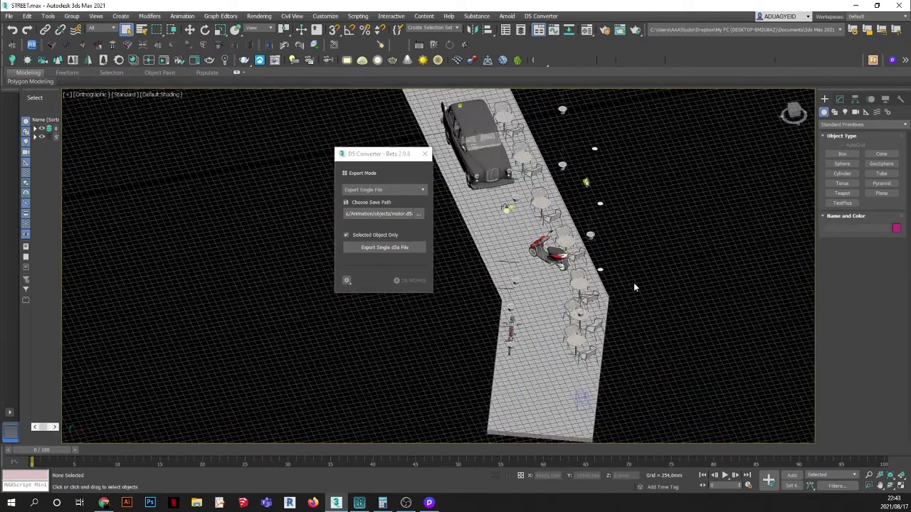
scroll(633, 283, down, 1)
middle_drag(641, 255, 615, 303)
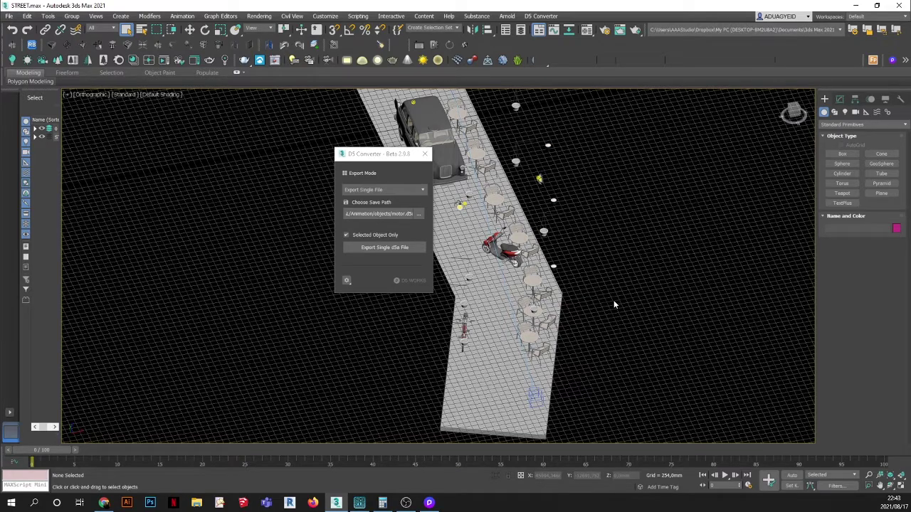
middle_drag(635, 305, 636, 331)
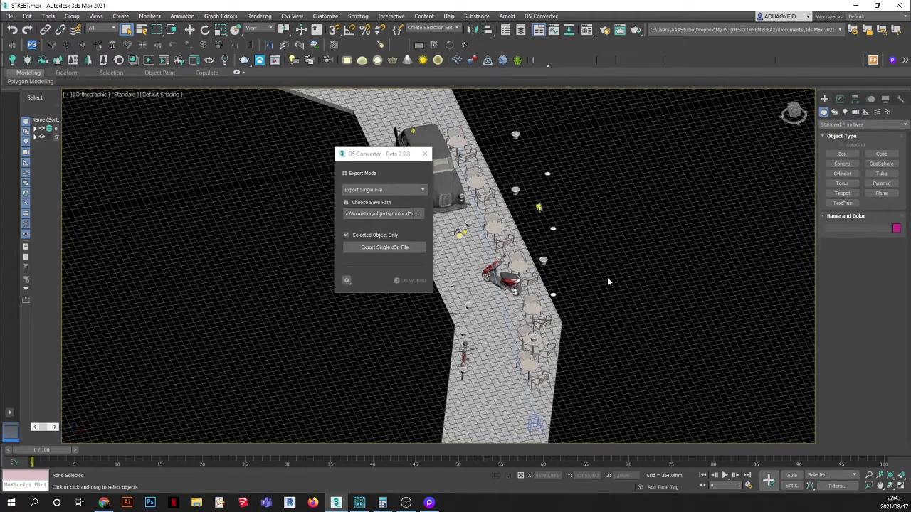
middle_drag(593, 253, 618, 304)
scroll(595, 257, down, 8)
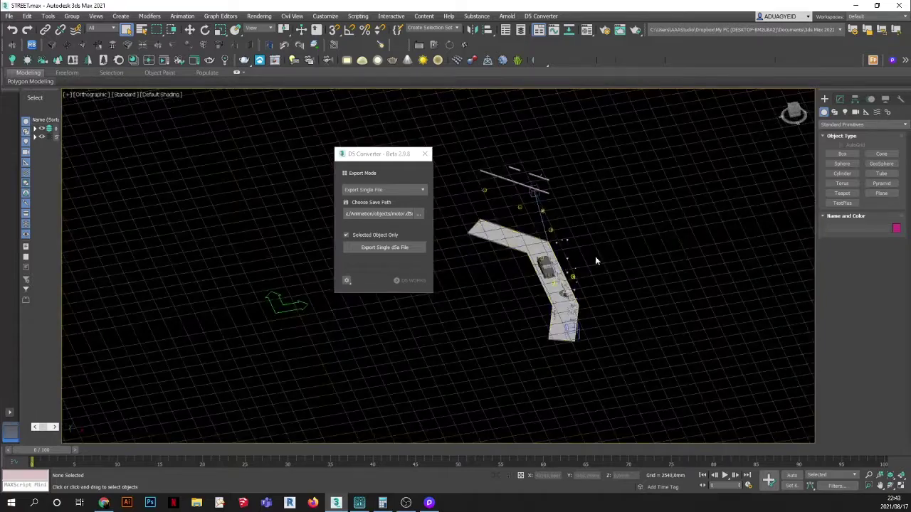
scroll(562, 248, up, 5)
middle_drag(561, 248, 531, 233)
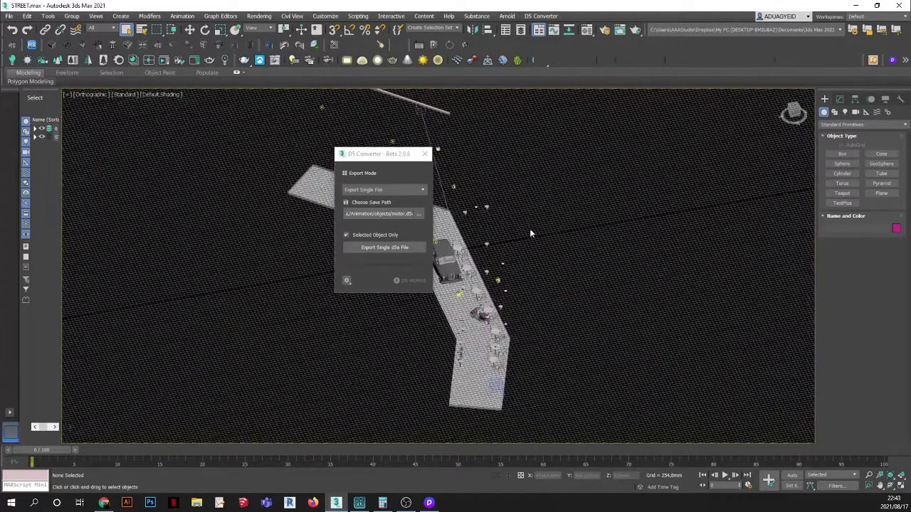
middle_drag(511, 204, 559, 222)
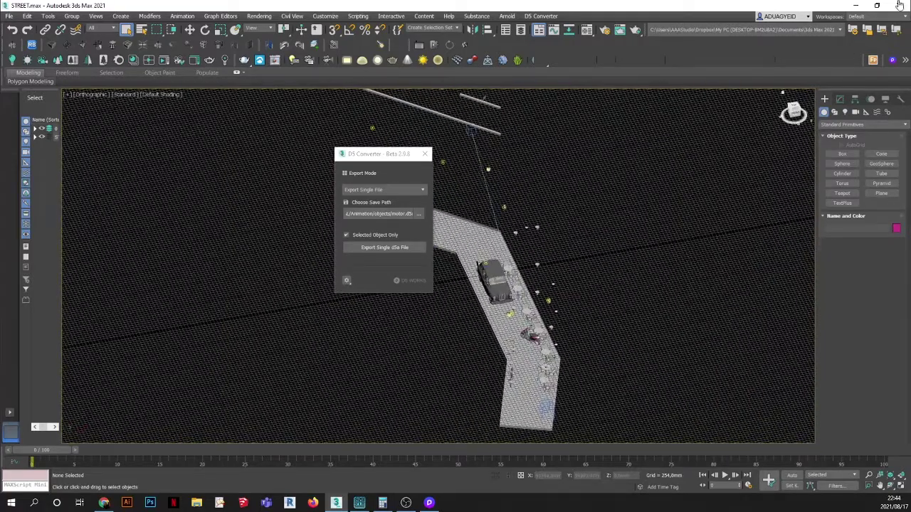
- Switch to D5 Render and import flower pot.d5a from the objects folder
click(856, 7)
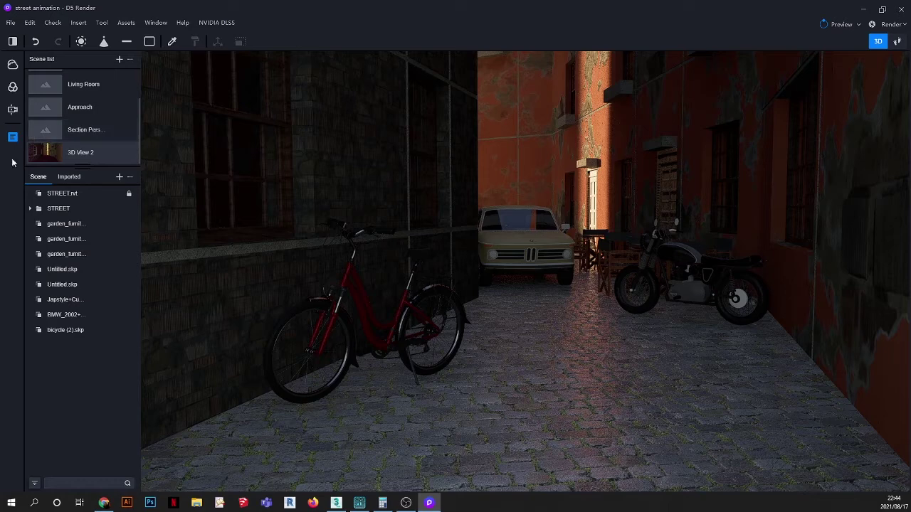
click(119, 178)
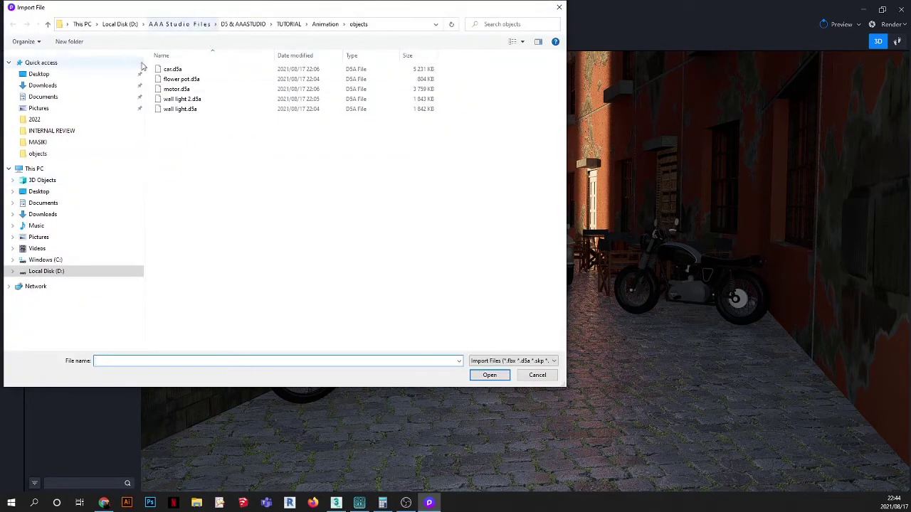
click(174, 81)
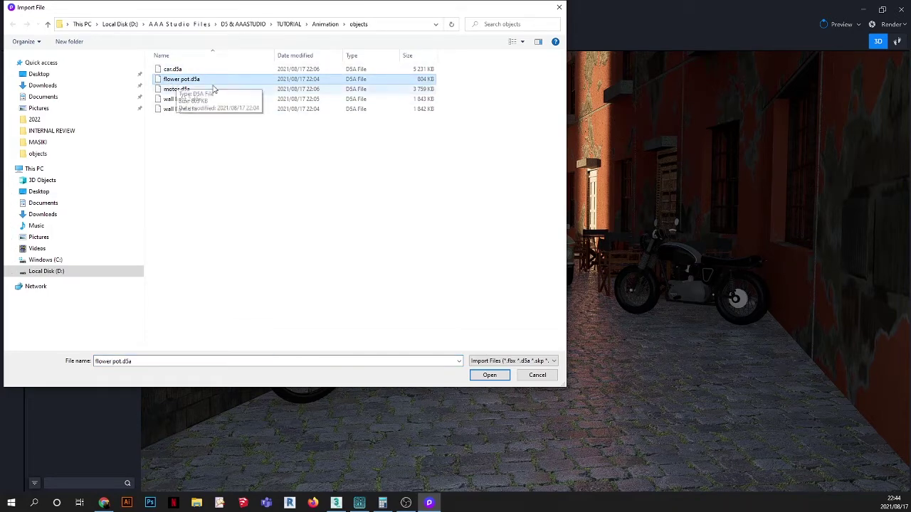
click(489, 376)
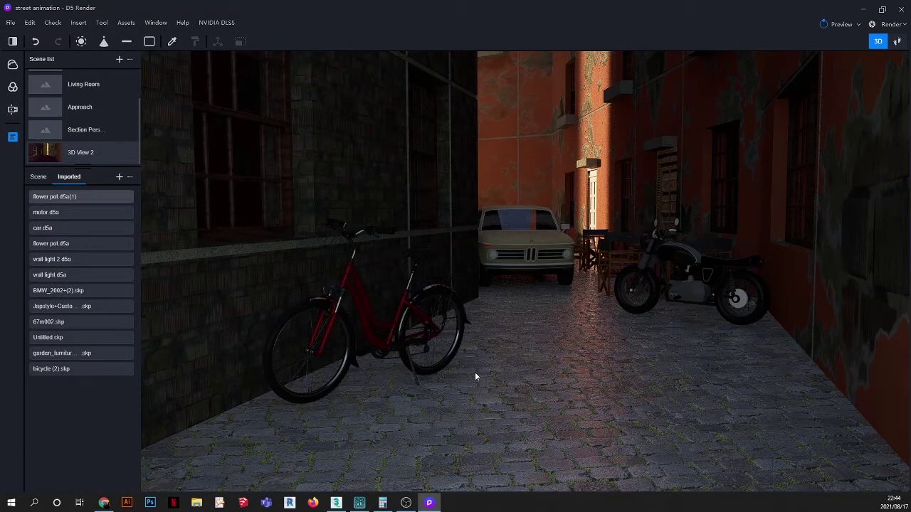
- Place the newly imported flower pot in the street scene and view it above the red bicycle
click(123, 200)
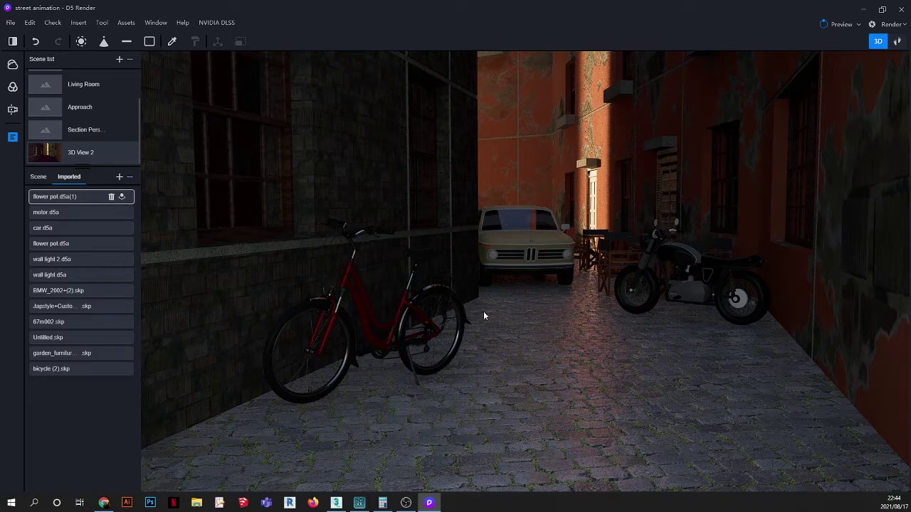
click(113, 199)
scroll(357, 167, up, 3)
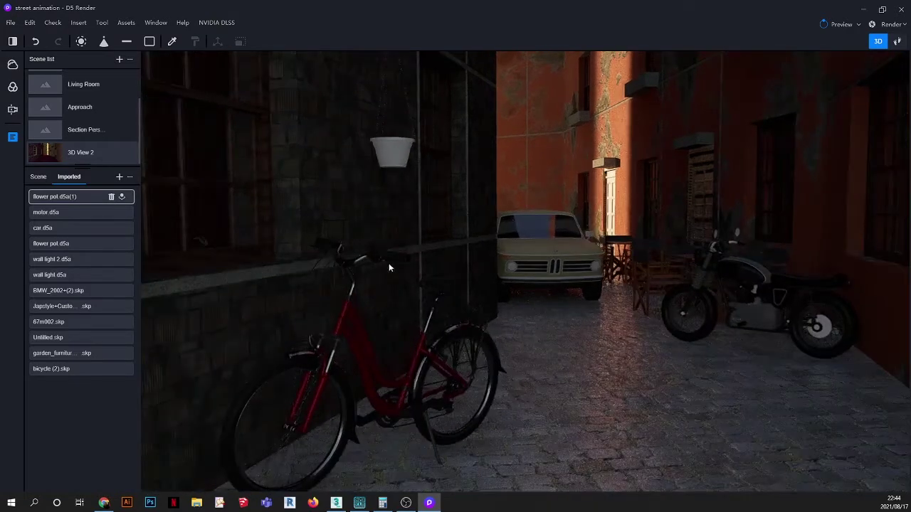
right_drag(389, 263, 405, 307)
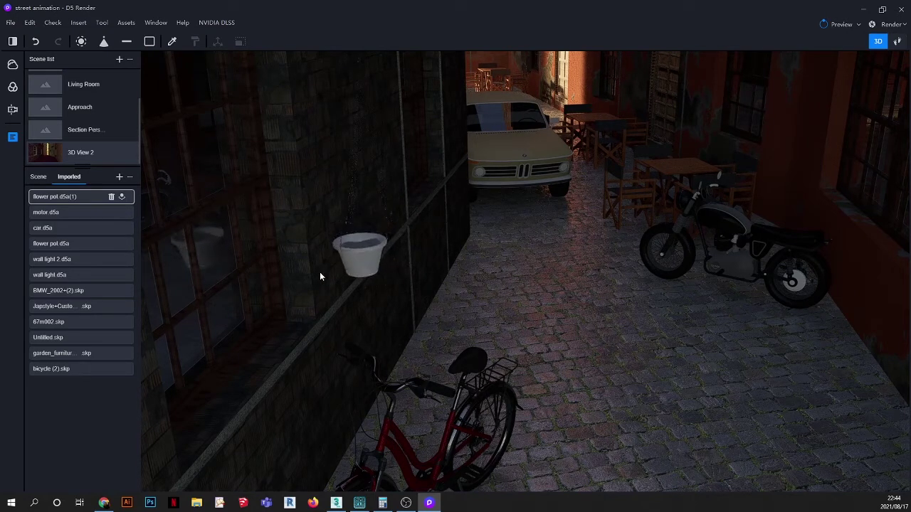
- Set the hanging flower pot down against the dark stone wall above the red bicycle and check its position up close
click(319, 273)
scroll(509, 323, up, 1)
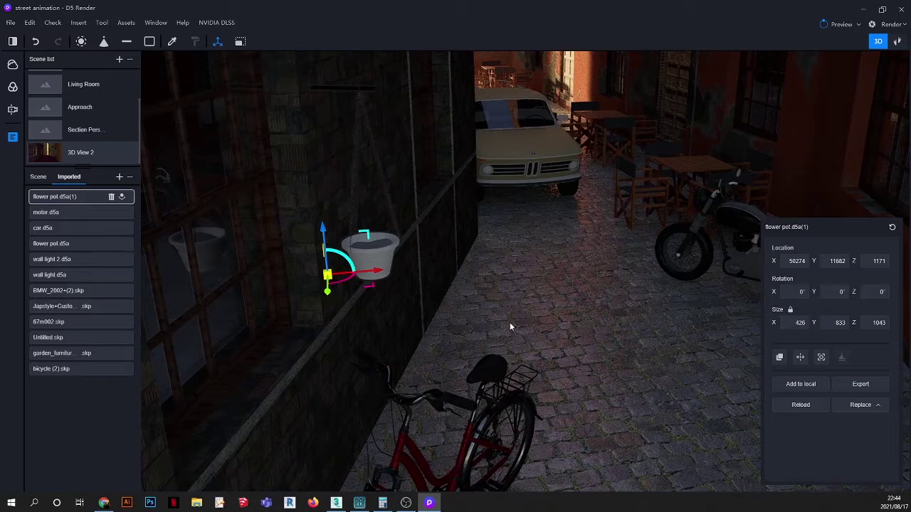
middle_drag(510, 323, 453, 266)
scroll(580, 276, down, 1)
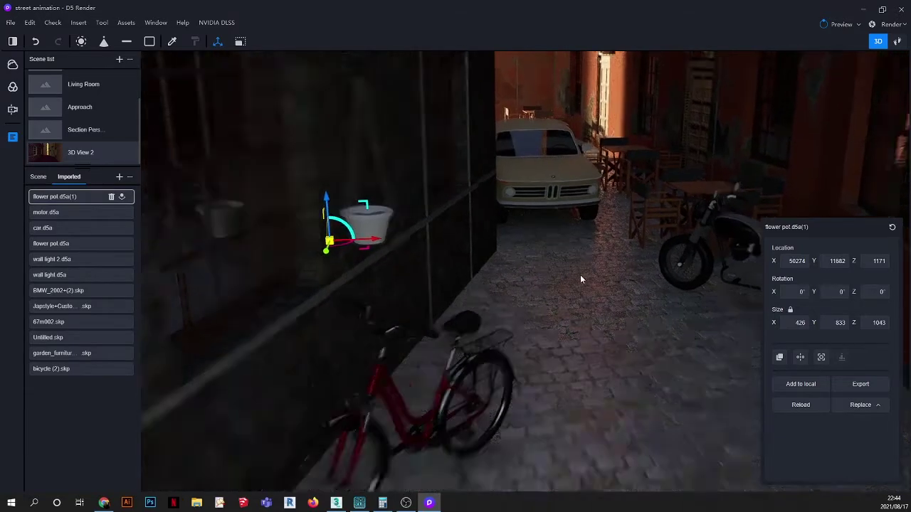
scroll(580, 274, down, 1)
scroll(302, 224, up, 1)
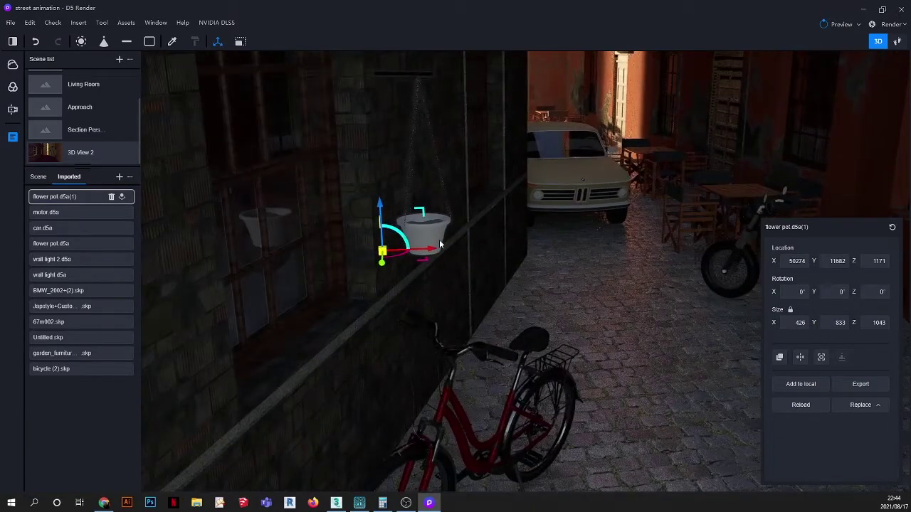
- Return to the saved 3D View 2 scene and deselect the flower pot
click(46, 152)
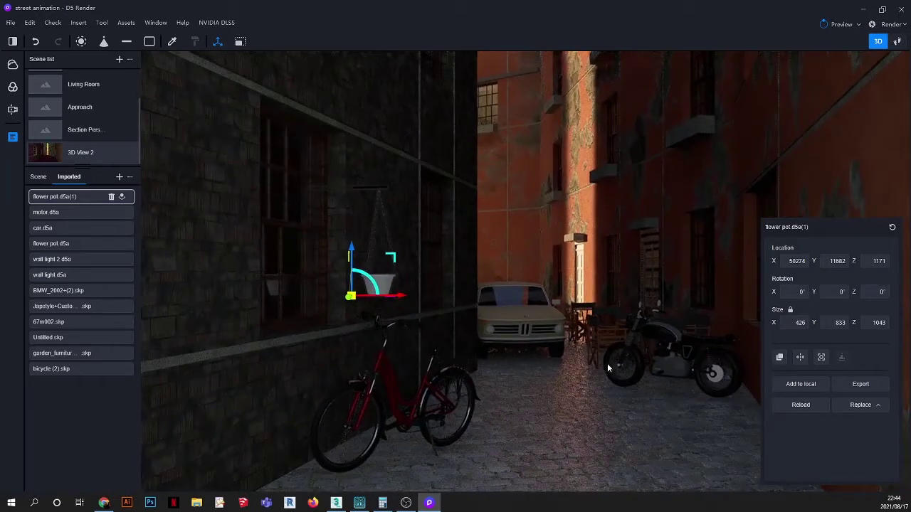
click(586, 388)
key(Escape)
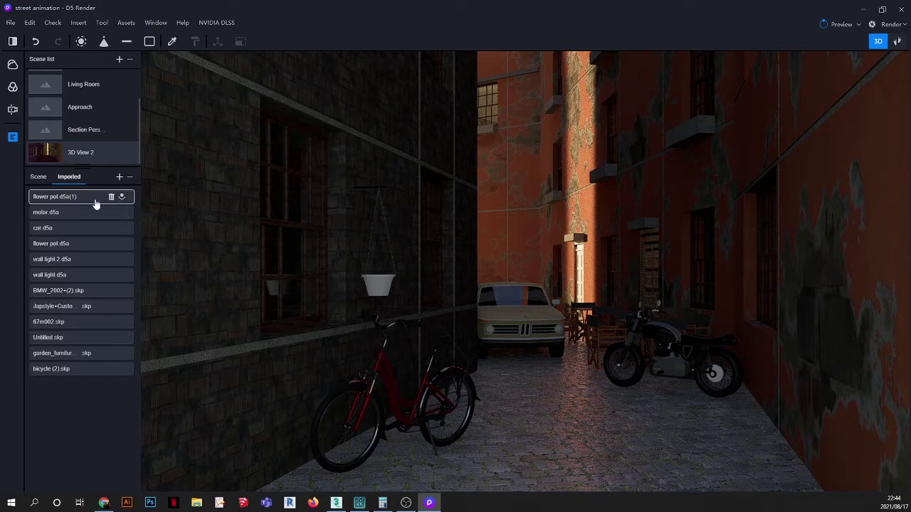
- Import wall light.d5a from the objects folder
click(119, 177)
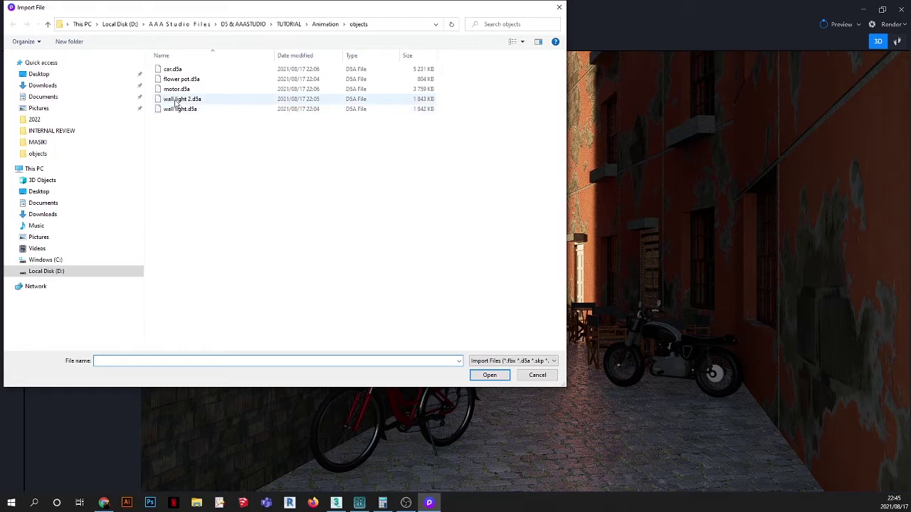
click(177, 101)
click(177, 110)
click(475, 375)
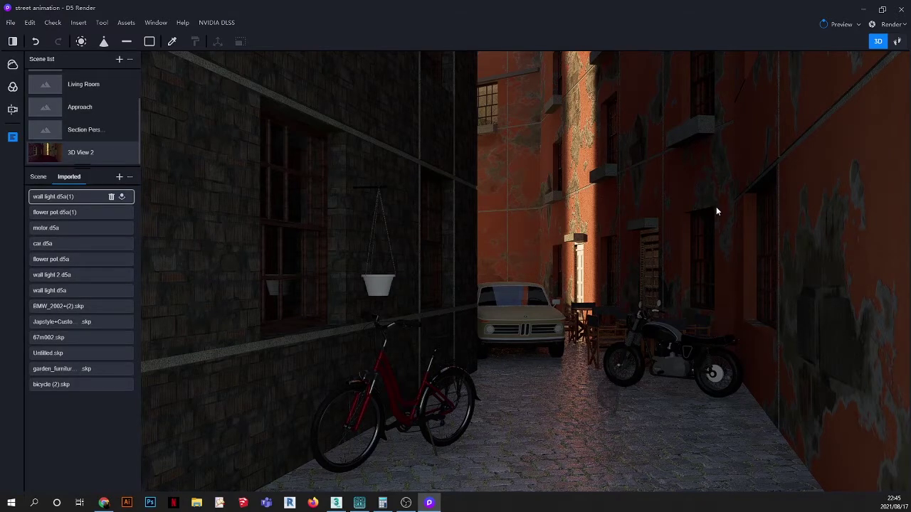
- Place the wall light on the orange wall beside the window and pull it out of the wall to X about 55934
scroll(719, 206, down, 3)
scroll(689, 180, down, 3)
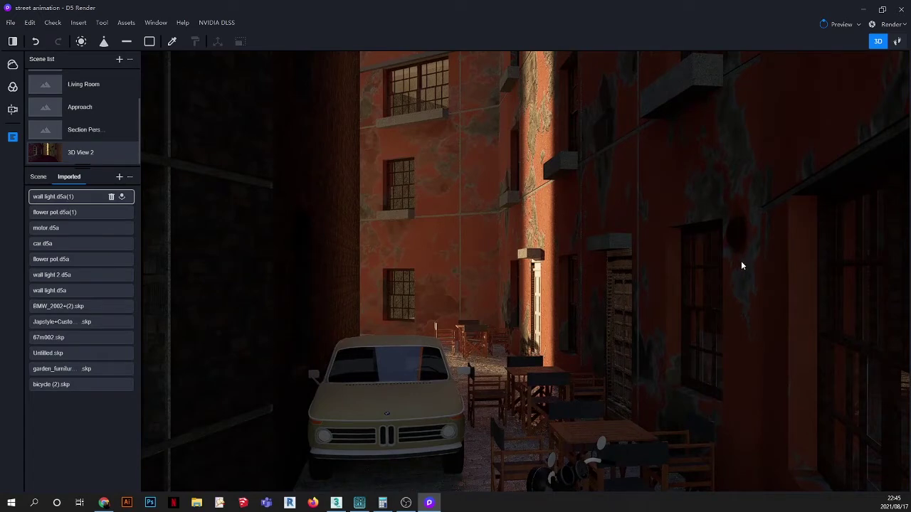
click(743, 267)
scroll(743, 242, down, 5)
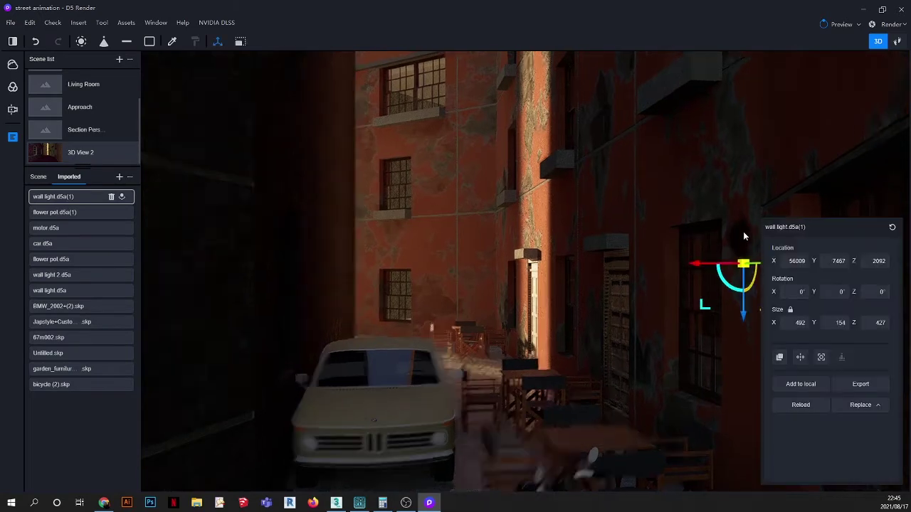
scroll(500, 229, down, 3)
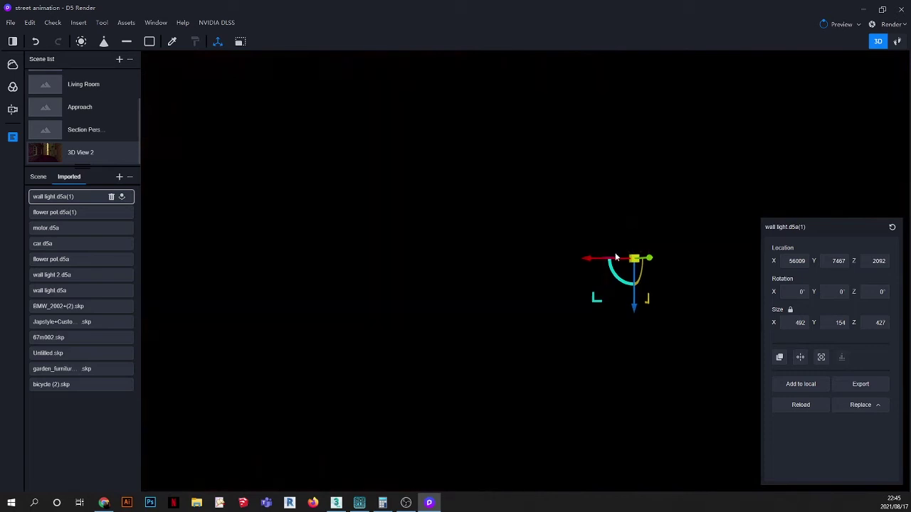
scroll(647, 255, down, 5)
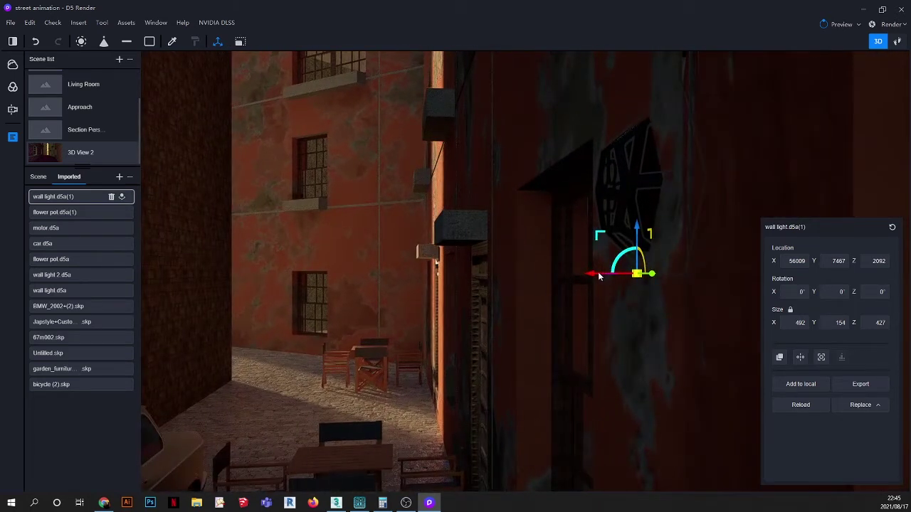
drag(600, 277, 570, 277)
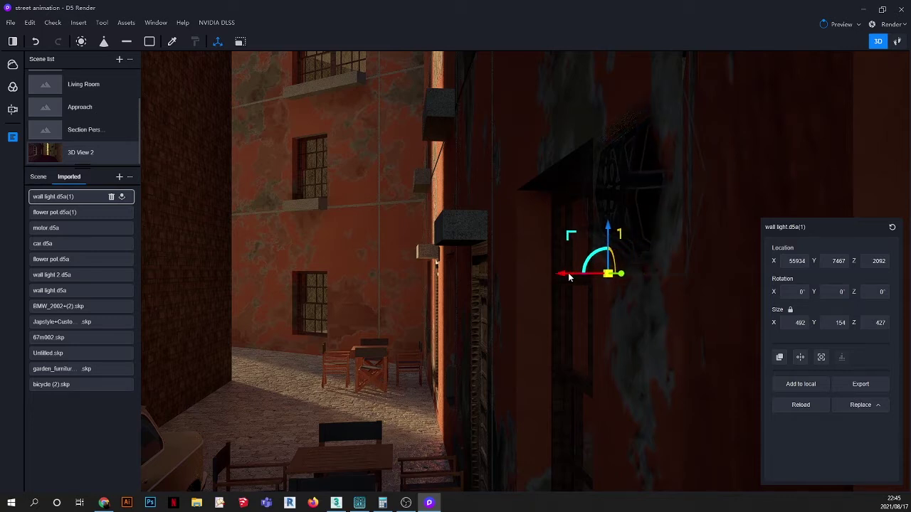
- In the top wireframe view, nudge the wall light back against the wall to X about 55946
click(12, 111)
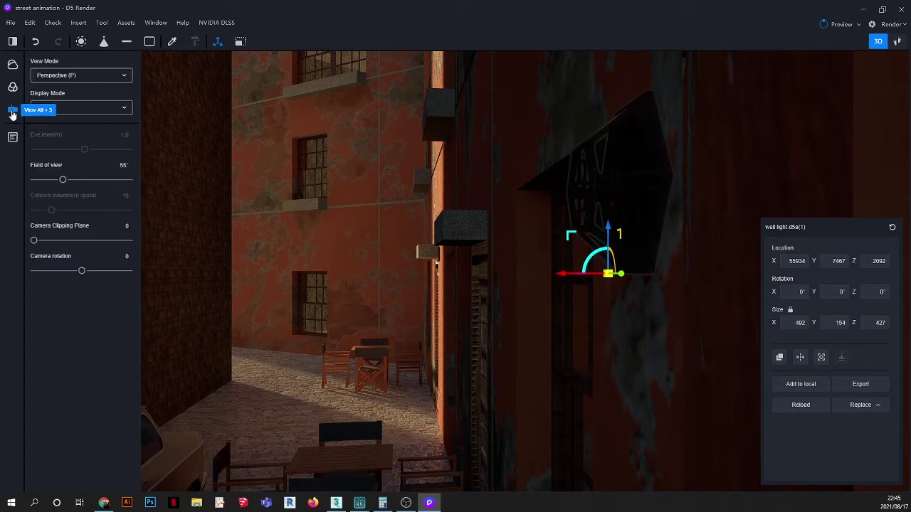
click(60, 75)
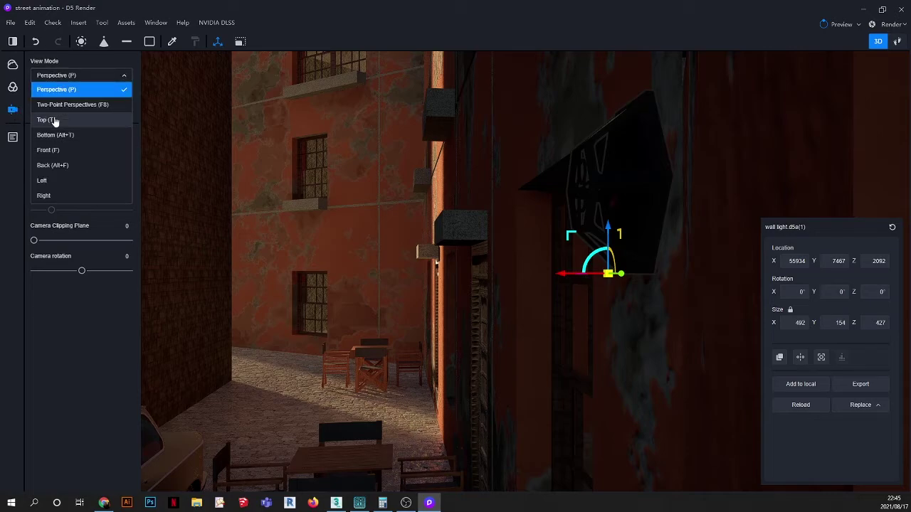
click(52, 118)
scroll(355, 358, up, 6)
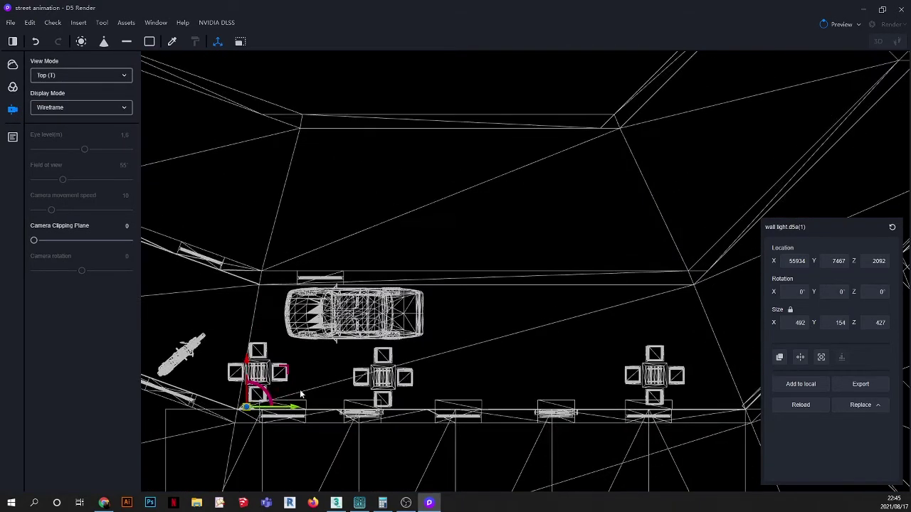
scroll(440, 249, up, 5)
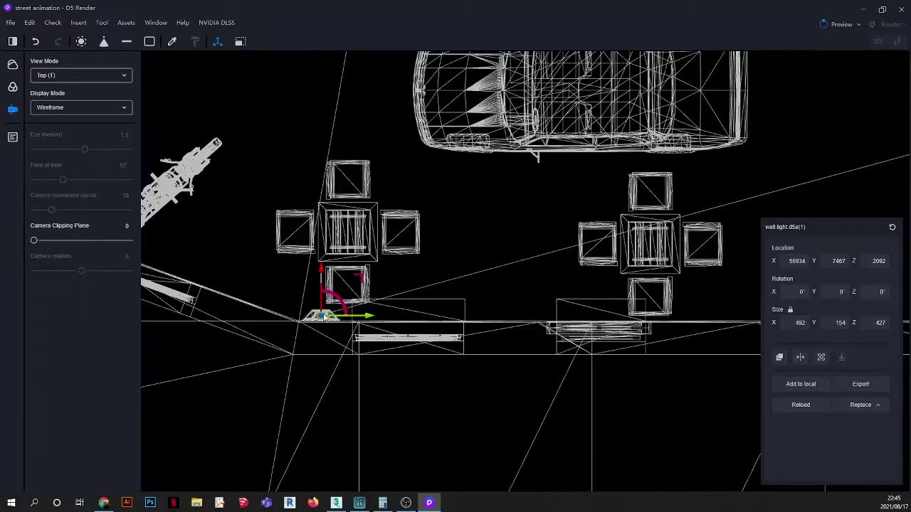
scroll(580, 296, up, 5)
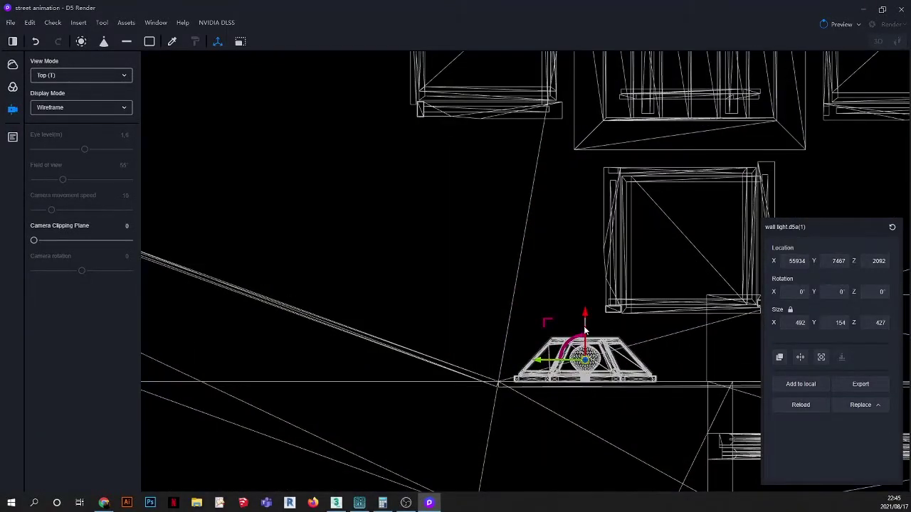
mouse_move(585, 333)
mouse_down()
mouse_move(594, 380)
mouse_move(601, 334)
mouse_up()
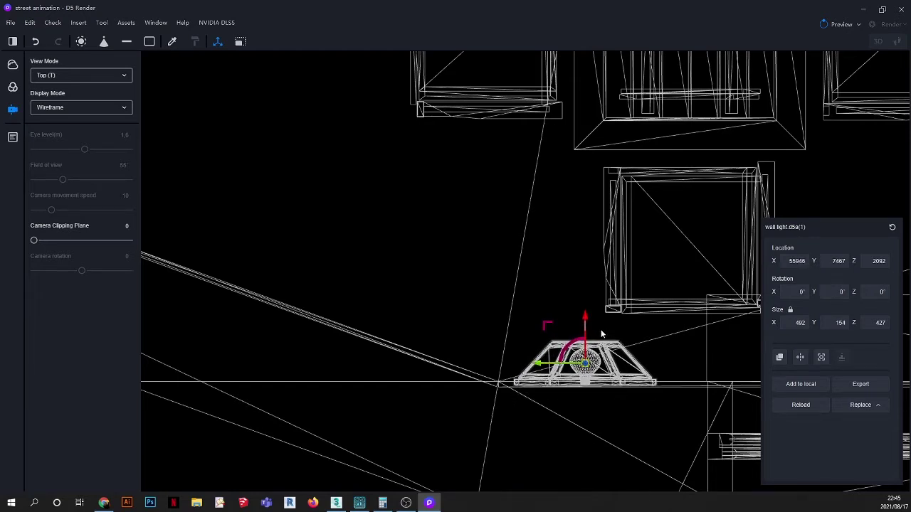
- Restore the 3D View 2 camera to see the wall light in context and clear the selection
click(13, 136)
click(49, 154)
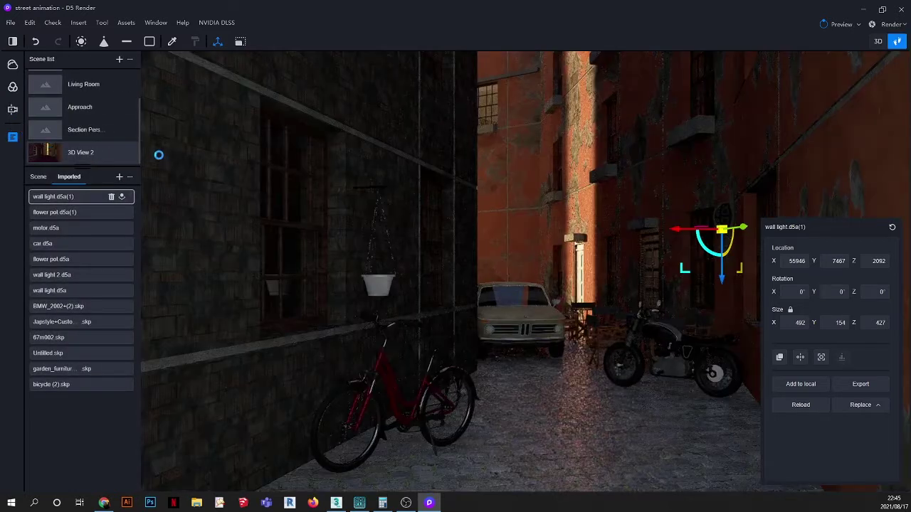
key(Escape)
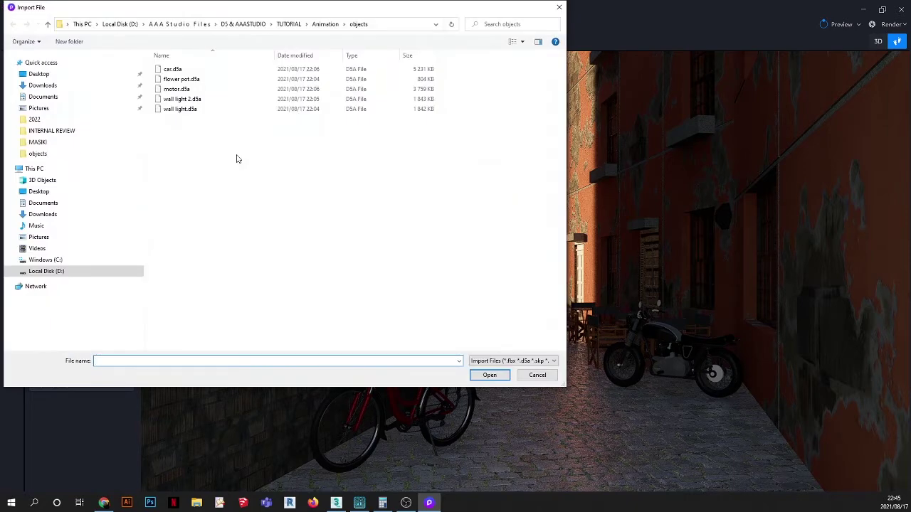
- Import car.d5a from the objects folder and place the car on the paved street beside the red bicycle
click(175, 69)
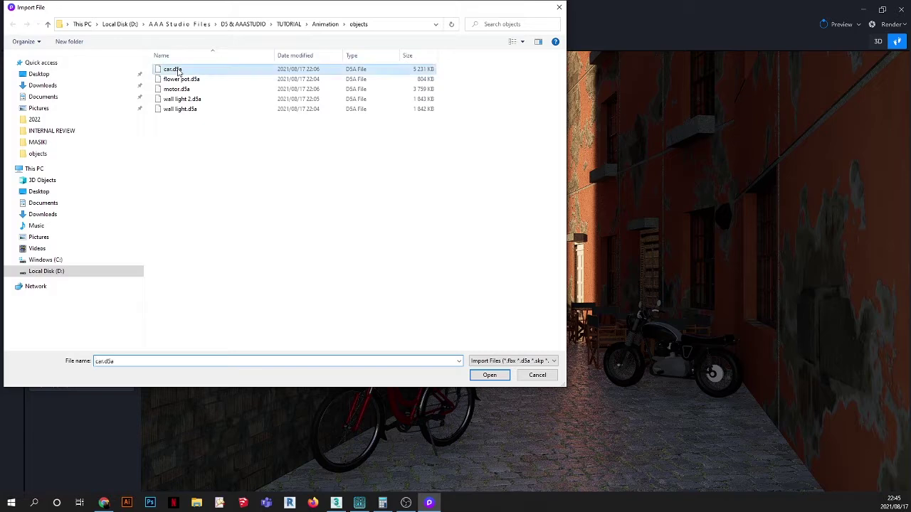
click(490, 375)
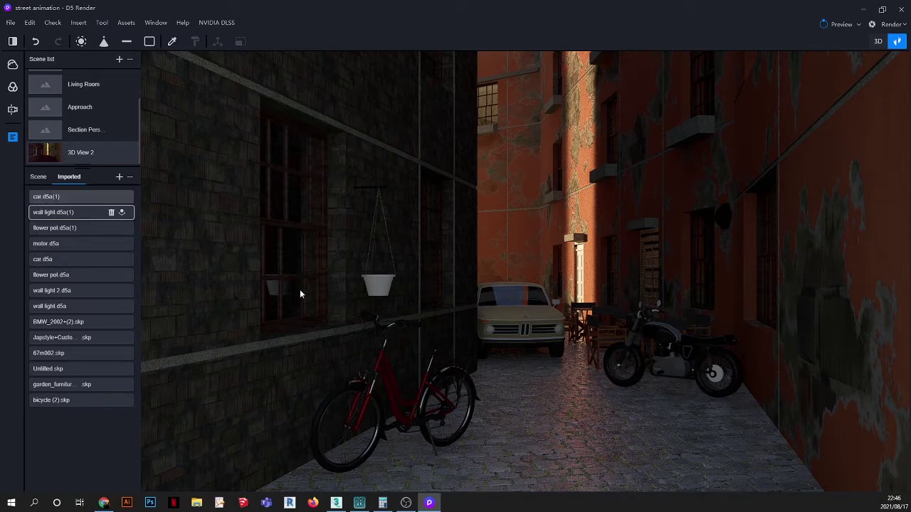
drag(121, 197, 619, 447)
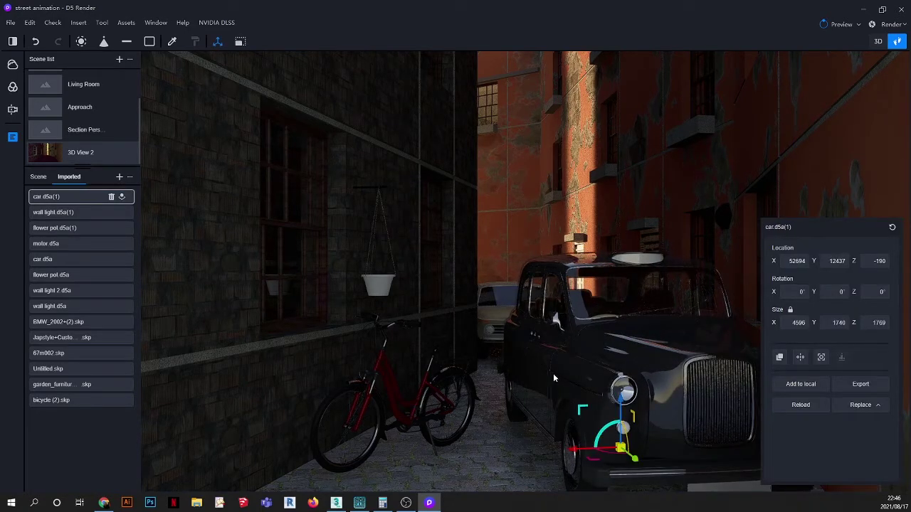
- Select the BMW and, in the top wireframe view, move it farther down the street to Y about -3052
scroll(562, 438, down, 2)
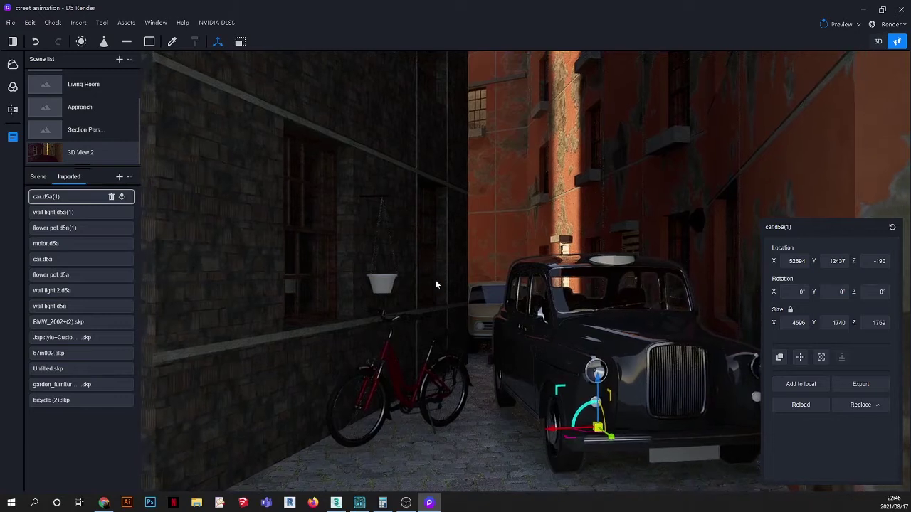
click(486, 321)
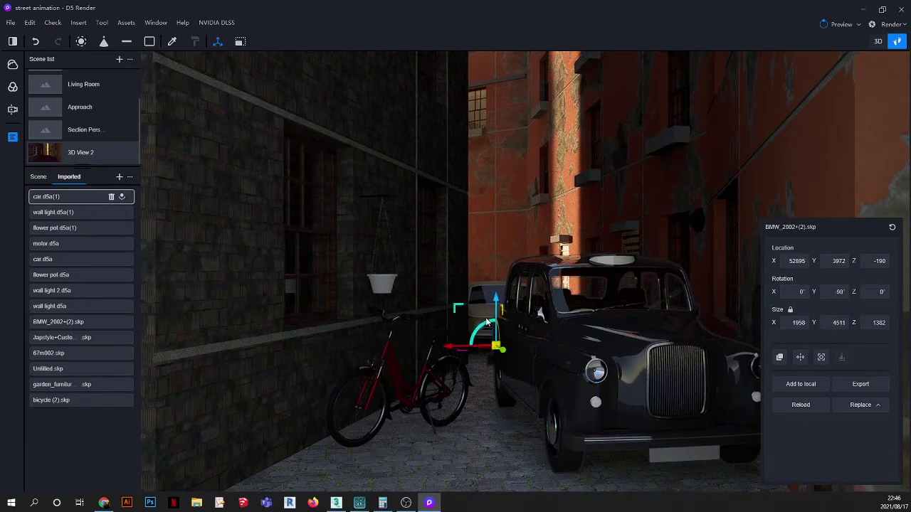
click(12, 110)
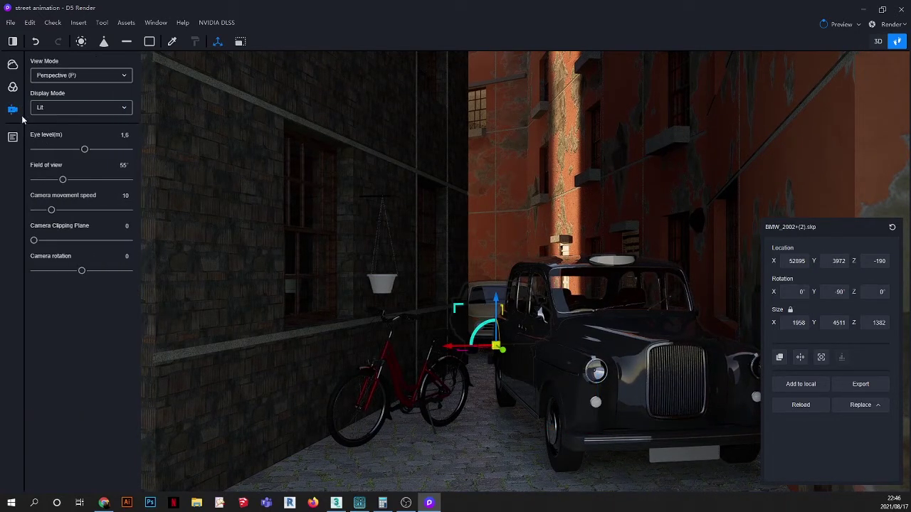
click(61, 76)
click(109, 123)
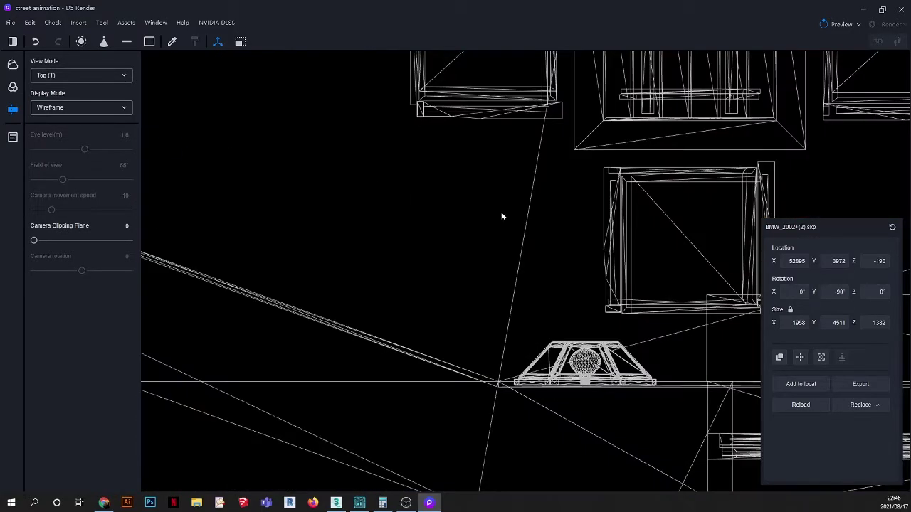
scroll(431, 247, down, 4)
scroll(432, 250, down, 2)
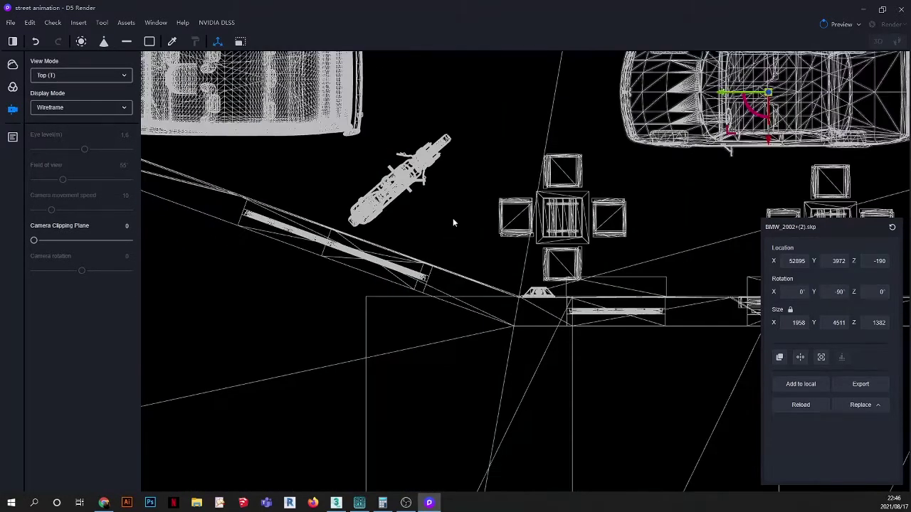
middle_drag(453, 219, 270, 298)
middle_drag(492, 291, 237, 284)
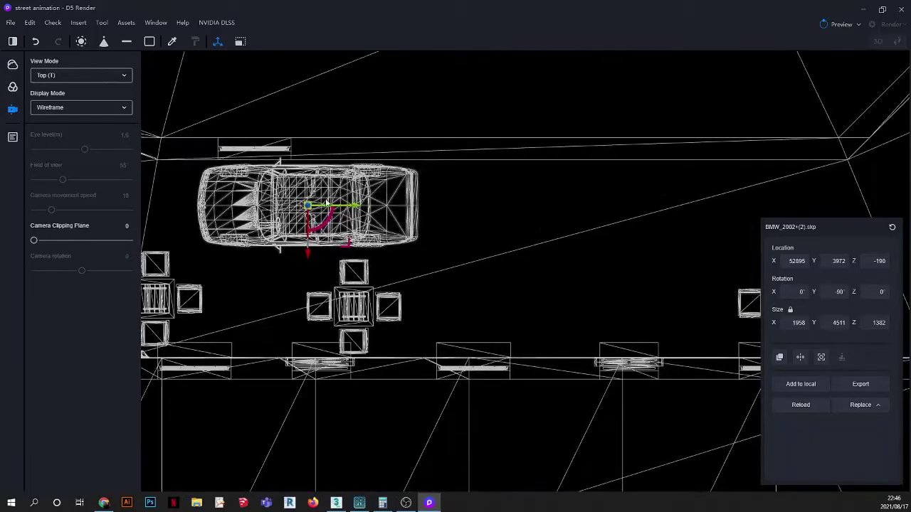
drag(351, 207, 693, 213)
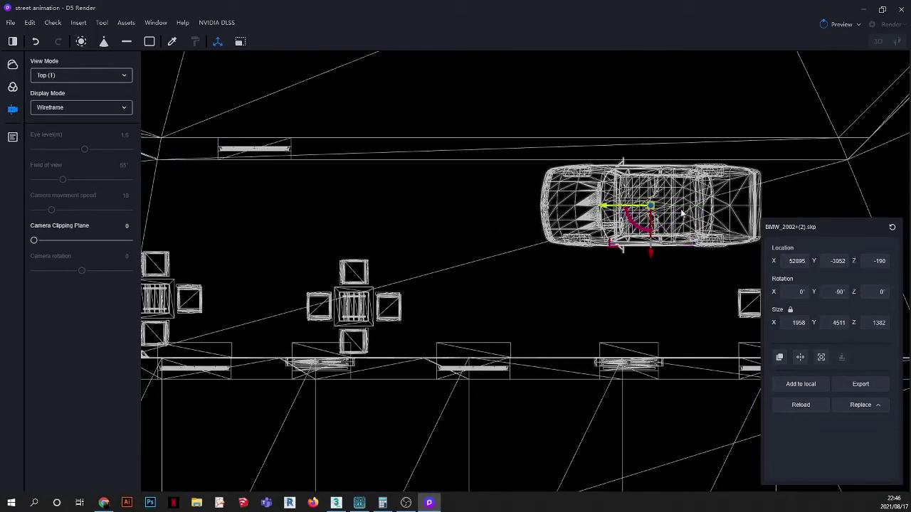
- Move the newly imported car along the street in front of the BMW, to X about 52986 and Y about 4101
scroll(508, 242, down, 1)
middle_drag(188, 234, 596, 250)
middle_drag(321, 235, 406, 248)
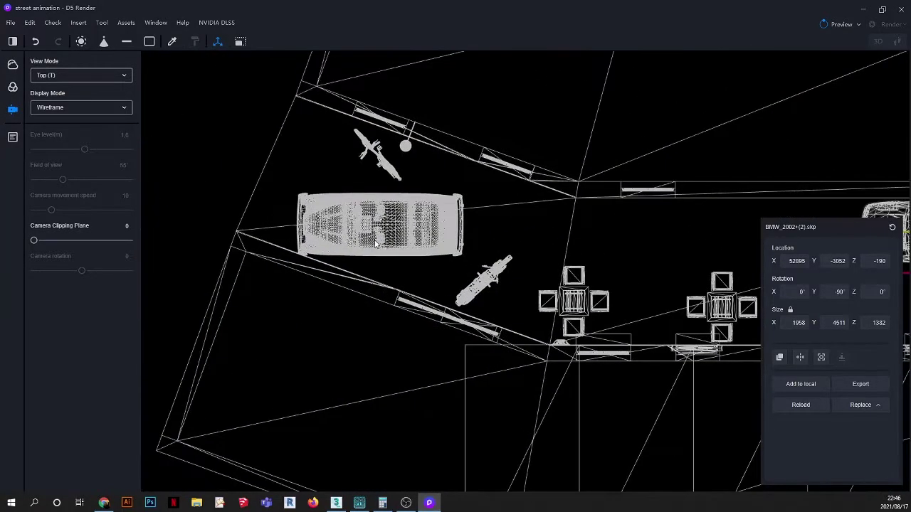
click(395, 244)
scroll(450, 232, down, 1)
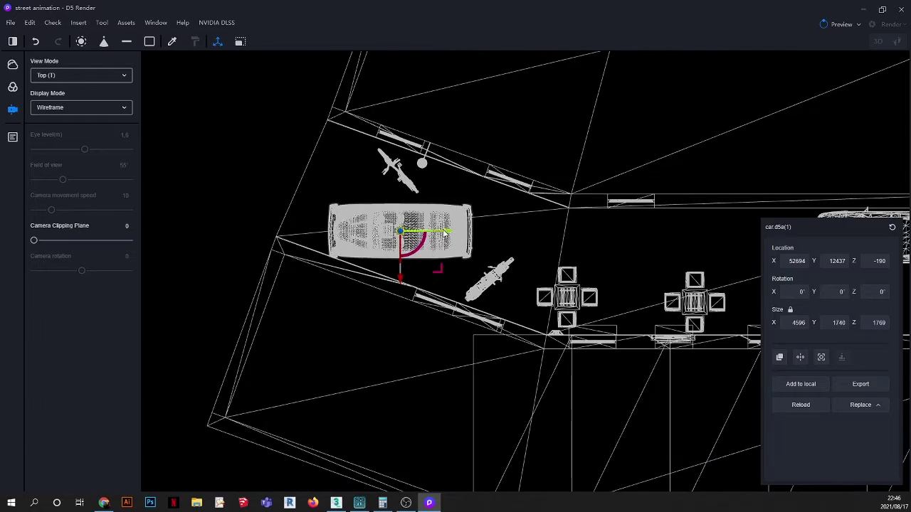
drag(444, 232, 624, 234)
middle_drag(624, 234, 380, 250)
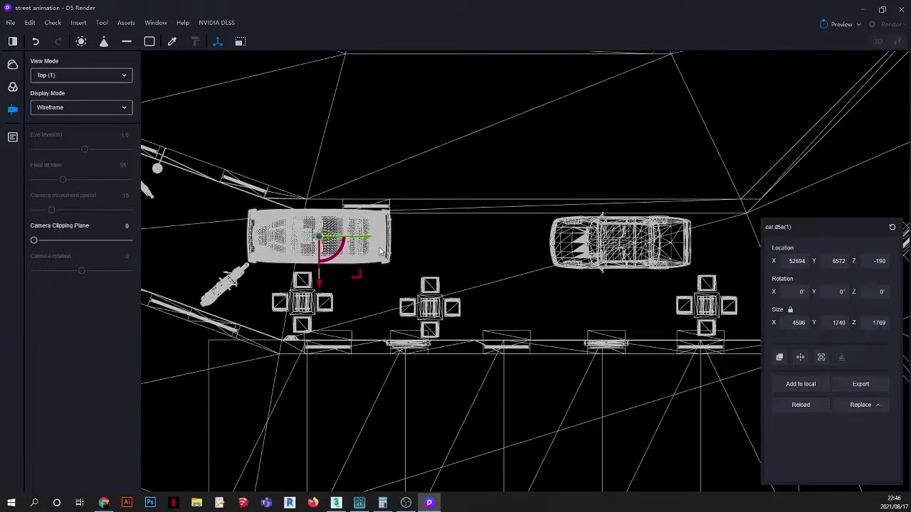
drag(355, 236, 434, 236)
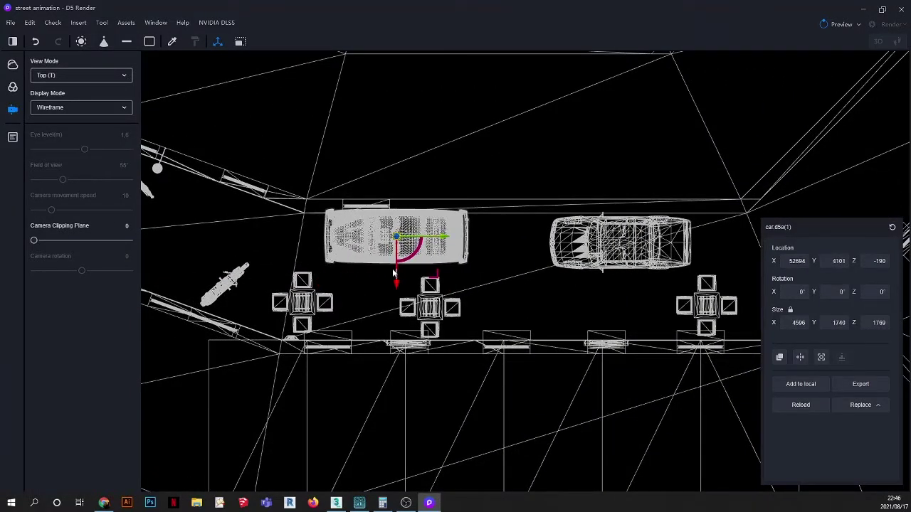
drag(393, 272, 398, 282)
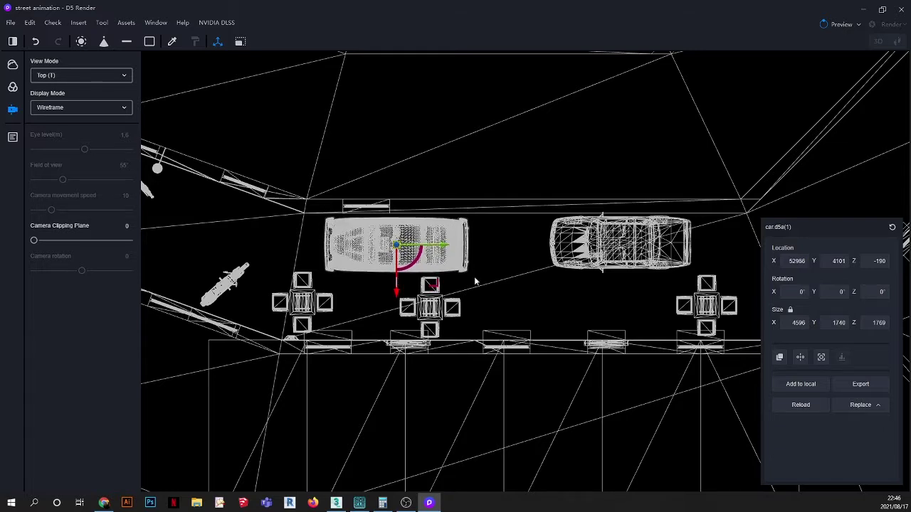
- Compare the top wireframe with the perspective view, return to perspective and restore the 3D View 2 camera
click(66, 75)
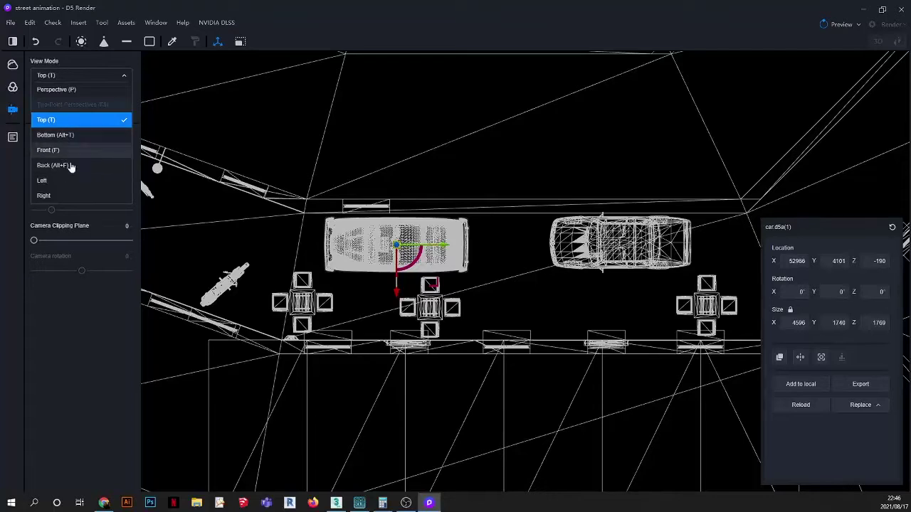
click(258, 111)
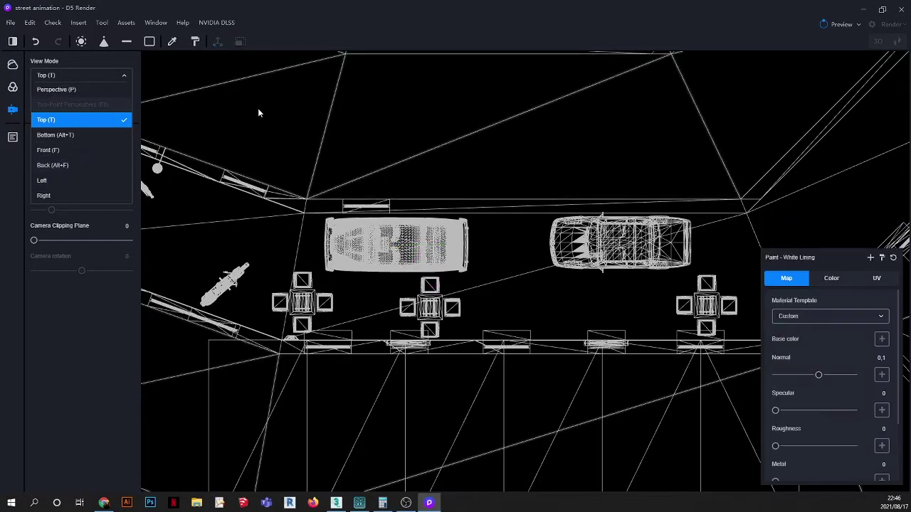
key(p)
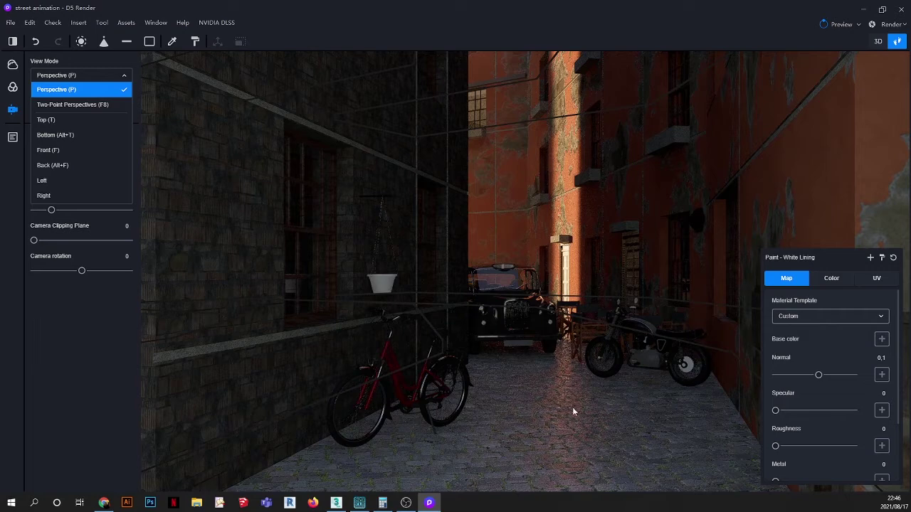
key(t)
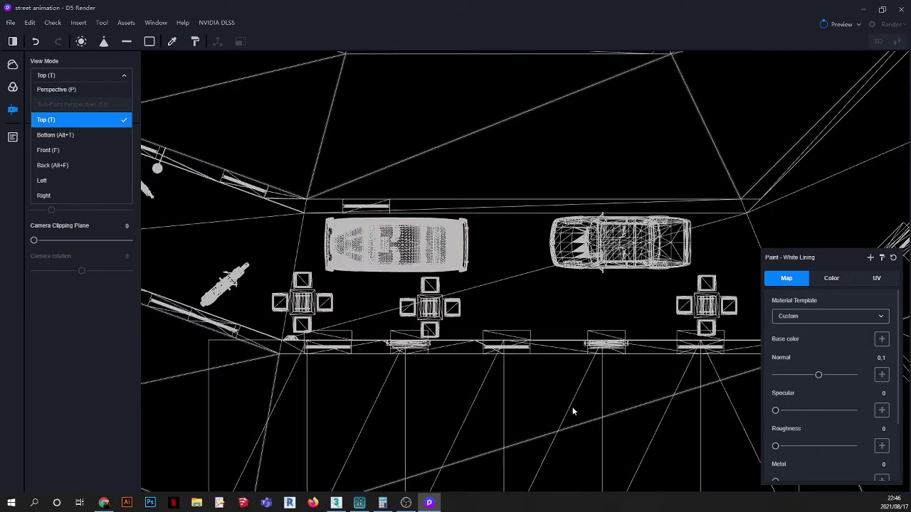
key(p)
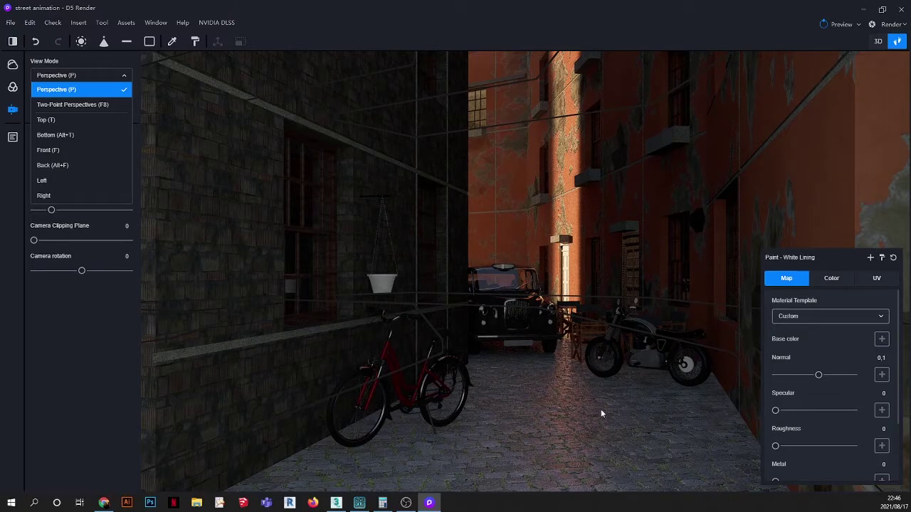
click(12, 137)
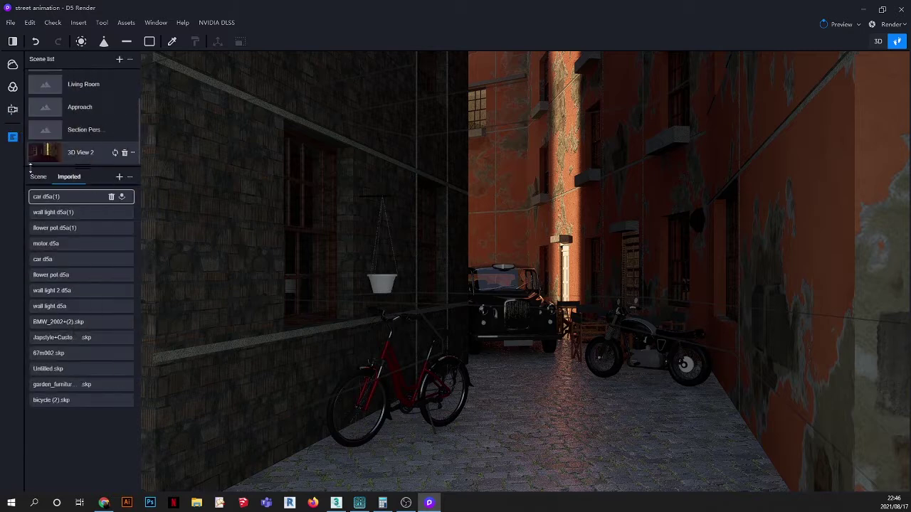
click(97, 158)
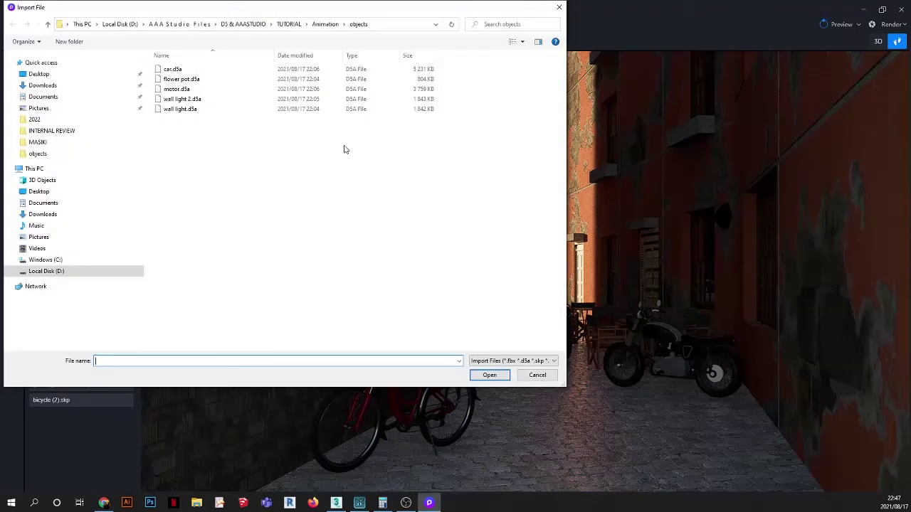
- Import motor.d5a from the objects folder and place the scooter on the paved street in front of the parked motorcycle
click(178, 89)
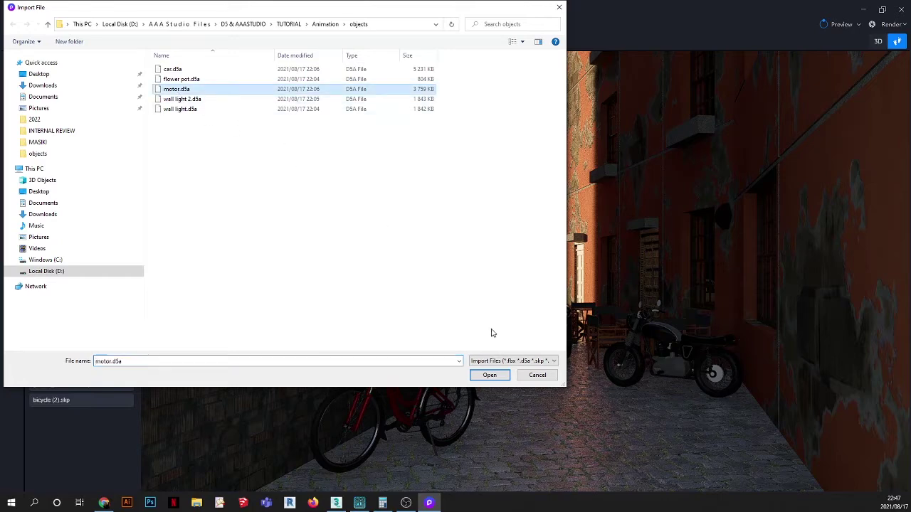
click(490, 375)
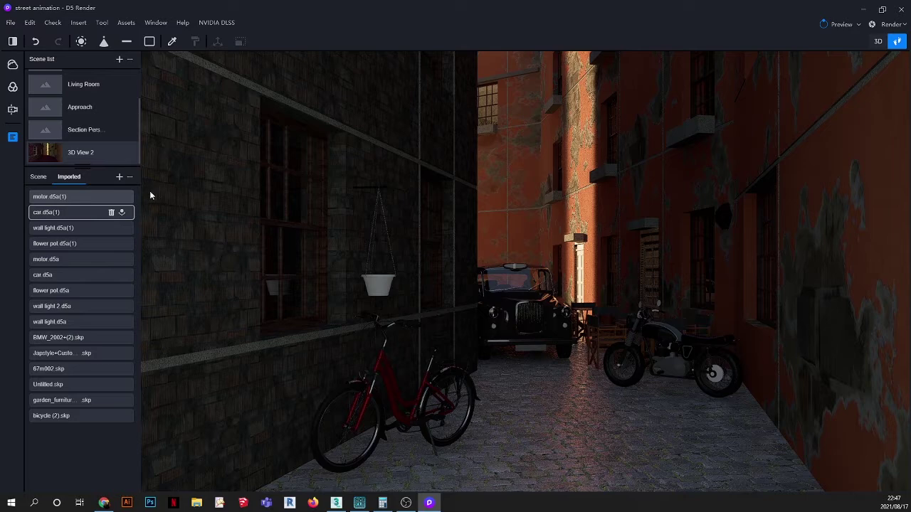
click(122, 197)
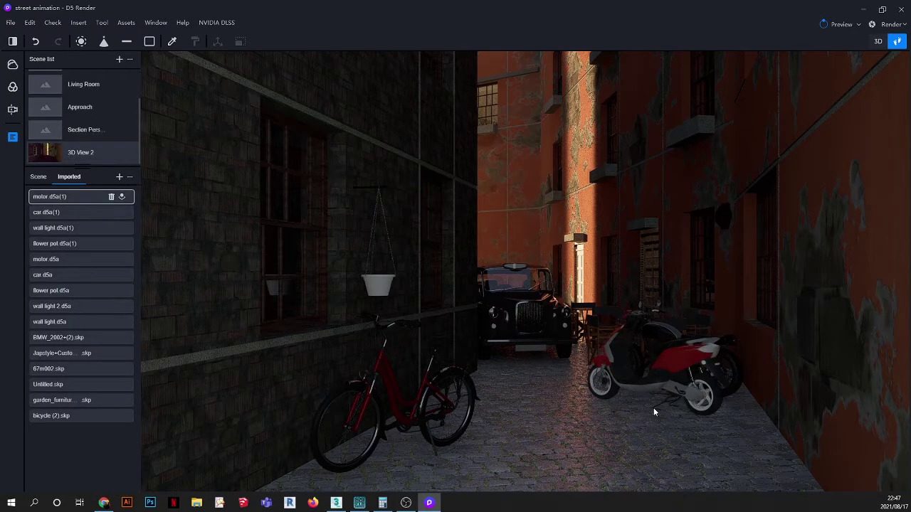
click(688, 425)
key(Escape)
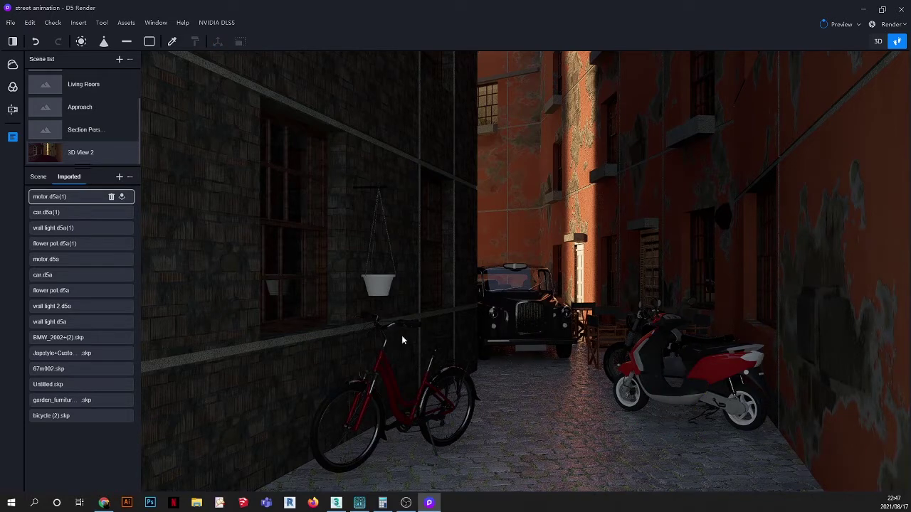
- Copy the Rough Concrete 03 material from the dark brick wall's trim and apply it to the hanging flower pot
click(172, 42)
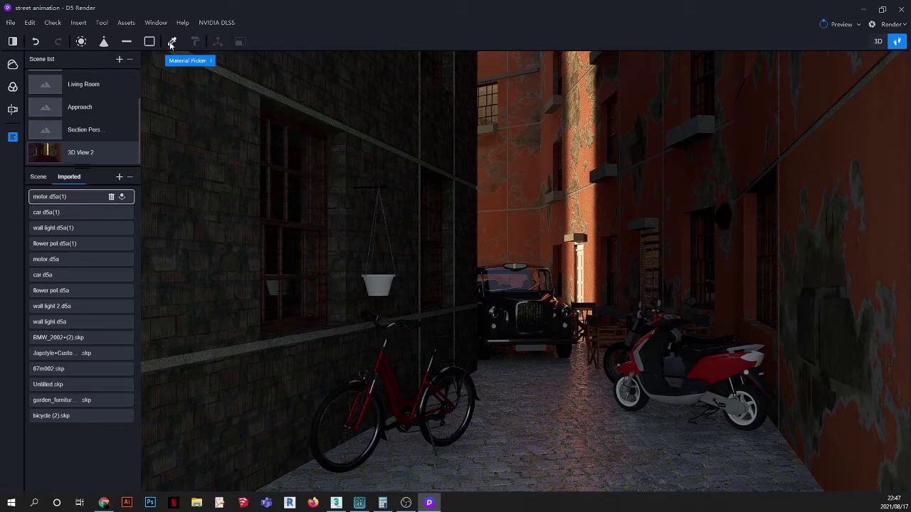
click(253, 78)
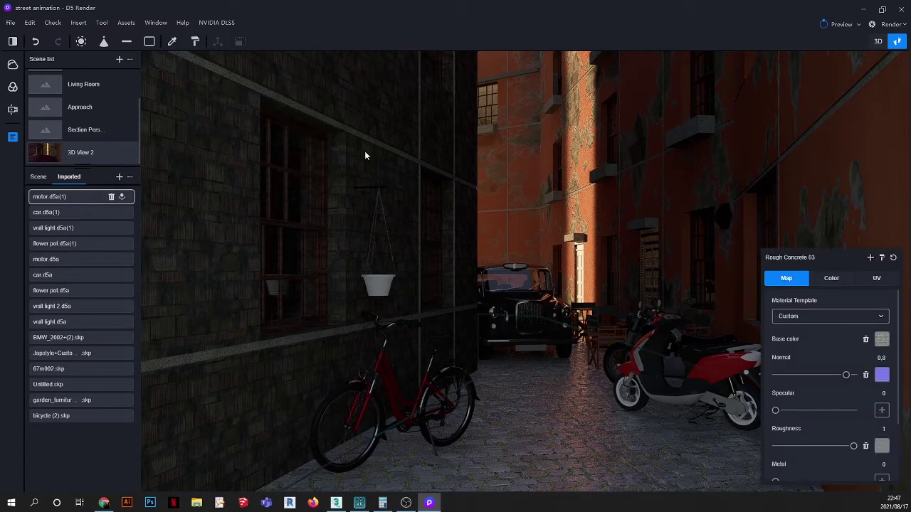
click(882, 263)
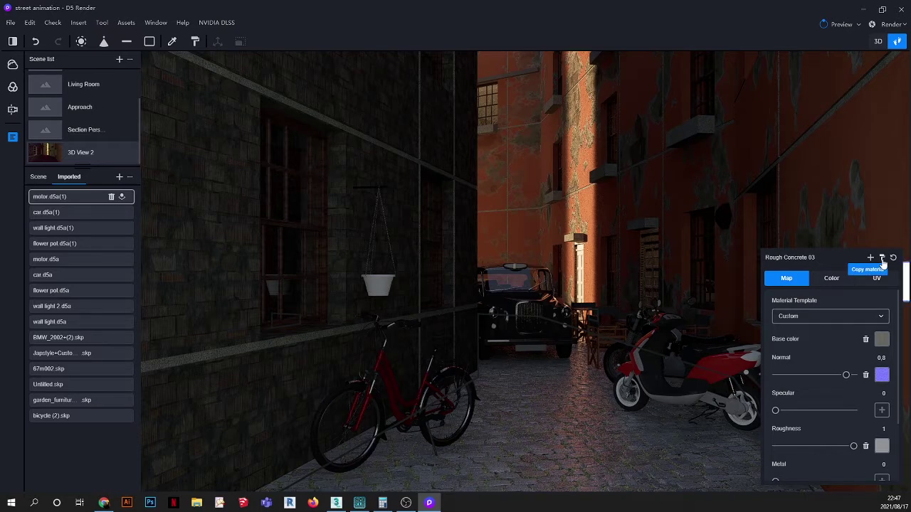
scroll(375, 290, up, 3)
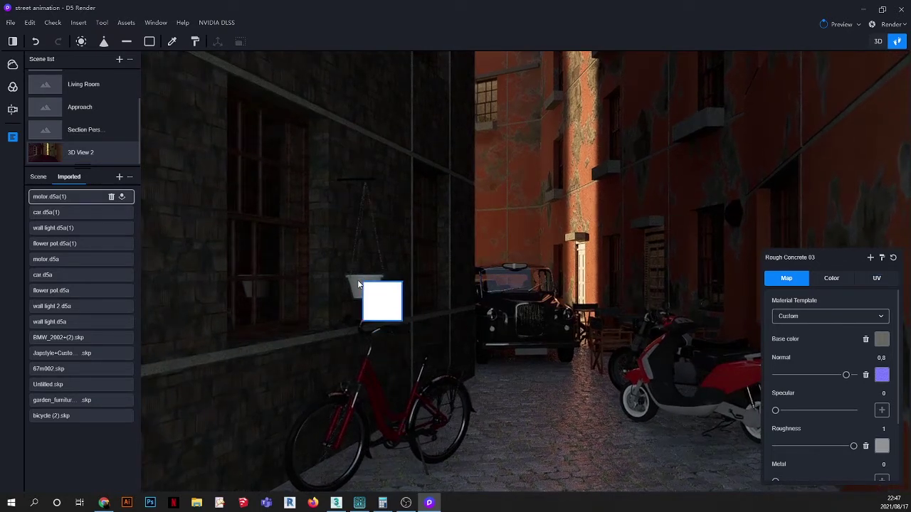
click(358, 280)
scroll(362, 290, up, 2)
scroll(326, 294, up, 2)
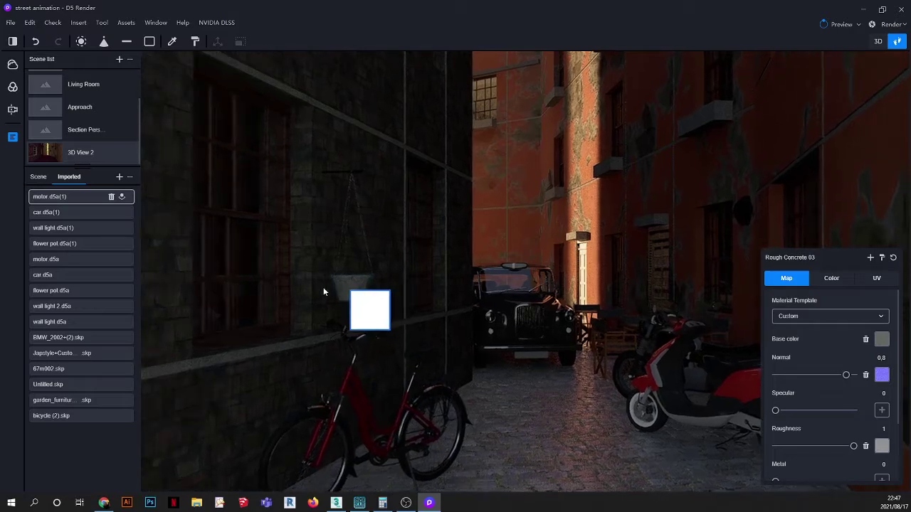
- Switch to Bird View and set the UV stretch of the flower pot's Rough Concrete 03 material to 1 in X and Y
click(879, 43)
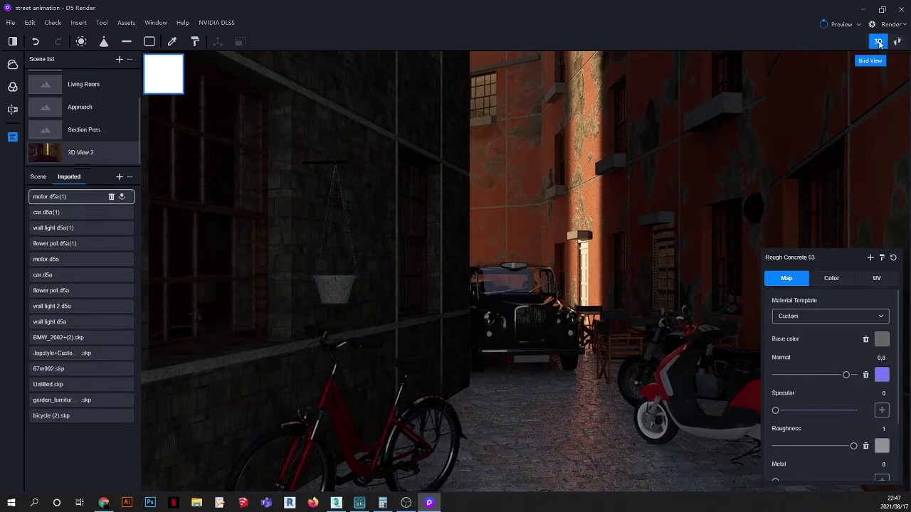
scroll(289, 297, up, 3)
scroll(291, 295, up, 4)
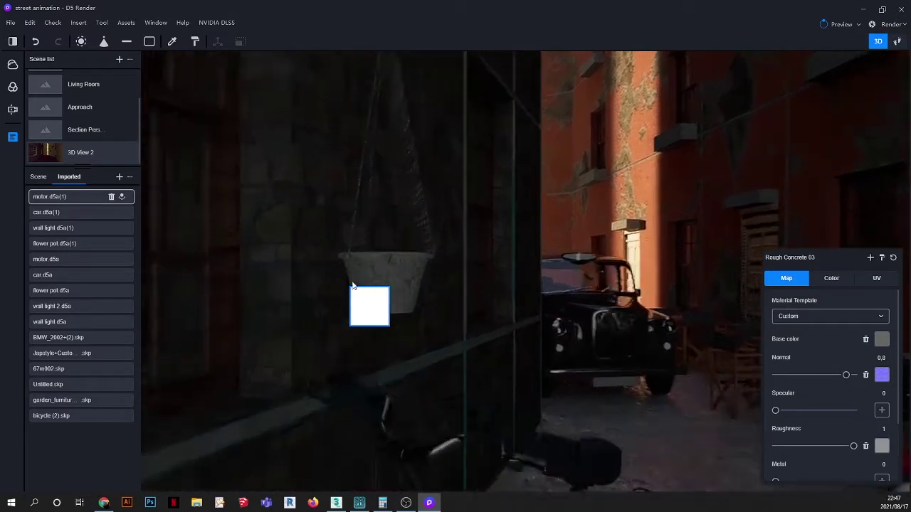
click(177, 44)
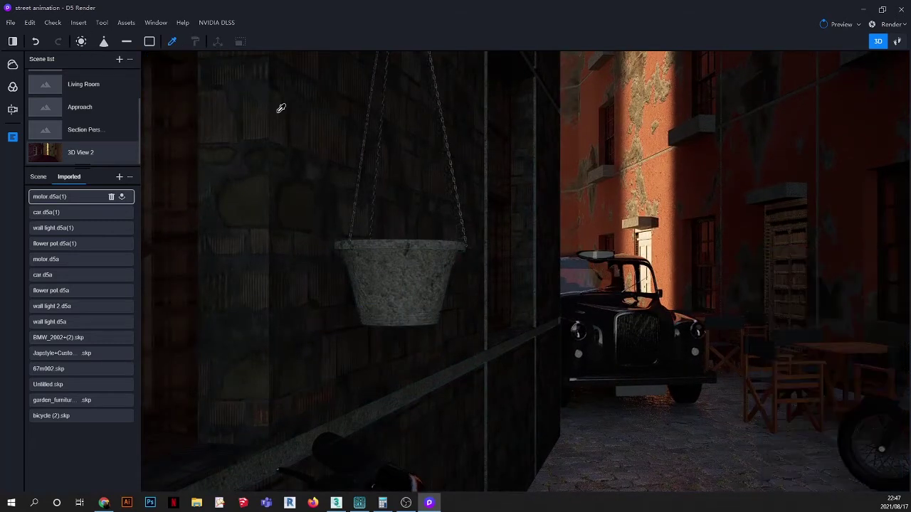
click(402, 262)
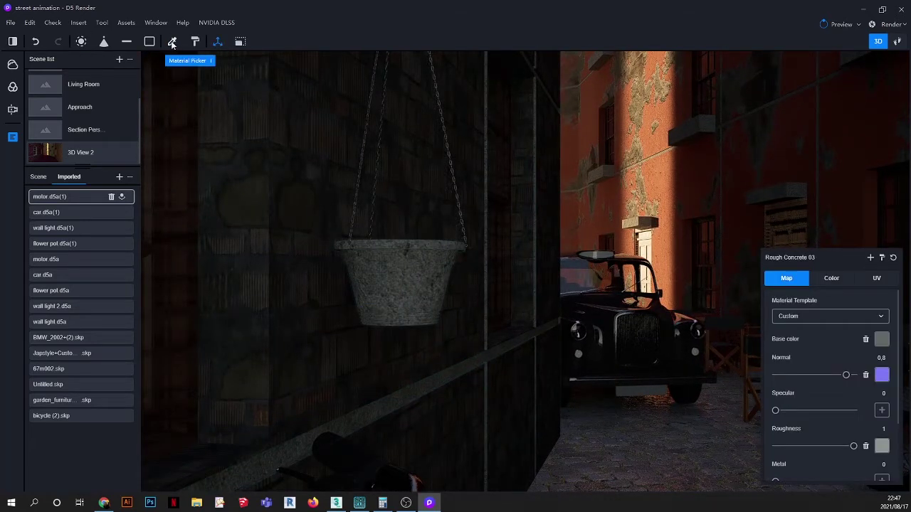
click(171, 44)
click(406, 254)
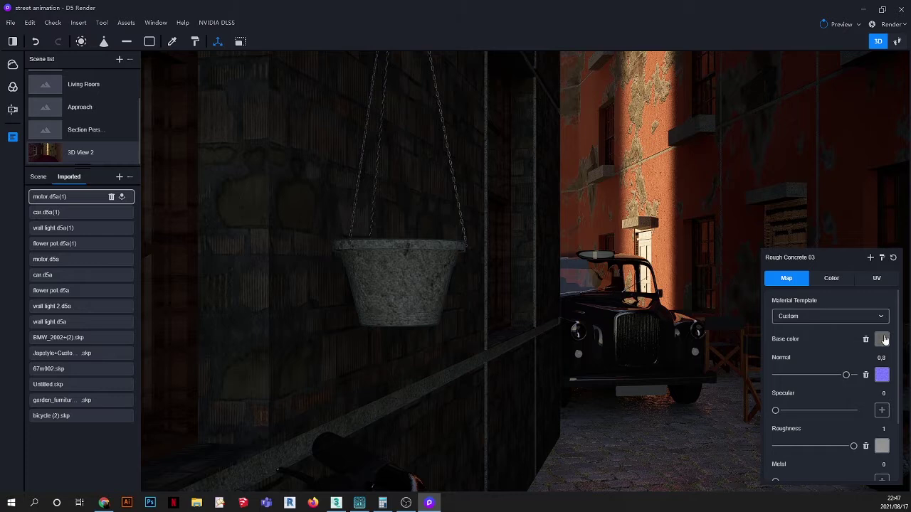
click(874, 279)
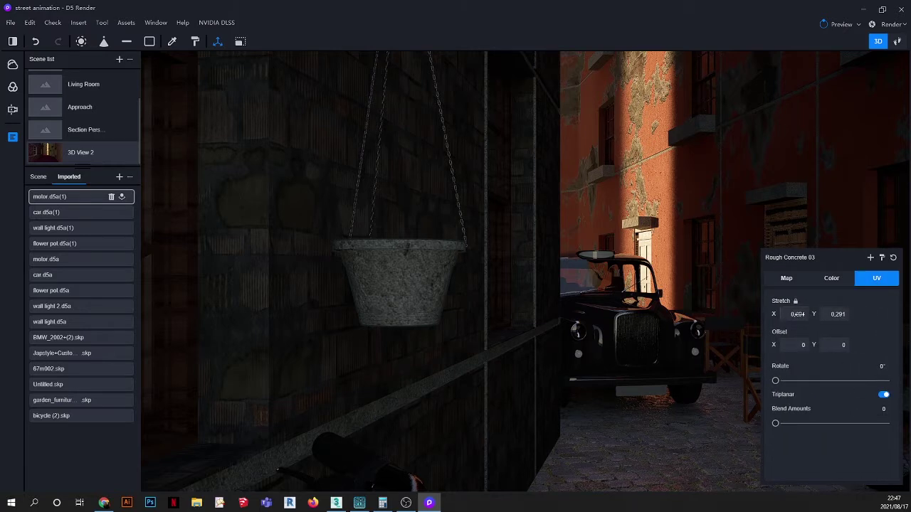
click(797, 313)
text(1)
key(Tab)
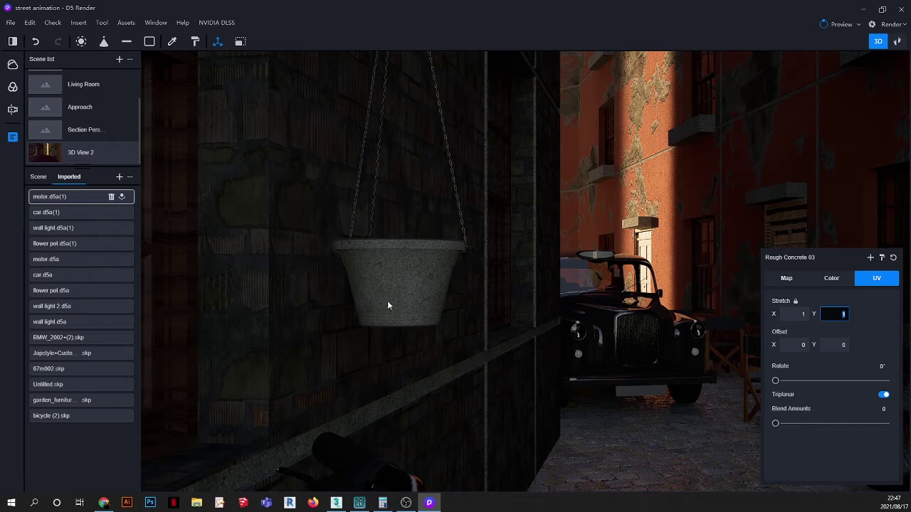
- Set the UV stretch of the wall ledge's Rough Concrete 03 material to 1 in X and Y, and restore the 3D View 2 camera
click(172, 42)
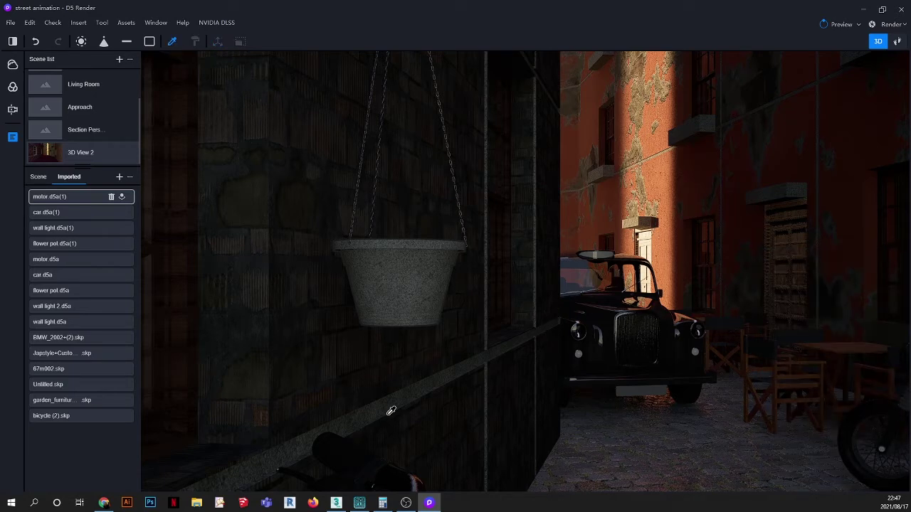
click(390, 403)
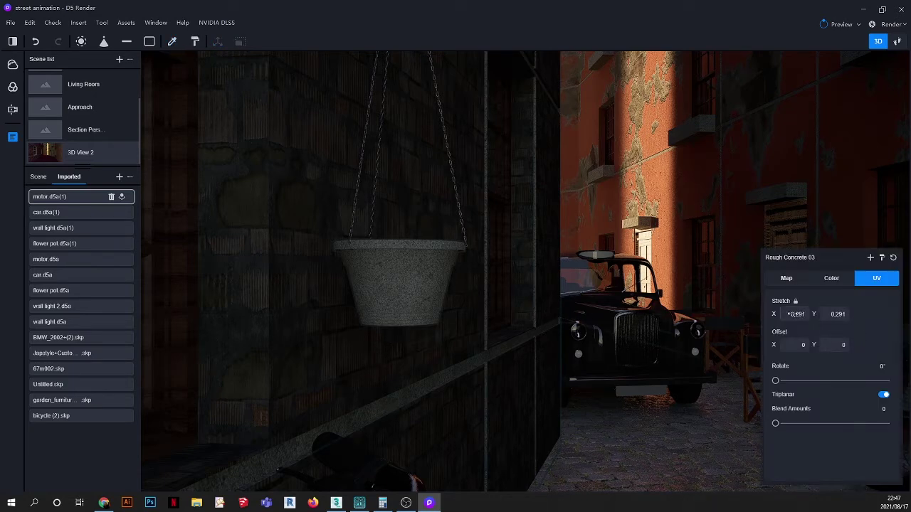
drag(795, 313, 753, 313)
text(1)
click(831, 314)
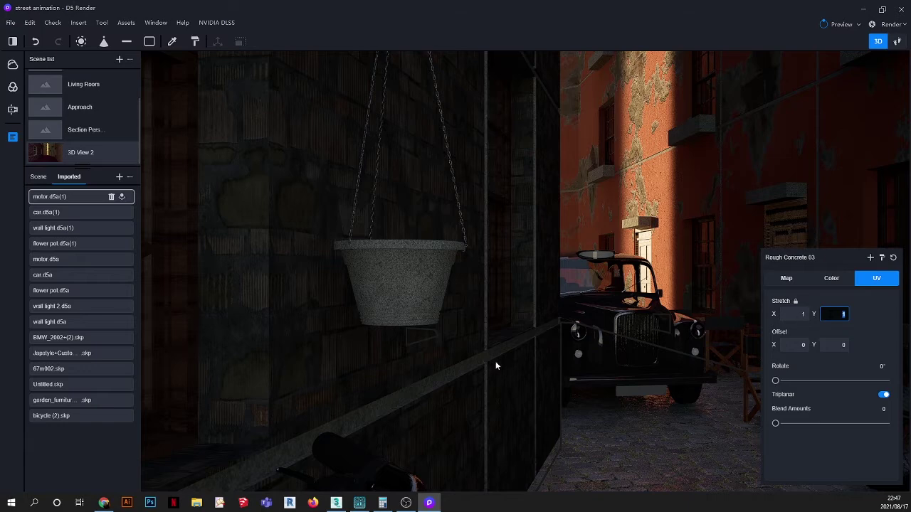
scroll(401, 410, up, 5)
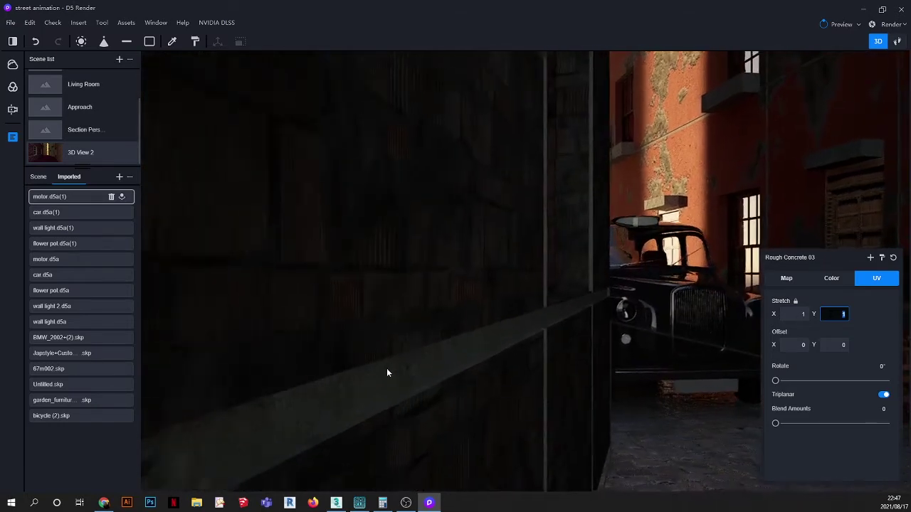
scroll(388, 371, down, 2)
click(53, 148)
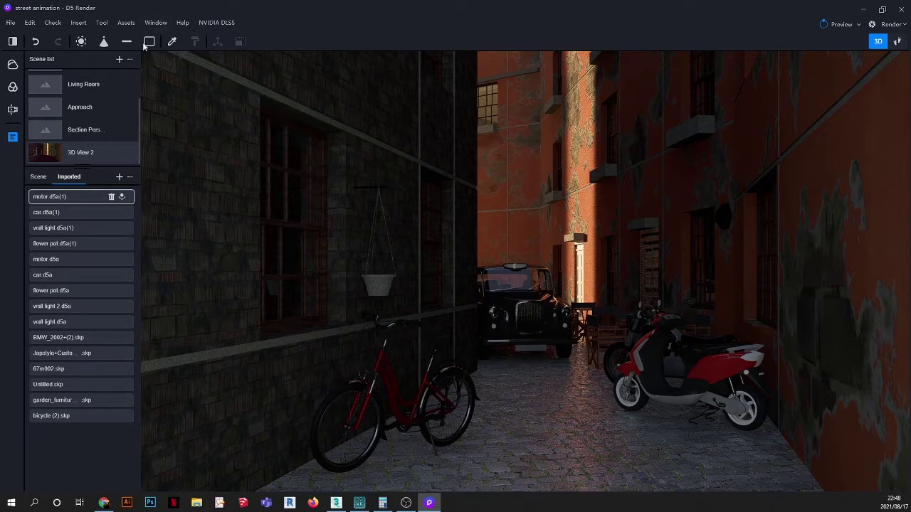
- Add a point light at the front of the hexagonal wall light on the orange wall, at about X 55817, Y 7501, Z 2294
click(82, 43)
scroll(719, 211, up, 5)
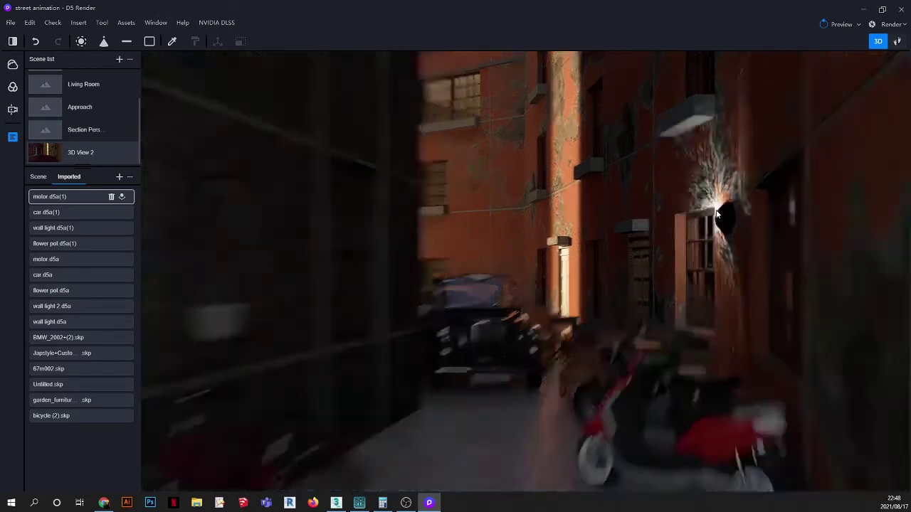
scroll(733, 223, up, 5)
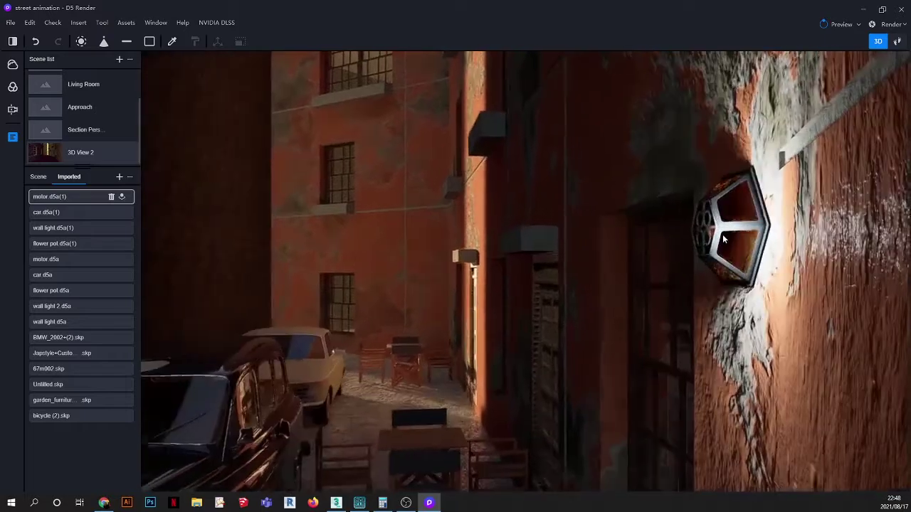
scroll(719, 242, up, 5)
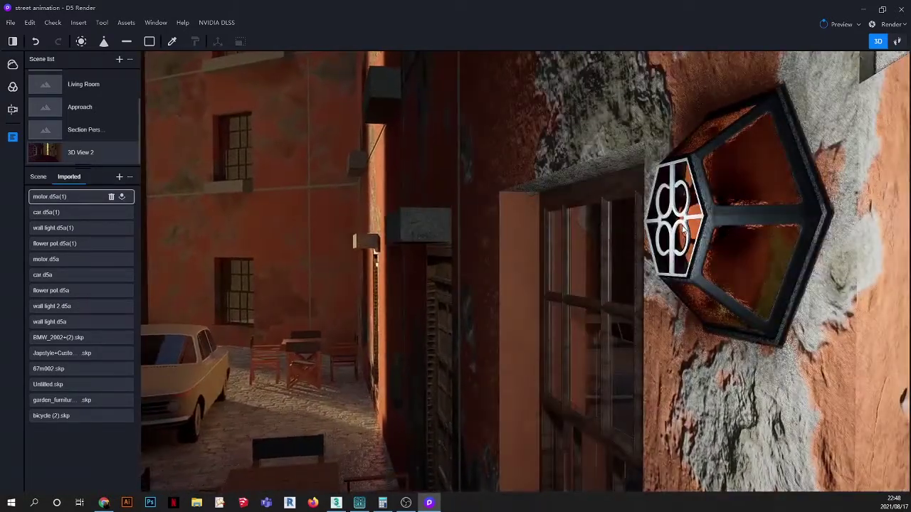
click(754, 231)
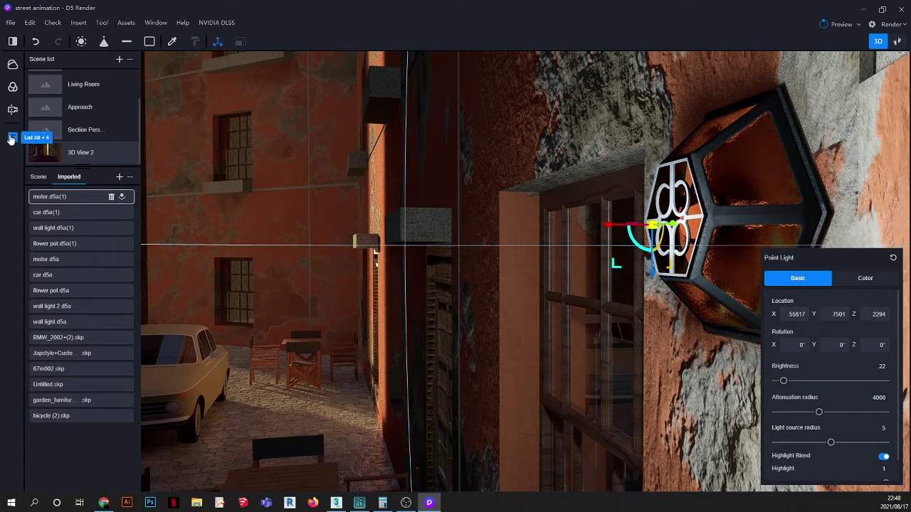
- In the wireframe top view, move the point light into the wall lamp's bulb at X 55942, Y 7475, and restore the 3D View 2 camera
key(Tab)
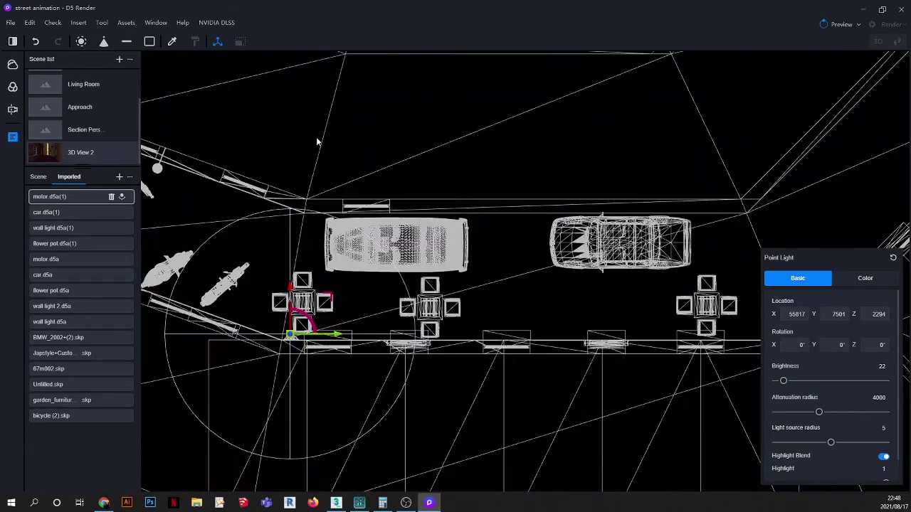
scroll(279, 355, up, 5)
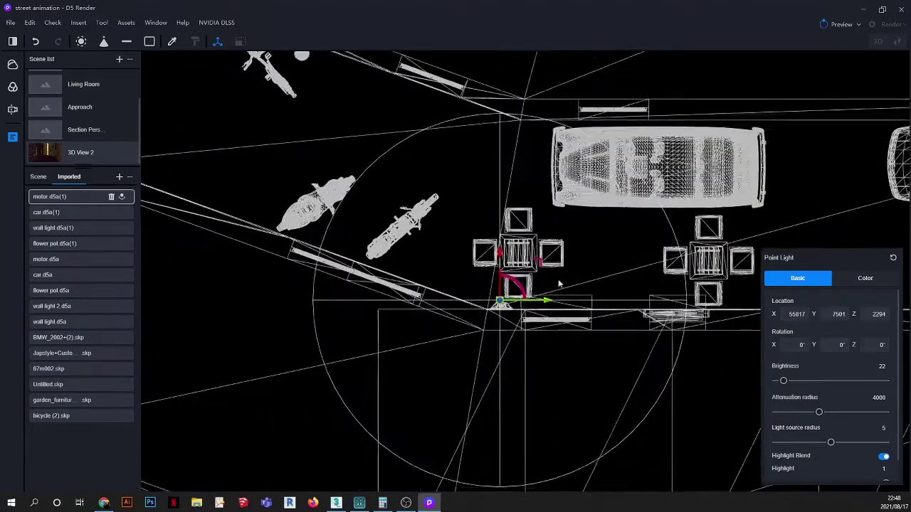
scroll(471, 342, up, 2)
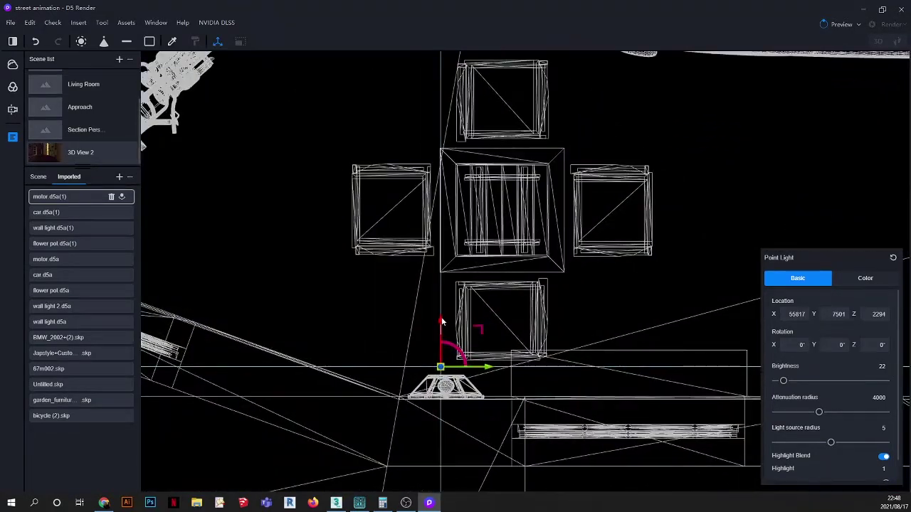
drag(443, 334, 441, 340)
scroll(441, 340, up, 2)
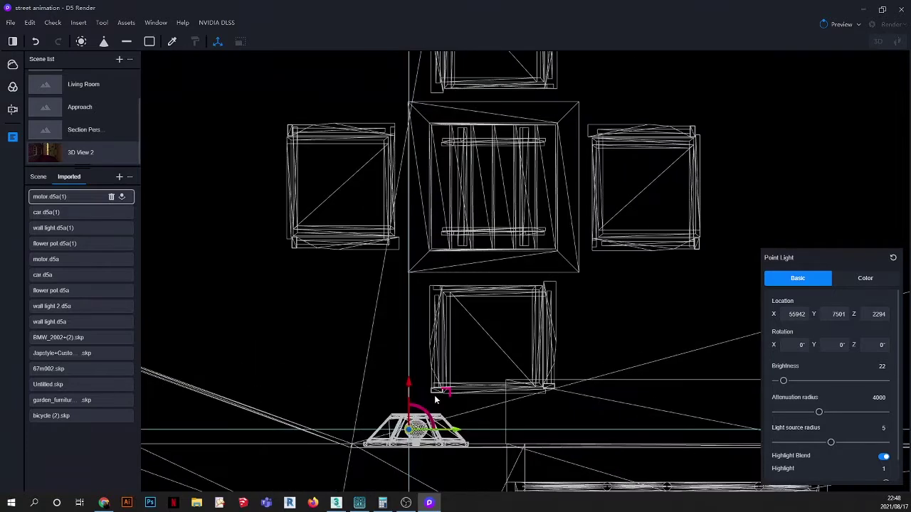
middle_drag(441, 341, 569, 206)
scroll(573, 202, up, 2)
scroll(573, 201, up, 1)
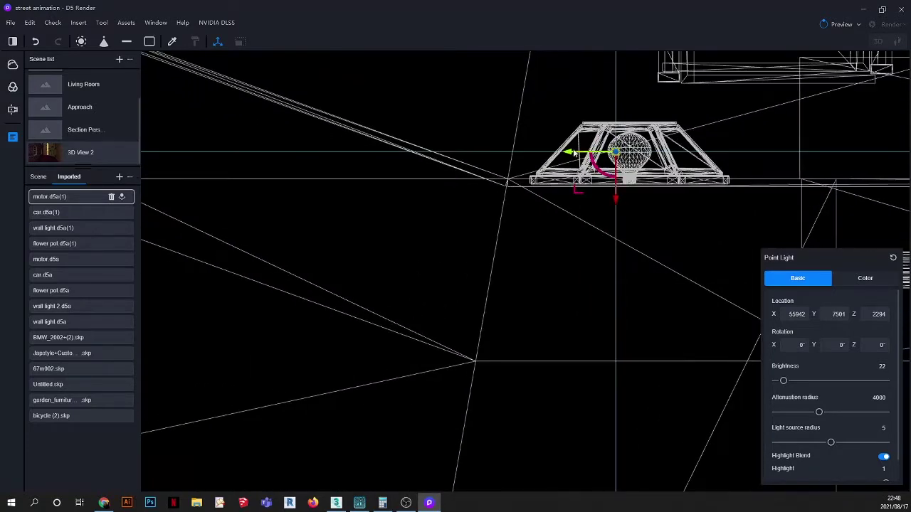
drag(552, 156, 582, 155)
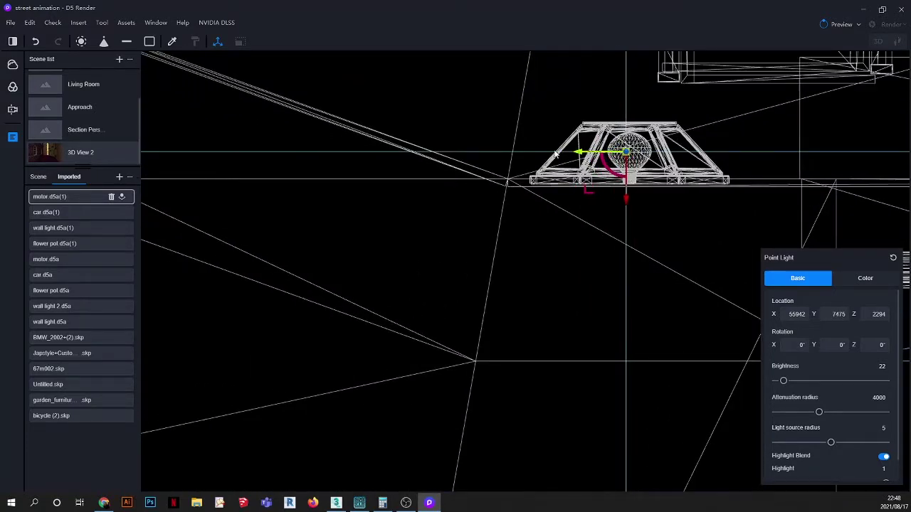
click(44, 152)
key(Escape)
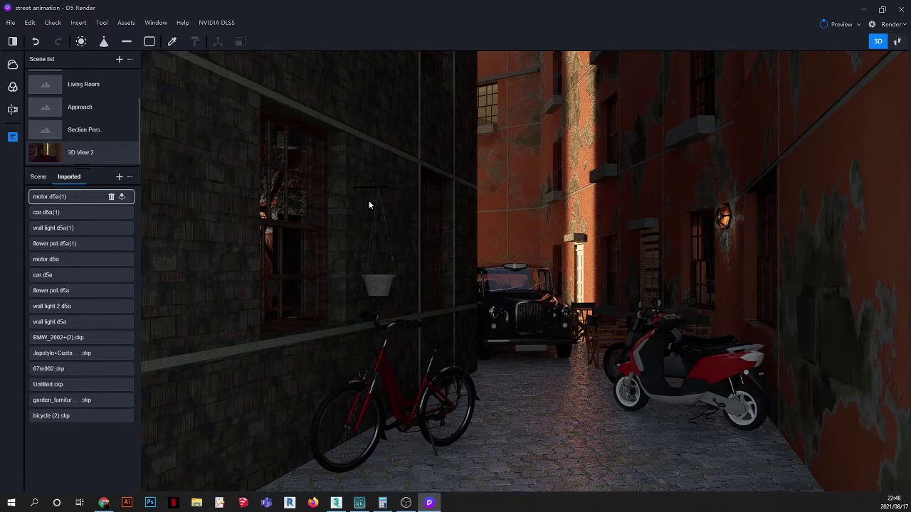
- Turn on Show Light Source to check the light at the wall lamp, and turn the option off again
click(54, 22)
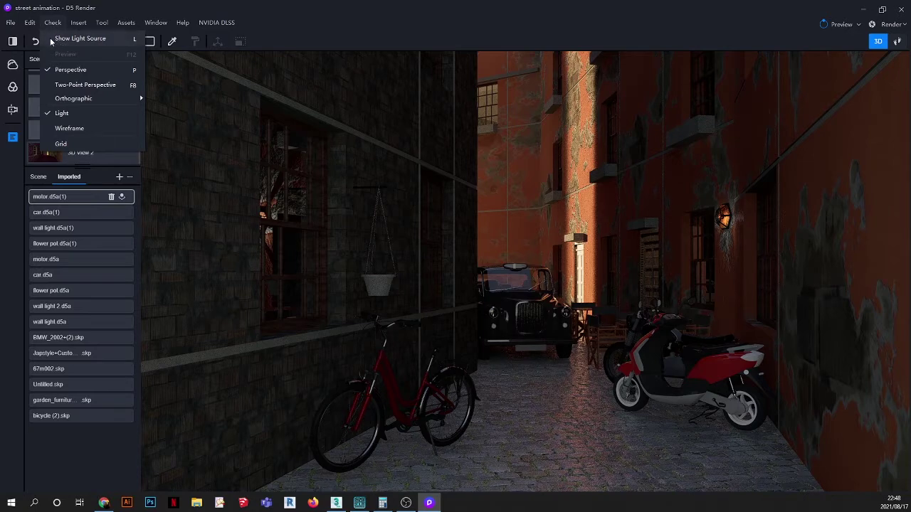
click(51, 40)
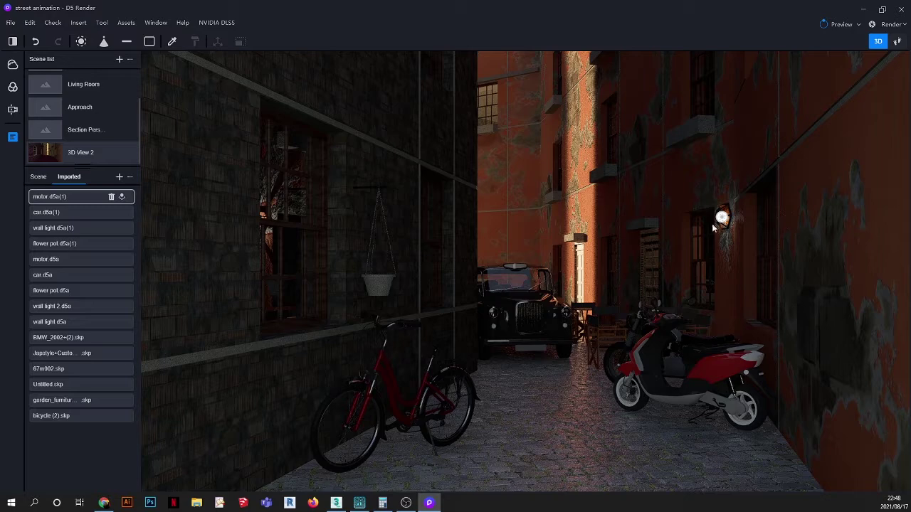
click(52, 23)
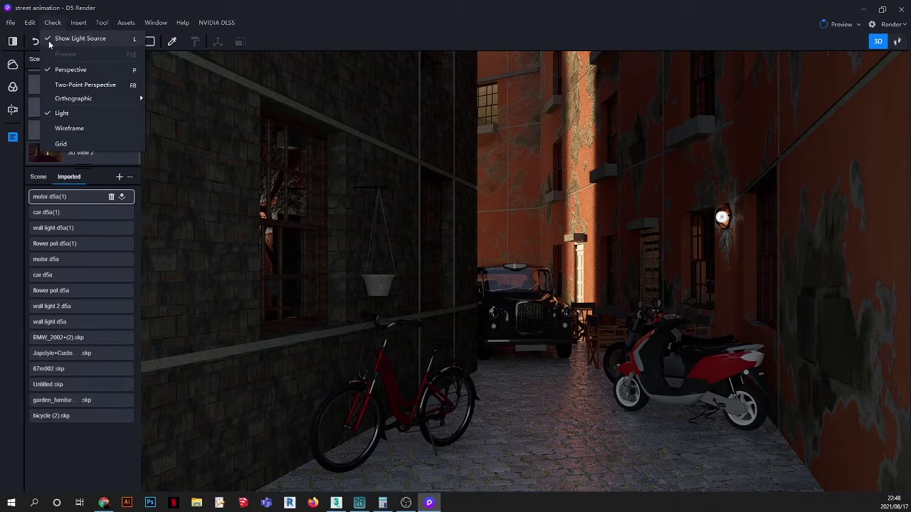
click(48, 40)
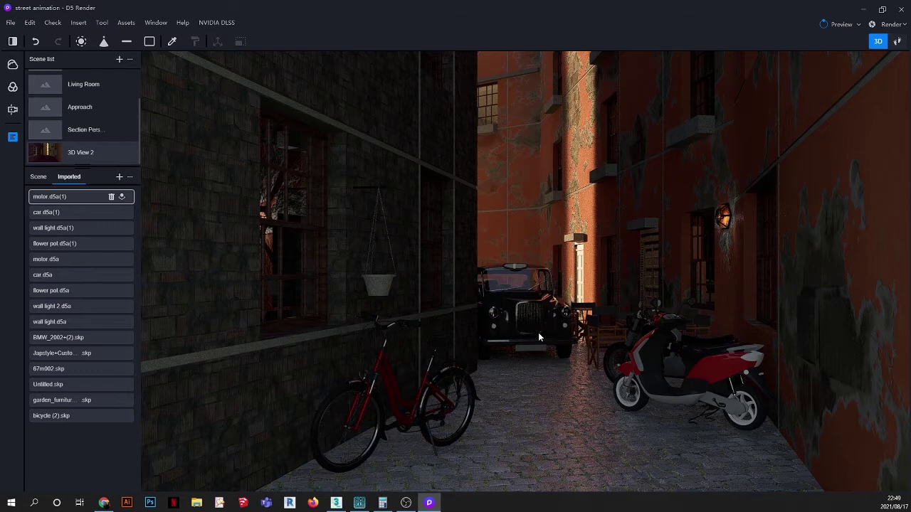
- Open the online model assets, filter them to Broadleaf, and pick the Citrus limon tree for placement
scroll(538, 332, up, 2)
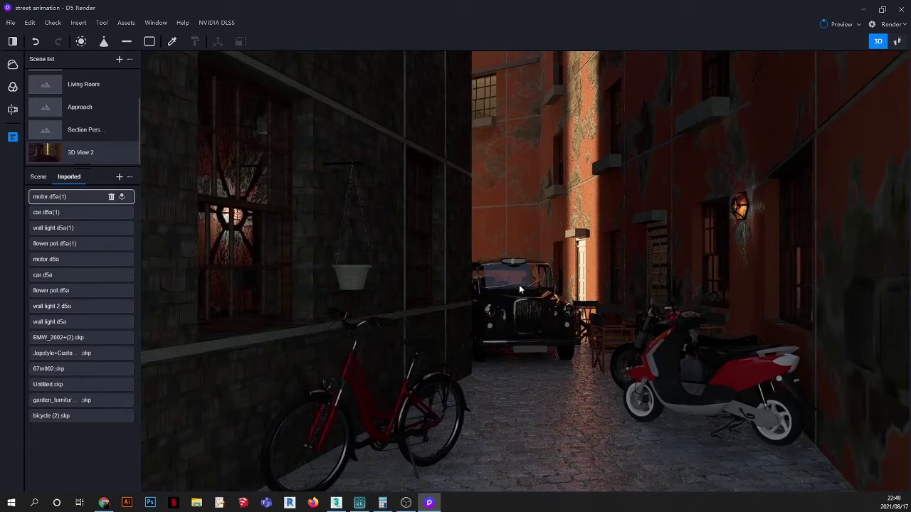
scroll(498, 283, down, 2)
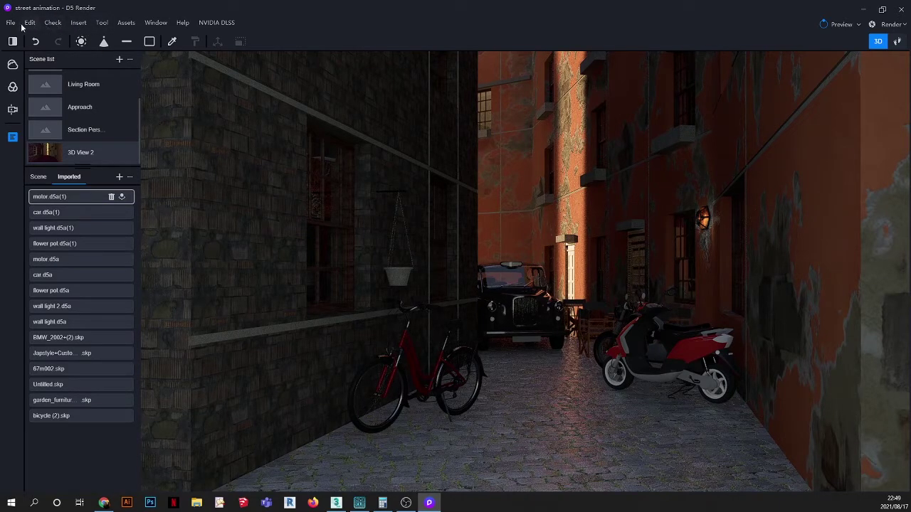
click(130, 26)
click(53, 131)
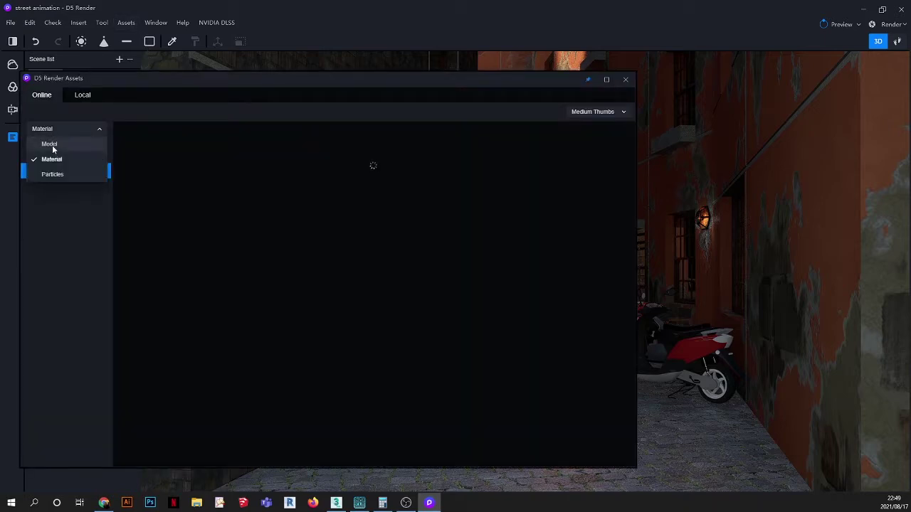
click(49, 144)
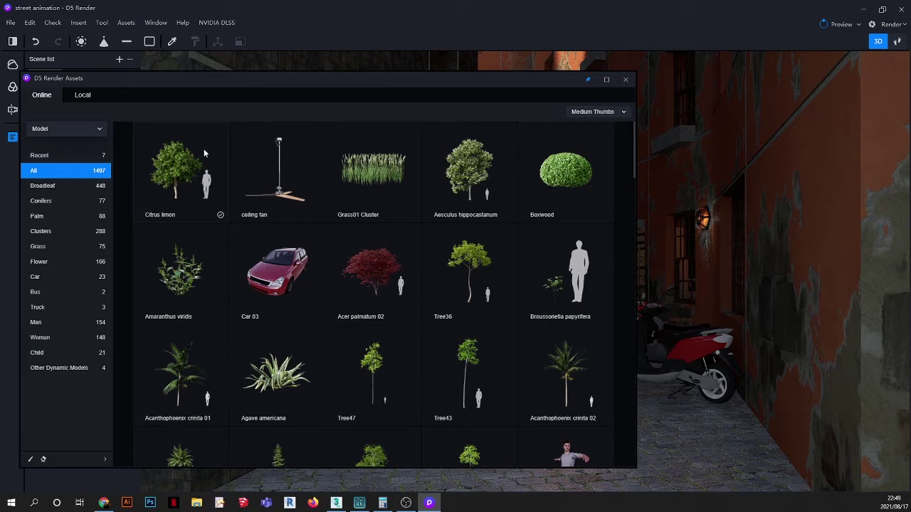
click(61, 185)
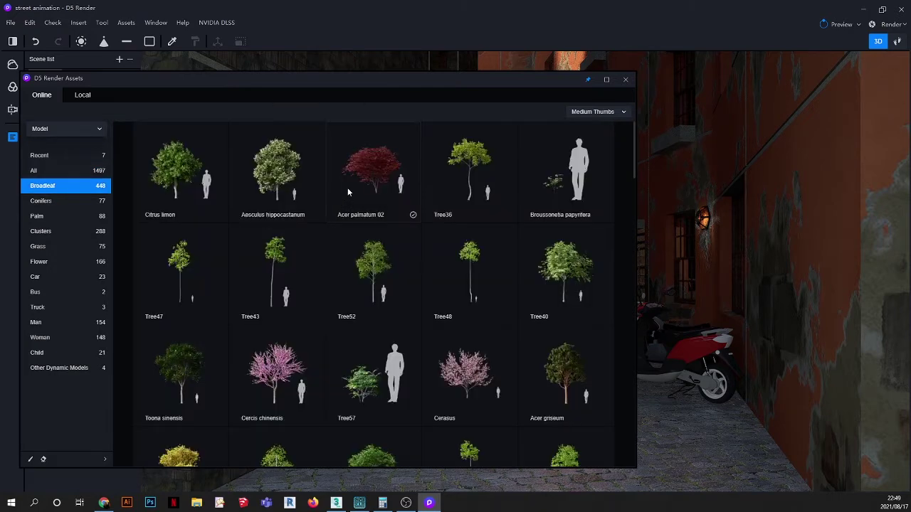
drag(340, 79, 211, 289)
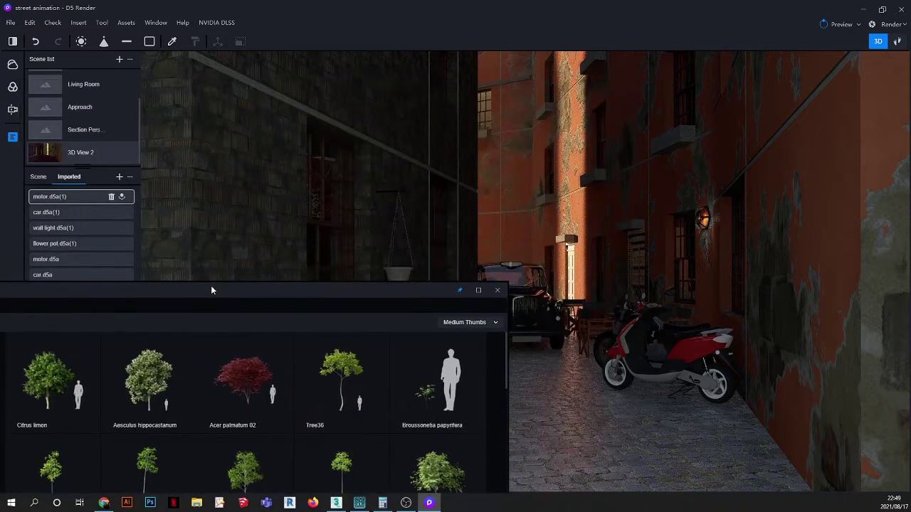
click(63, 380)
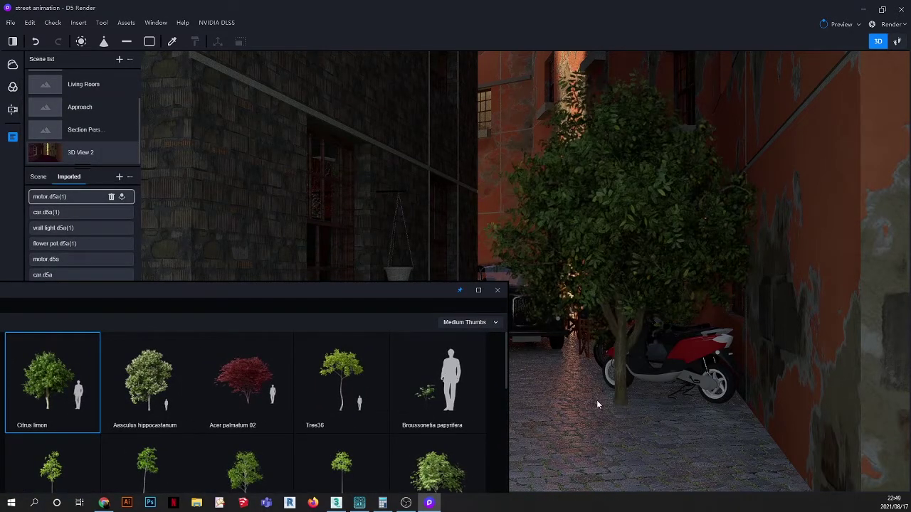
- Place the Citrus limon tree on the paving at the alley's front edge, at about X 50519, Y 15019, Z -190
drag(337, 298, 78, 279)
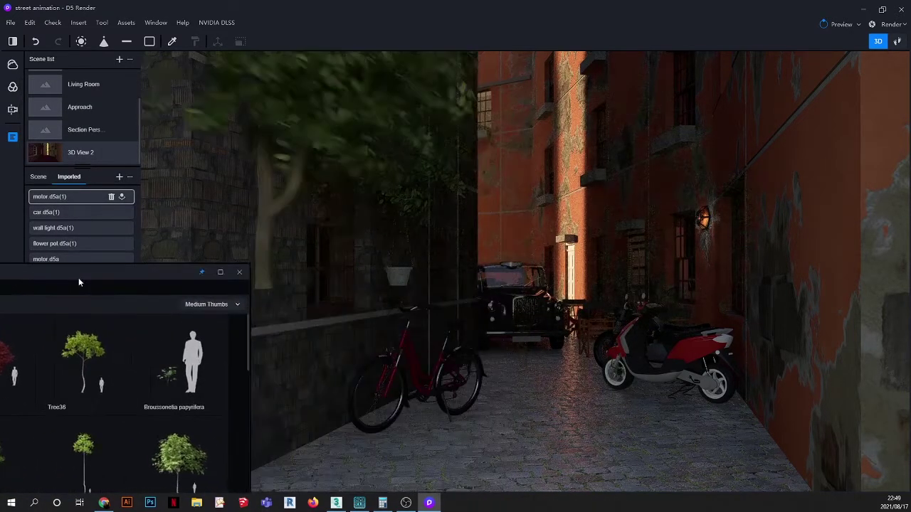
click(395, 432)
scroll(485, 354, down, 5)
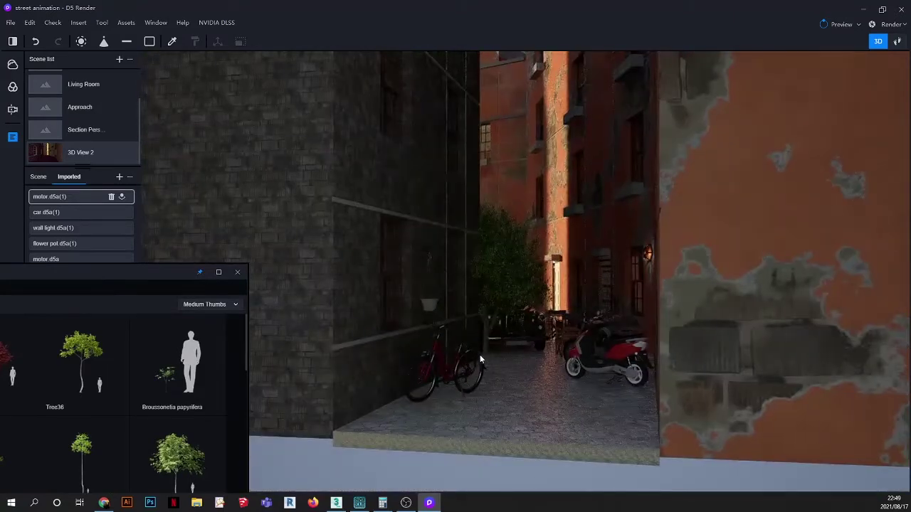
click(443, 430)
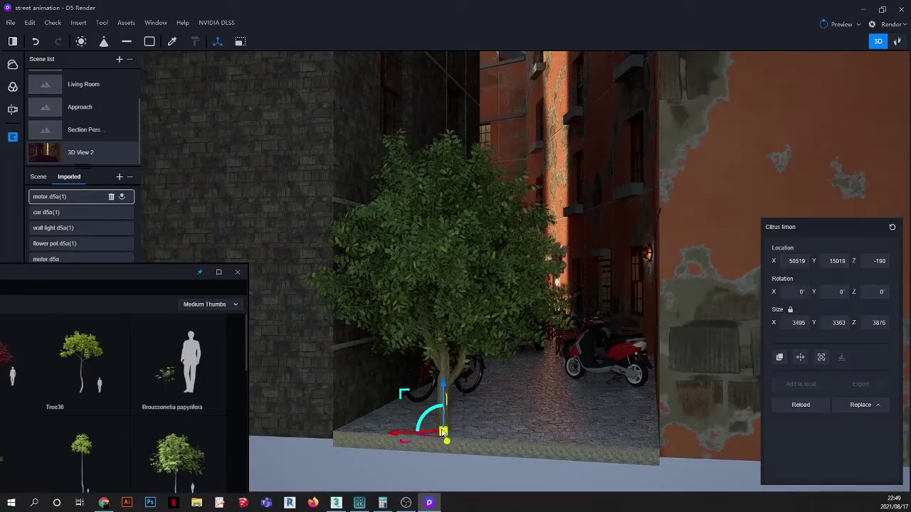
- Enlarge the Citrus limon tree proportionally to an X size of 6000 and restore the 3D View 2 camera
click(790, 322)
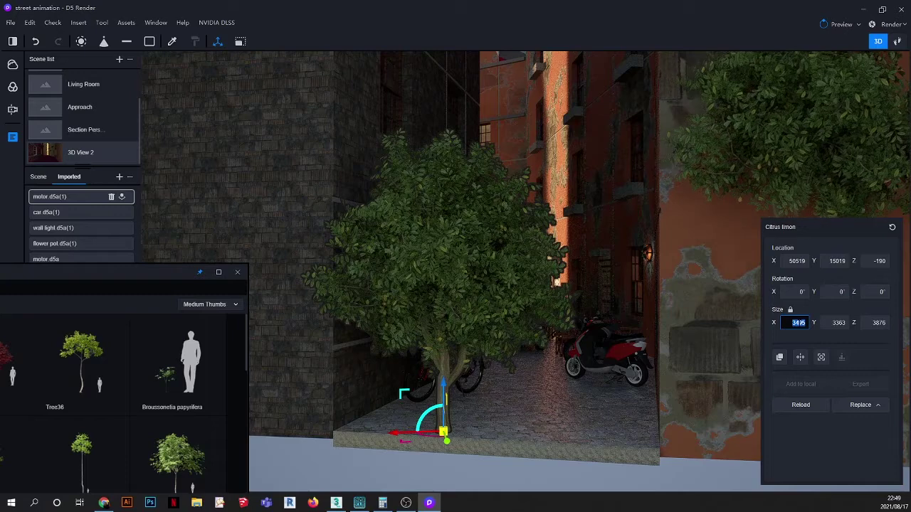
text(500)
key(Return)
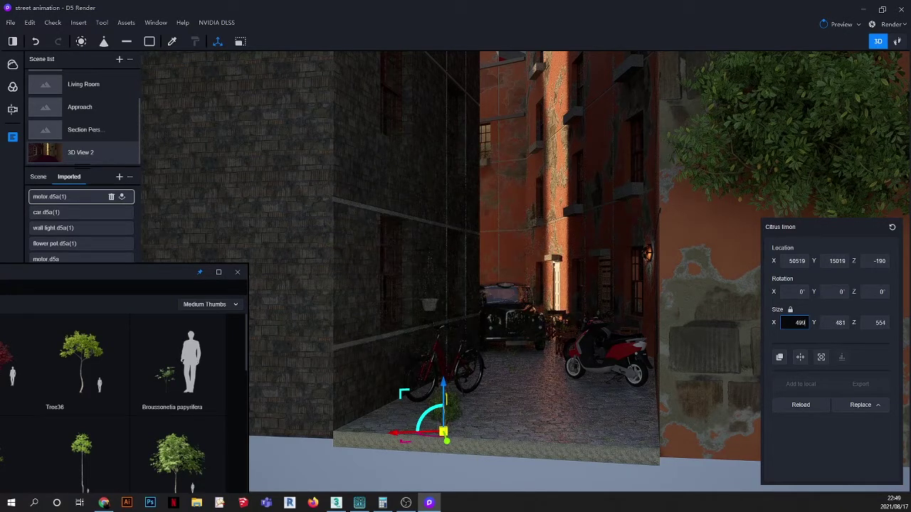
key(ctrl+a)
text(6)
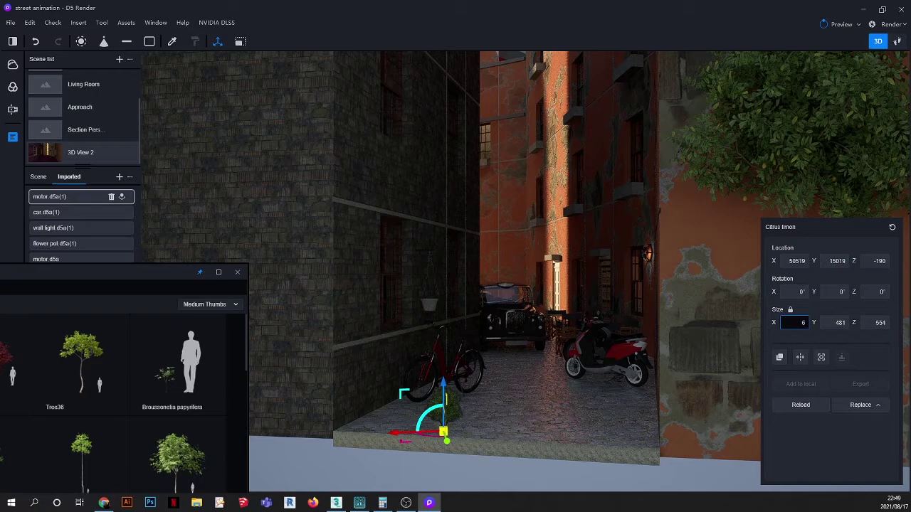
text(000)
key(Return)
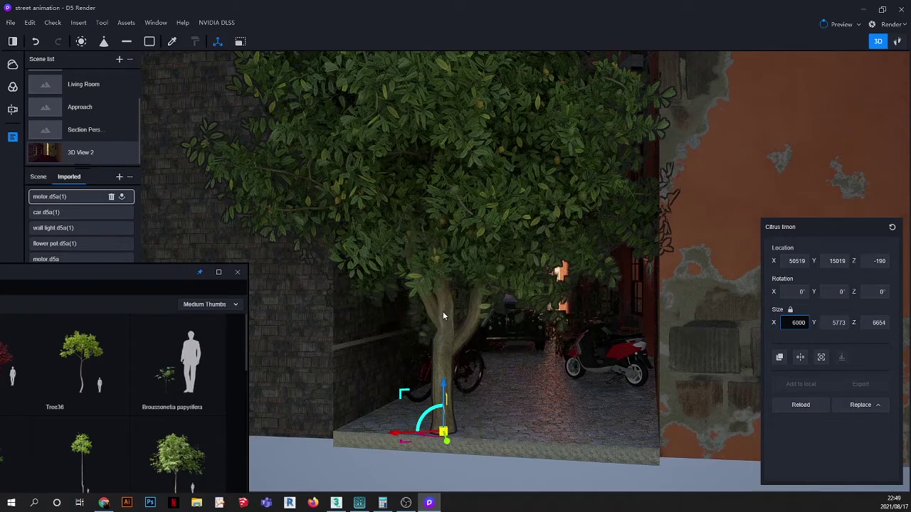
scroll(453, 316, up, 6)
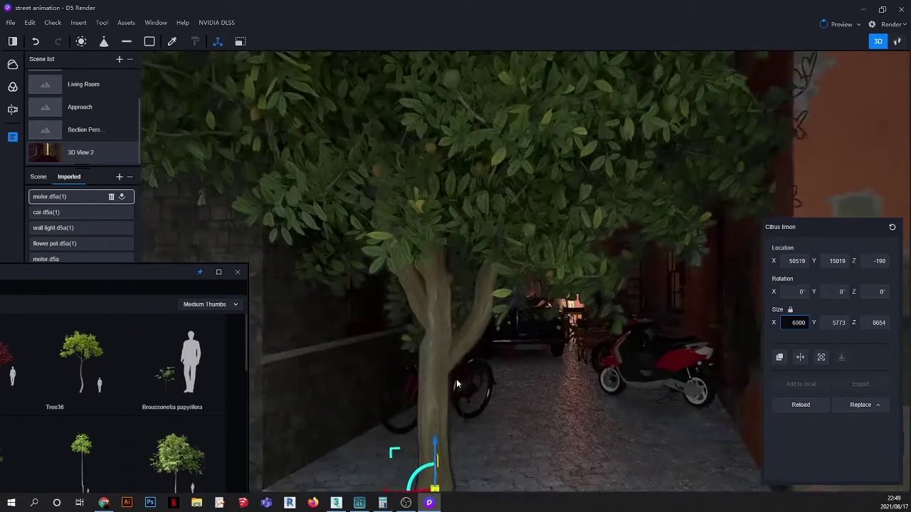
click(217, 160)
key(d)
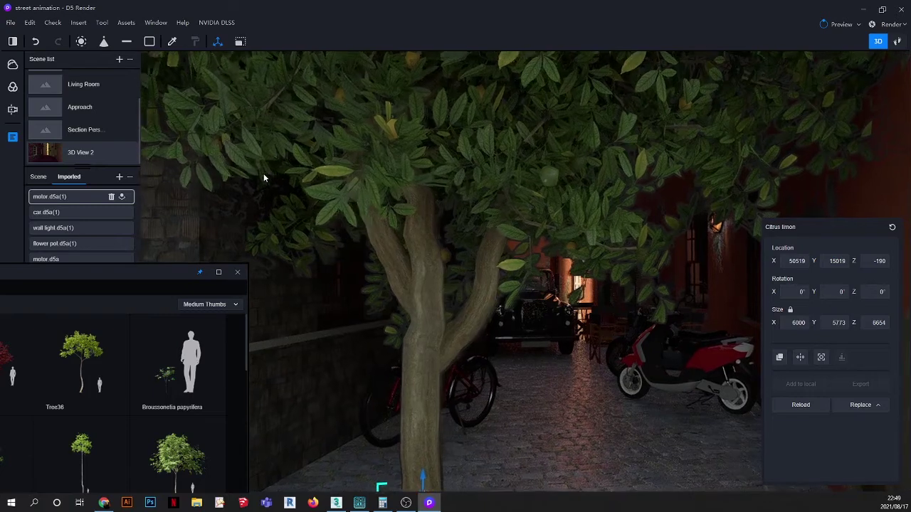
key(Escape)
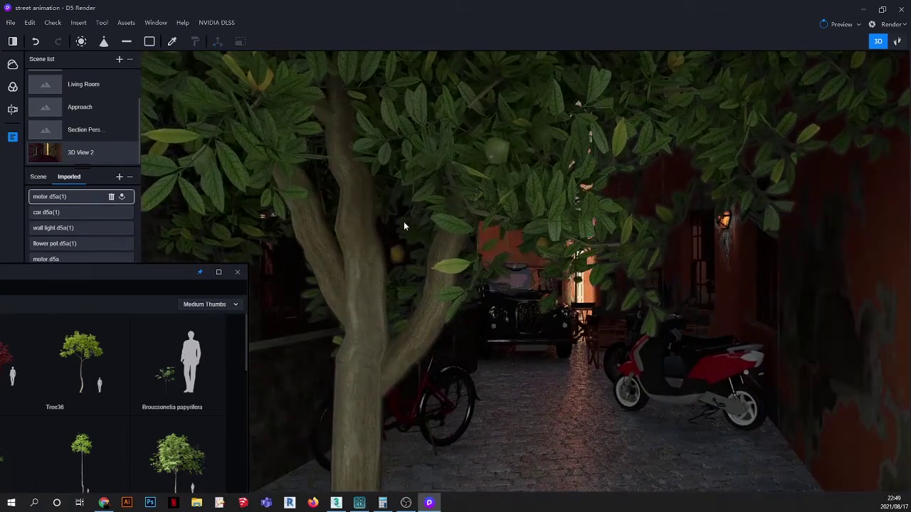
- Move the Citrus limon tree outward to the alley's front corner by the dark brick wall, at about X 49638, Y 16238, and restore 3D View 2
click(417, 329)
scroll(438, 254, up, 3)
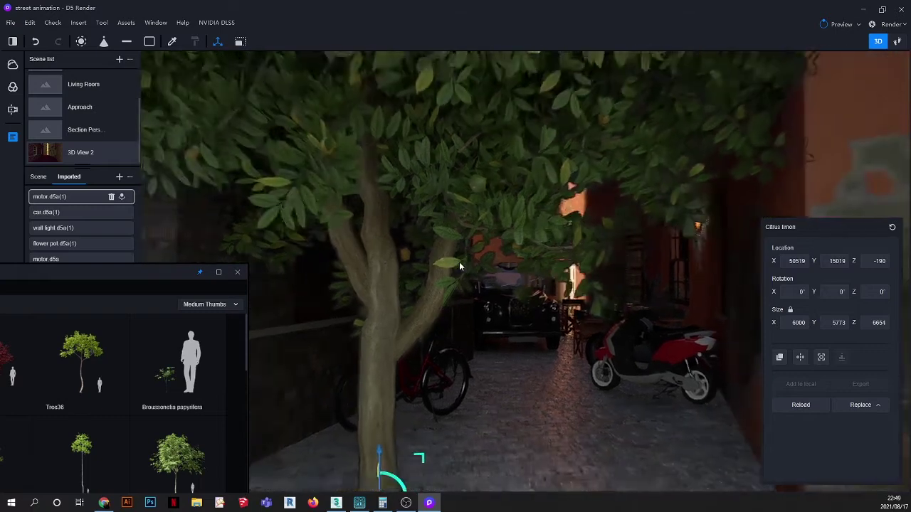
scroll(459, 266, down, 4)
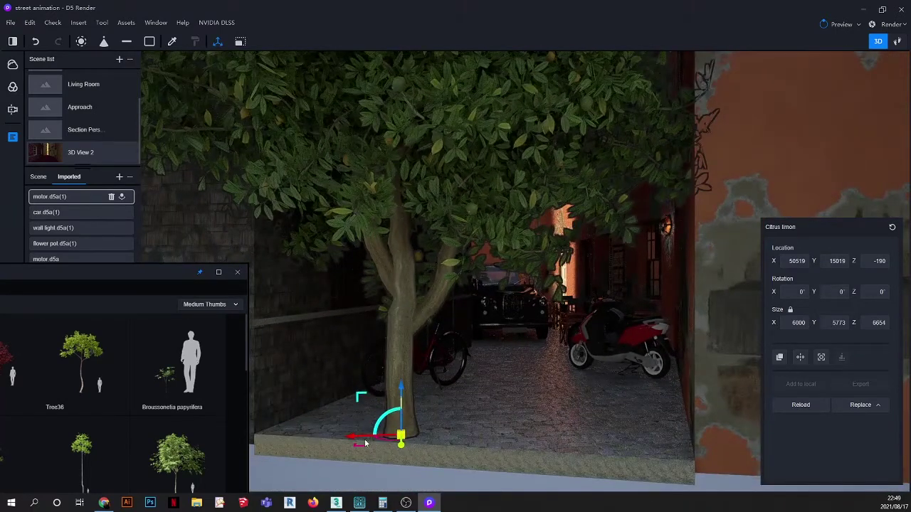
drag(365, 443, 250, 436)
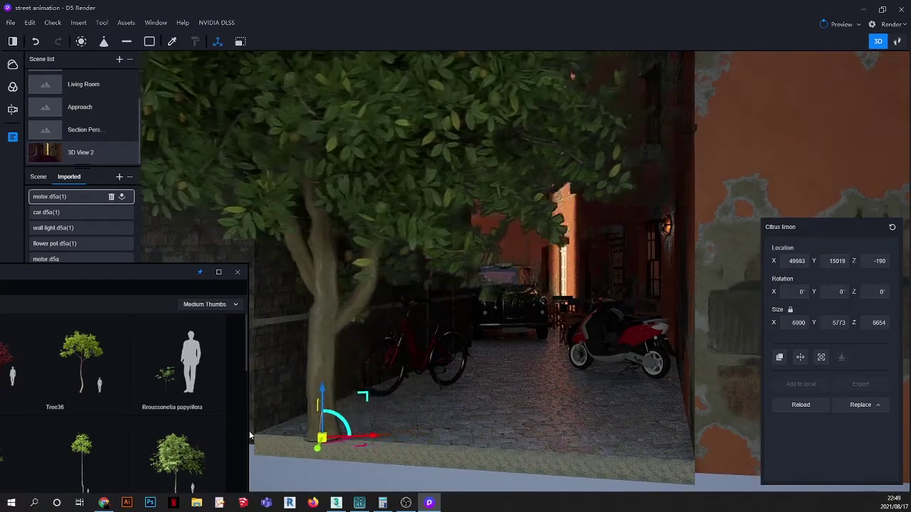
drag(316, 437, 274, 483)
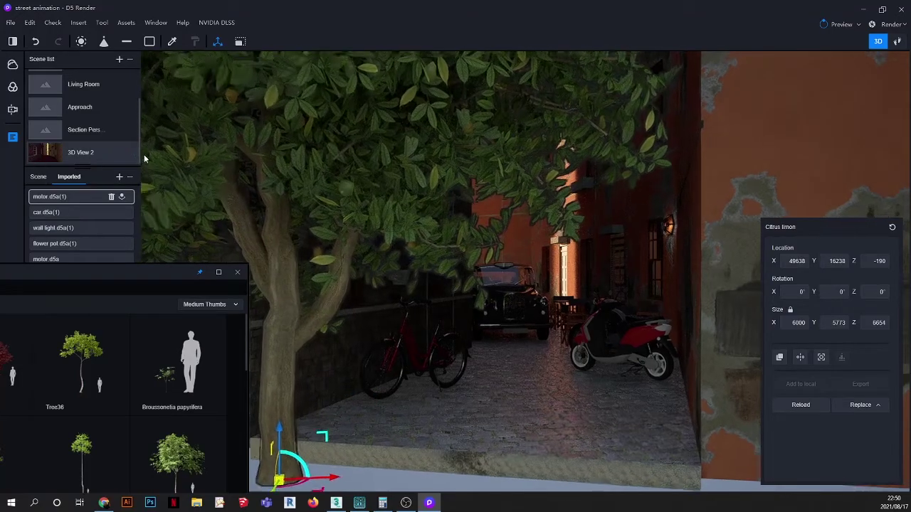
key(w)
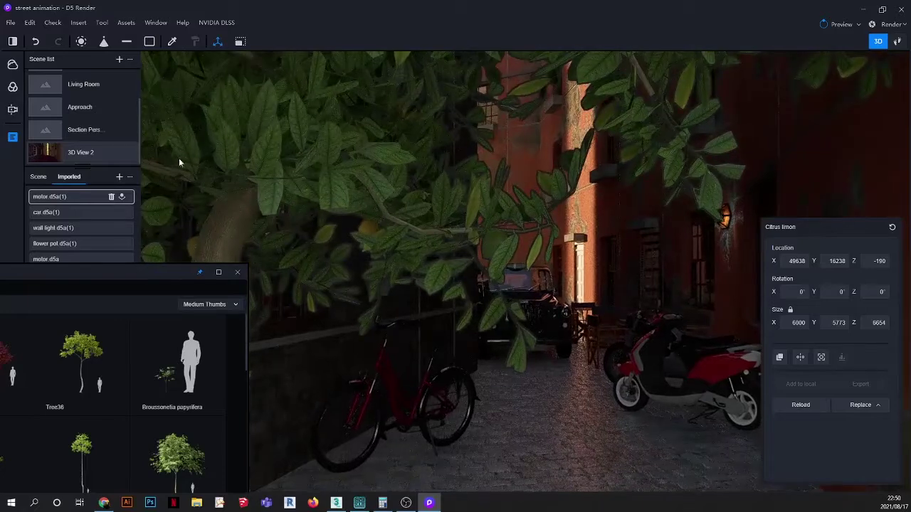
key(Escape)
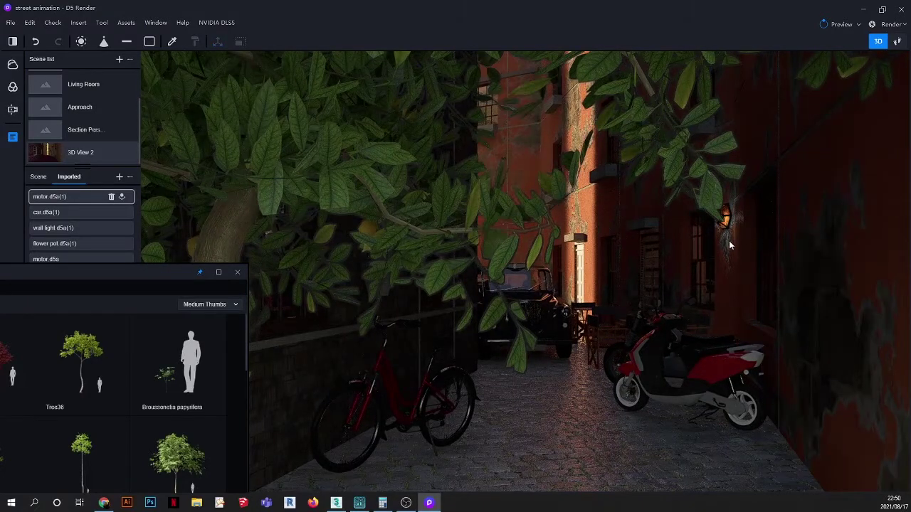
- Move the Citrus limon tree farther out from the alley's front corner, to about X 48456, Y 16325, and restore 3D View 2
click(336, 149)
key(f)
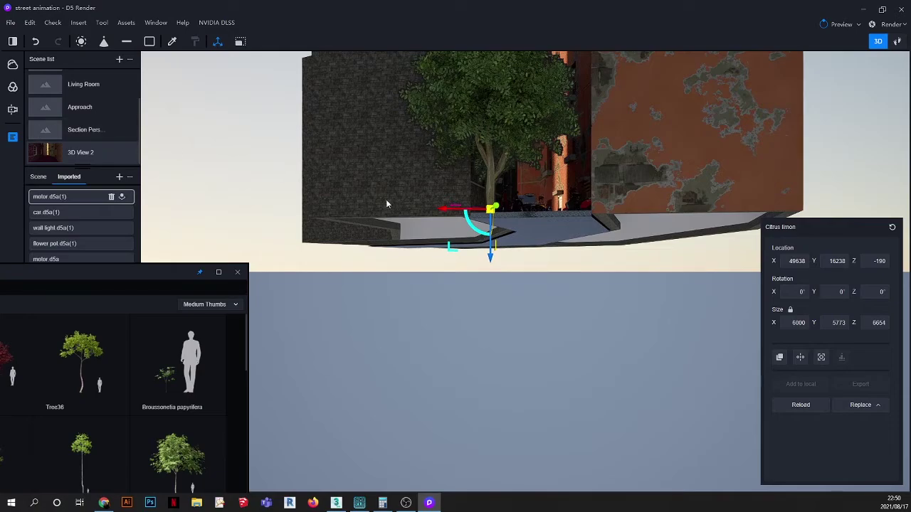
scroll(544, 224, down, 10)
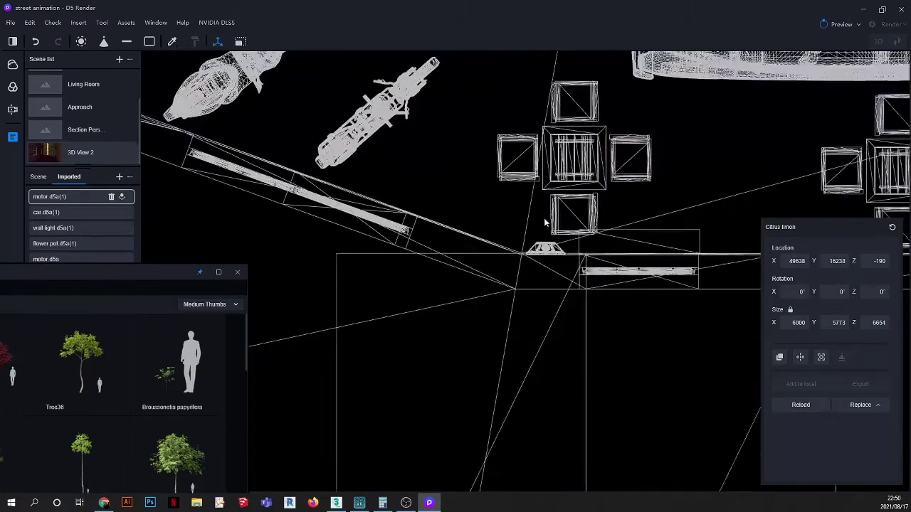
scroll(546, 223, down, 3)
scroll(331, 242, up, 8)
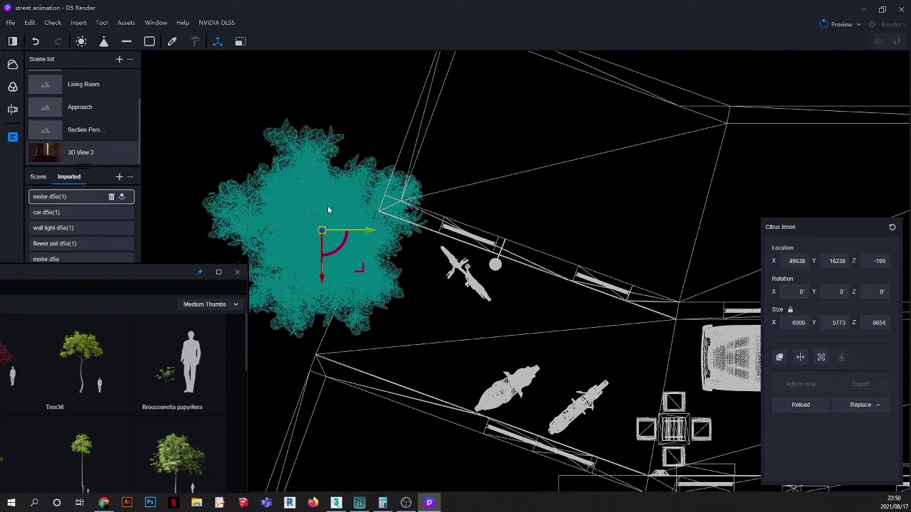
drag(323, 261, 369, 186)
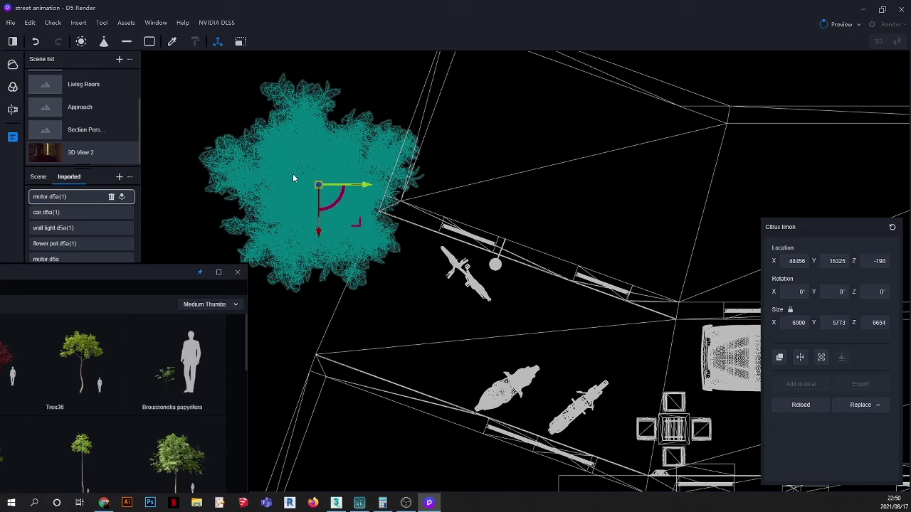
click(73, 152)
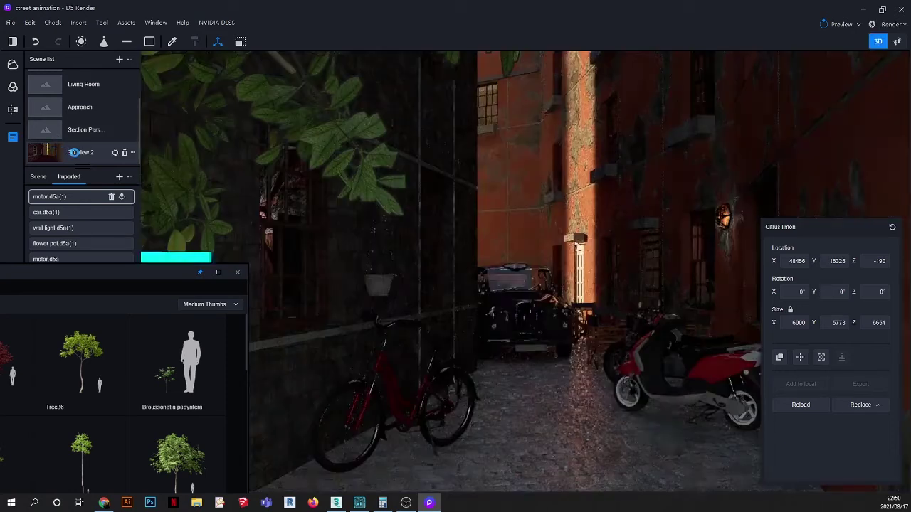
click(486, 306)
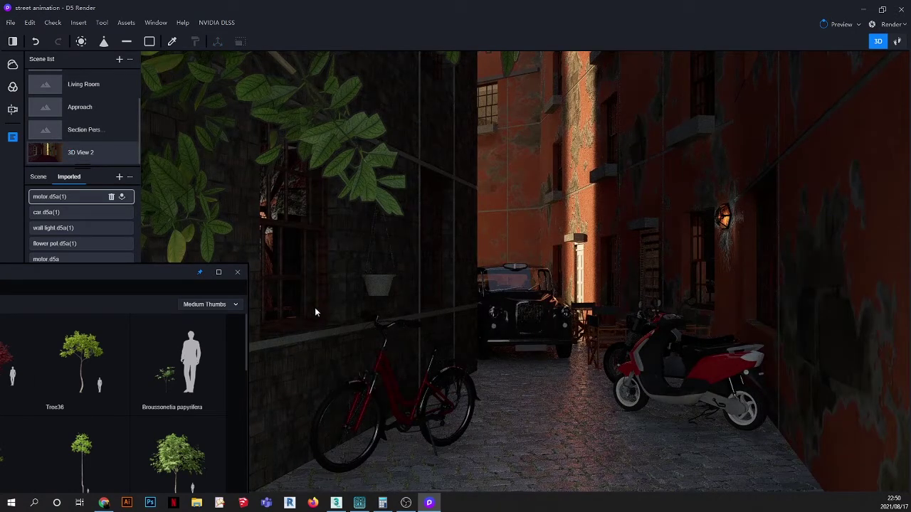
- Try placing the Aesculus hippocastanum tree in the alley near the black car
drag(150, 272, 467, 86)
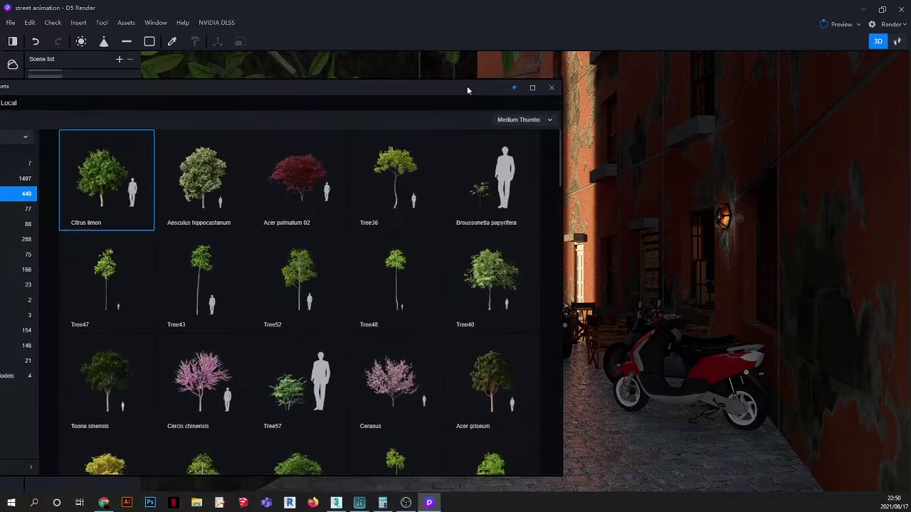
click(203, 183)
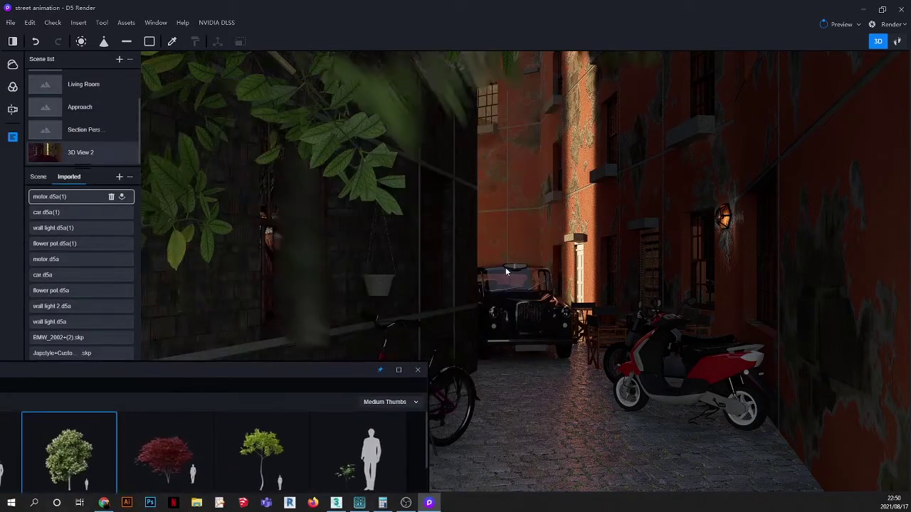
click(508, 294)
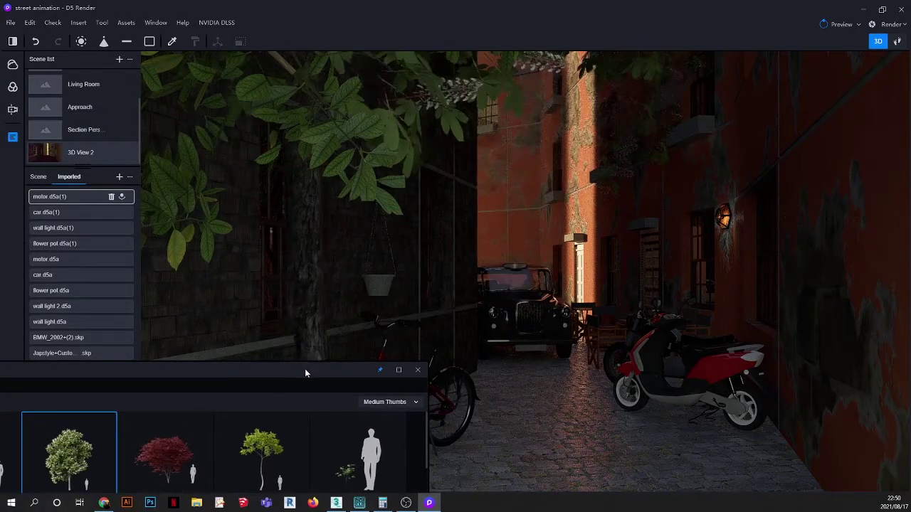
- Pick the Acer platanoides tree from the model assets for placement and clear the assets window from the alley view
drag(305, 370, 381, 69)
scroll(255, 295, down, 5)
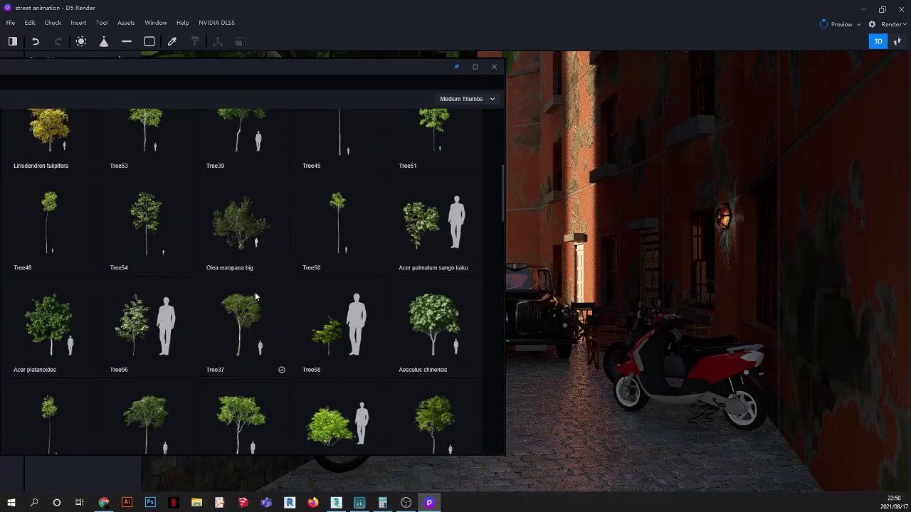
scroll(255, 293, up, 1)
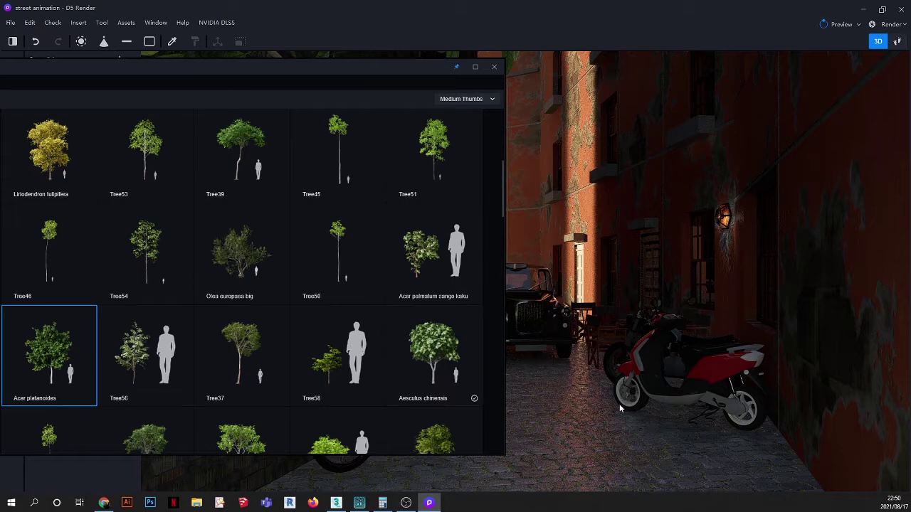
click(572, 403)
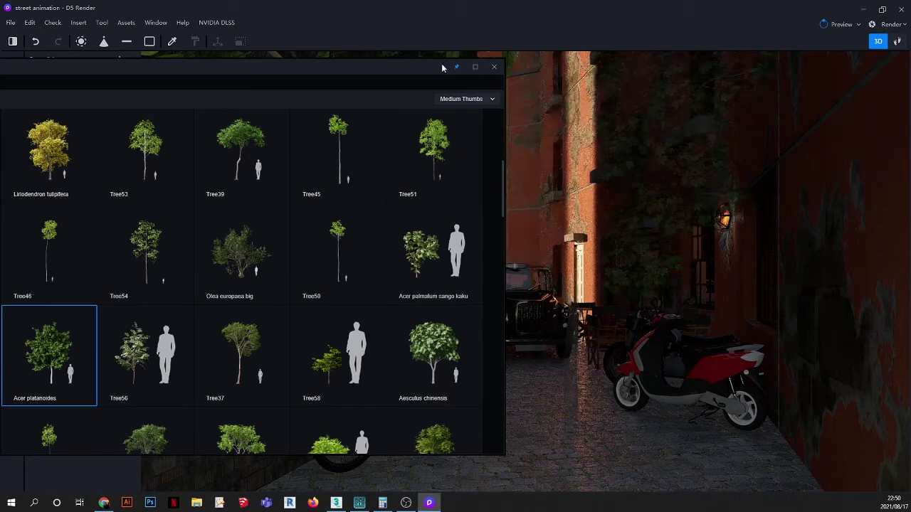
drag(440, 67, 204, 262)
- Place the Acer platanoides tree on the paving behind the parked cars at the alley's far end and restore 3D View 2
right_drag(431, 365, 385, 433)
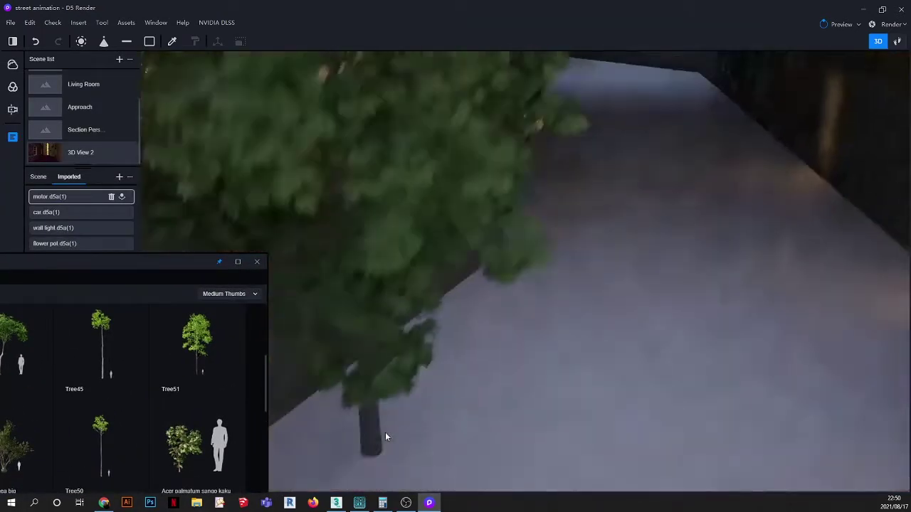
click(51, 152)
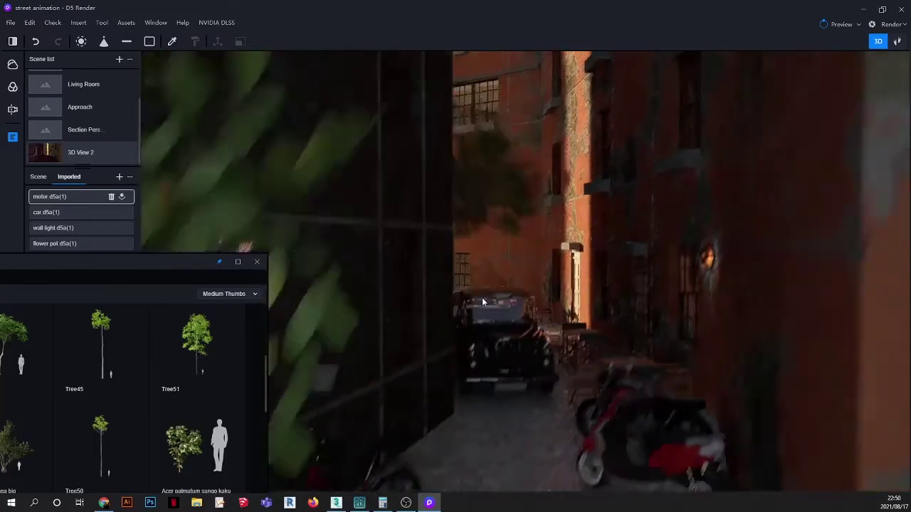
scroll(502, 256, up, 5)
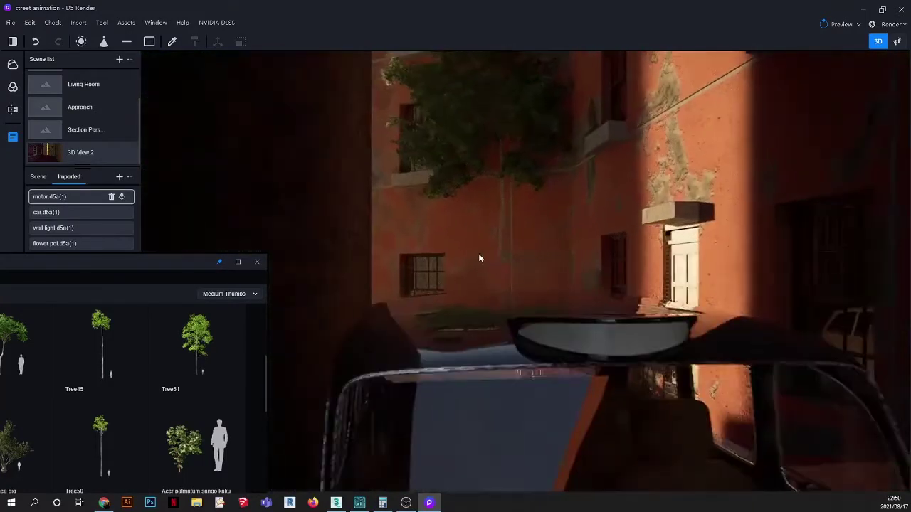
scroll(479, 257, down, 5)
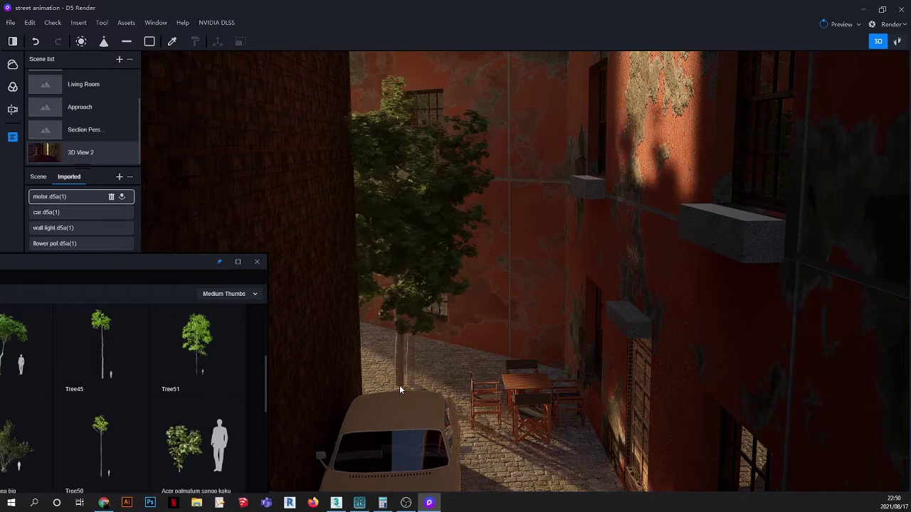
click(399, 385)
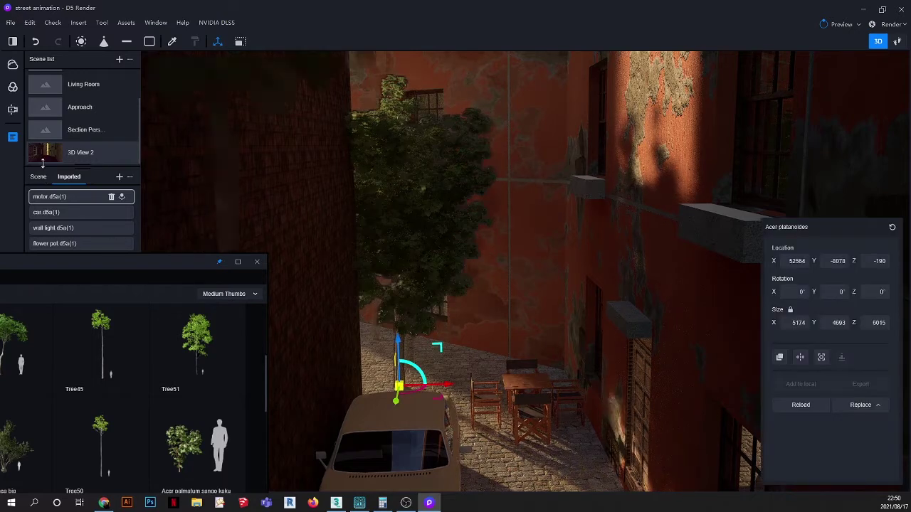
scroll(296, 157, down, 10)
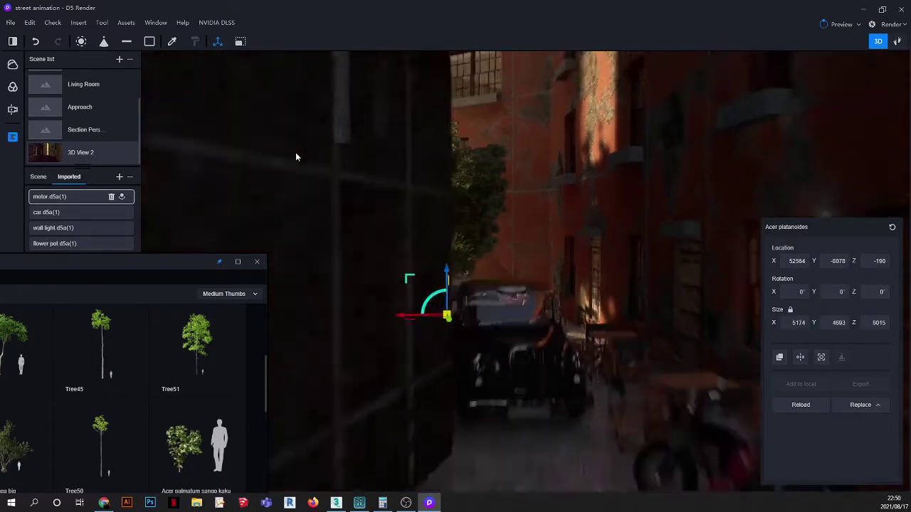
key(Escape)
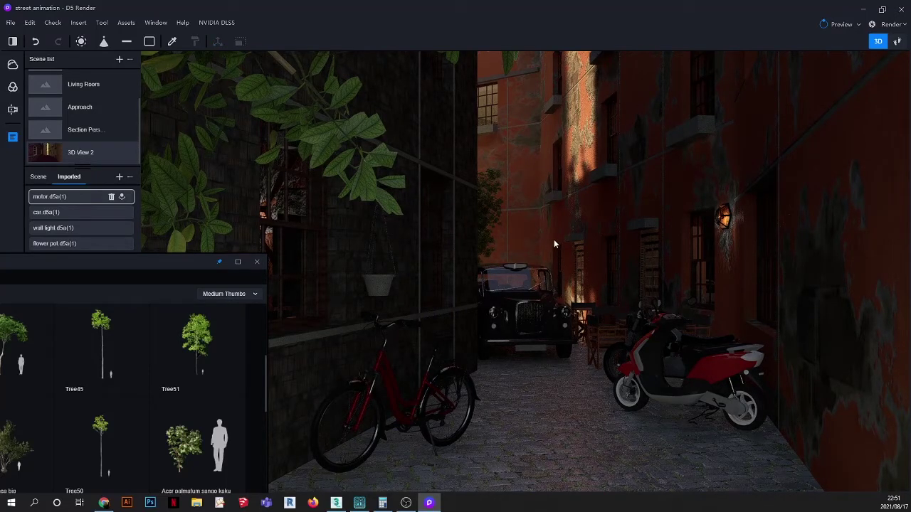
- Try to bring a light through the dark brick wall behind its window
drag(195, 268, 245, 274)
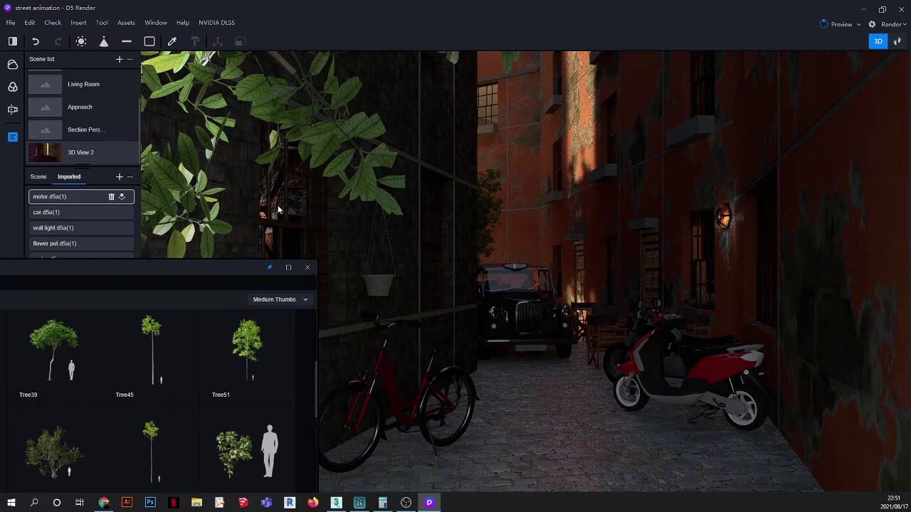
click(267, 268)
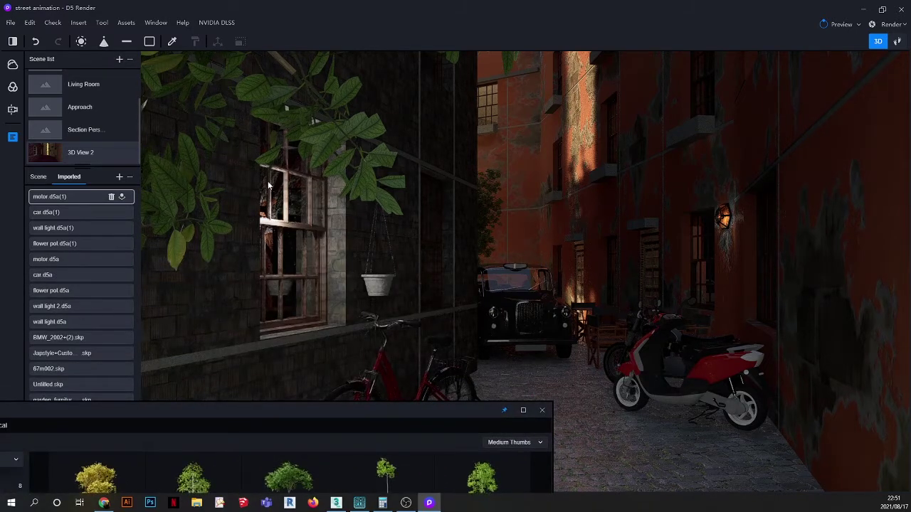
scroll(242, 177, up, 3)
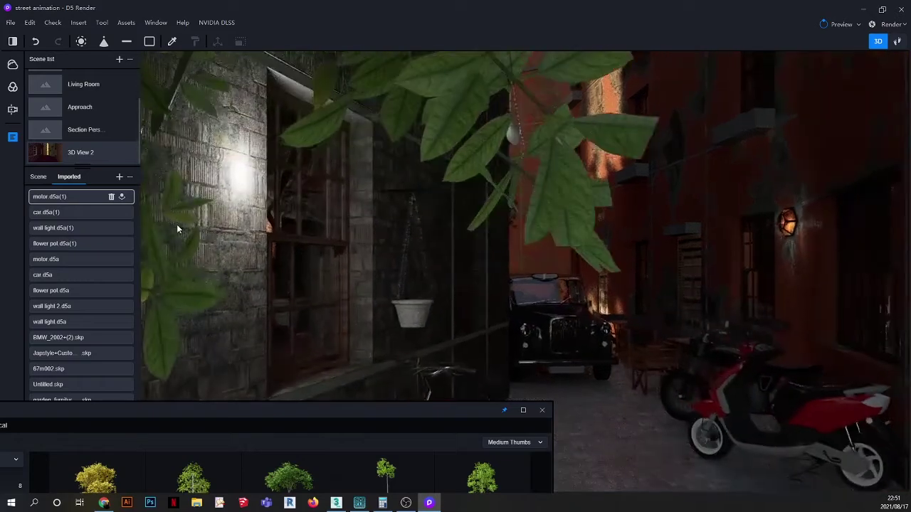
scroll(178, 228, up, 4)
scroll(179, 229, up, 6)
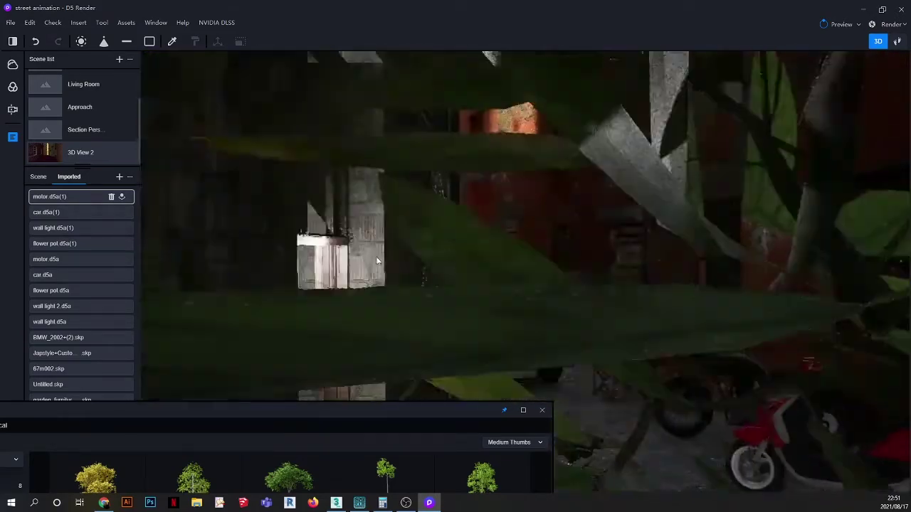
scroll(171, 242, up, 8)
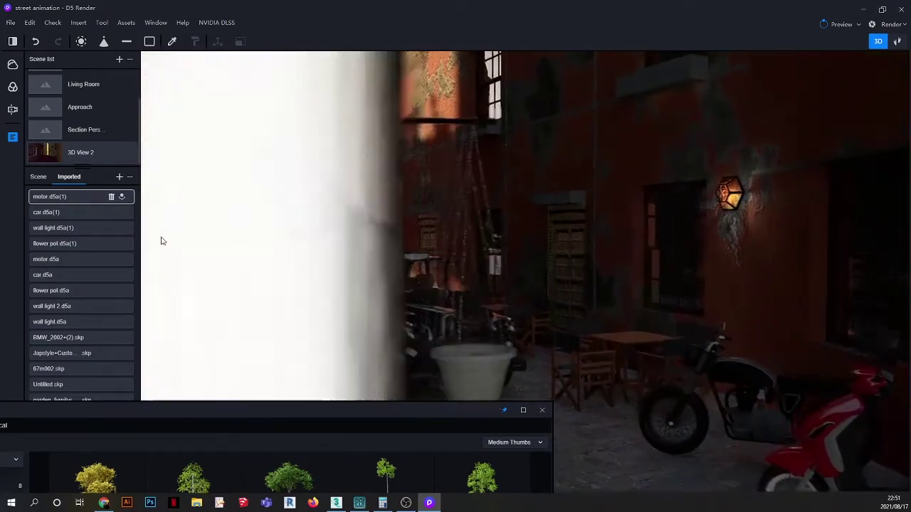
scroll(253, 247, up, 8)
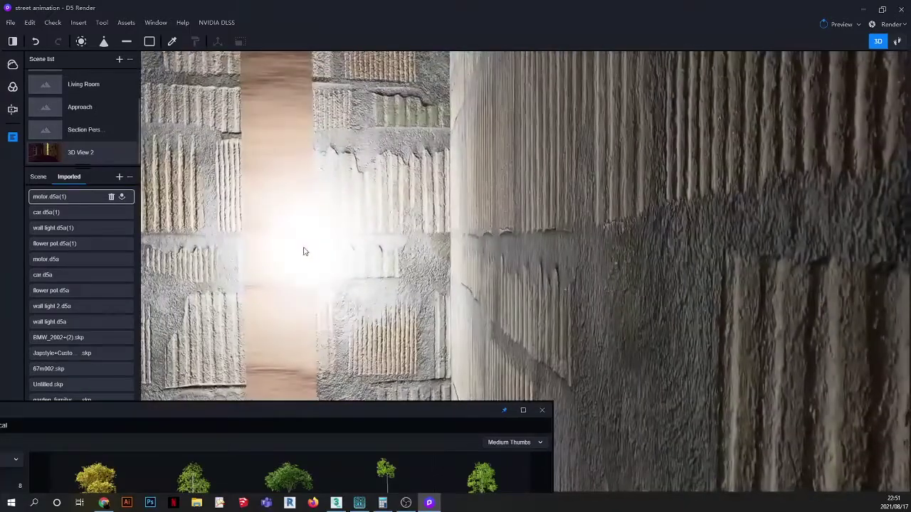
scroll(399, 214, up, 3)
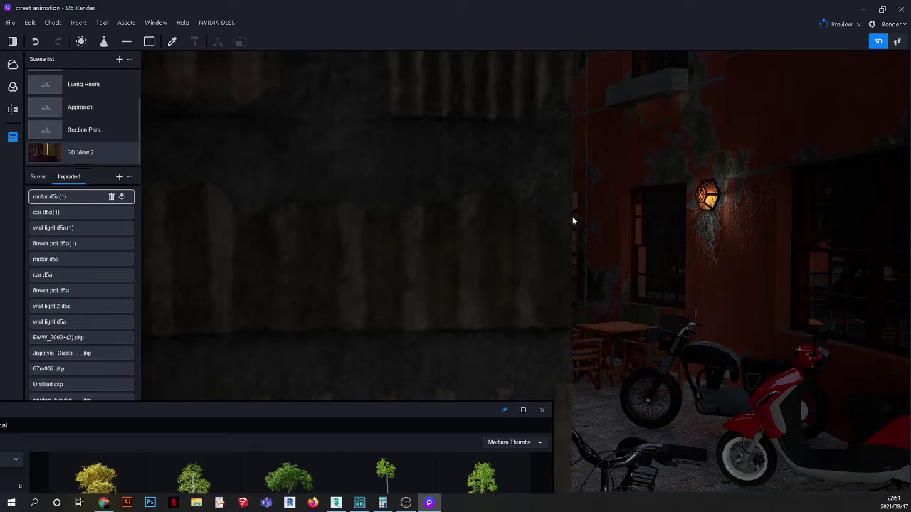
scroll(574, 216, down, 10)
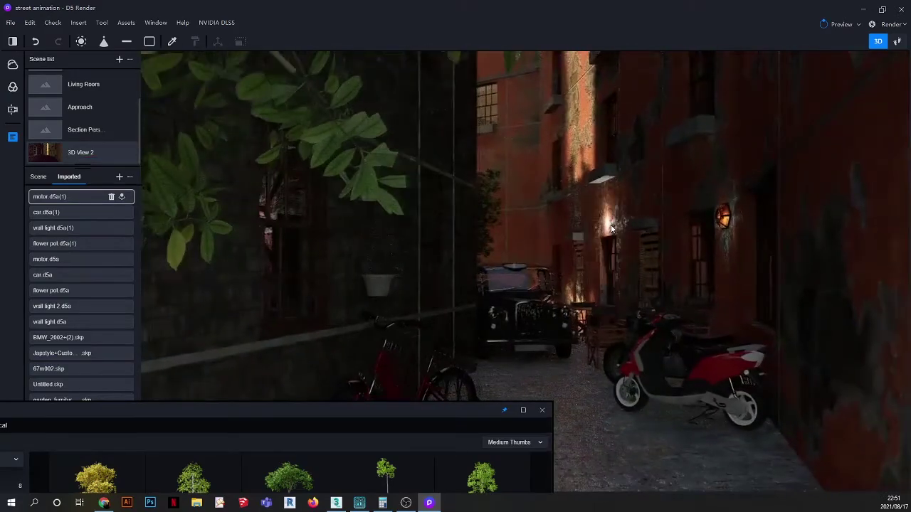
- Place a spotlight inside the dark brick building above the alley window, at X 51459, Y 5173, Z 3113, and restore 3D View 2
scroll(612, 229, down, 5)
scroll(206, 214, up, 4)
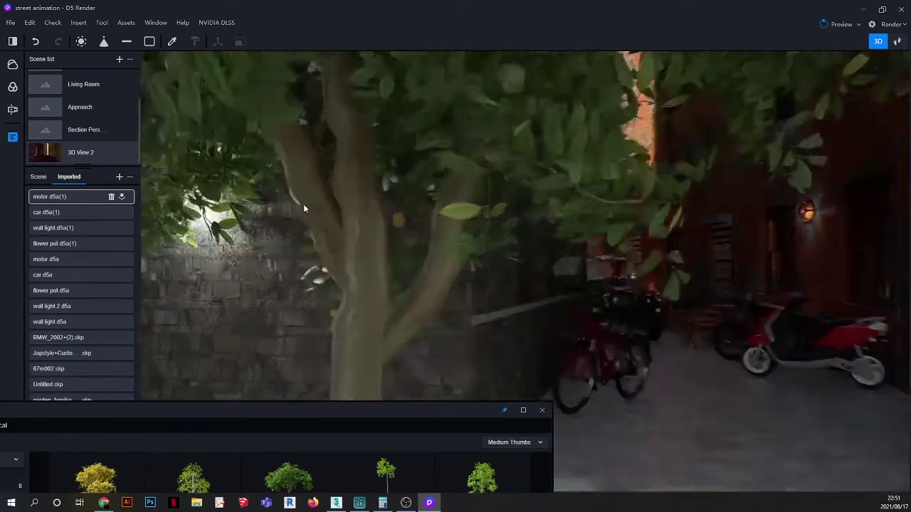
scroll(304, 208, up, 6)
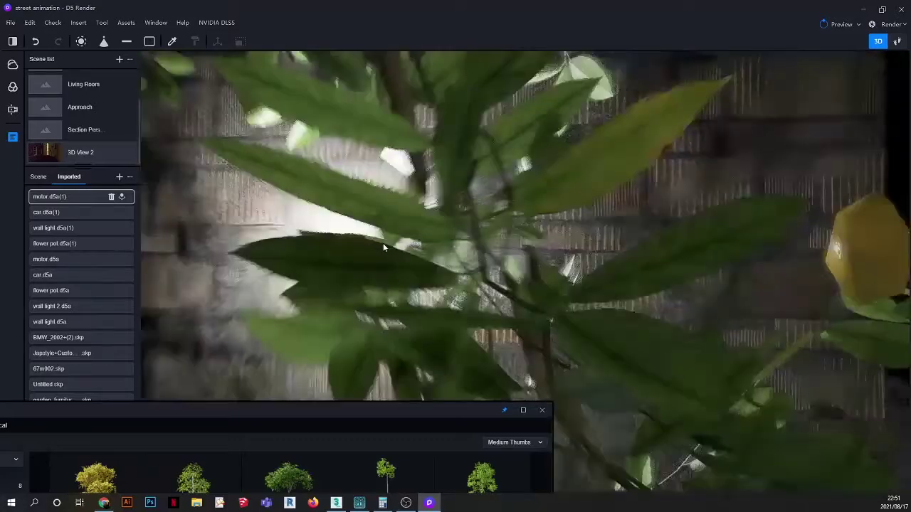
scroll(384, 246, up, 5)
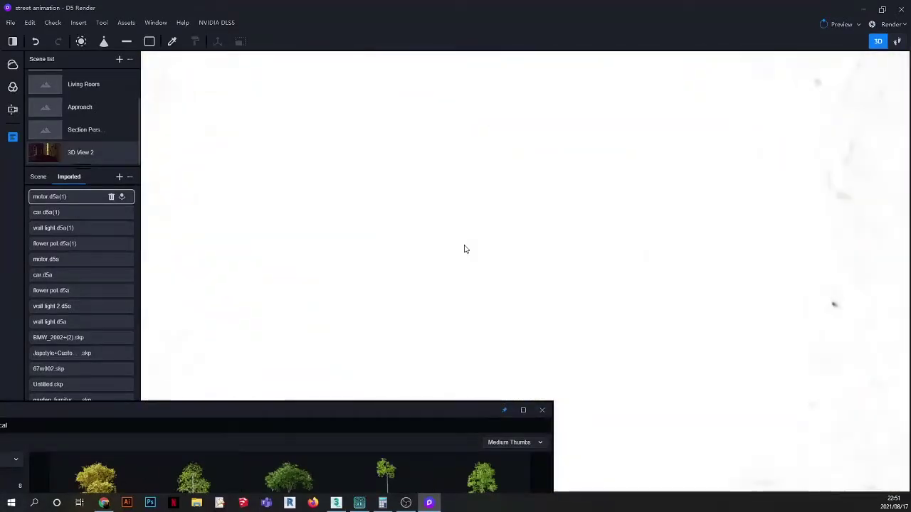
scroll(464, 249, up, 2)
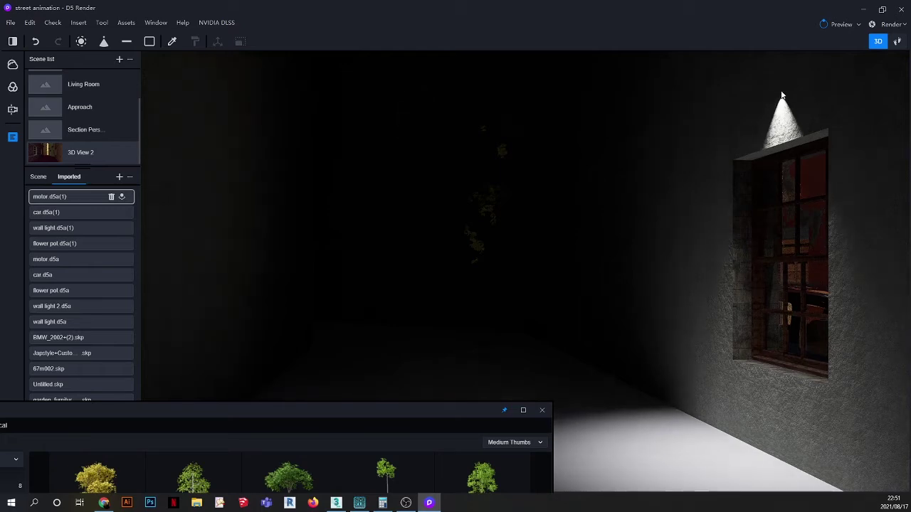
click(781, 96)
click(43, 153)
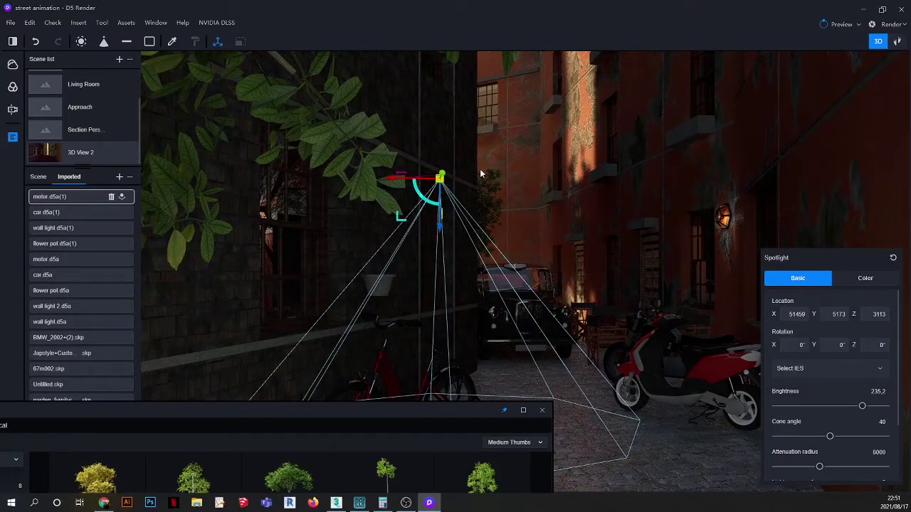
- Reposition the spotlight inside the dark brick building behind the window by the bicycle, at X 49489, Y 12241, and restore 3D View 2
click(11, 111)
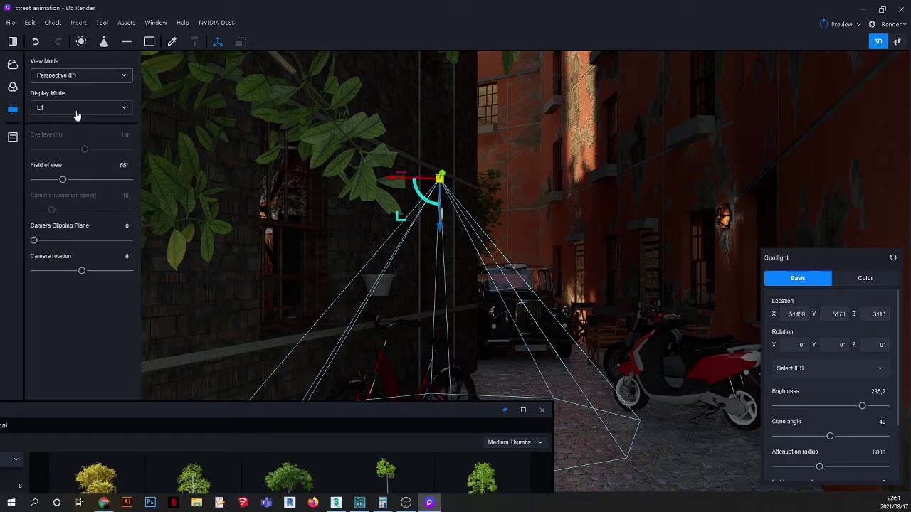
key(t)
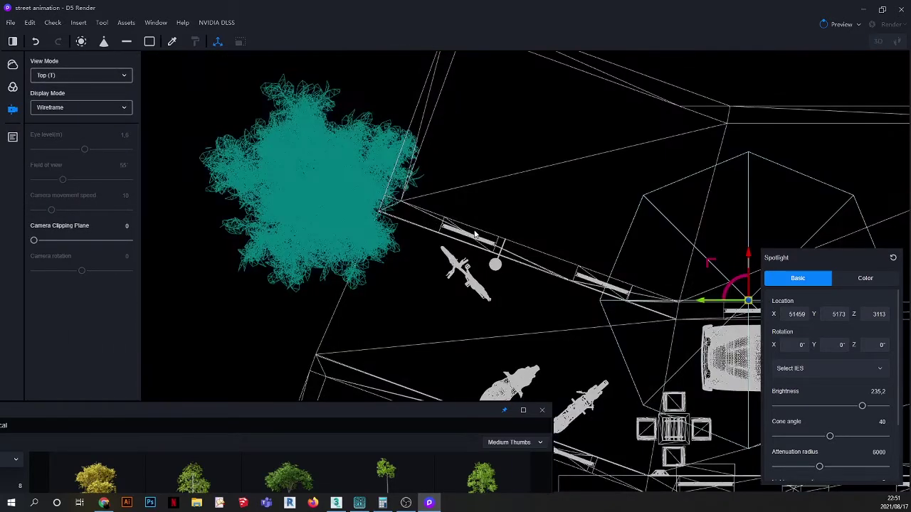
middle_drag(619, 269, 486, 224)
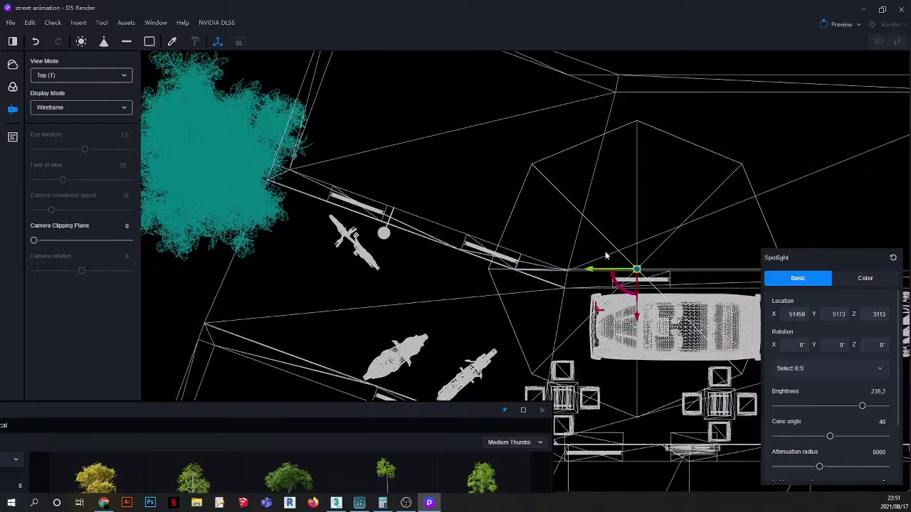
drag(600, 273, 396, 244)
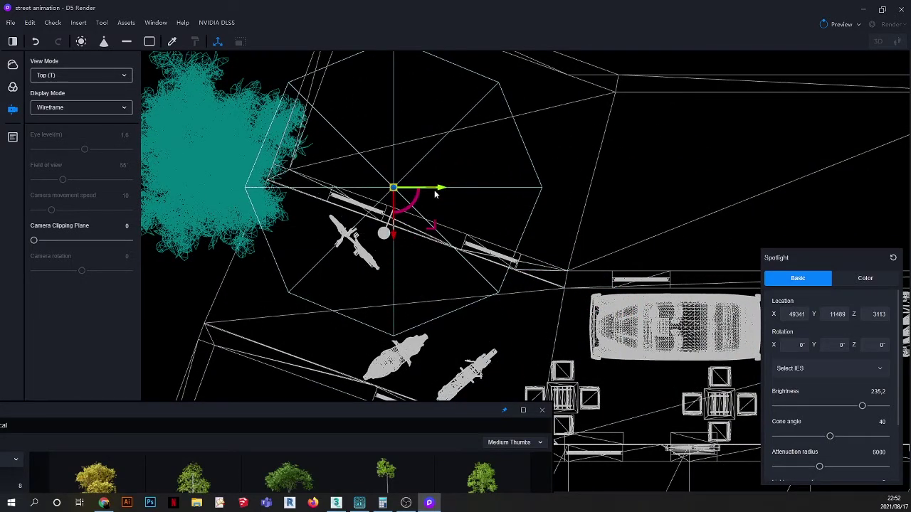
drag(435, 194, 409, 192)
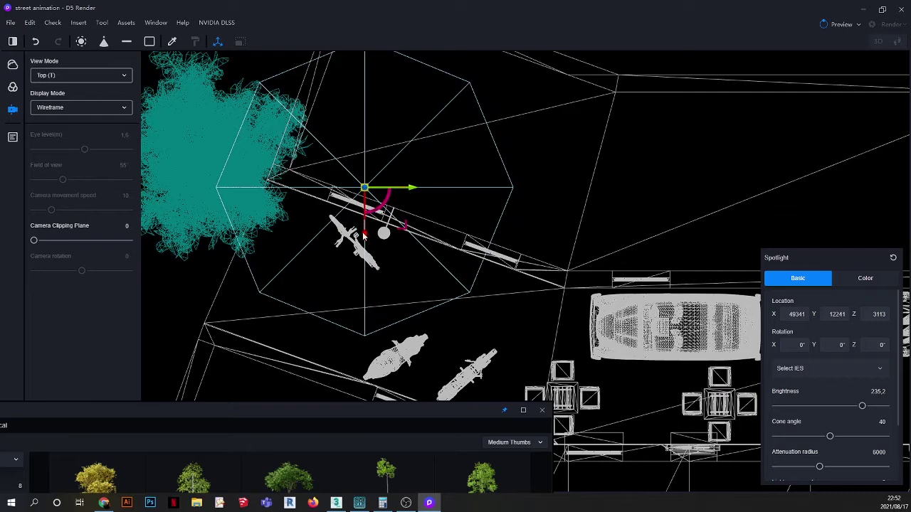
drag(363, 237, 363, 243)
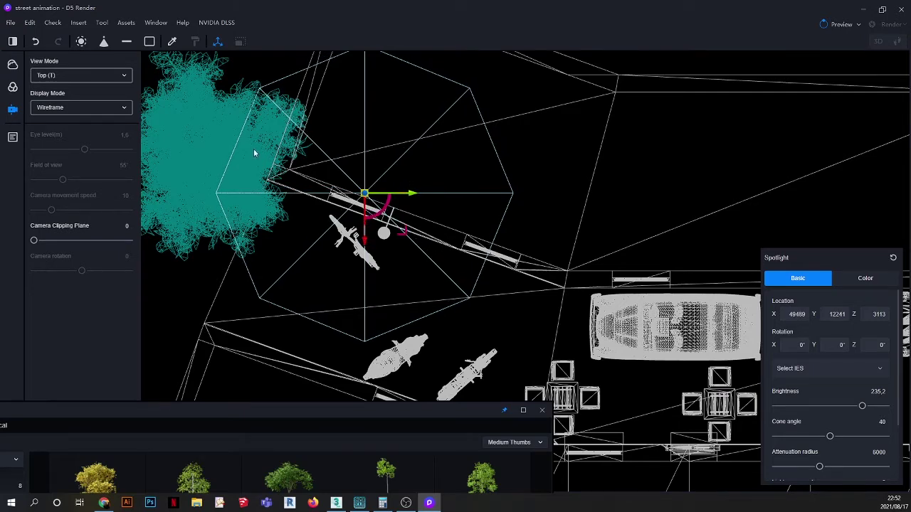
click(16, 140)
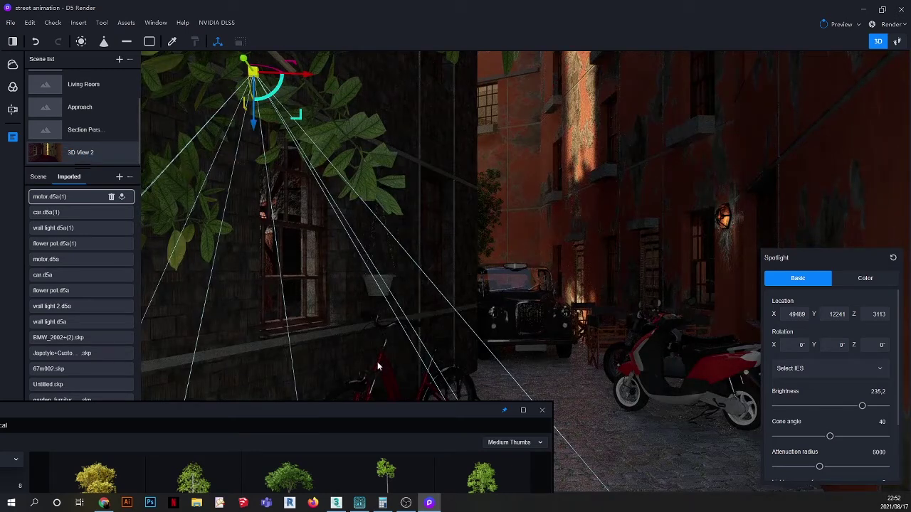
- Deselect the spotlight, examine the lighting in the window above the bicycle, and clear the assets window from the view
key(Escape)
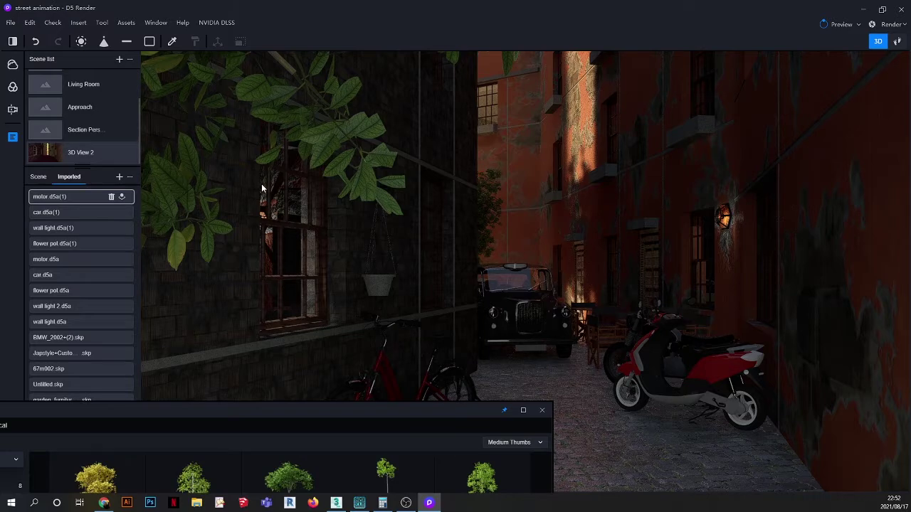
scroll(262, 187, up, 2)
scroll(310, 212, up, 3)
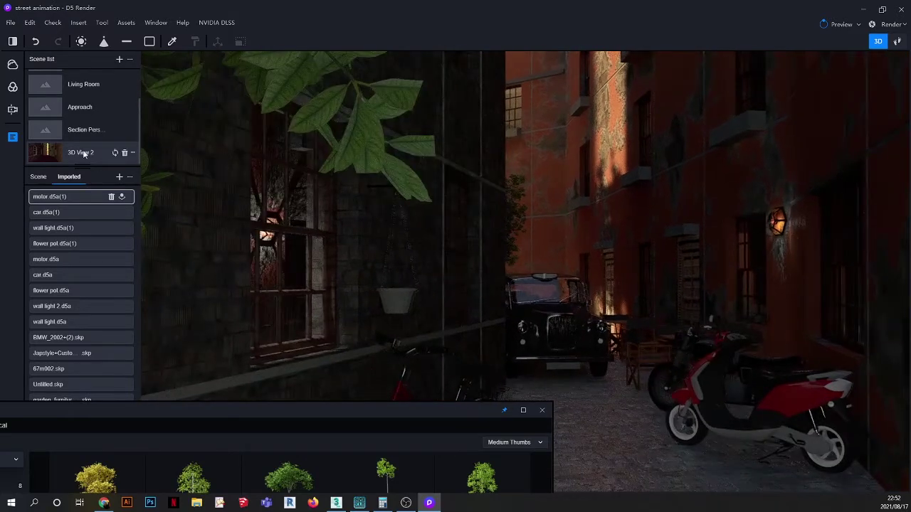
scroll(250, 191, down, 3)
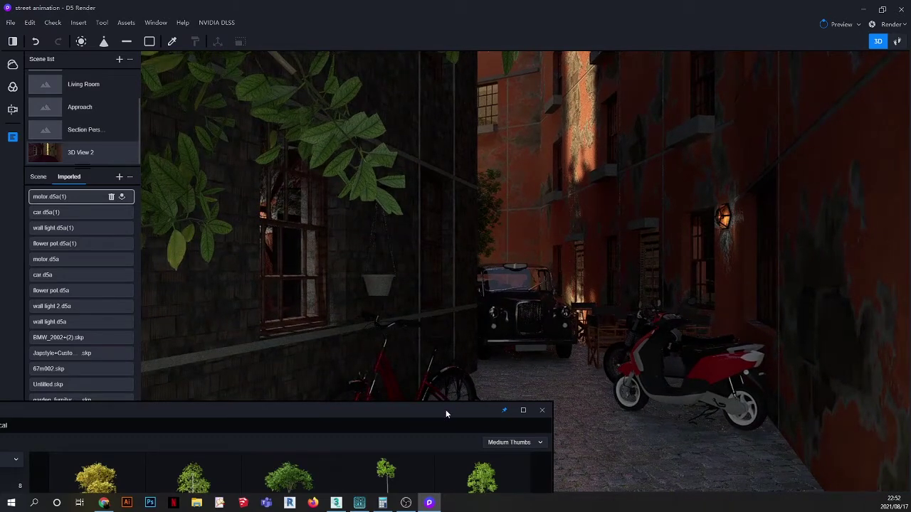
drag(445, 410, 475, 326)
click(572, 326)
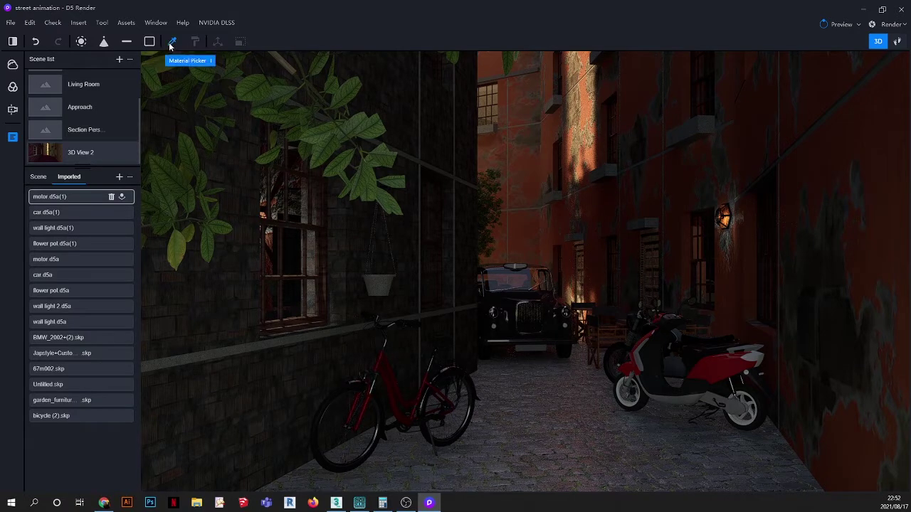
- Pick the Archmodels55_05_rims material from the black car's grille for copying
scroll(561, 323, down, 8)
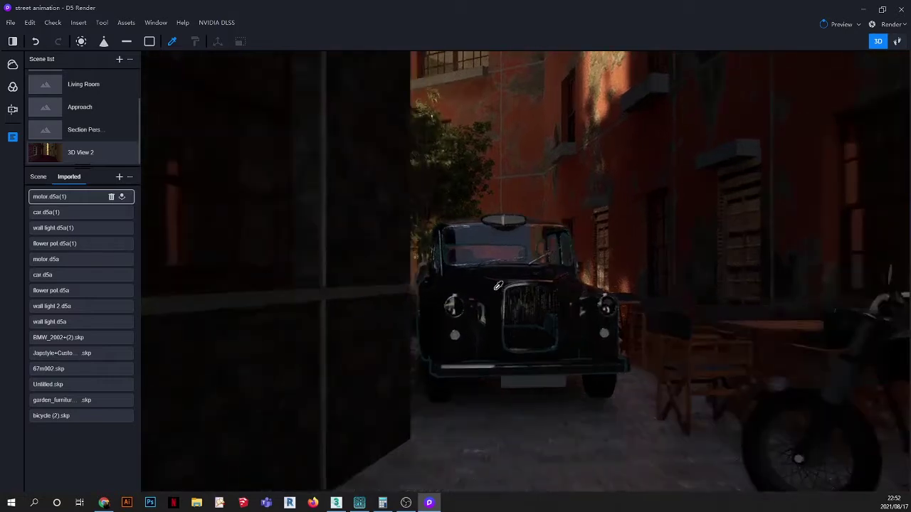
scroll(513, 282, down, 4)
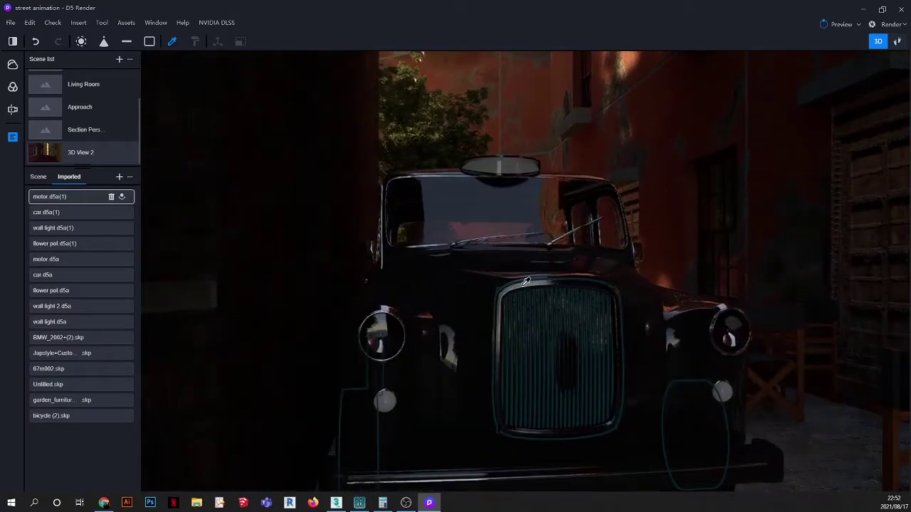
click(521, 289)
click(522, 288)
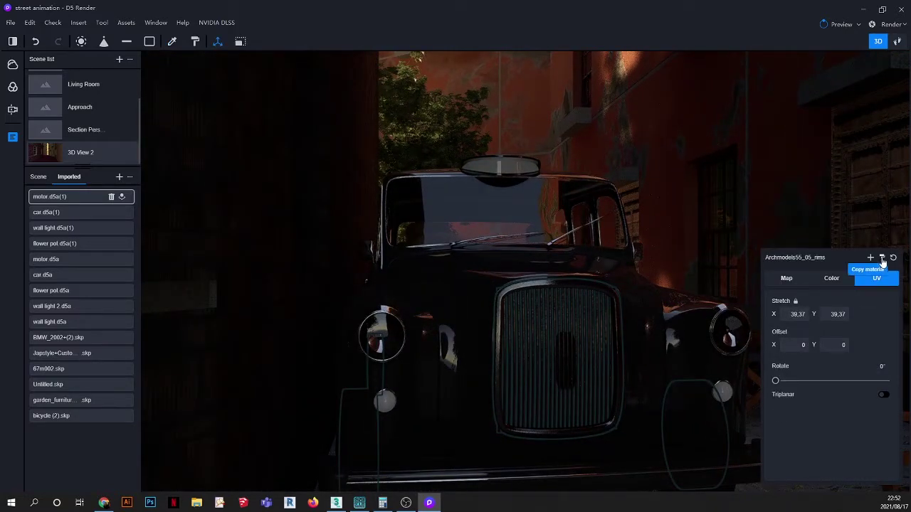
- Apply the copied rims material to the bicycle's metal parts
scroll(494, 242, up, 10)
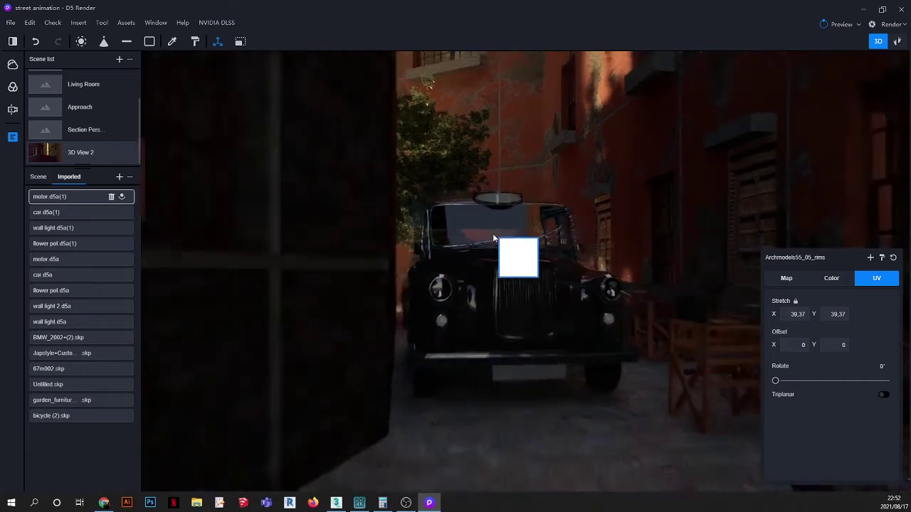
scroll(492, 238, up, 5)
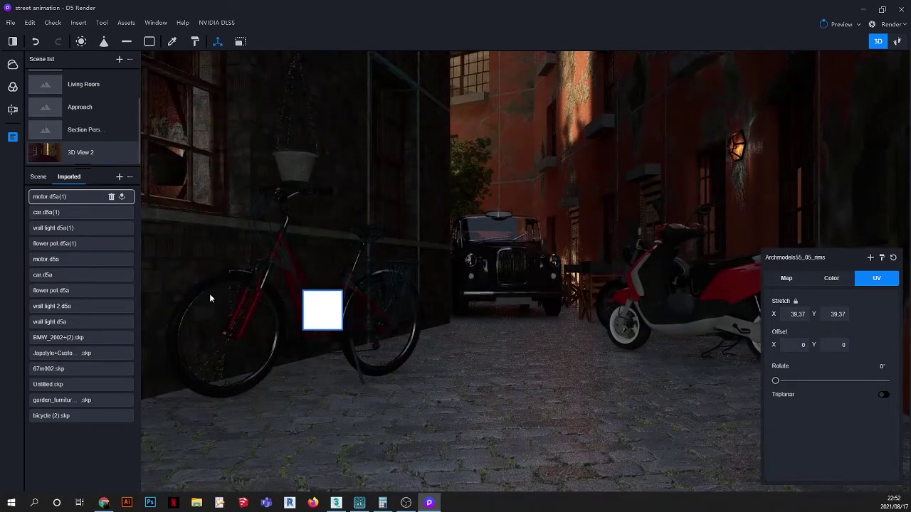
scroll(271, 289, up, 6)
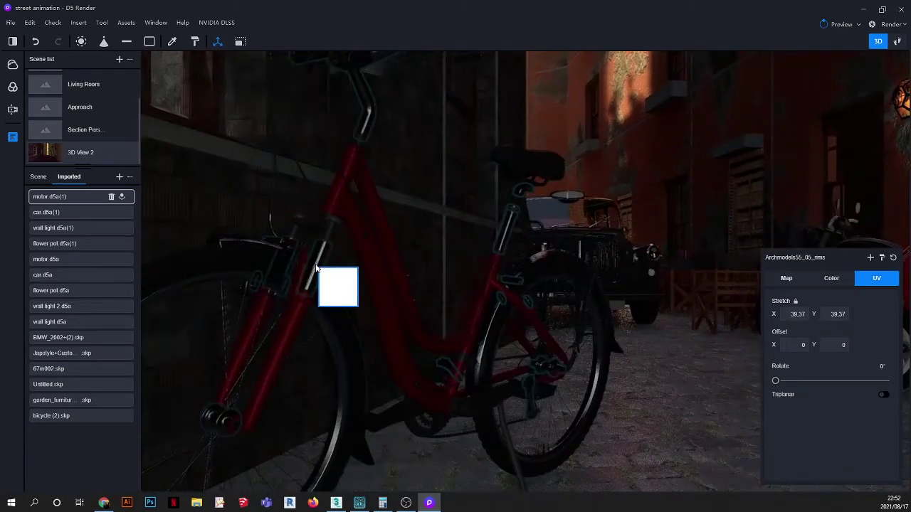
scroll(252, 307, down, 6)
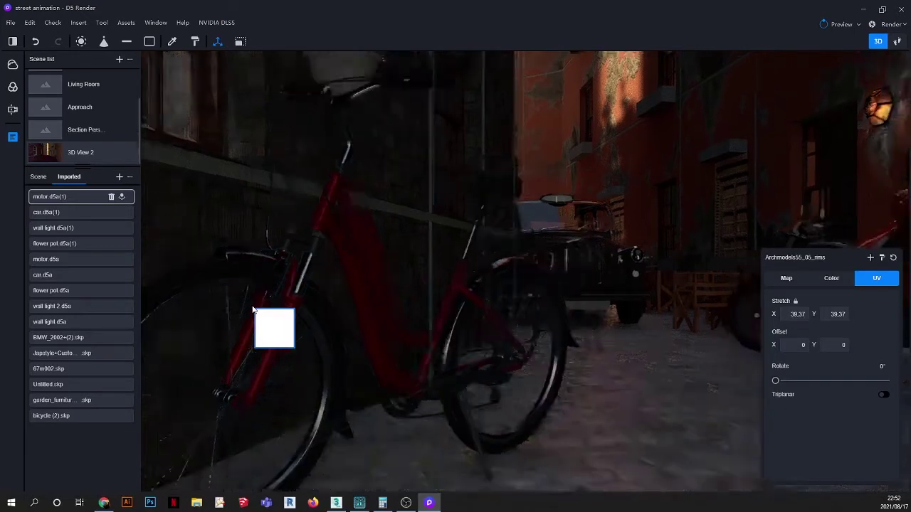
scroll(252, 307, down, 3)
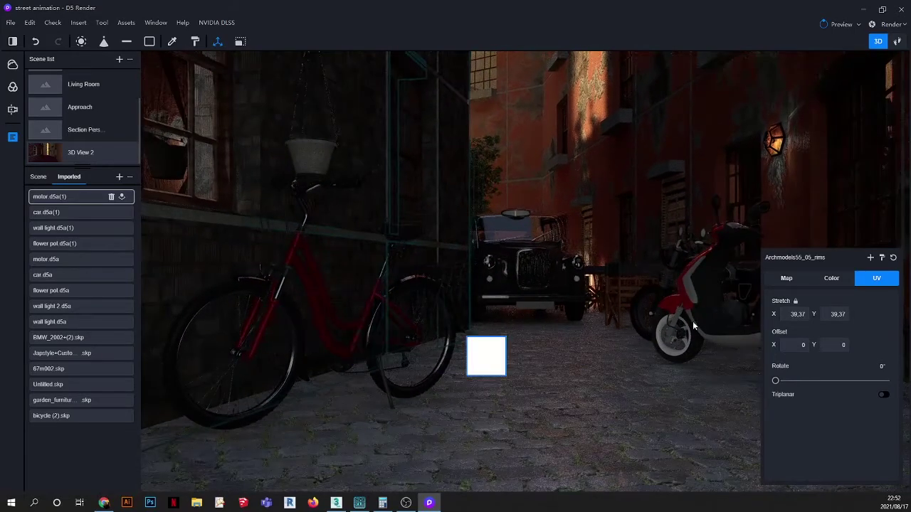
- Apply the copied rims material to the red scooter's front trim and lower body panel, and end the material copying
scroll(710, 325, up, 4)
scroll(687, 321, up, 5)
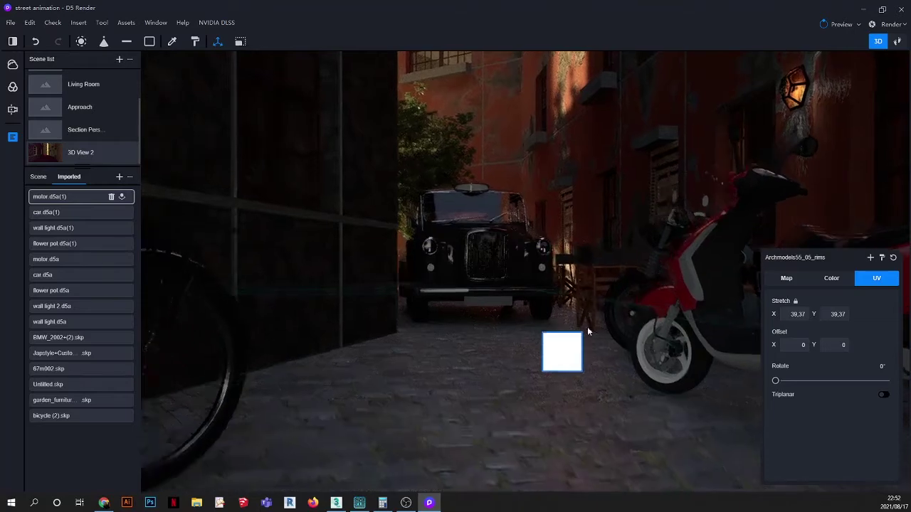
scroll(685, 325, up, 3)
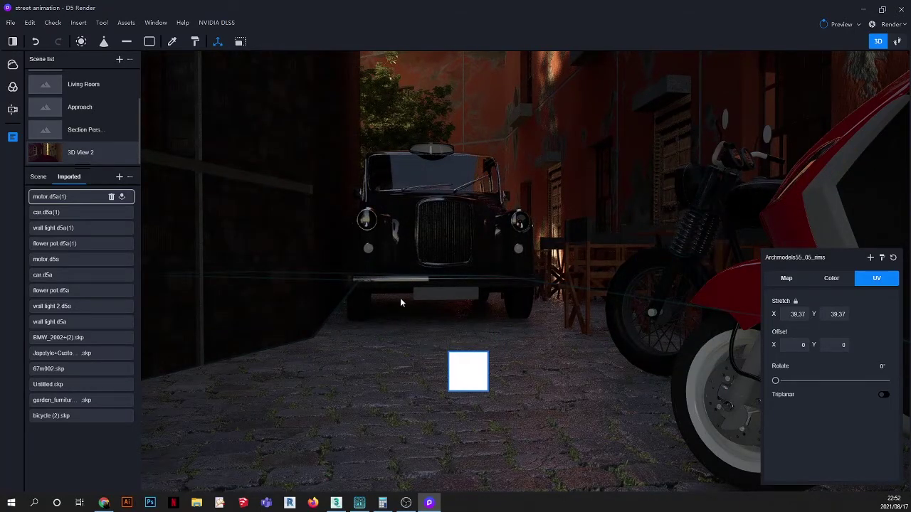
scroll(400, 302, down, 5)
scroll(557, 337, up, 3)
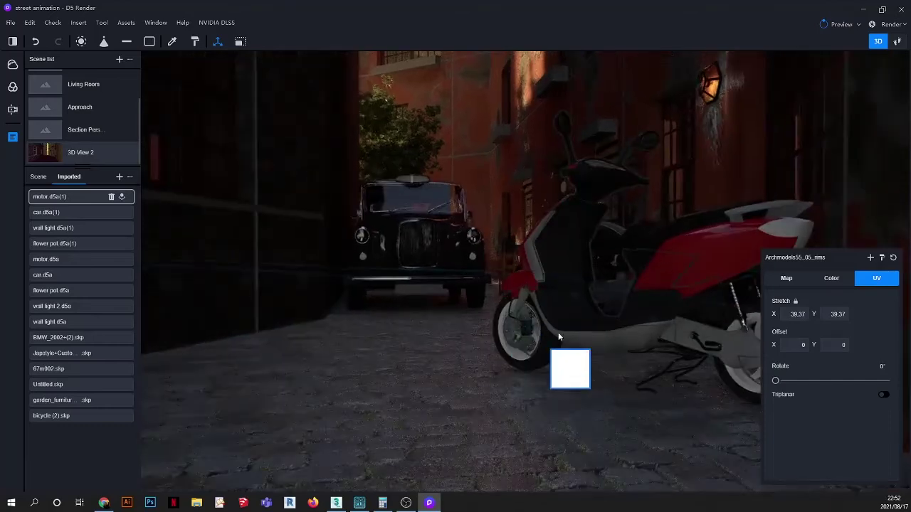
scroll(556, 329, up, 4)
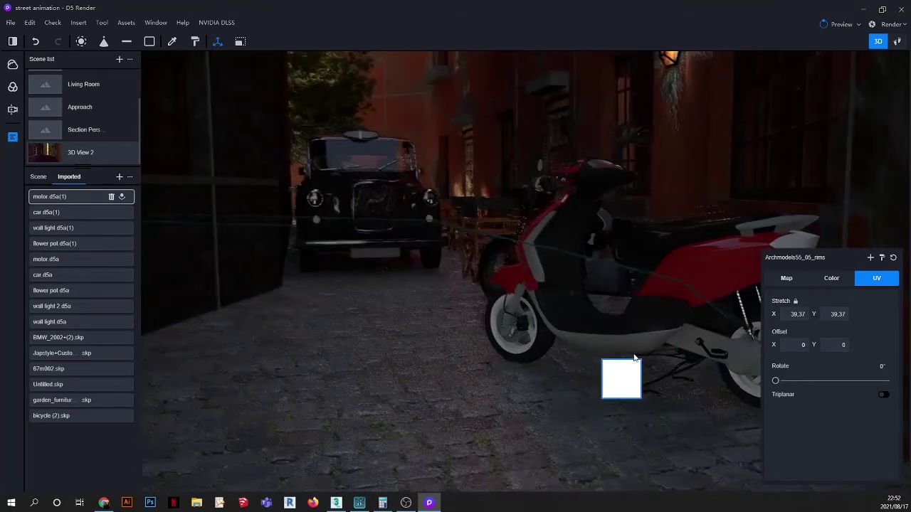
scroll(550, 329, up, 2)
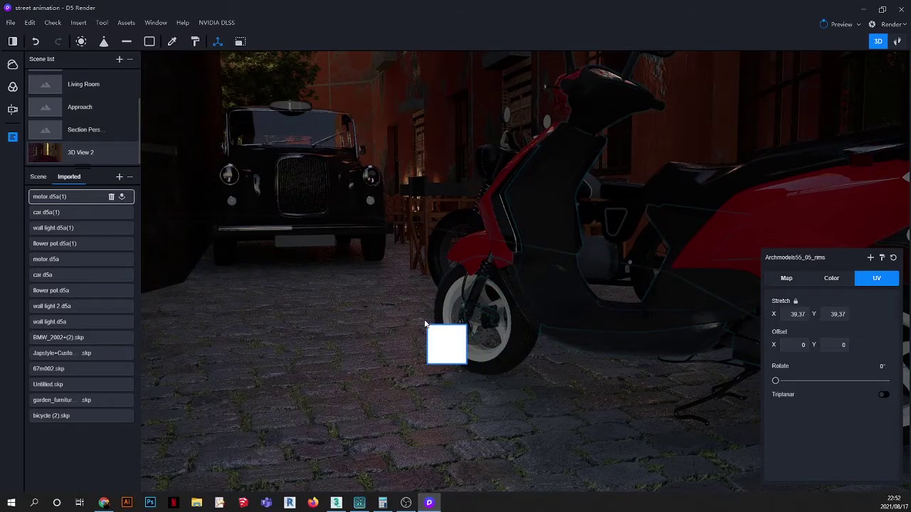
scroll(425, 342, down, 2)
scroll(424, 342, down, 3)
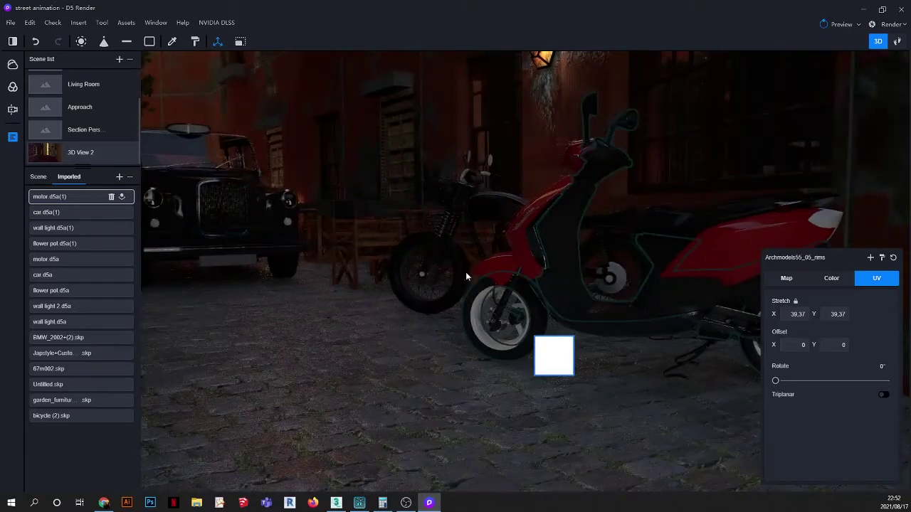
scroll(452, 259, up, 2)
key(Escape)
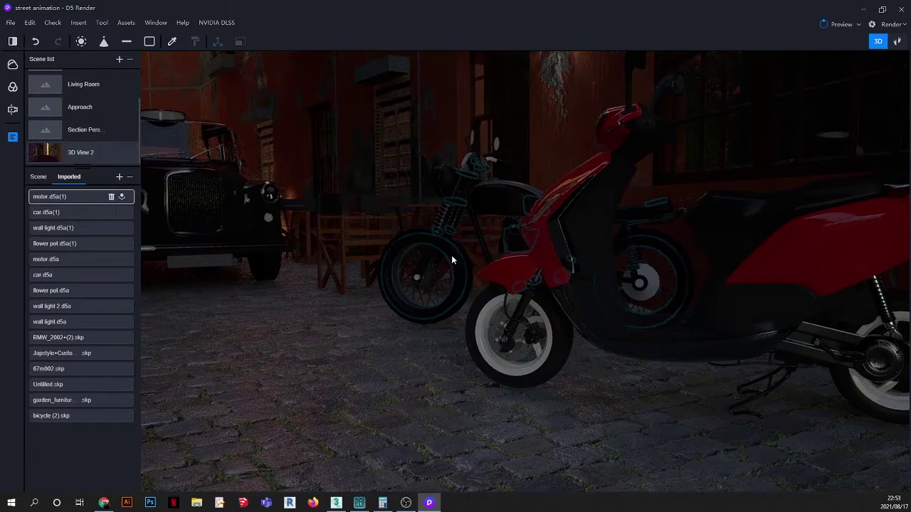
- Choose Black Rubber from the online Plastic materials for placement, keeping the motorcycle and scooter clear of the assets window
click(130, 26)
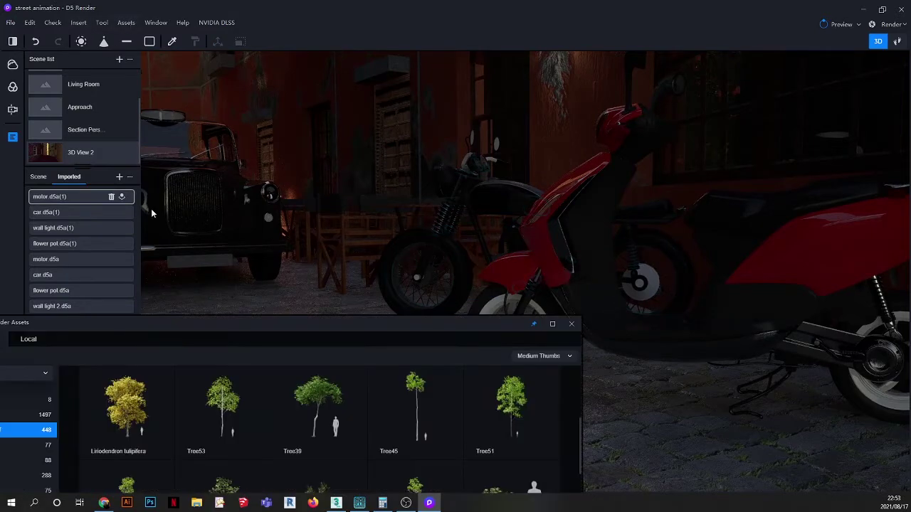
drag(207, 320, 262, 179)
click(109, 219)
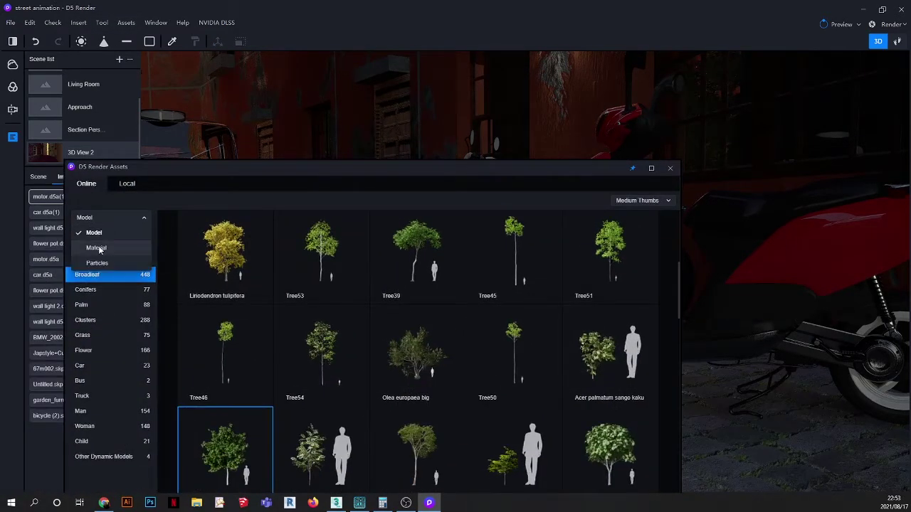
click(89, 246)
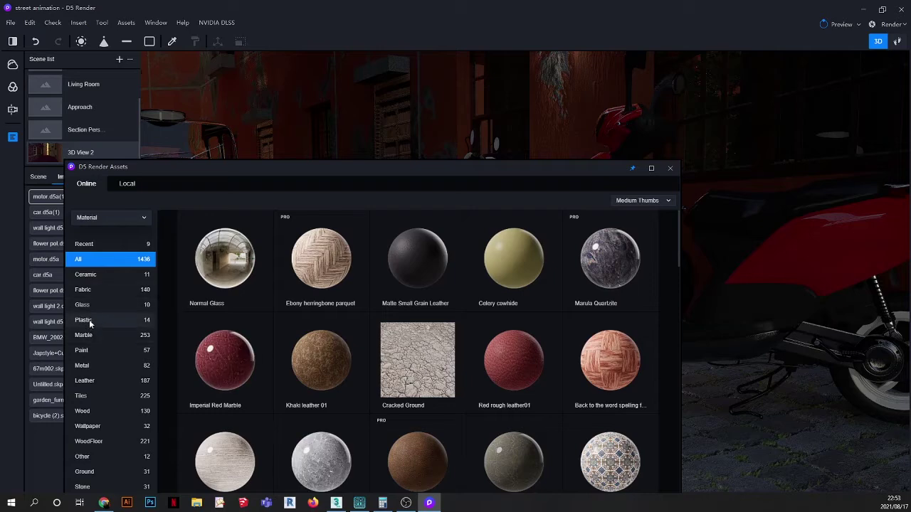
click(85, 320)
drag(416, 168, 419, 55)
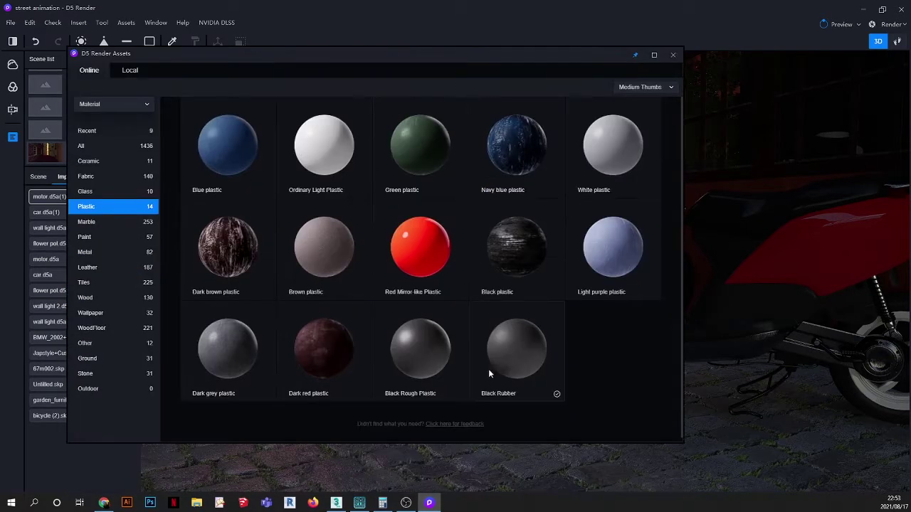
drag(552, 54, 205, 98)
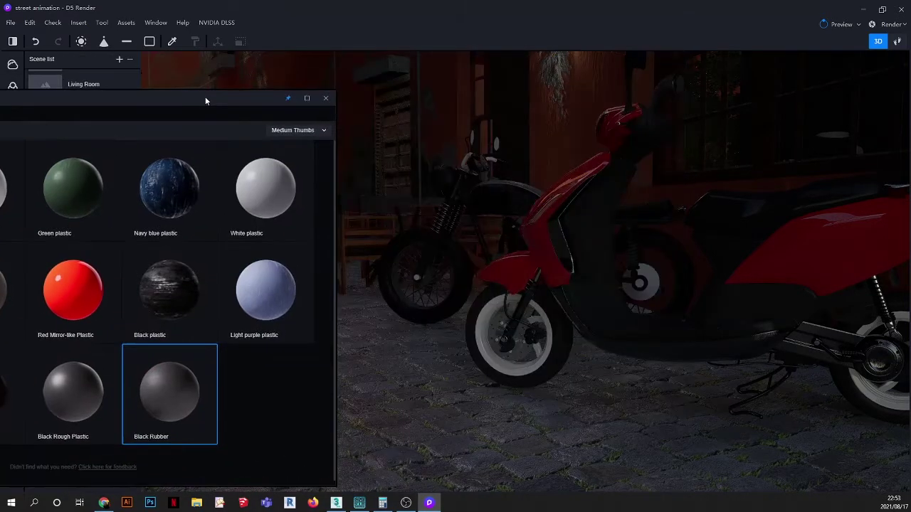
- Apply the Black Rubber material to the motorcycle's tyres and the scooter's black parts
scroll(456, 313, up, 5)
drag(448, 306, 623, 211)
scroll(485, 303, down, 3)
scroll(484, 303, down, 3)
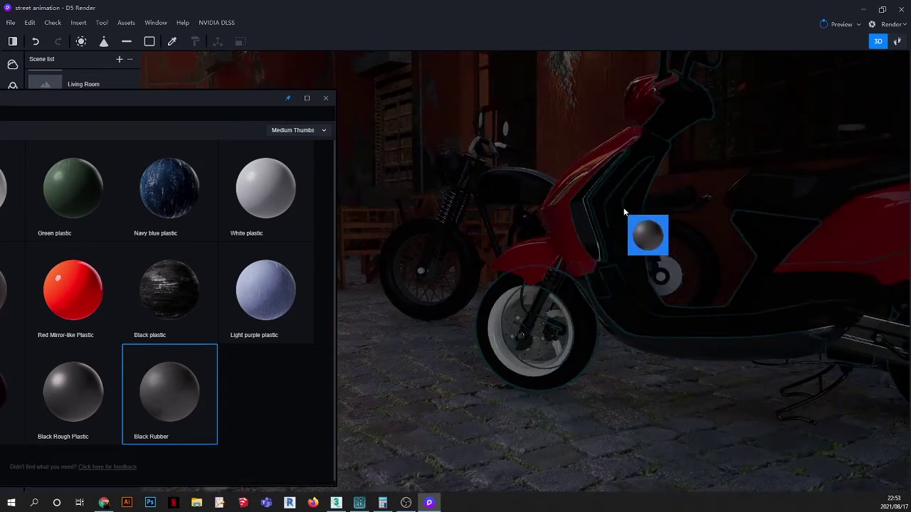
drag(612, 322, 481, 283)
scroll(474, 266, up, 2)
middle_drag(480, 282, 504, 292)
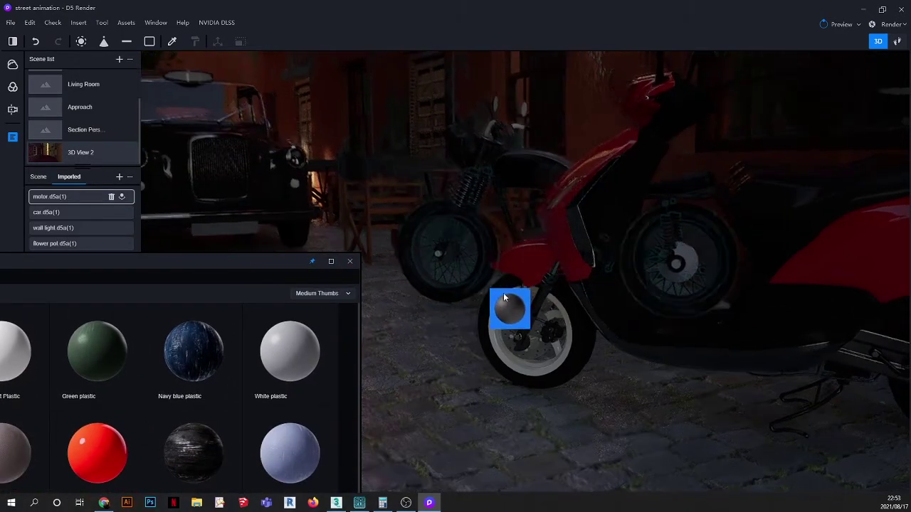
- Apply the Car Paint material from the Other category to the motorcycle's body parts
click(173, 44)
scroll(470, 156, up, 5)
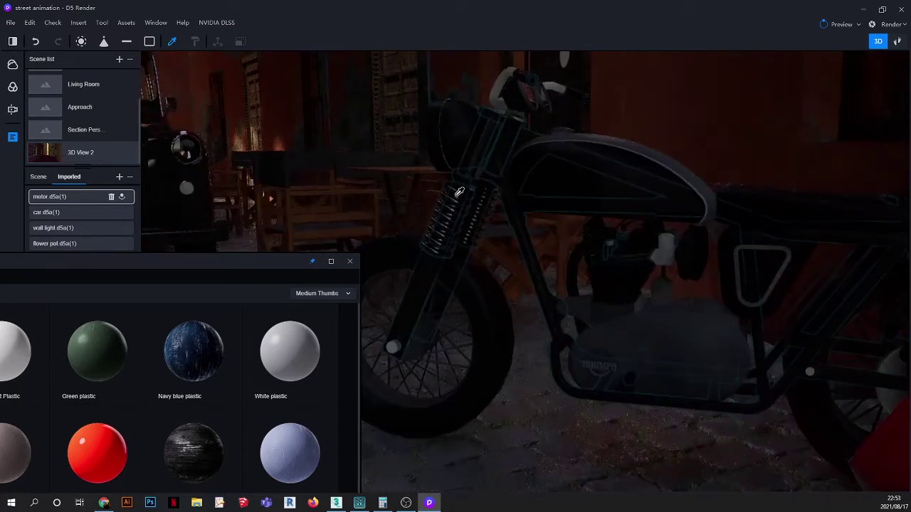
click(459, 192)
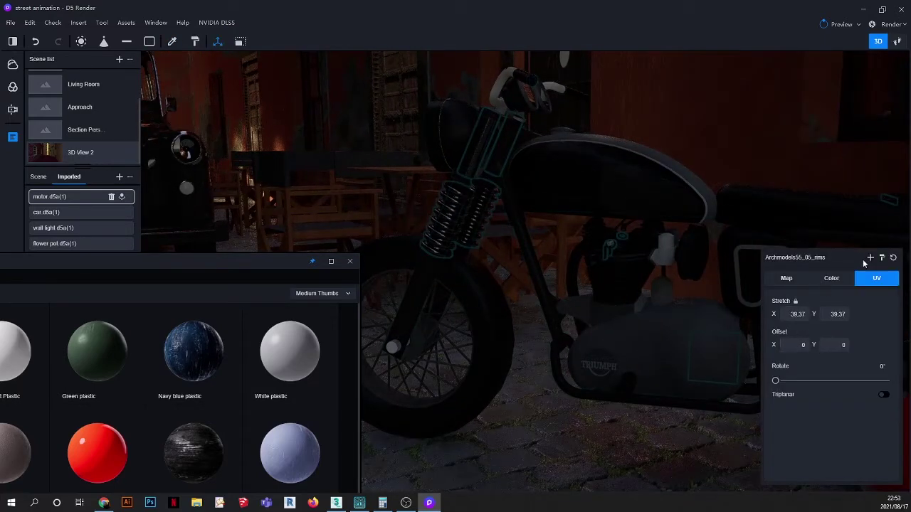
drag(546, 263, 477, 268)
drag(244, 266, 396, 89)
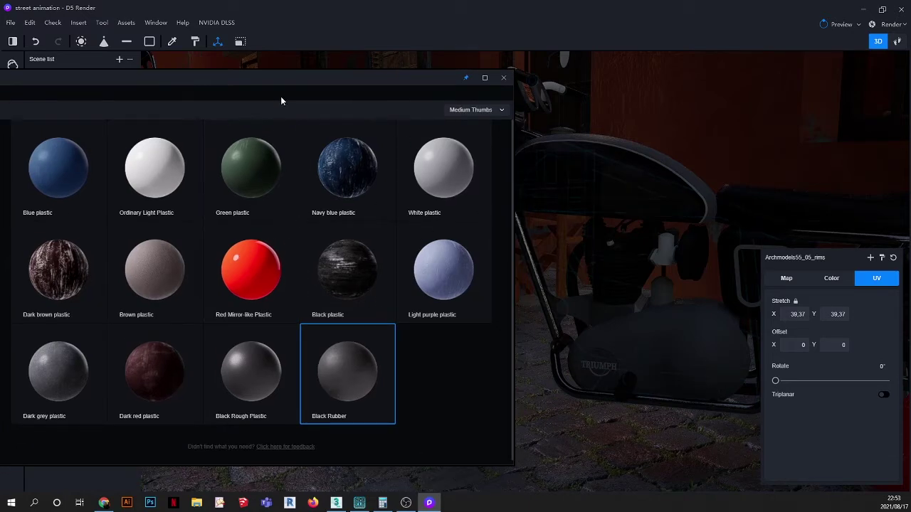
drag(280, 99, 471, 94)
click(103, 363)
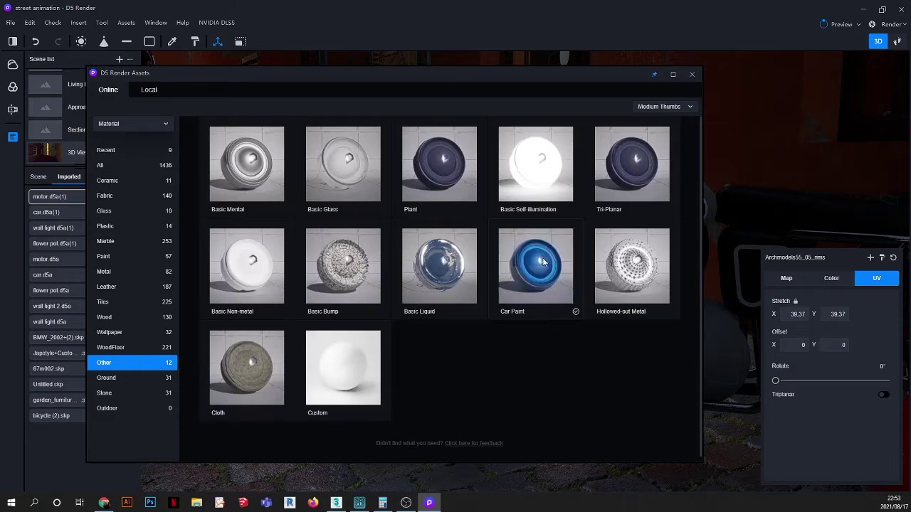
drag(561, 64, 219, 57)
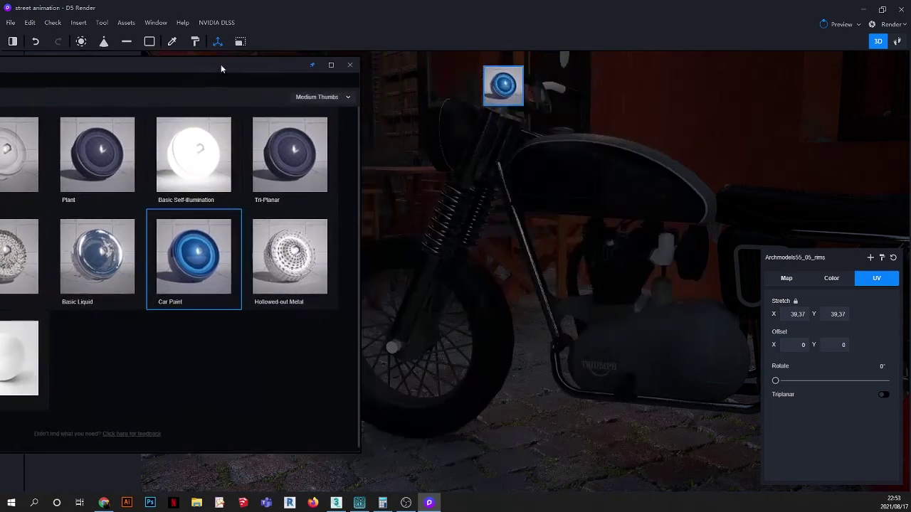
mouse_move(493, 238)
mouse_down()
mouse_move(580, 226)
mouse_move(553, 257)
mouse_move(541, 321)
mouse_move(586, 201)
mouse_move(581, 190)
mouse_move(524, 180)
mouse_move(585, 330)
mouse_move(481, 326)
mouse_move(572, 378)
mouse_move(579, 360)
mouse_move(603, 350)
mouse_move(619, 298)
mouse_move(565, 263)
mouse_move(591, 285)
mouse_move(605, 282)
mouse_up()
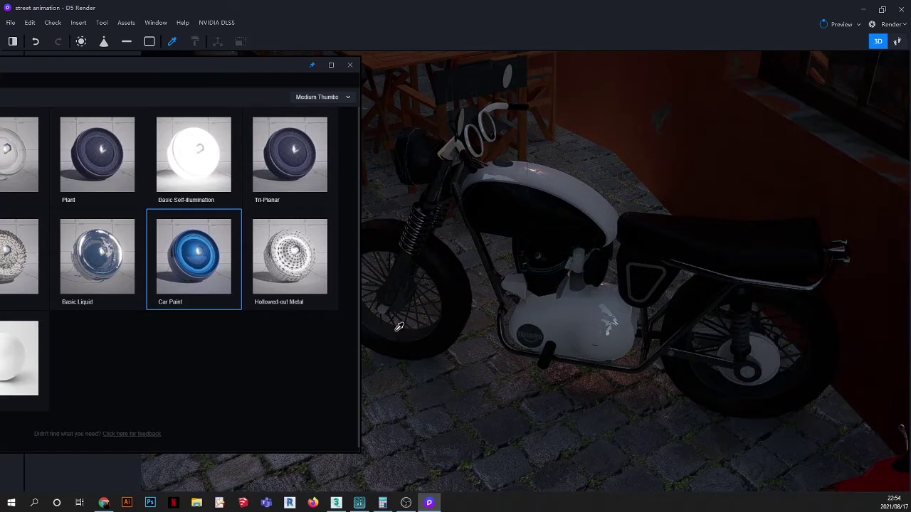
- Apply the Black Rubber material from the Plastic category to the motorcycle's tyres
scroll(412, 339, up, 3)
click(430, 346)
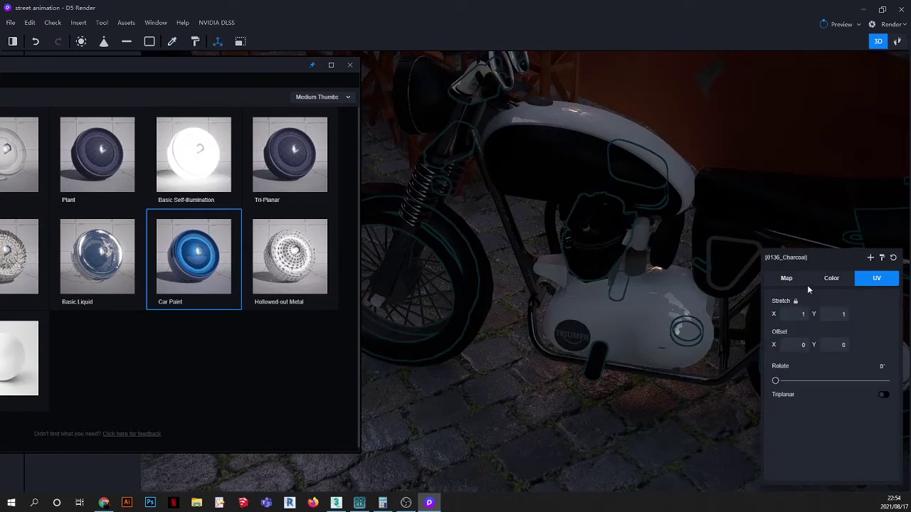
drag(259, 64, 545, 126)
click(89, 282)
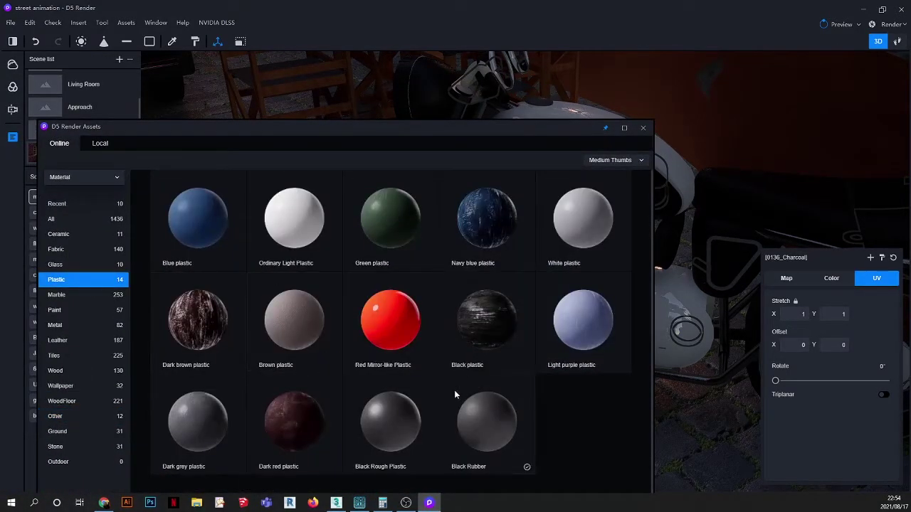
click(464, 410)
drag(533, 126, 206, 165)
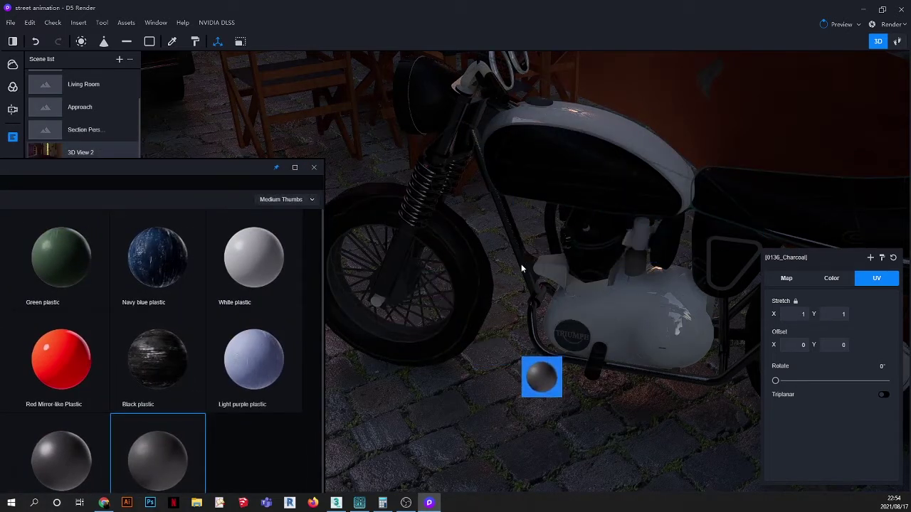
scroll(676, 327, down, 3)
key(Escape)
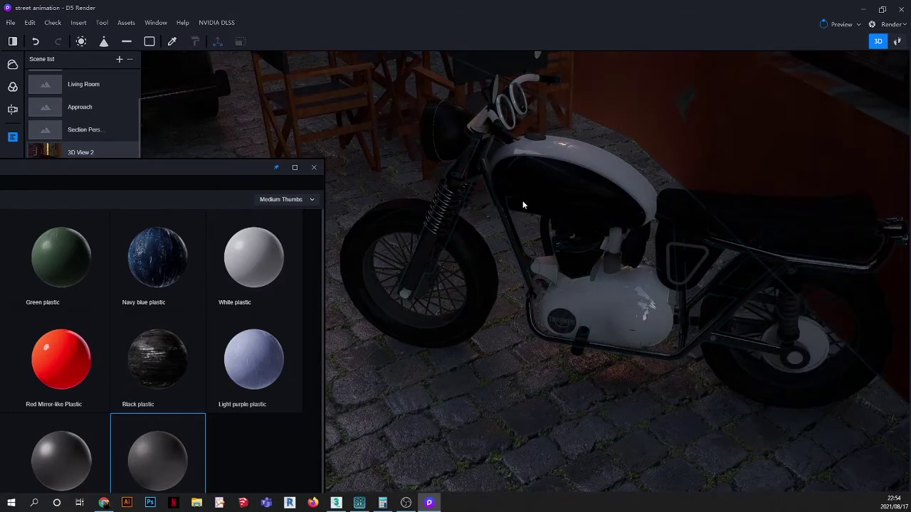
- Apply the Mirror material from the Metal category to the red scooter's rear-view mirror glass
scroll(511, 118, up, 2)
right_drag(541, 200, 529, 114)
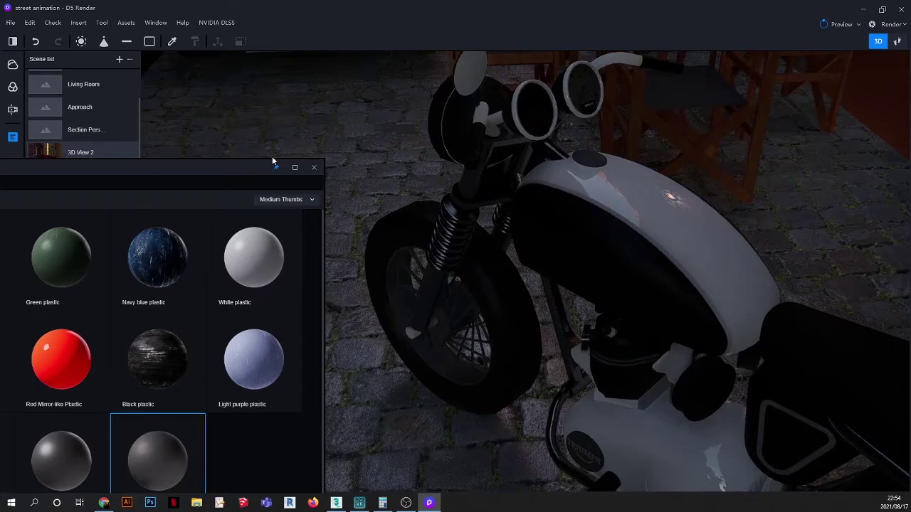
drag(272, 164, 380, 47)
scroll(630, 177, down, 8)
scroll(566, 293, up, 5)
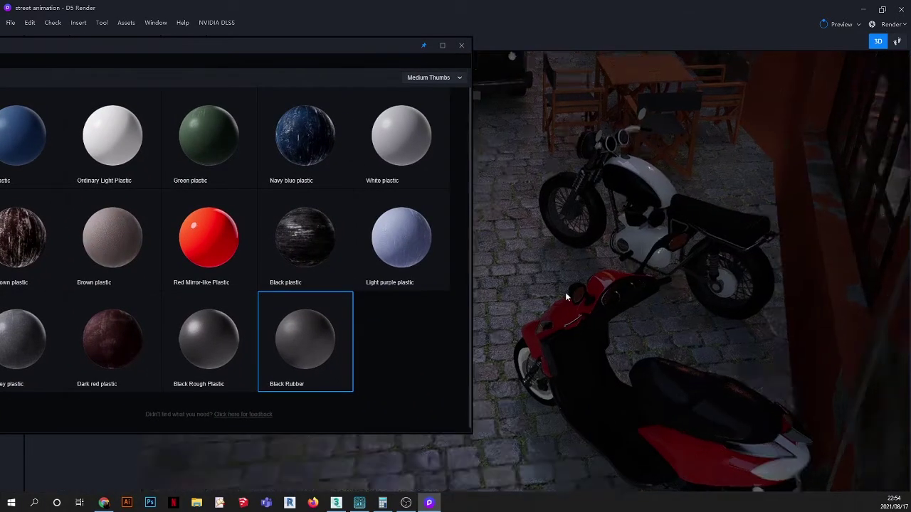
right_drag(571, 297, 562, 354)
scroll(561, 354, up, 3)
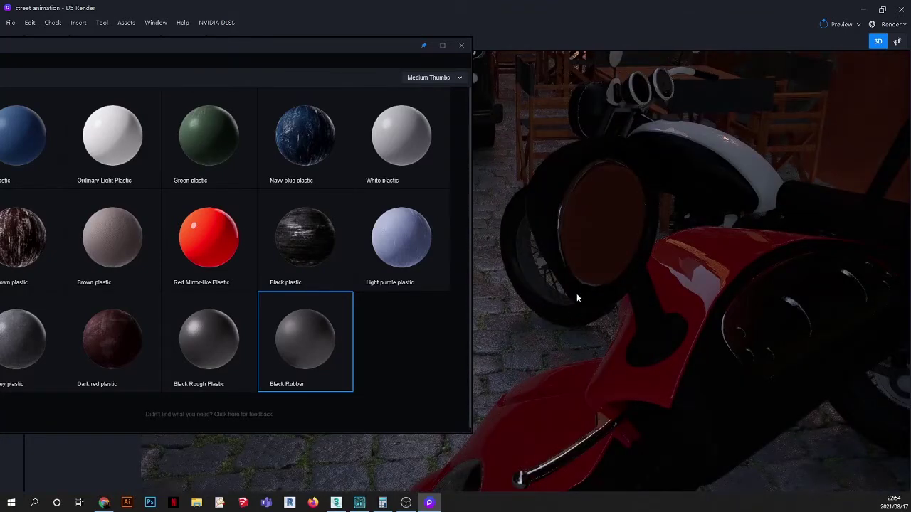
scroll(577, 293, down, 5)
drag(295, 50, 507, 46)
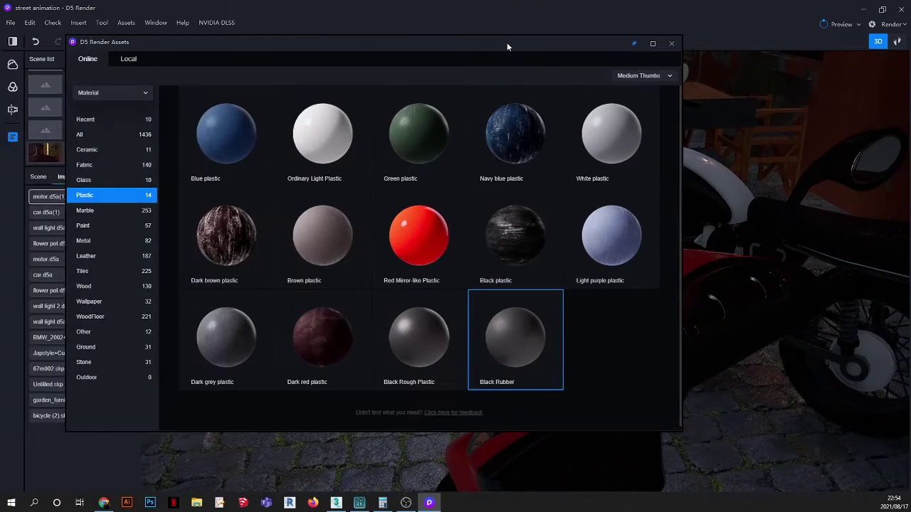
click(121, 241)
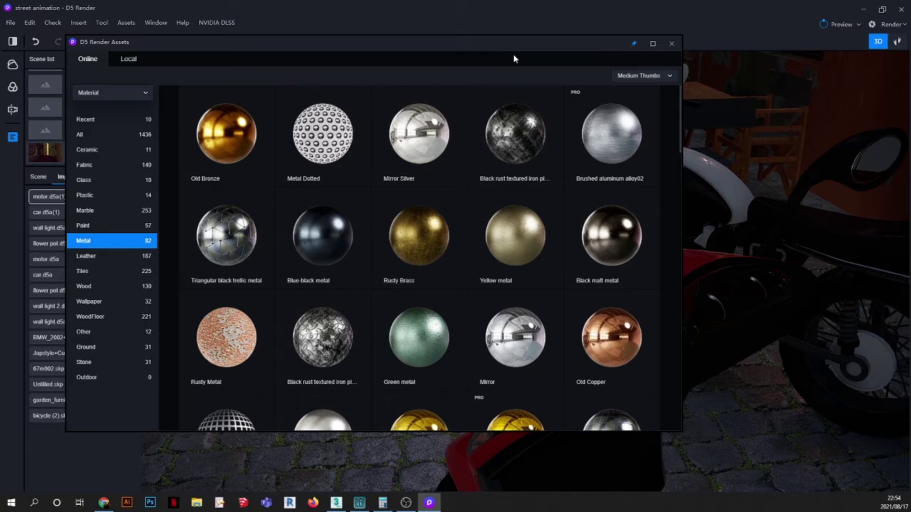
drag(513, 54, 364, 54)
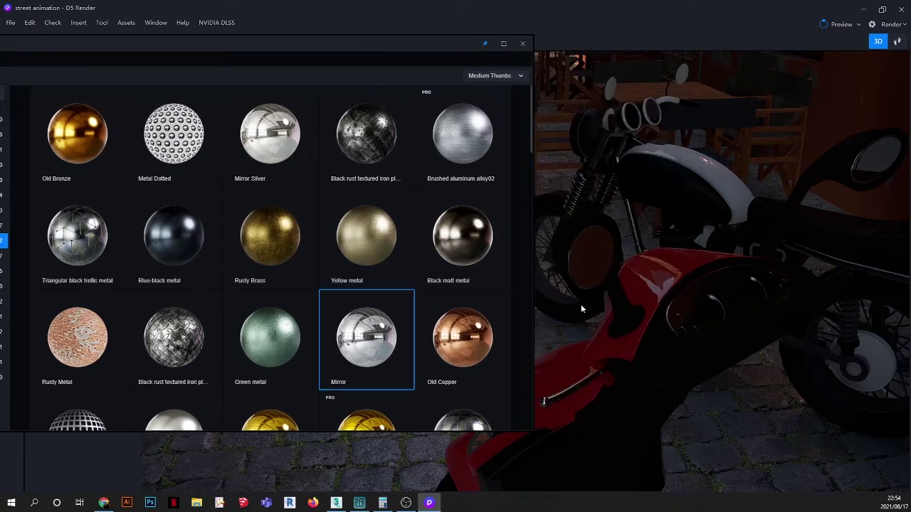
drag(580, 309, 551, 172)
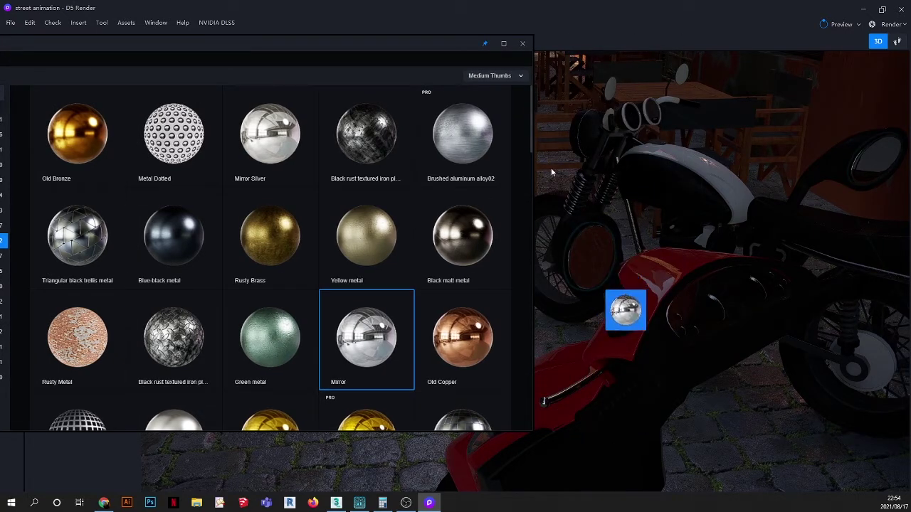
- Apply the Mirror material to the motorcycle's rear-view mirrors and close the asset library
drag(430, 42, 347, 27)
scroll(662, 99, up, 3)
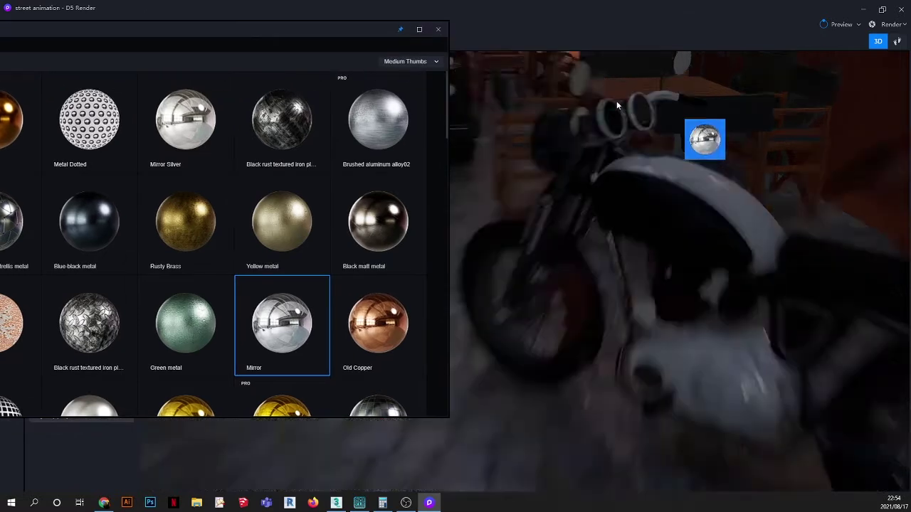
scroll(617, 105, up, 3)
scroll(561, 187, up, 1)
scroll(561, 187, down, 2)
scroll(538, 76, up, 1)
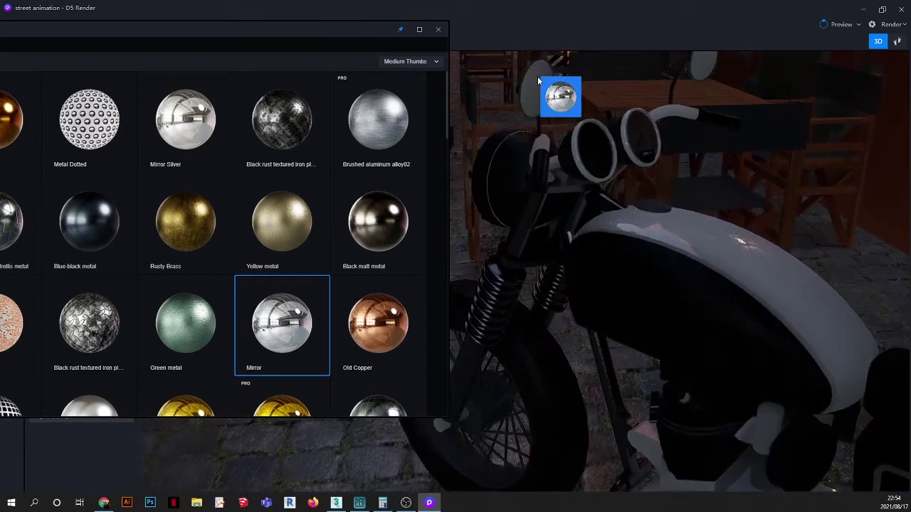
drag(537, 76, 598, 276)
scroll(644, 140, down, 1)
scroll(666, 127, down, 3)
scroll(617, 108, up, 4)
scroll(580, 202, down, 4)
scroll(591, 228, down, 1)
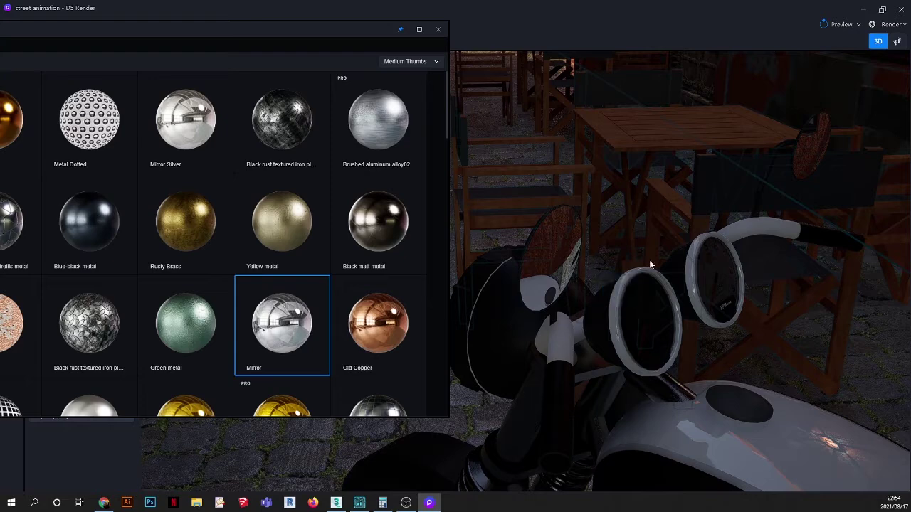
scroll(574, 172, down, 6)
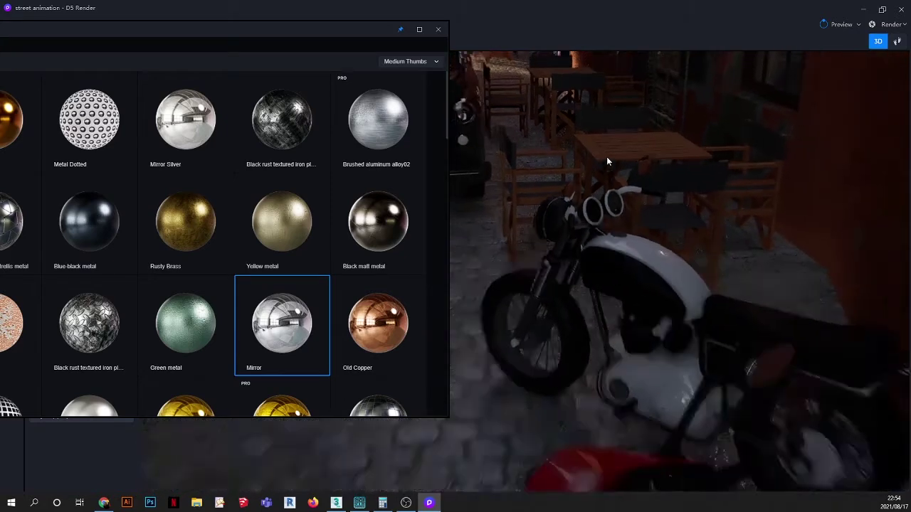
scroll(609, 162, down, 2)
middle_drag(601, 260, 598, 258)
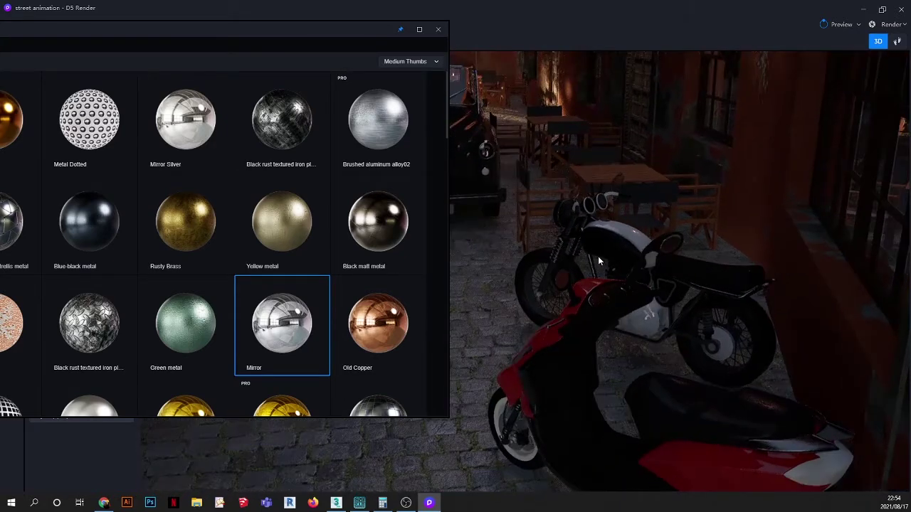
scroll(638, 209, down, 4)
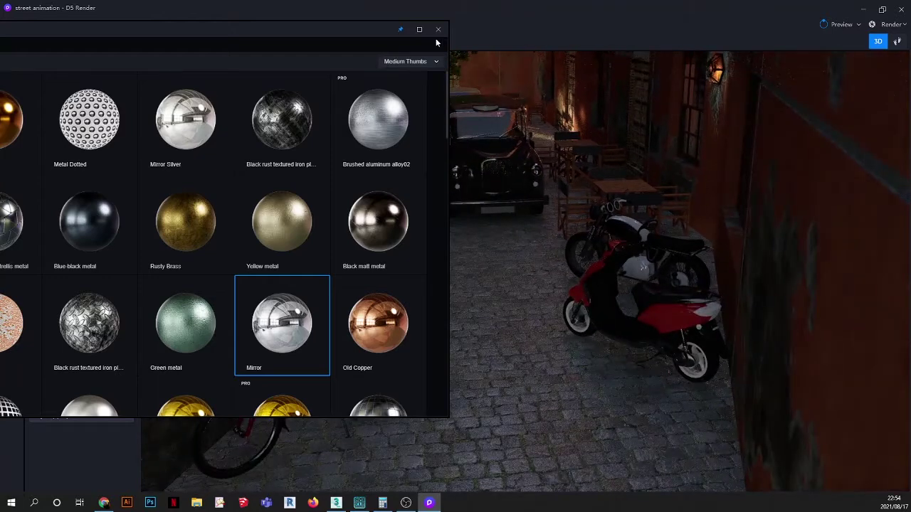
click(437, 29)
- Pick the material of the black car's front number plate for editing
scroll(306, 372, up, 6)
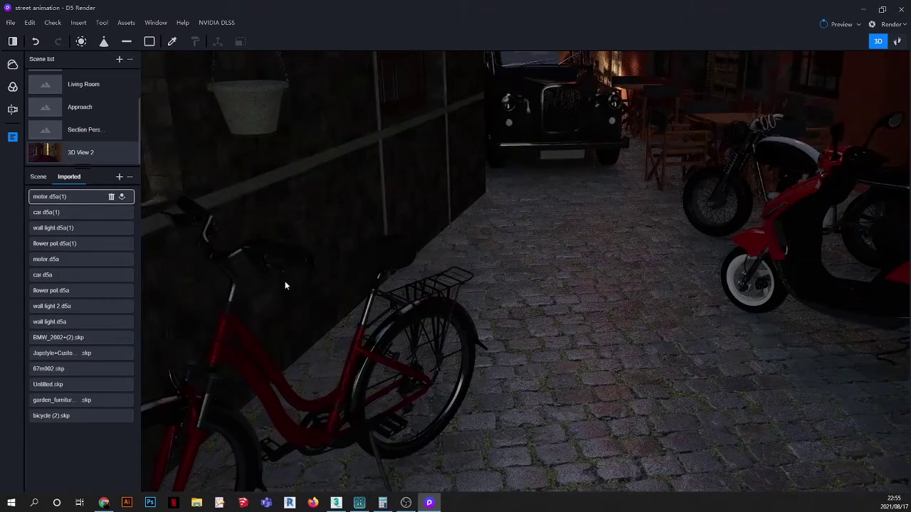
scroll(387, 229, down, 5)
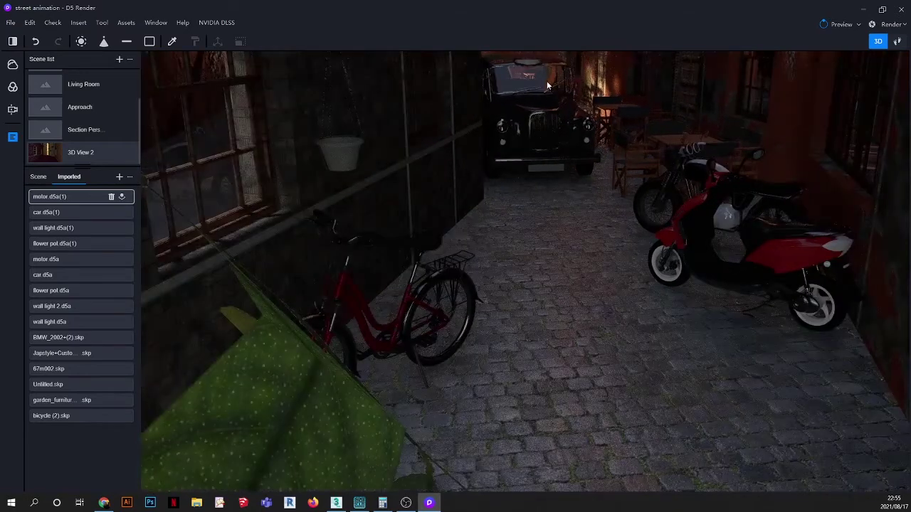
scroll(546, 80, up, 8)
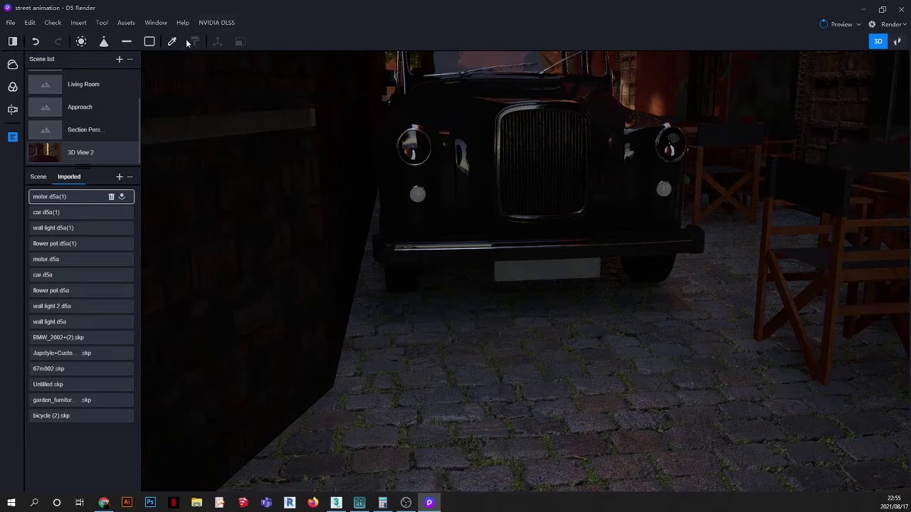
click(172, 42)
click(530, 269)
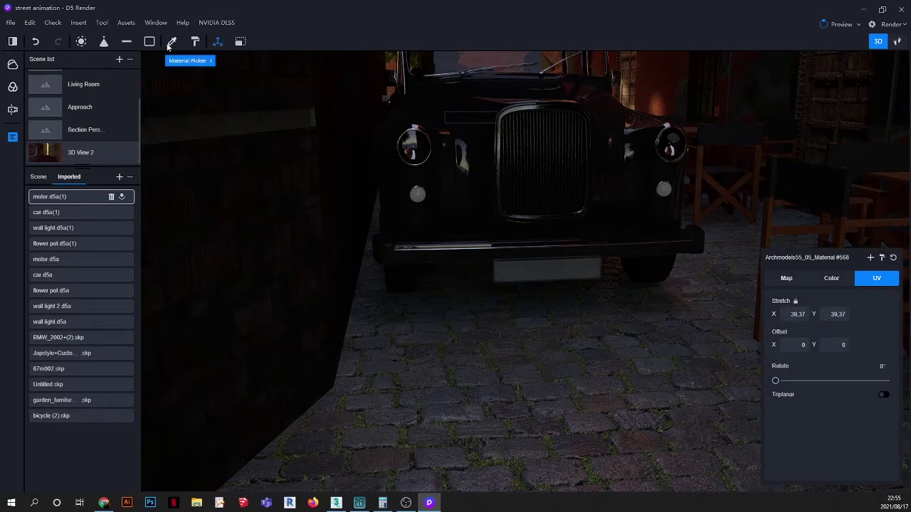
click(171, 42)
click(540, 267)
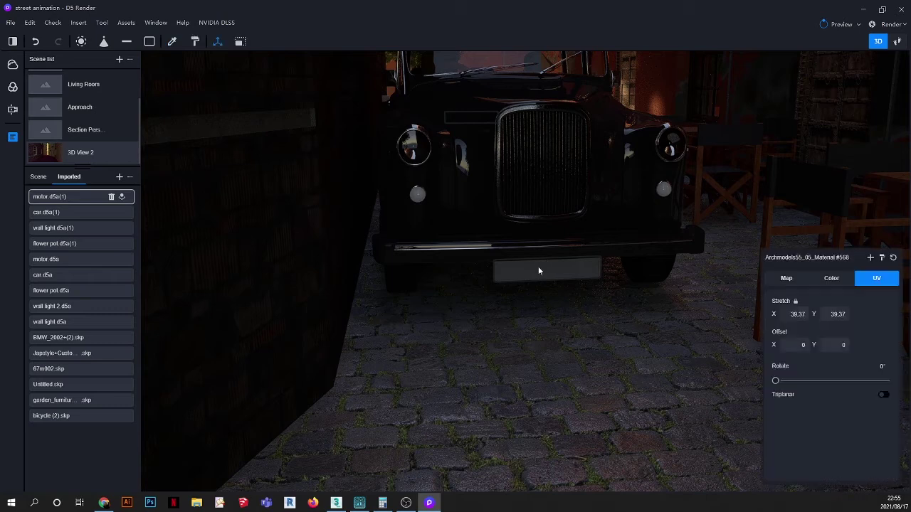
- Load the NUMBER PLATE image from the OTHER FILES folder as the plate material's base color map
click(786, 281)
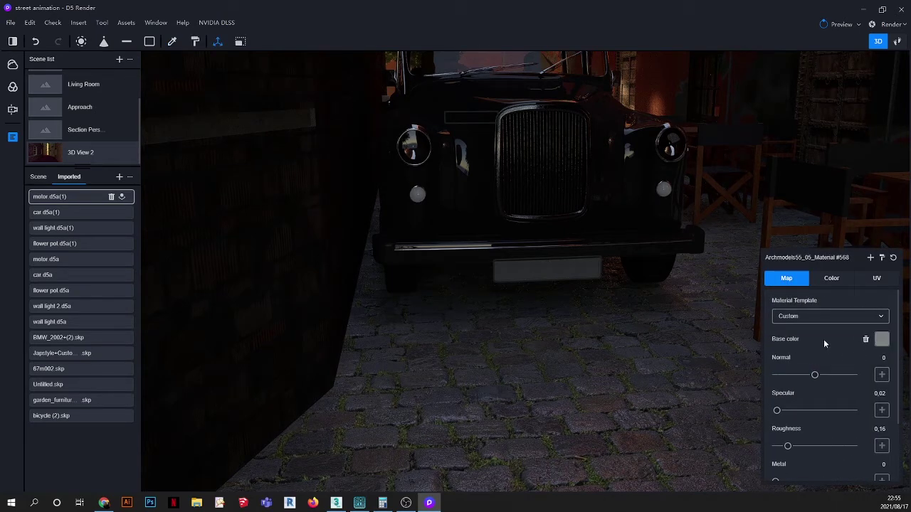
click(883, 342)
click(820, 356)
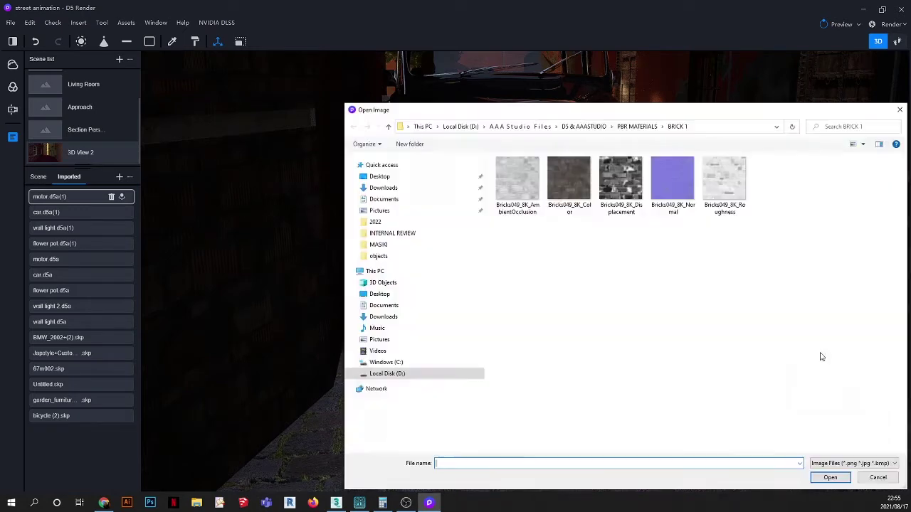
drag(654, 112, 543, 83)
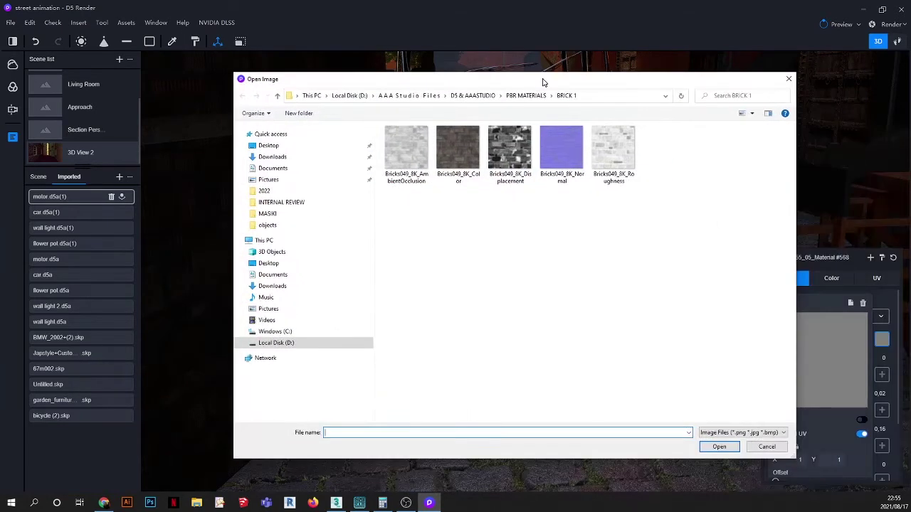
click(476, 97)
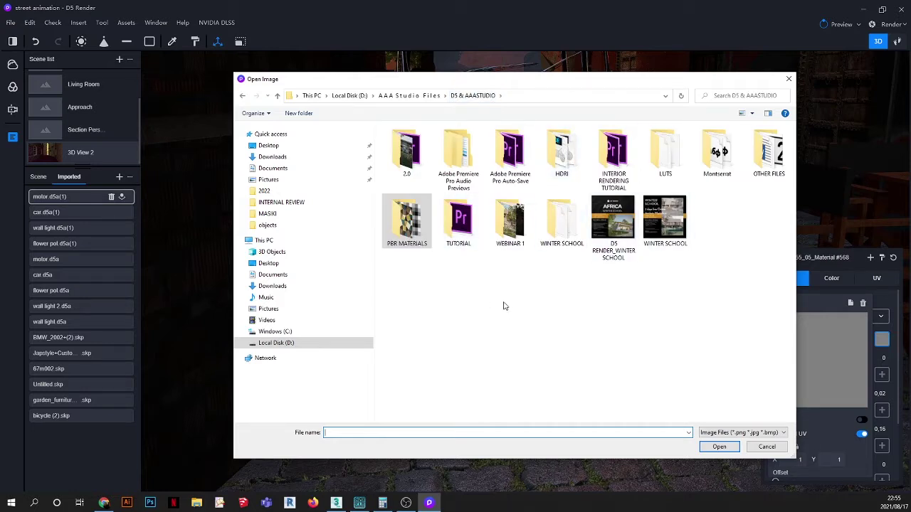
double_click(769, 153)
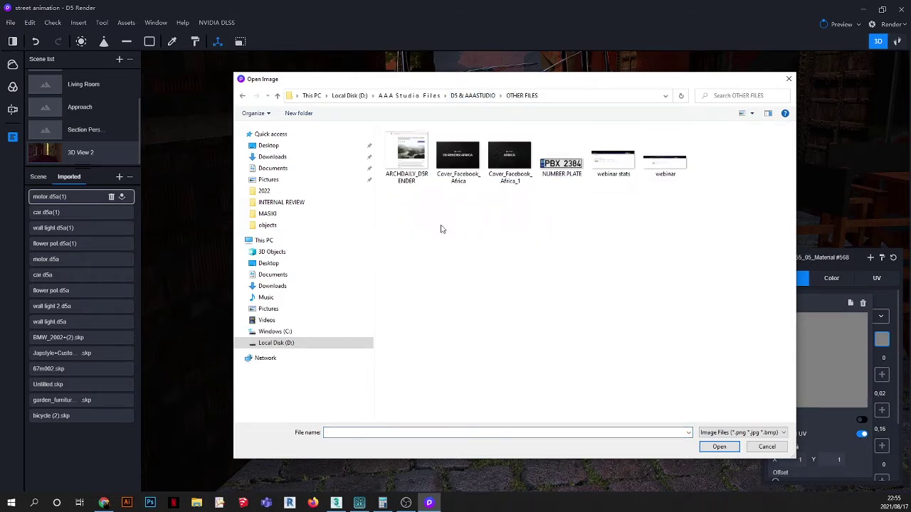
double_click(562, 163)
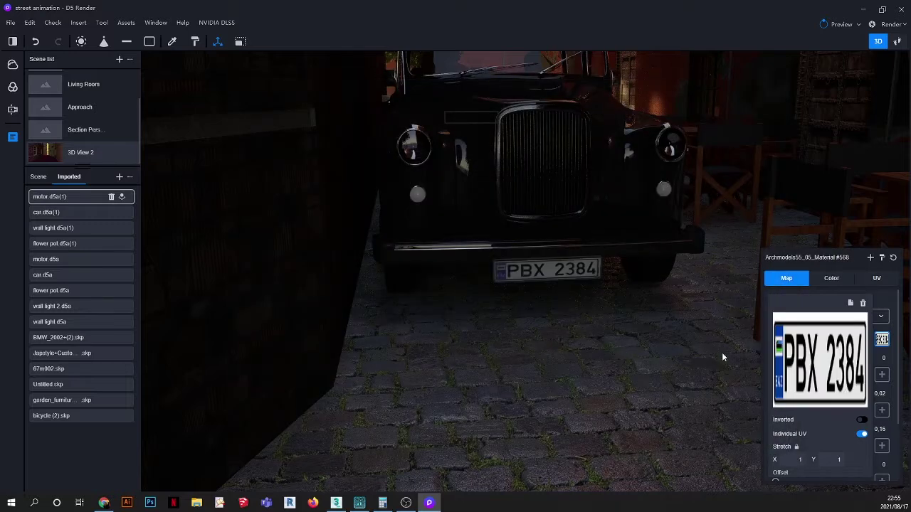
click(884, 301)
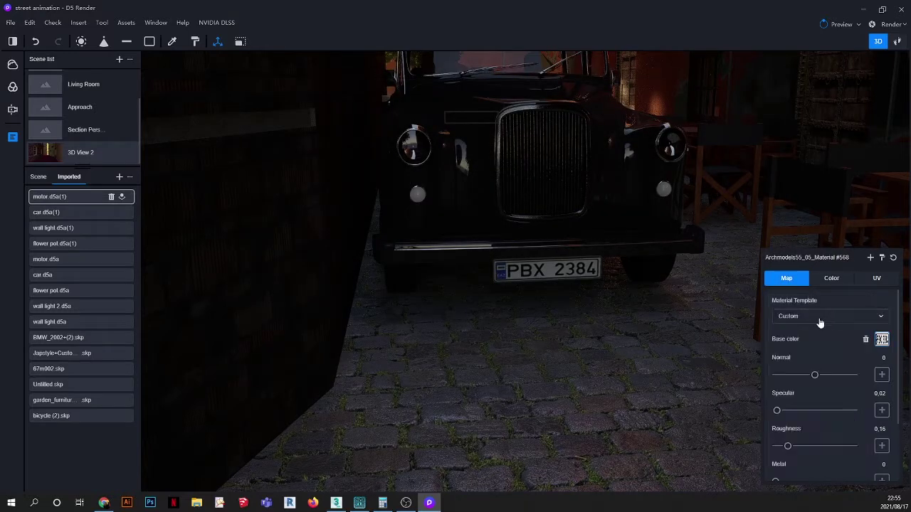
- Leave the number plate material and return to the saved 3D View 2 camera
click(699, 320)
scroll(644, 267, down, 3)
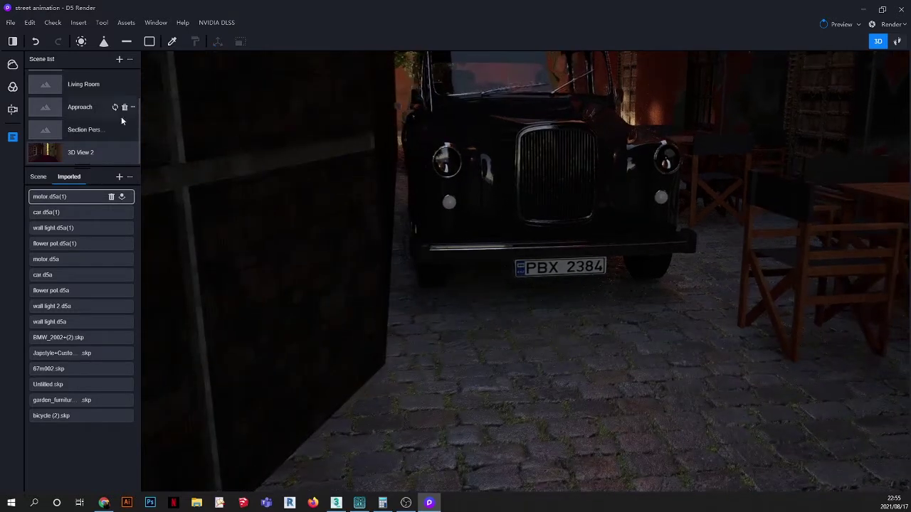
scroll(390, 204, down, 6)
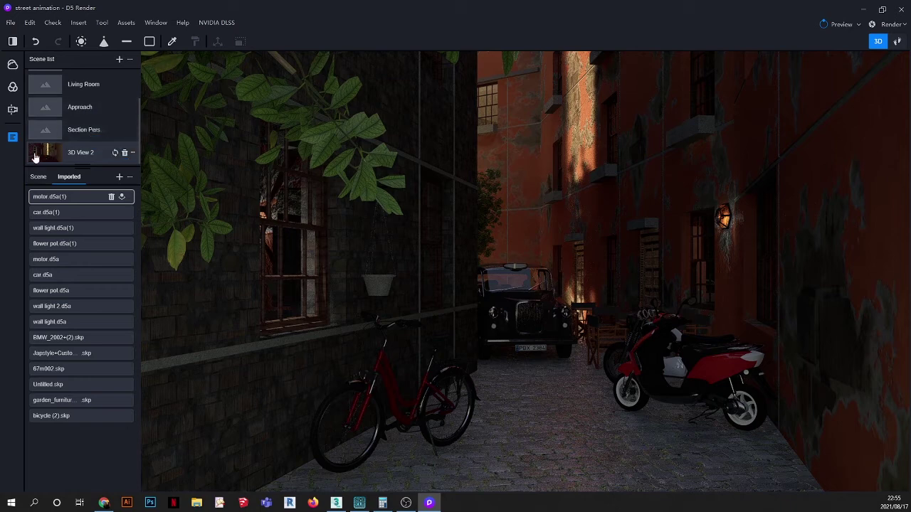
mouse_move(550, 190)
middle_down()
mouse_move(555, 211)
mouse_move(551, 175)
middle_up()
click(83, 149)
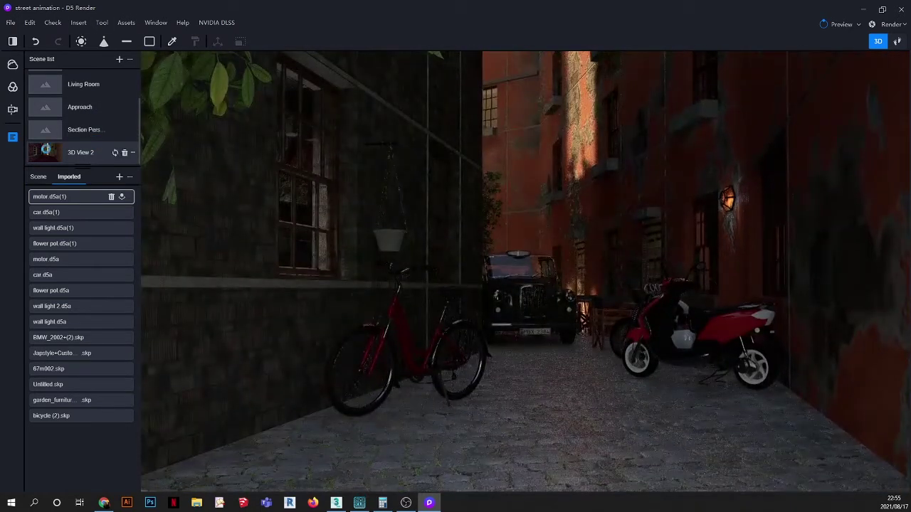
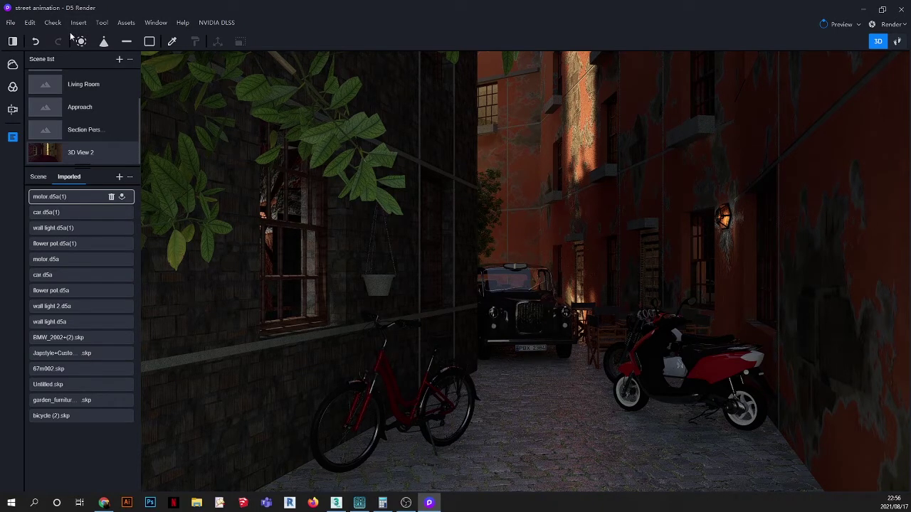
- Open the asset library at the Flower category of the models and bring the stone window planter into view beside it
click(125, 23)
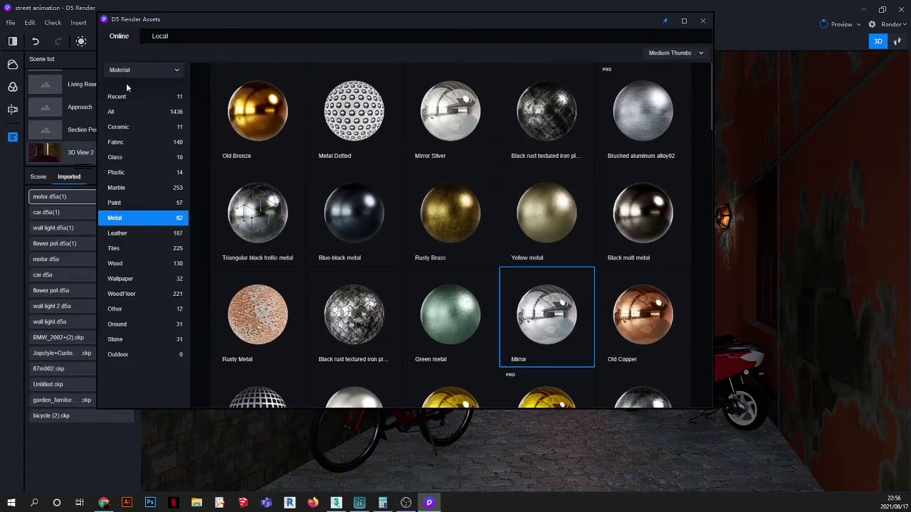
click(134, 70)
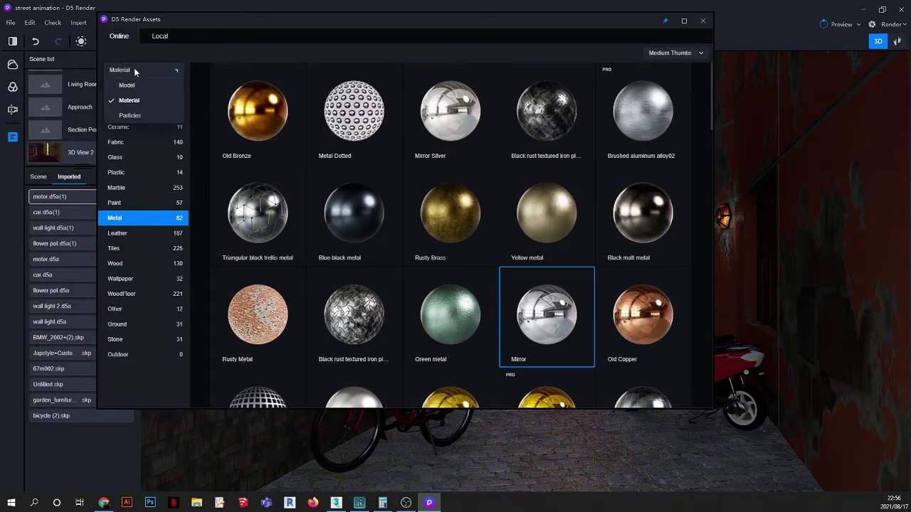
click(128, 85)
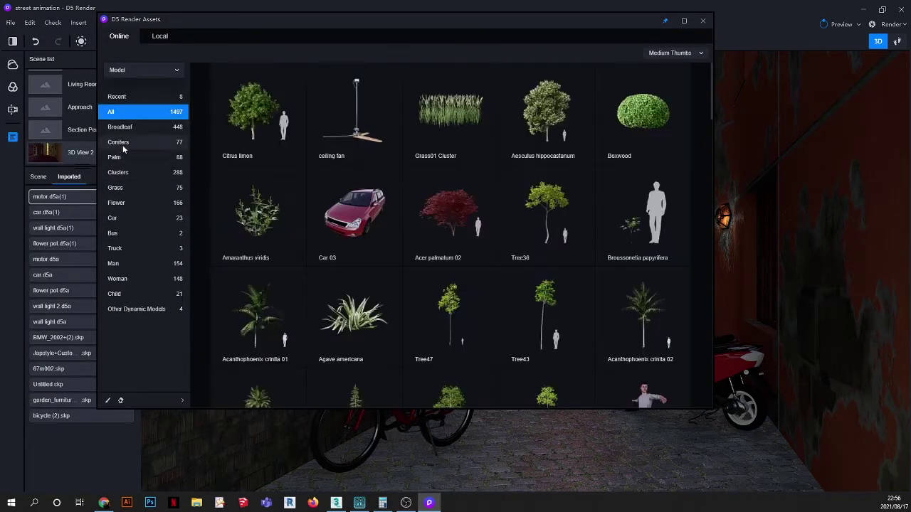
click(124, 204)
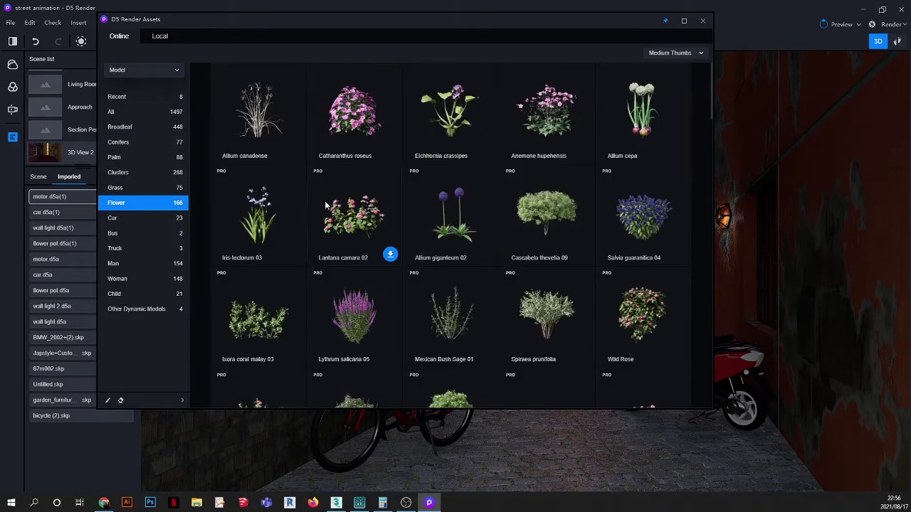
drag(608, 23, 411, 52)
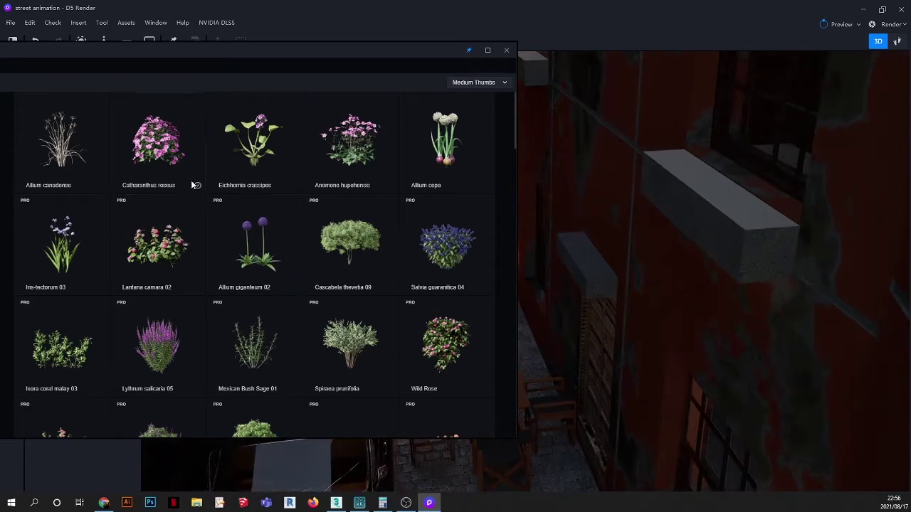
- Choose the Ixora coral malay 07 flower, reduce its placement size and place it at the near end of the window planter
scroll(263, 226, down, 1)
scroll(261, 222, down, 4)
click(350, 228)
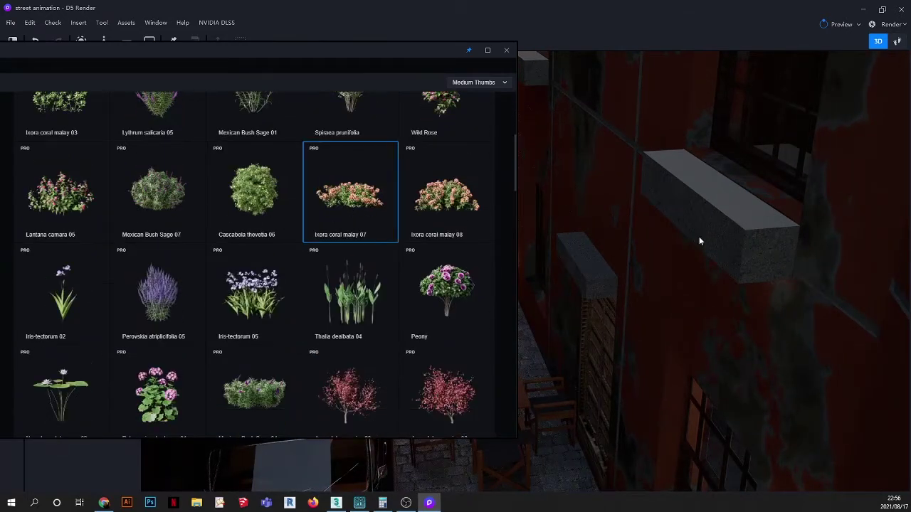
click(742, 213)
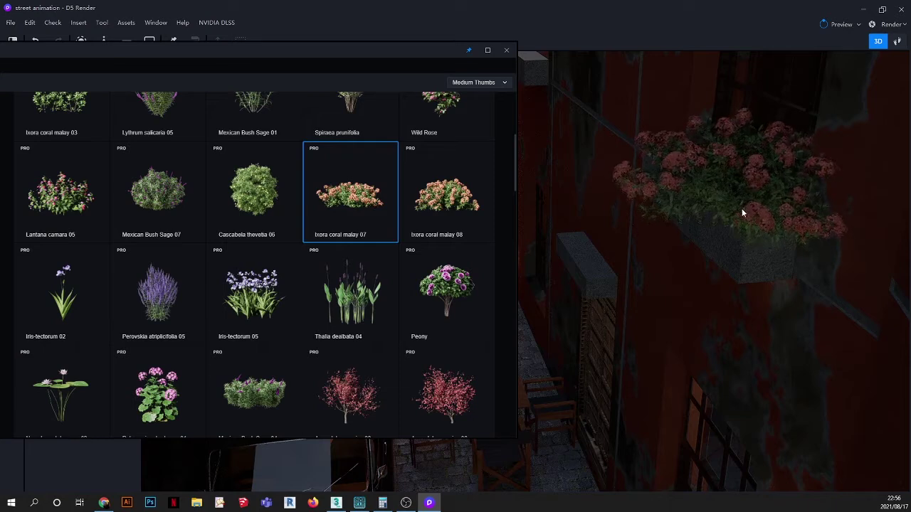
drag(333, 71, 473, 40)
click(112, 422)
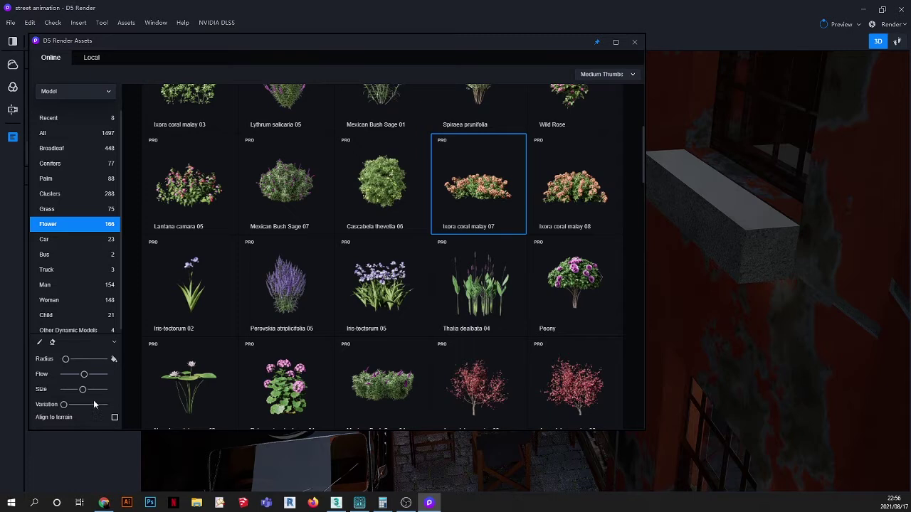
drag(91, 389, 71, 389)
mouse_move(749, 192)
mouse_down()
mouse_move(746, 218)
mouse_move(758, 226)
mouse_move(735, 227)
mouse_up()
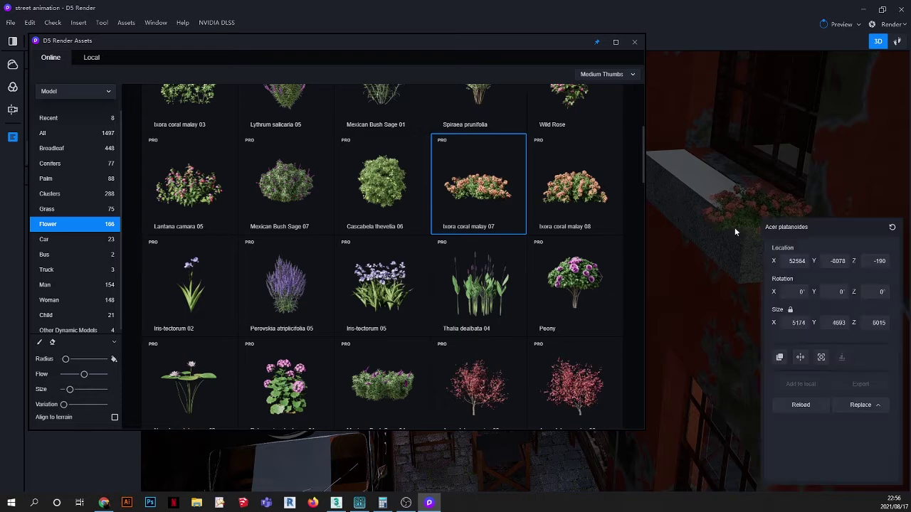
- Place an Ixora coral malay 05 flower beside the first plant in the window planter
scroll(379, 282, down, 1)
scroll(379, 283, down, 4)
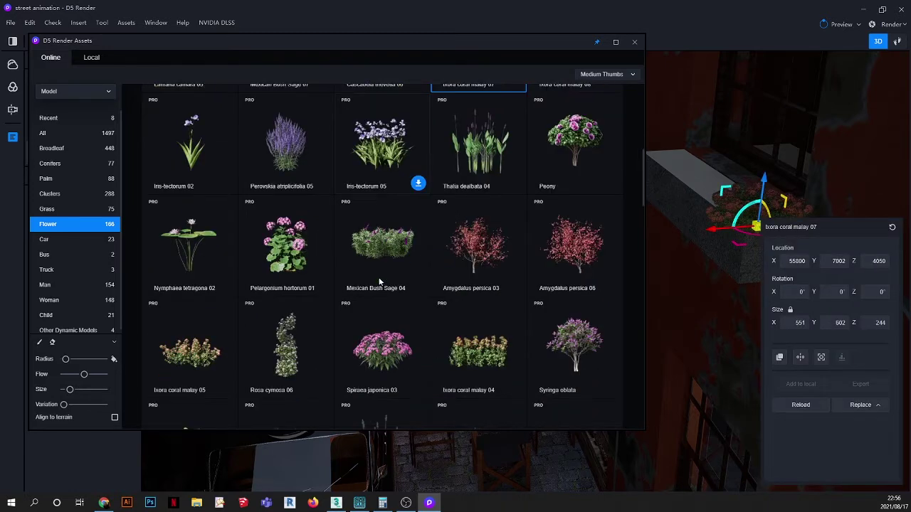
click(182, 361)
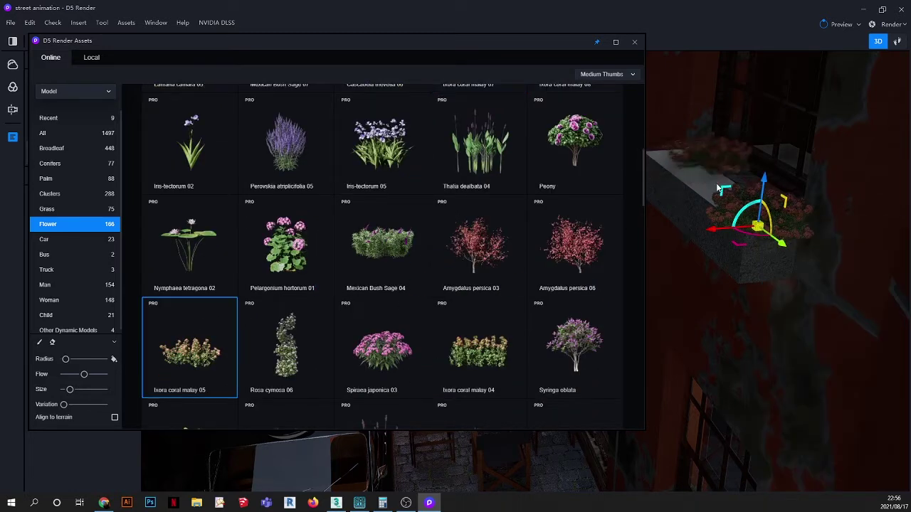
drag(718, 203, 718, 210)
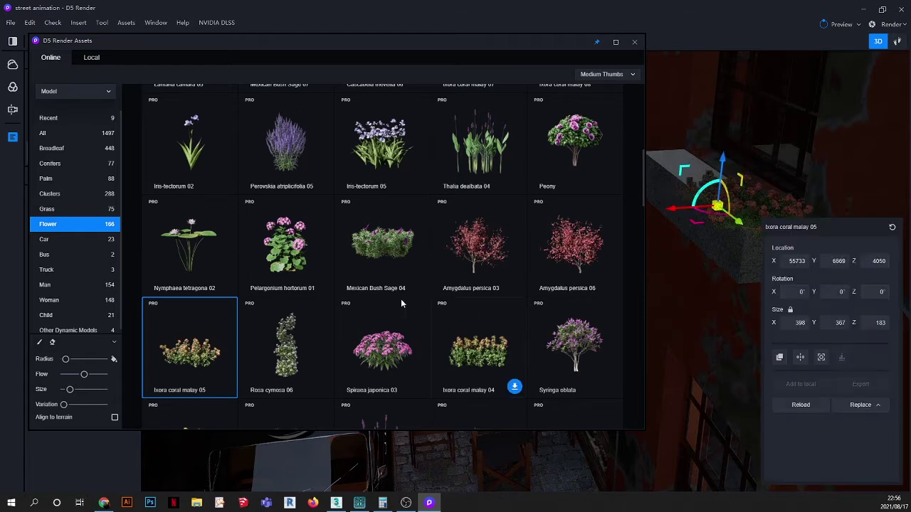
- Try the Cistus incanus 06 and Melastoma affine 08 flowers for the empty part of the window planter
scroll(398, 299, down, 4)
scroll(381, 300, down, 2)
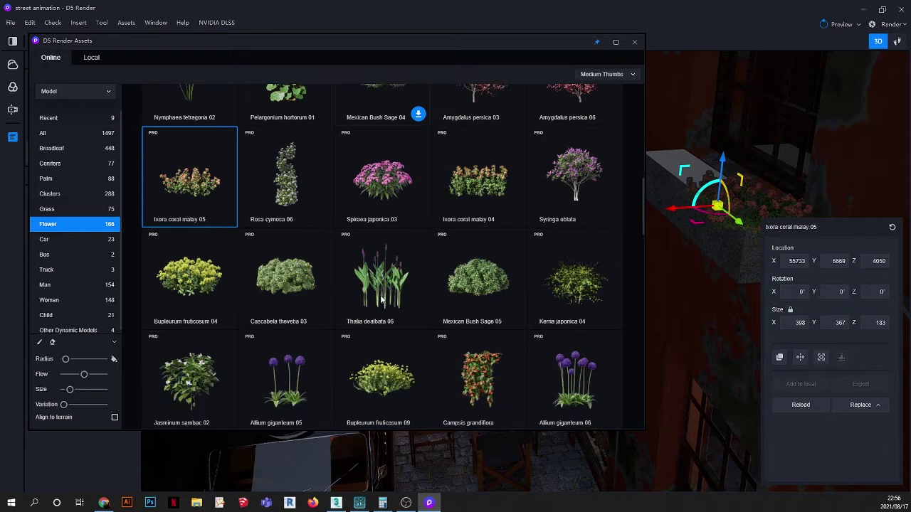
scroll(381, 300, down, 3)
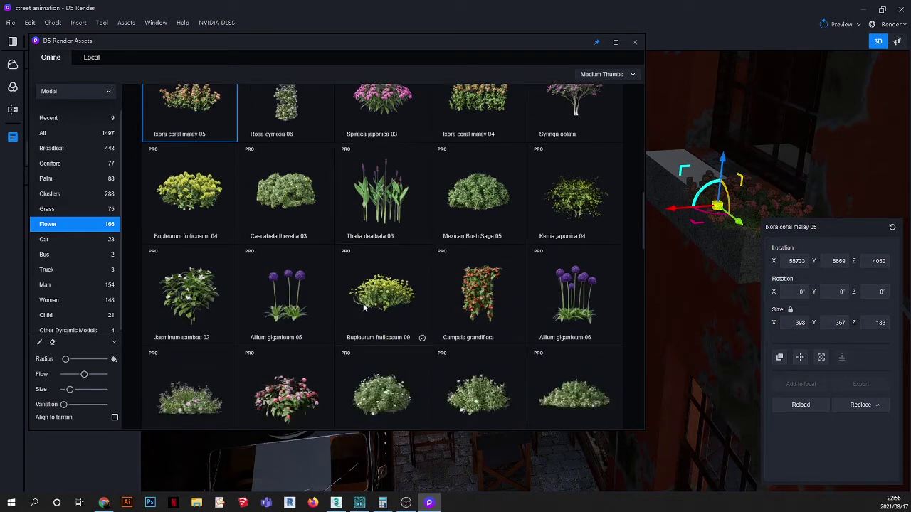
click(190, 405)
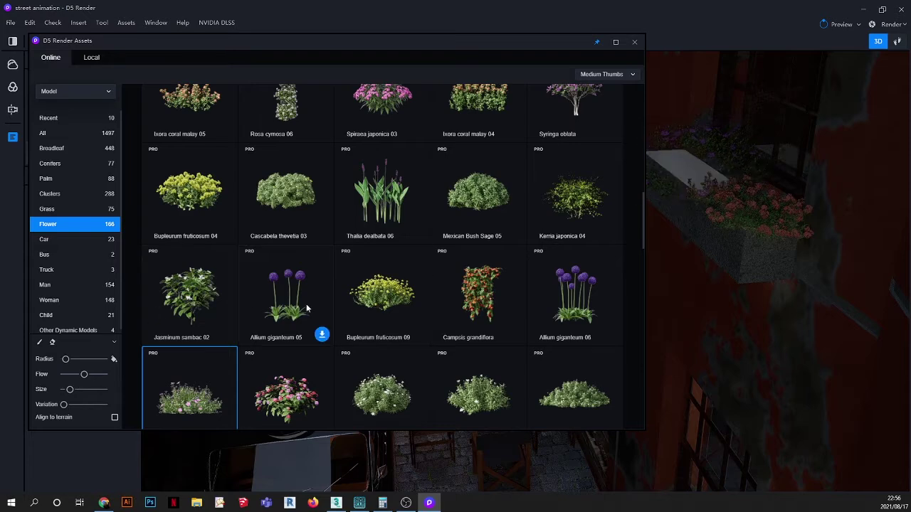
scroll(306, 304, down, 3)
scroll(383, 311, down, 3)
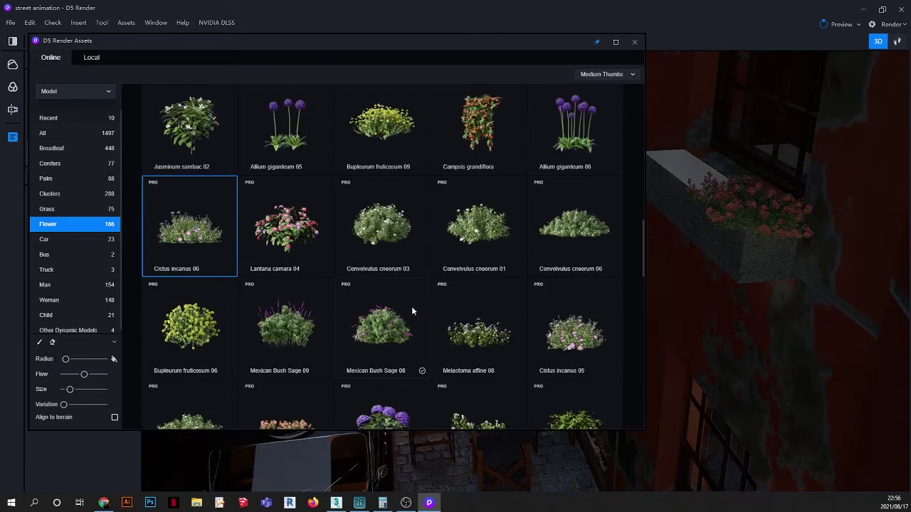
click(478, 340)
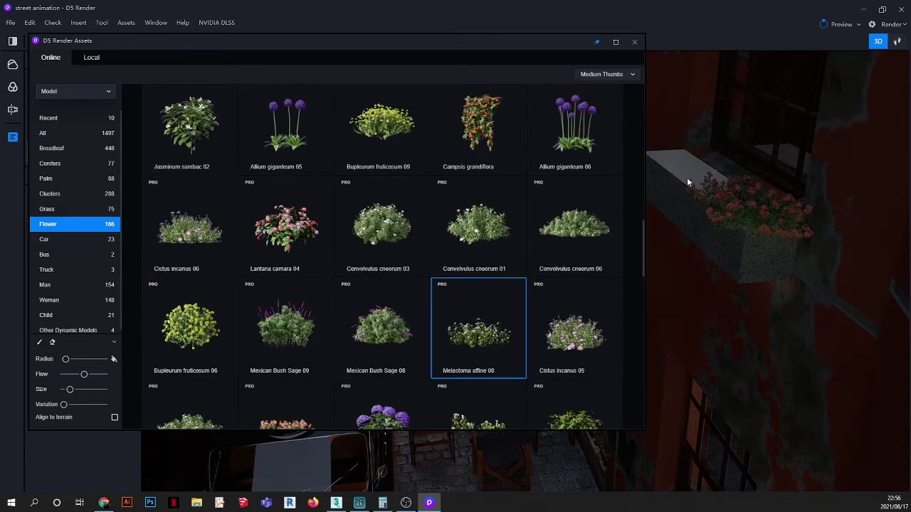
- Choose the Melastoma affine 05 flower and place several plants along the remaining part of the window planter
scroll(388, 275, down, 4)
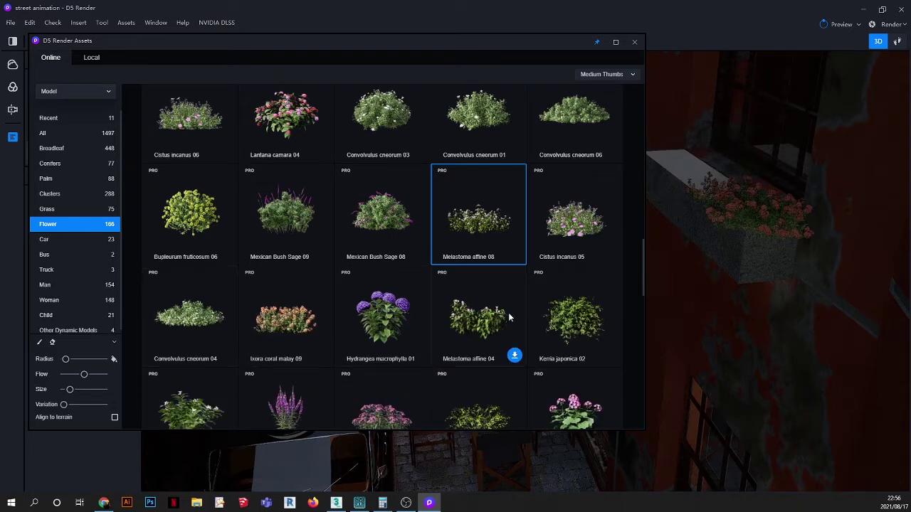
scroll(375, 325, down, 4)
scroll(378, 318, down, 5)
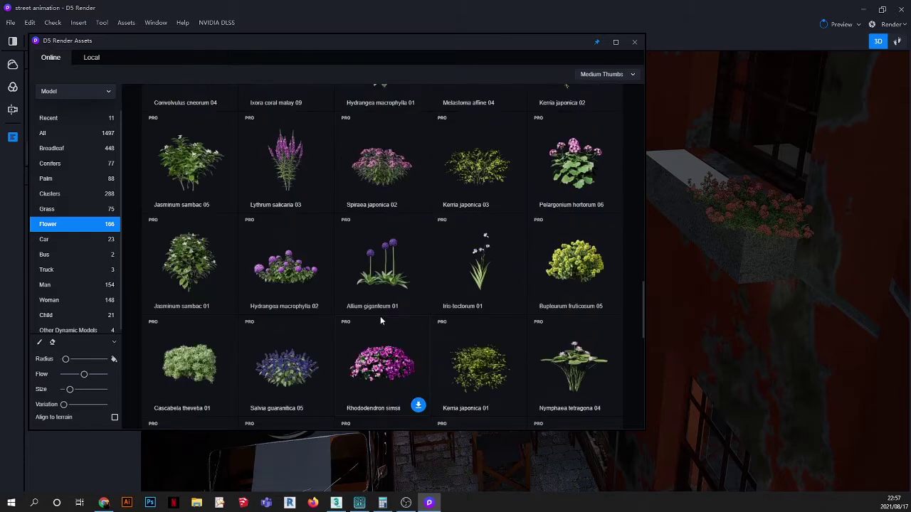
scroll(380, 322, down, 2)
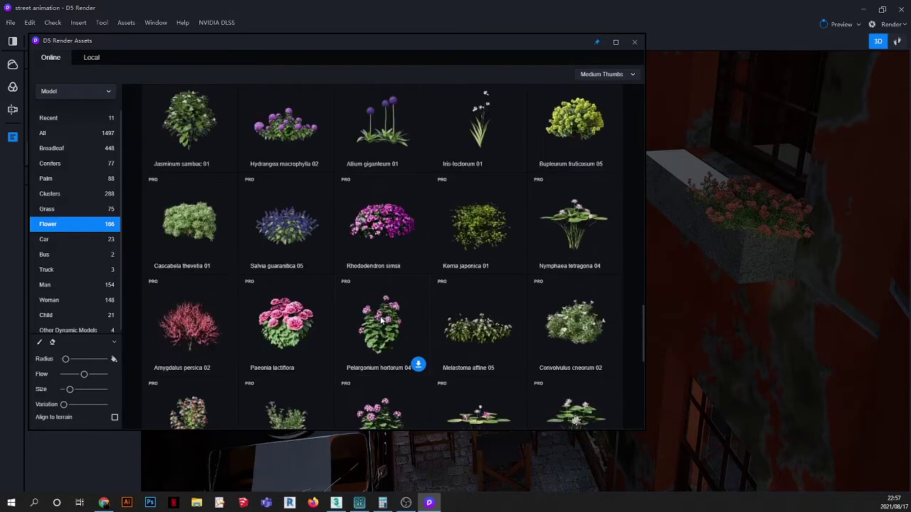
click(451, 346)
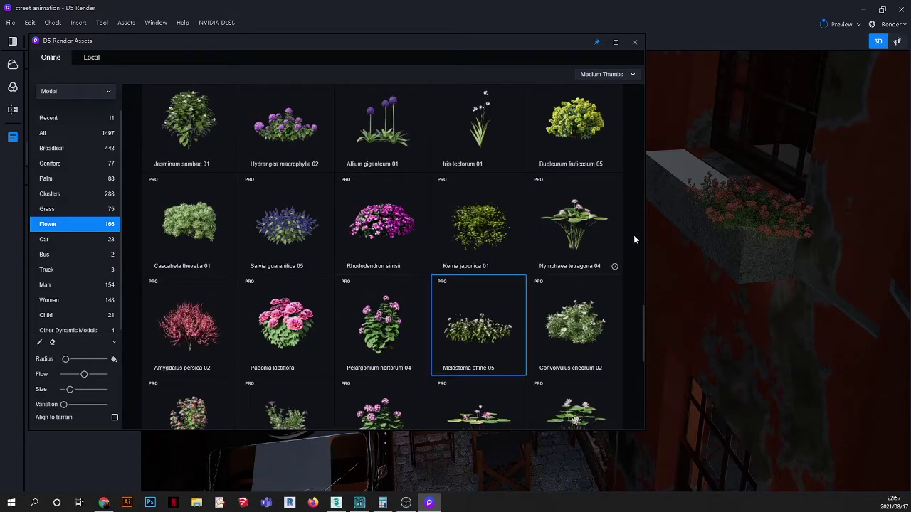
click(707, 190)
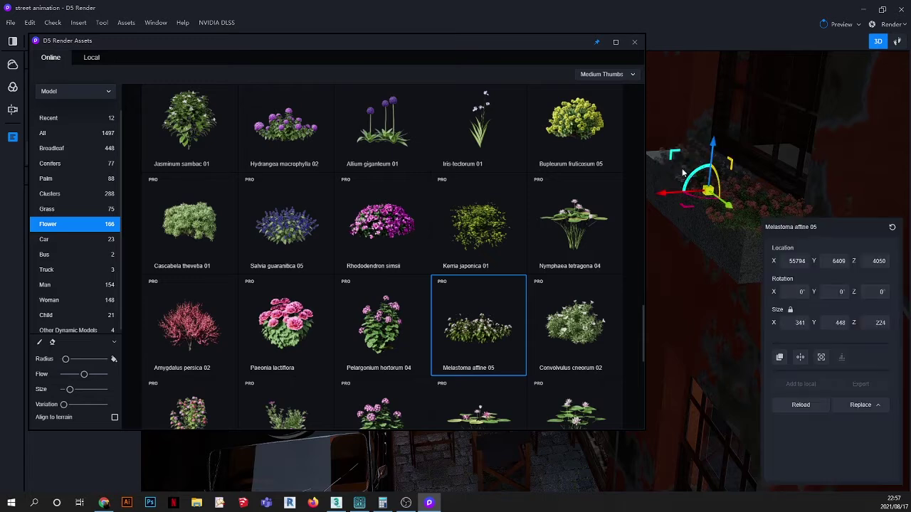
drag(677, 177, 667, 163)
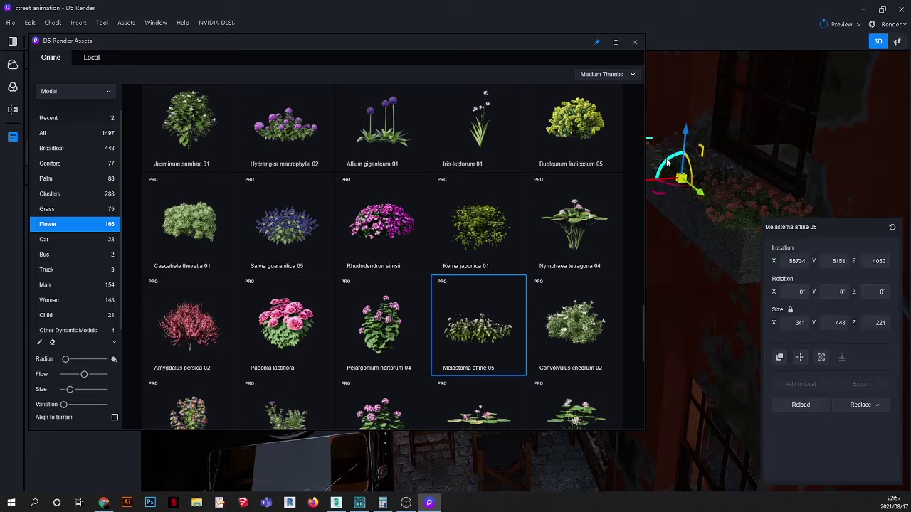
drag(570, 42, 452, 62)
key(Escape)
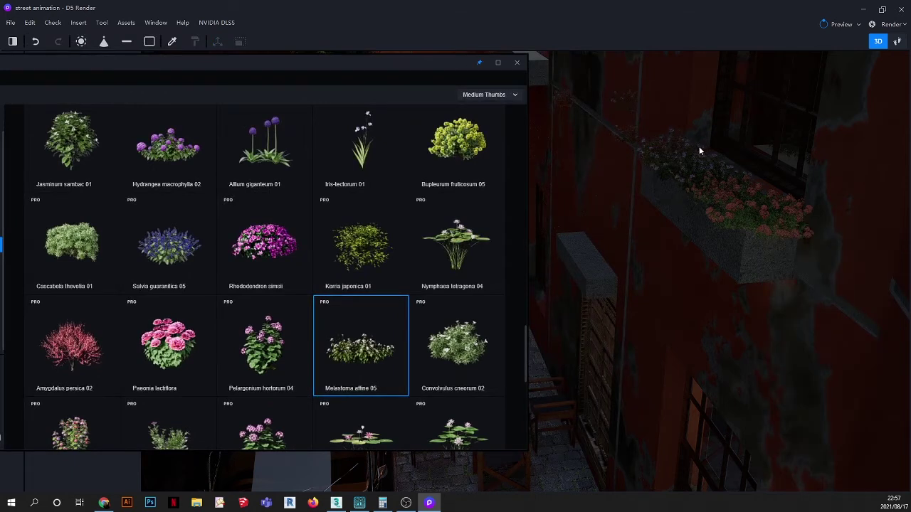
- Select the Ixora coral malay 07 plant in the window planter and close the asset library
scroll(701, 173, up, 3)
click(767, 210)
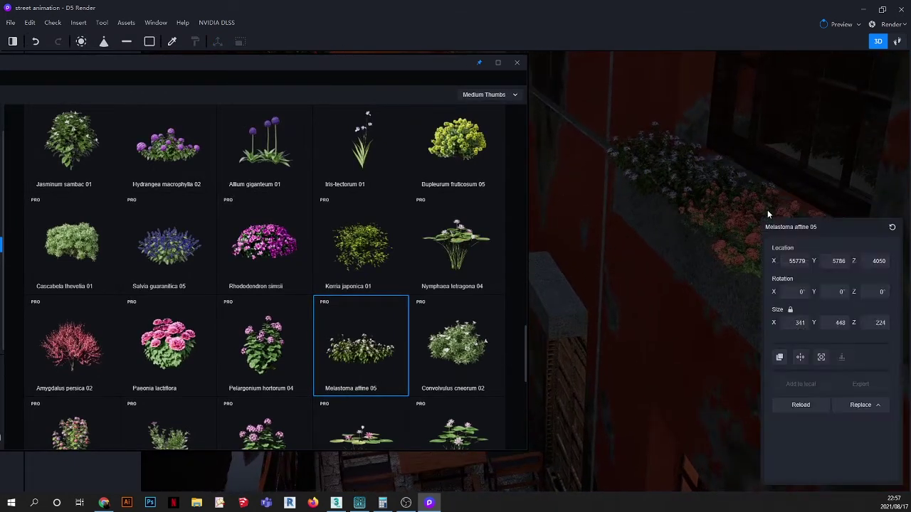
click(767, 210)
click(518, 62)
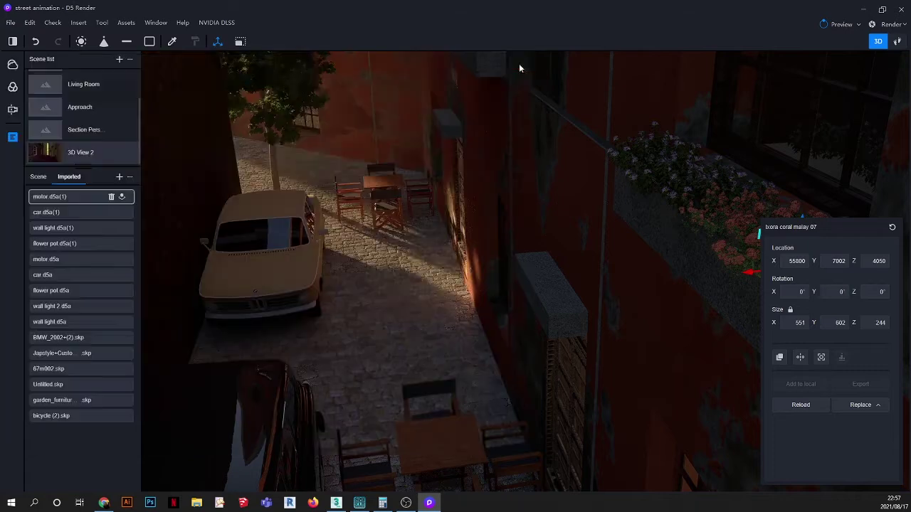
scroll(480, 226, down, 2)
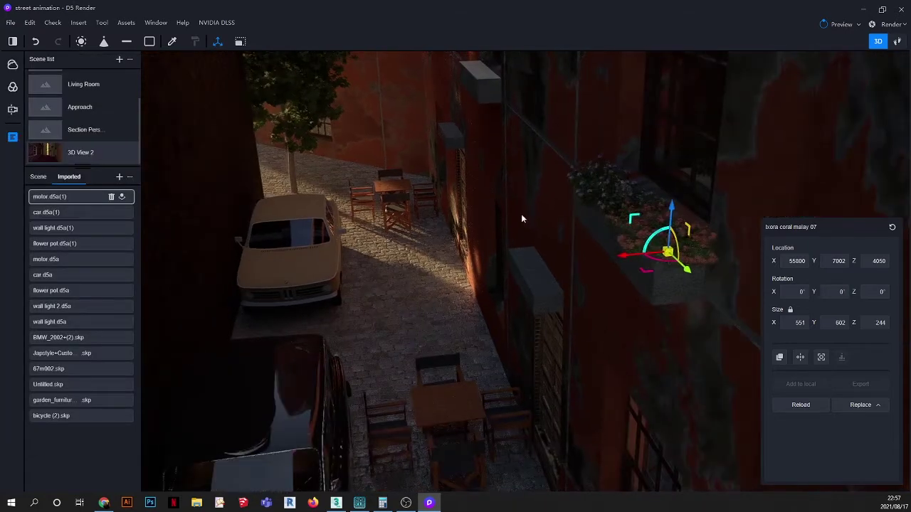
ctrl+click(617, 207)
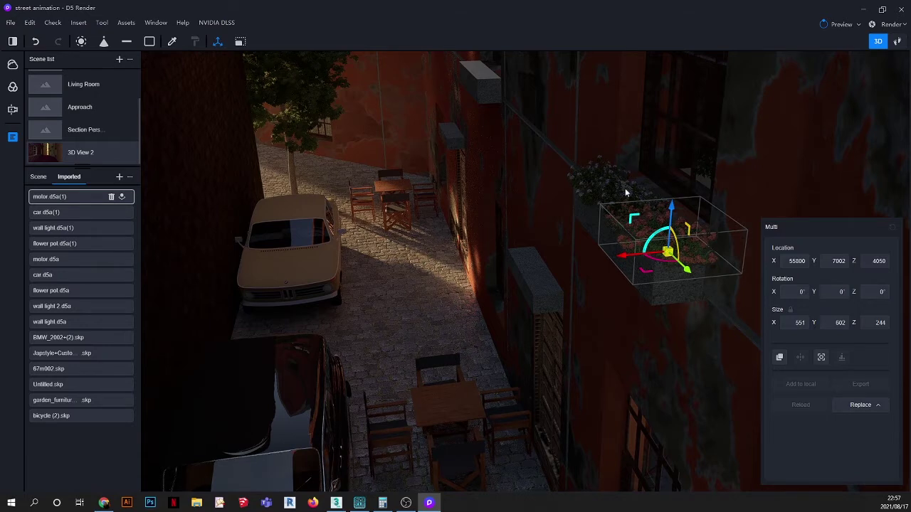
double_click(625, 193)
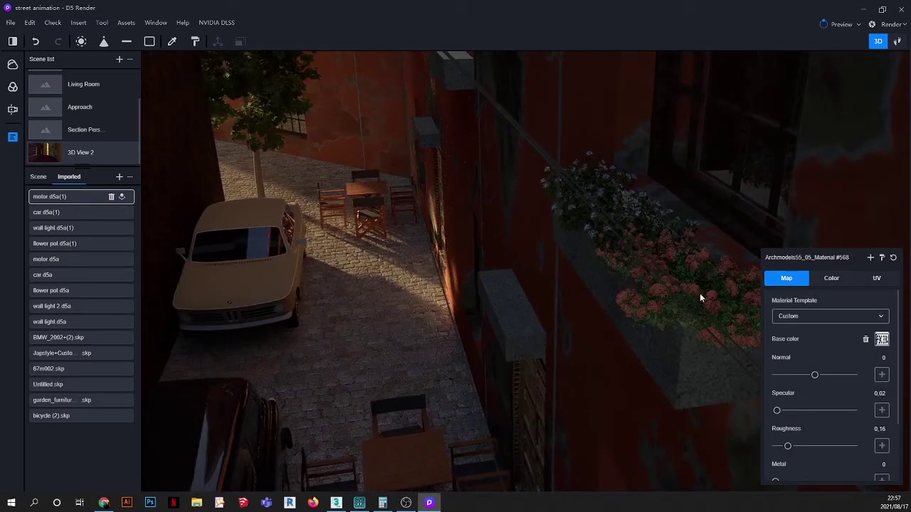
key(Escape)
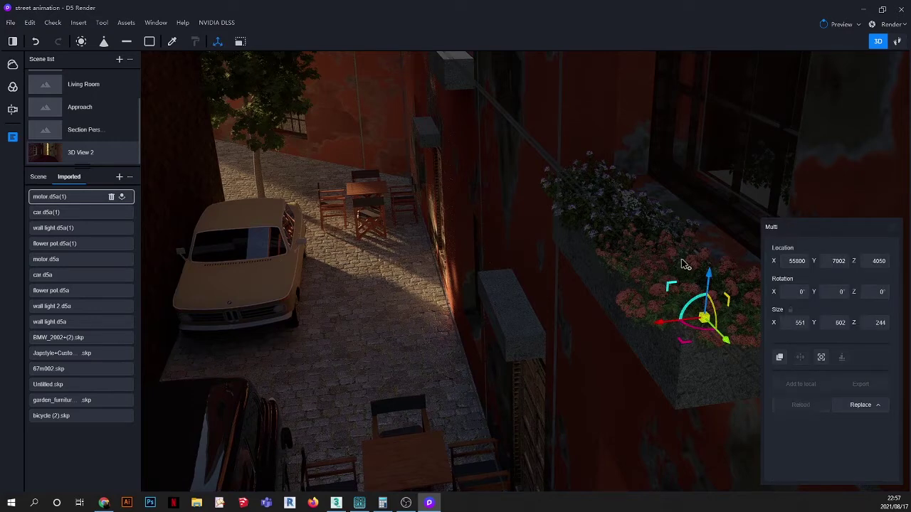
- Group the white-flowering plants at the far end of the window planter and undo a trial move of the group
click(645, 216)
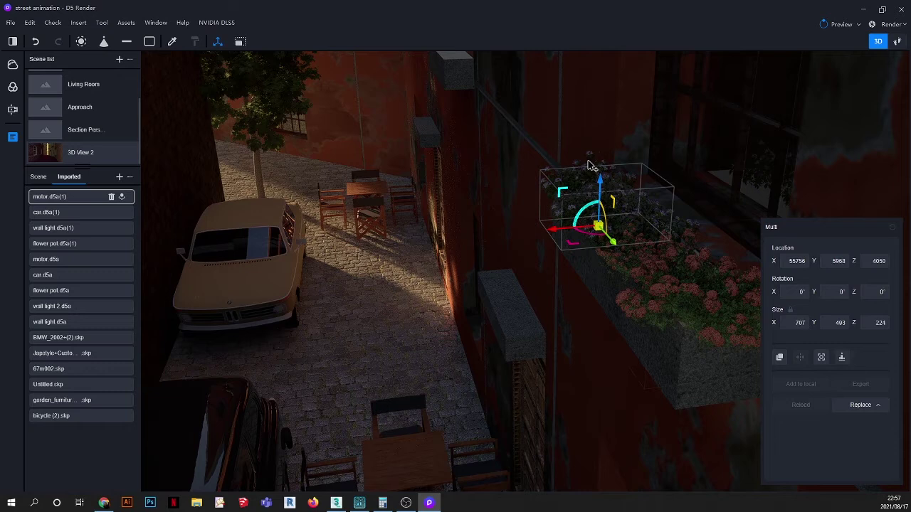
click(31, 23)
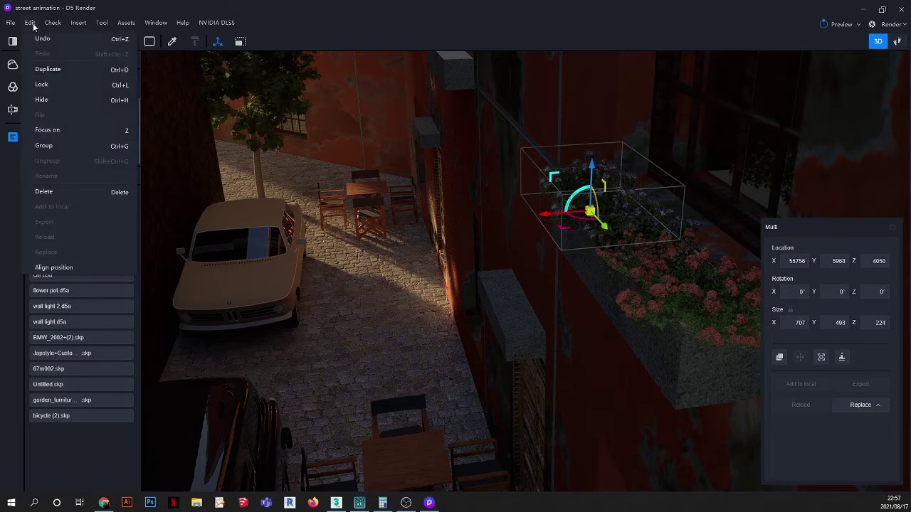
click(63, 146)
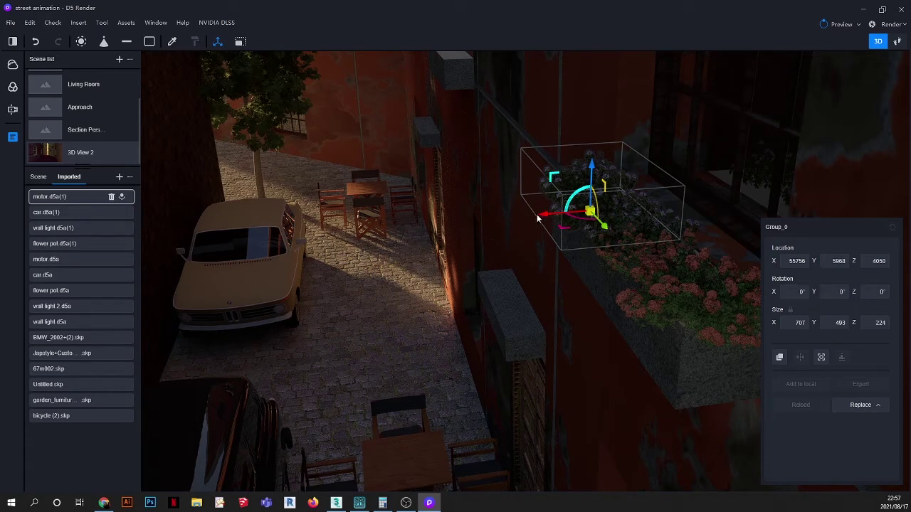
drag(537, 219, 518, 221)
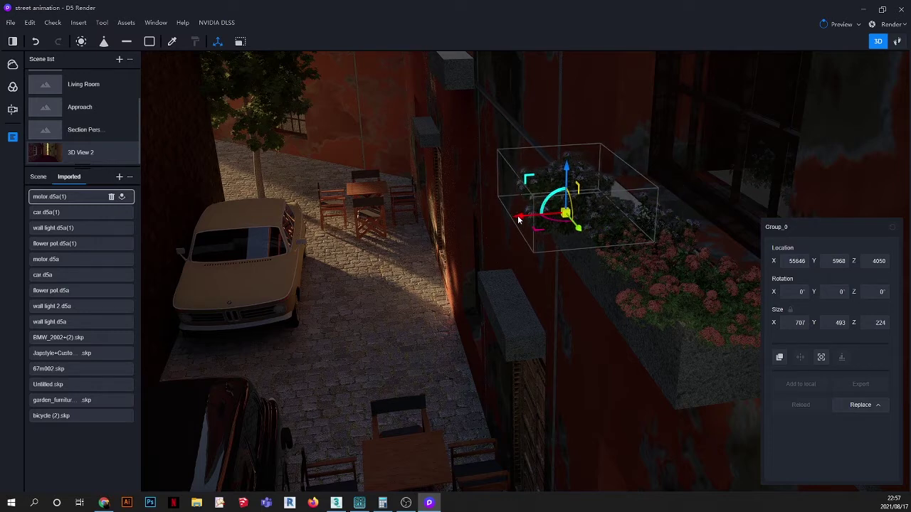
key(ctrl+z)
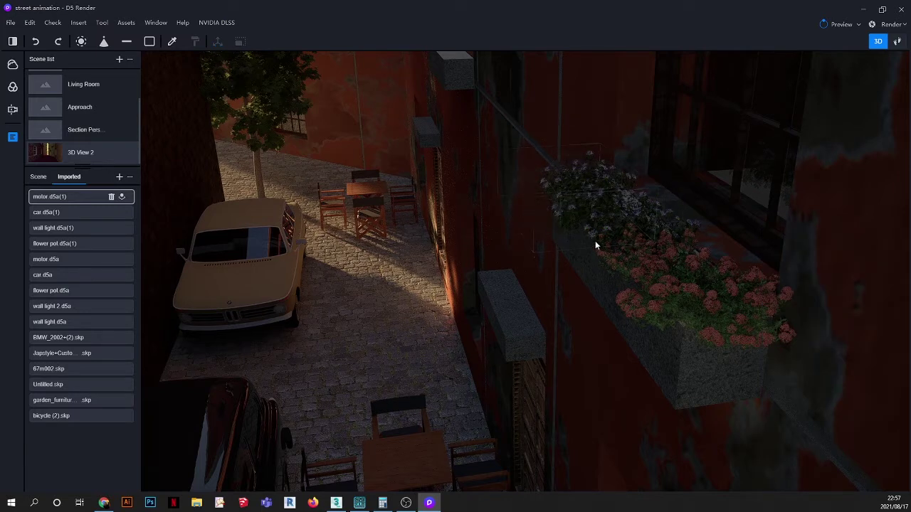
- Move the Ixora coral malay 07 plant inward along the window planter to about Y 6869
middle_drag(640, 251, 819, 266)
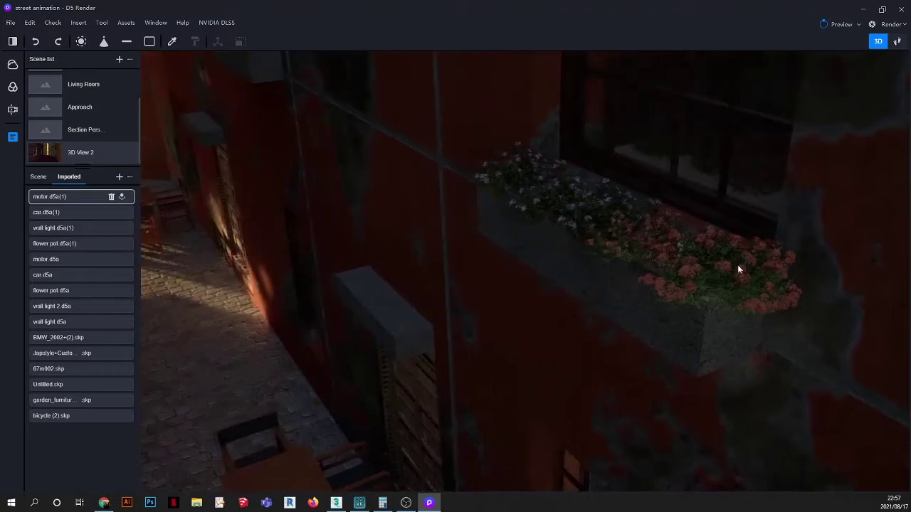
click(699, 269)
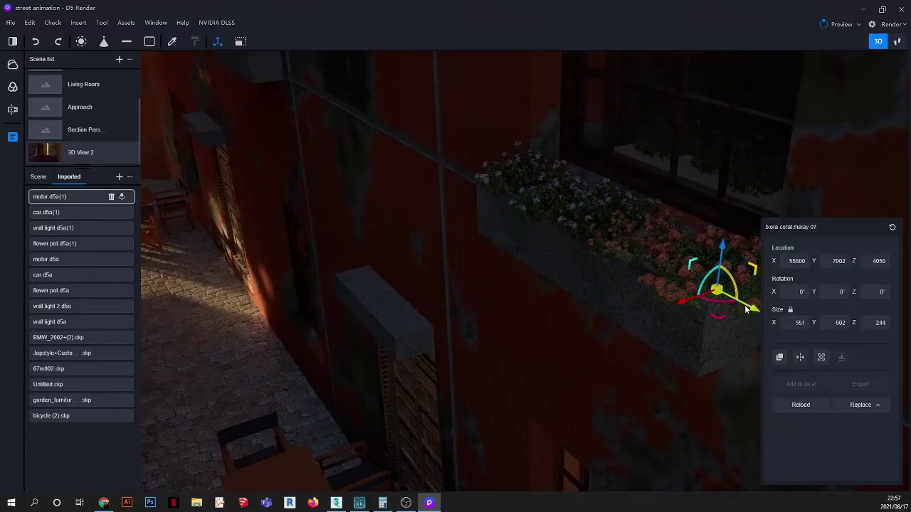
drag(729, 304, 715, 299)
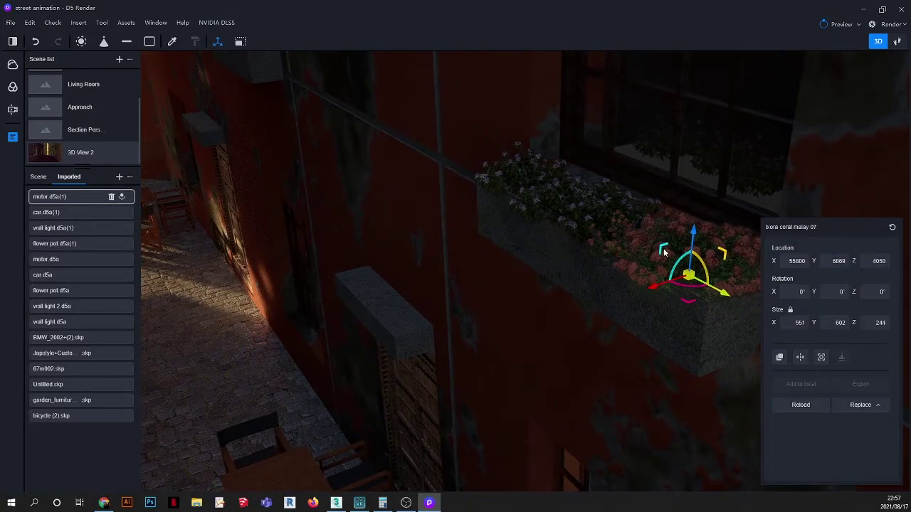
scroll(664, 252, up, 1)
click(632, 239)
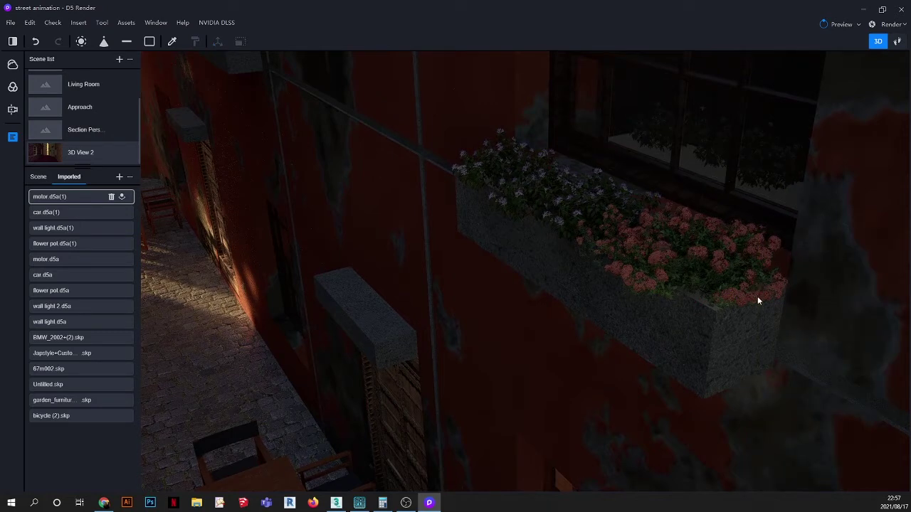
- Group the coral Ixora plants with the white-flowering plants in the window planter and shift the group slightly toward the street
scroll(731, 264, up, 3)
click(714, 259)
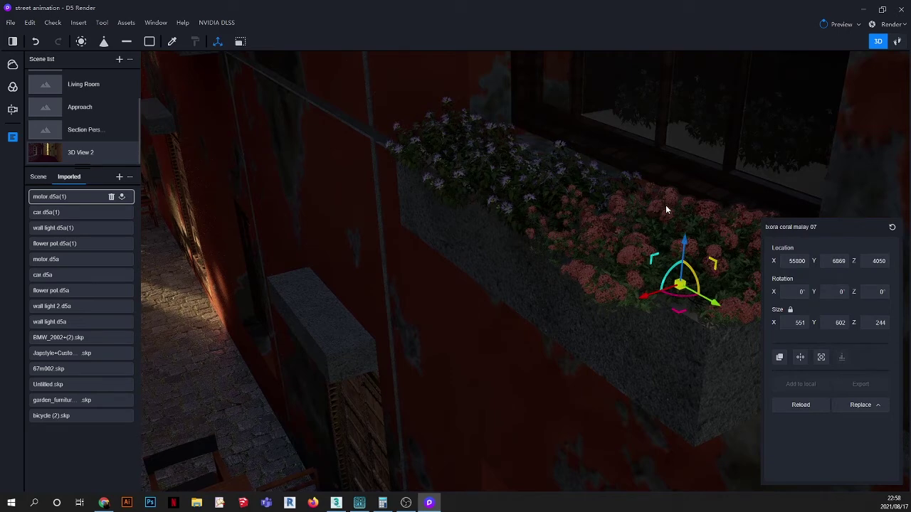
click(666, 207)
click(721, 259)
click(629, 262)
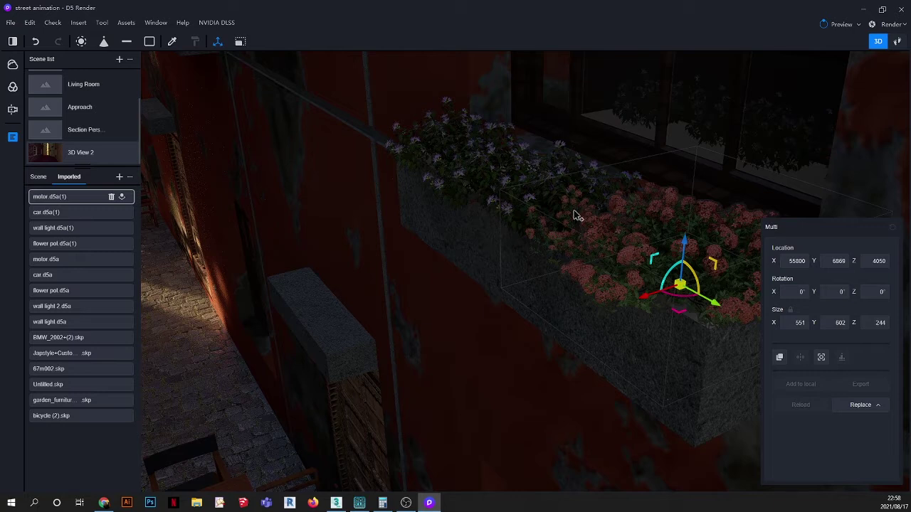
ctrl+click(539, 168)
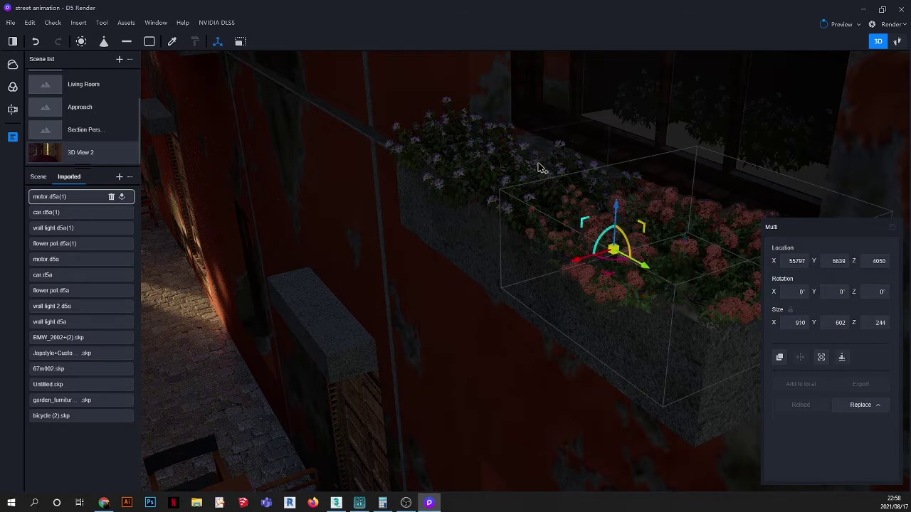
ctrl+click(470, 126)
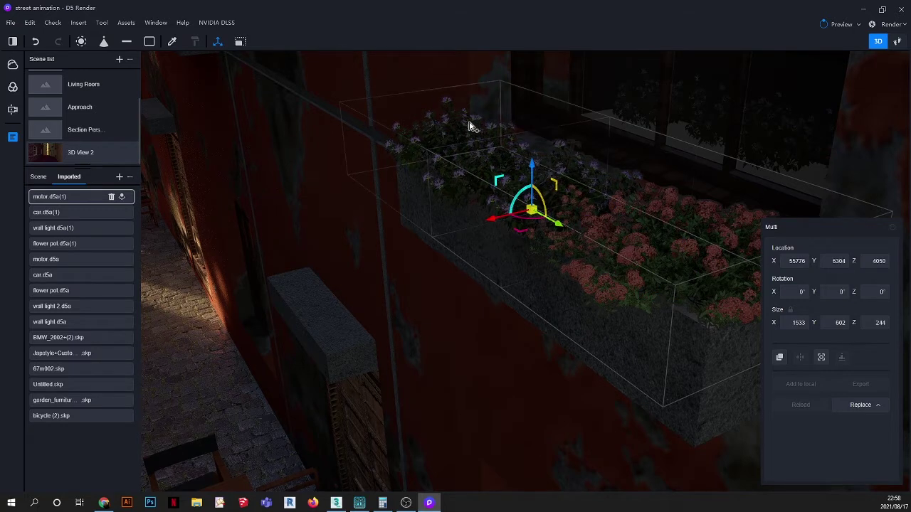
click(28, 23)
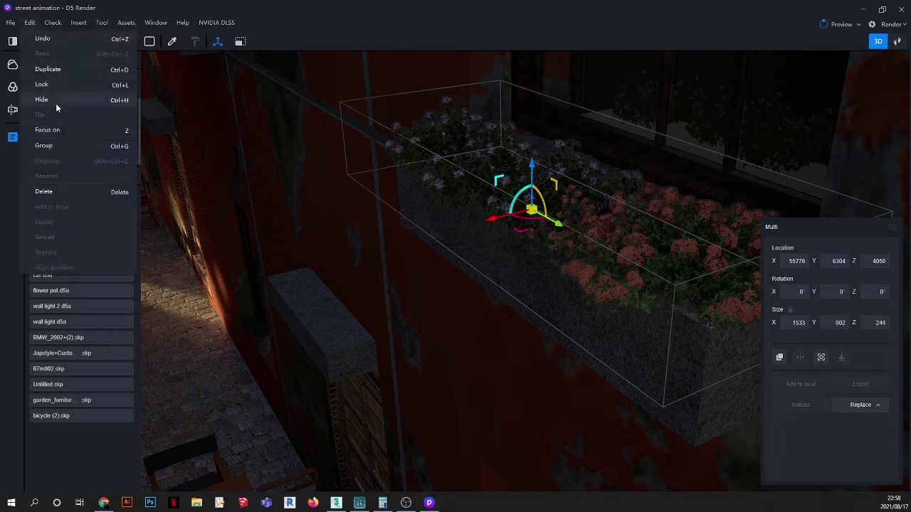
click(57, 145)
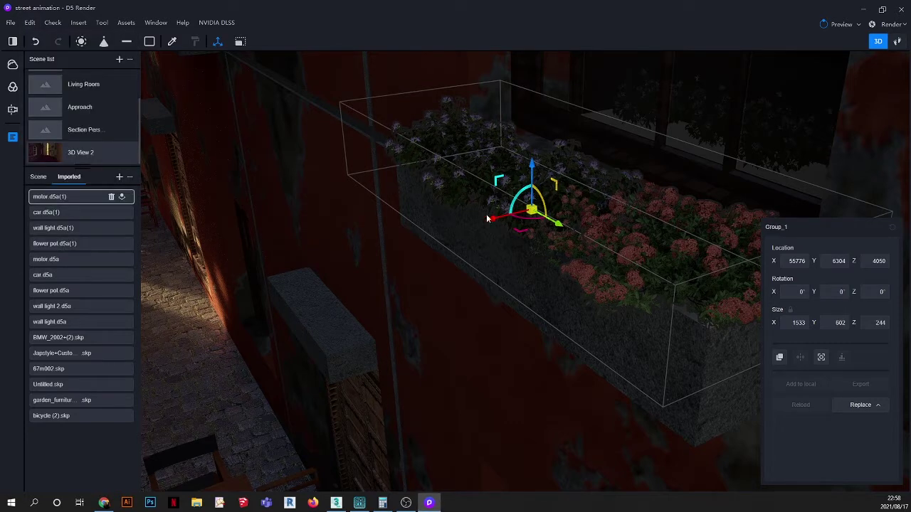
mouse_move(490, 219)
mouse_down()
mouse_move(324, 250)
mouse_move(496, 226)
mouse_move(488, 227)
mouse_up()
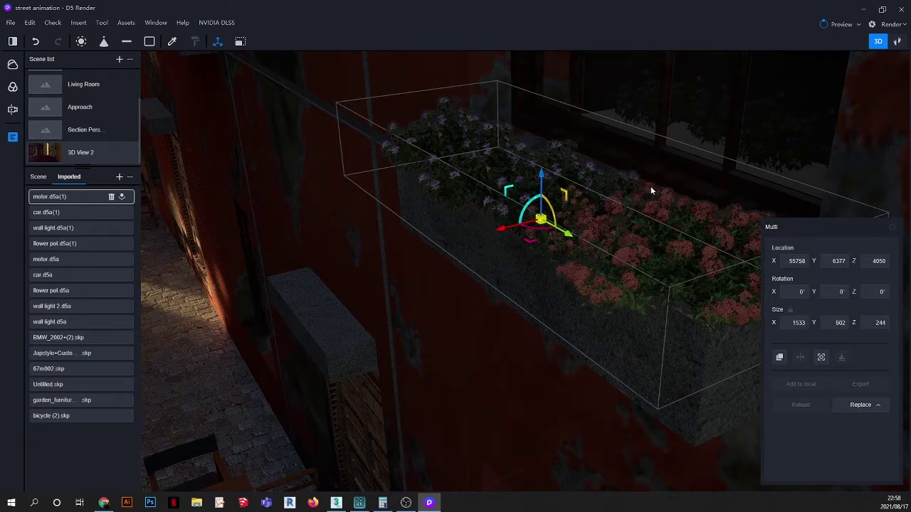
- Combine all selected flowers of the window planter into one group and undo a trial move of that group
click(30, 22)
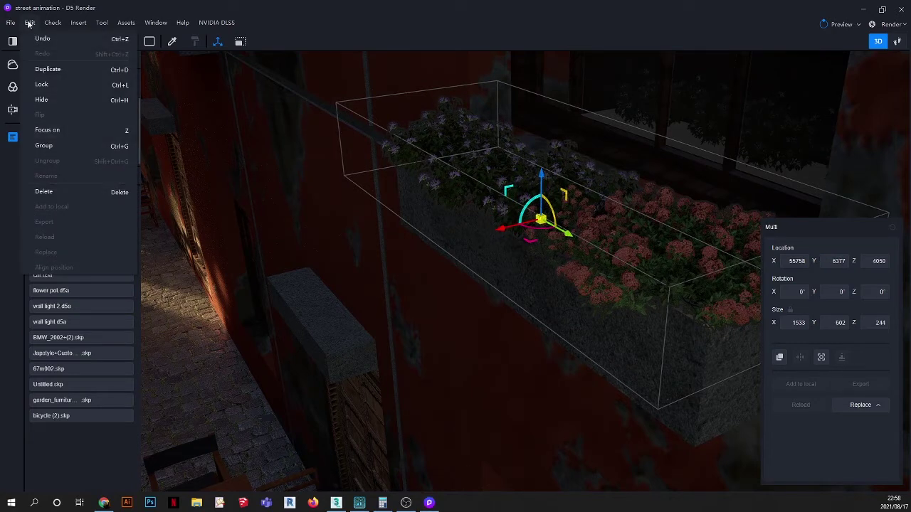
click(55, 145)
drag(486, 232, 400, 253)
key(ctrl+z)
key(ctrl+z)
key(ctrl+z)
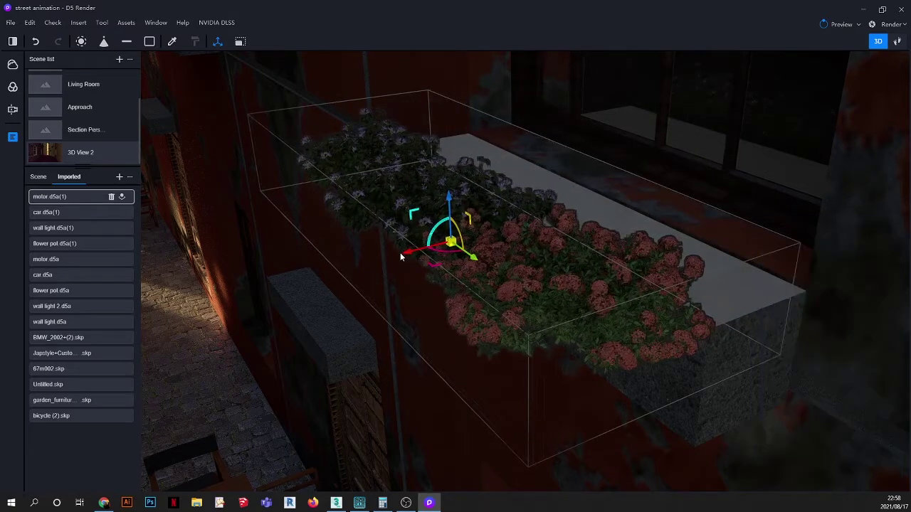
key(ctrl+y)
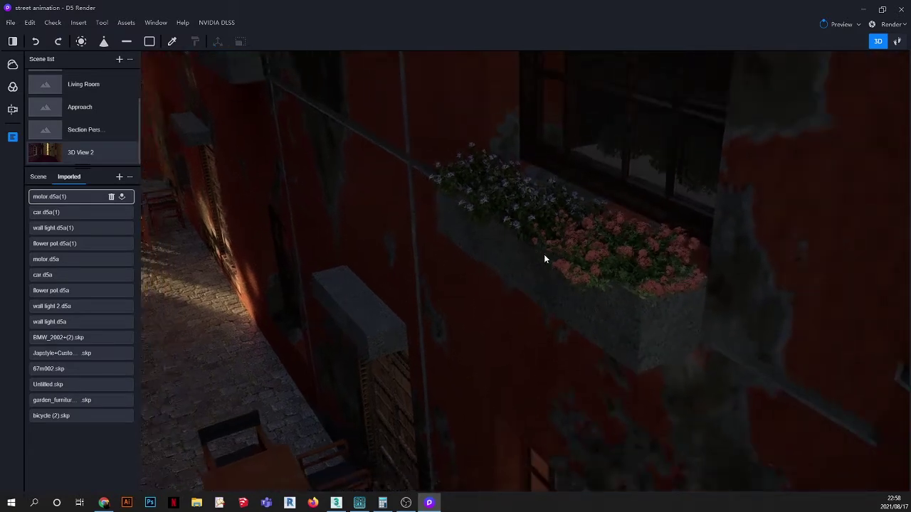
- Duplicate the planter's flower group and move the copy out over the street to about X 55173, Y 5483, Z 3665
click(582, 241)
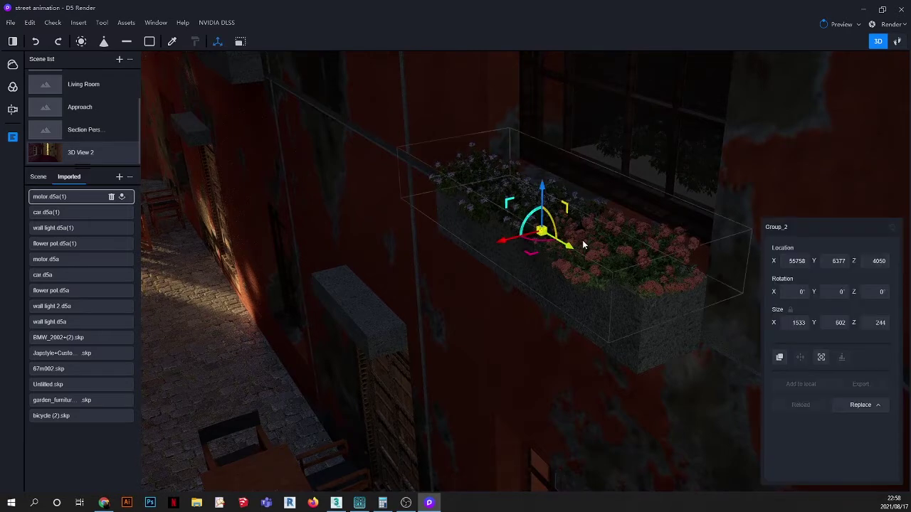
click(31, 24)
click(62, 70)
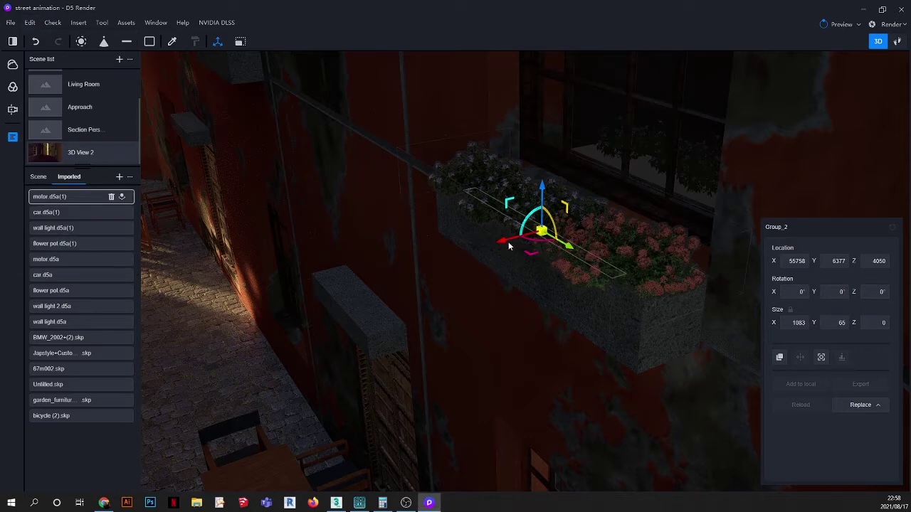
drag(476, 249, 366, 271)
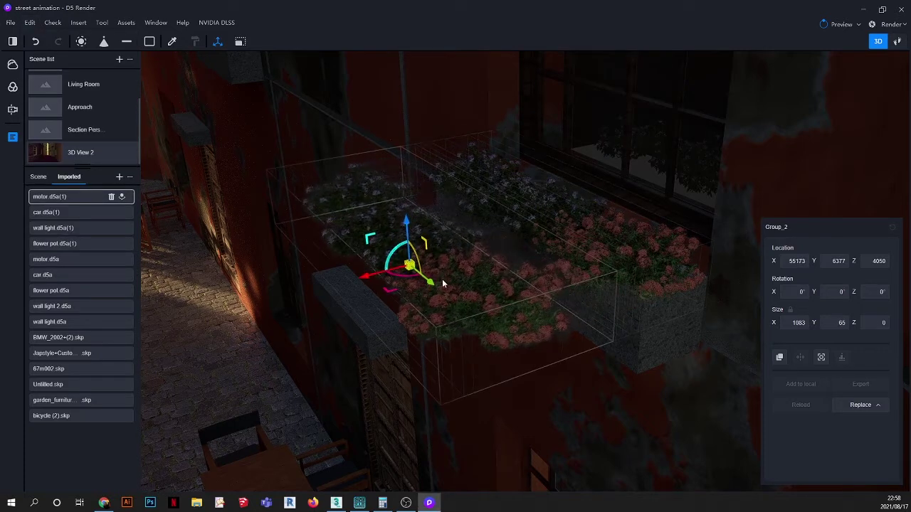
drag(432, 284, 388, 264)
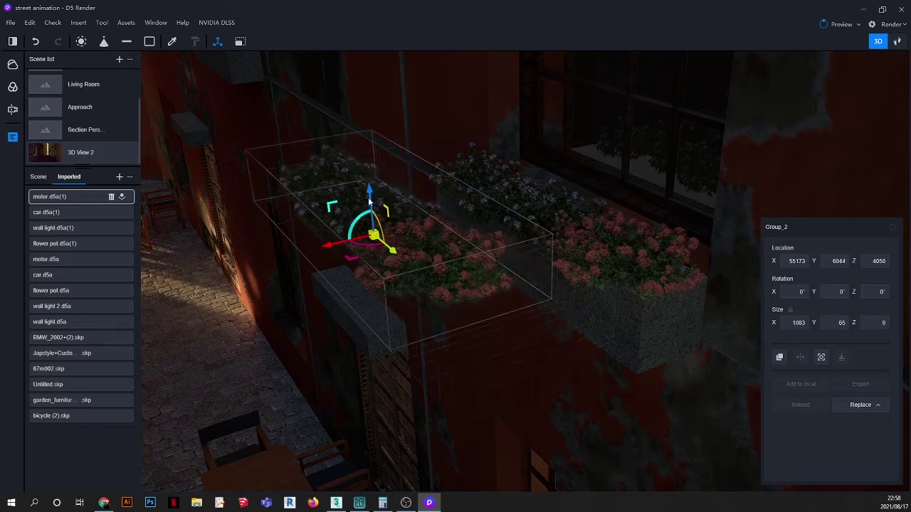
drag(369, 202, 323, 228)
- Lower the copied flower group toward the height of the small planter, to about Z 2728
scroll(395, 321, up, 4)
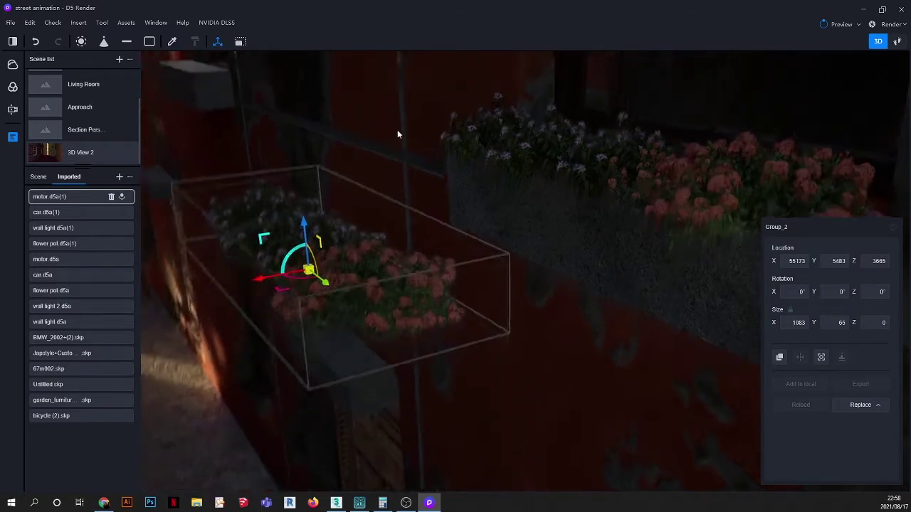
drag(304, 305, 308, 398)
scroll(372, 228, down, 2)
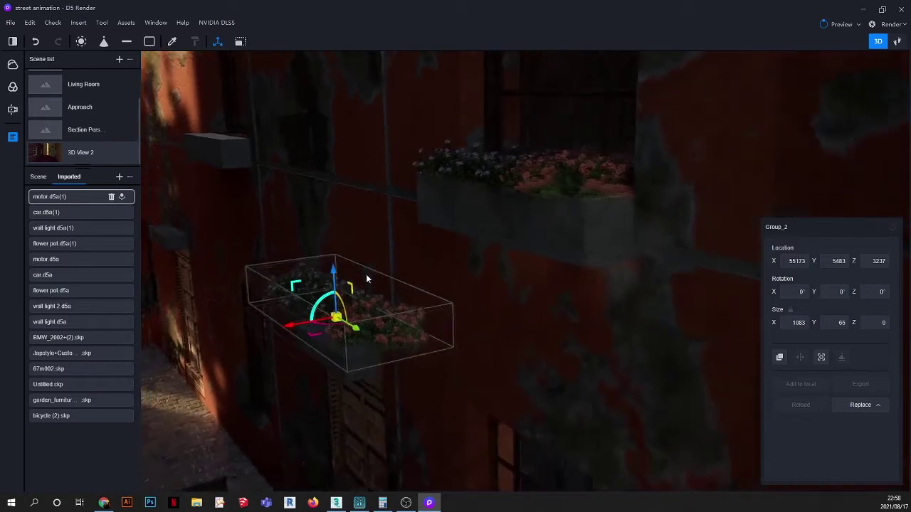
scroll(336, 191, down, 3)
drag(321, 210, 338, 307)
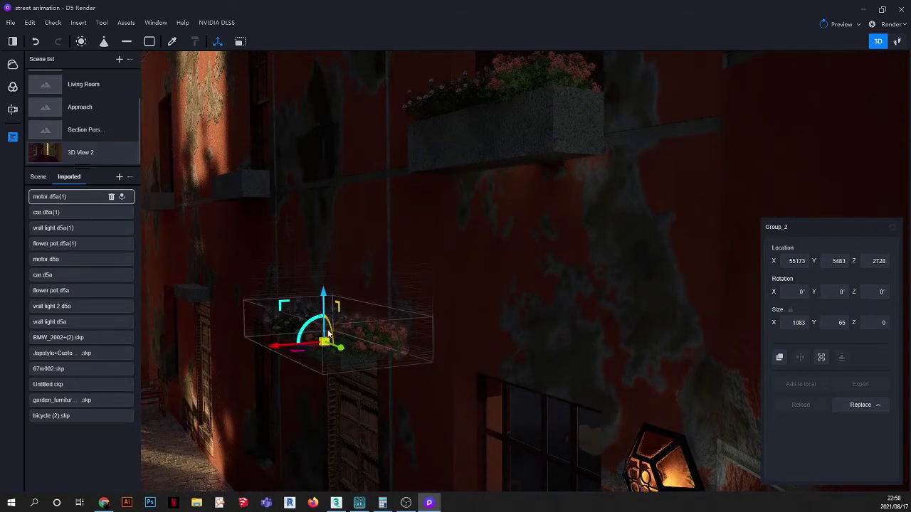
scroll(327, 334, up, 3)
- Position the copied flower group in the small planter on the wall below, at about X 55804, Y 3794, Z 2510
key(e)
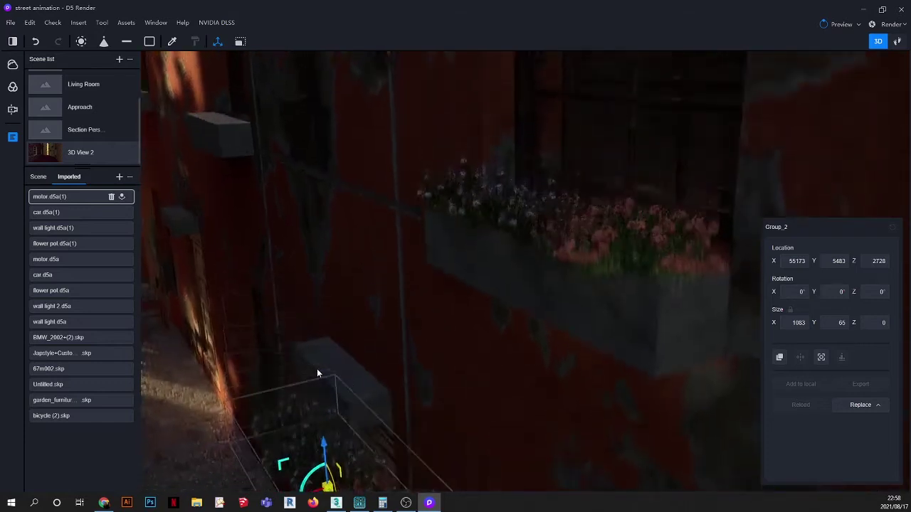
scroll(360, 317, down, 2)
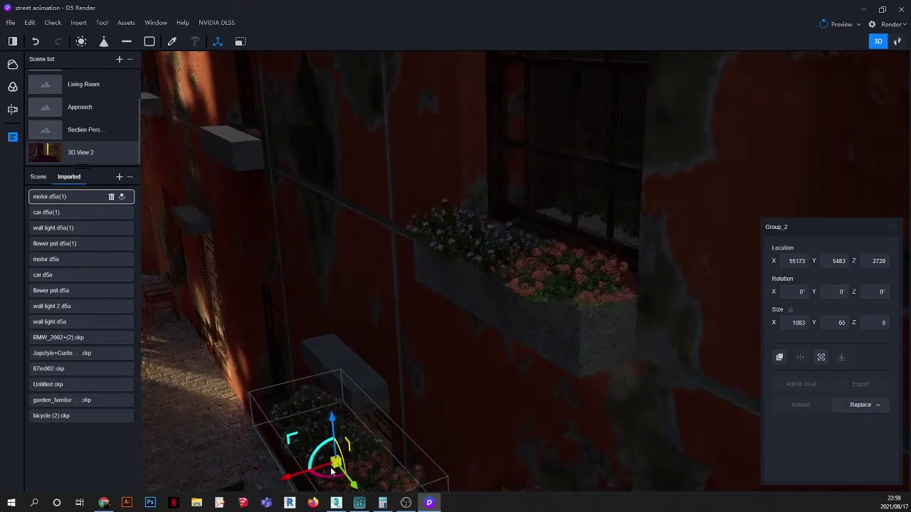
drag(340, 447, 344, 350)
right_drag(345, 349, 405, 298)
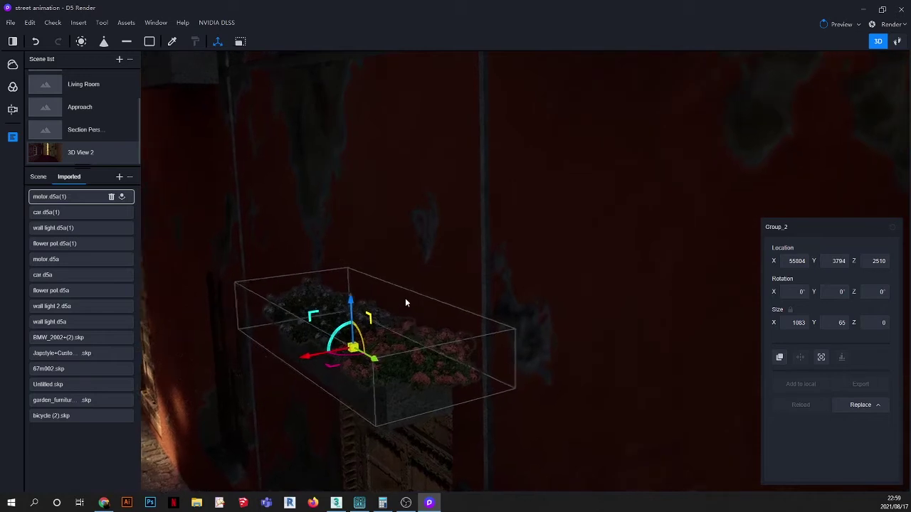
right_drag(335, 333, 371, 320)
scroll(373, 354, up, 1)
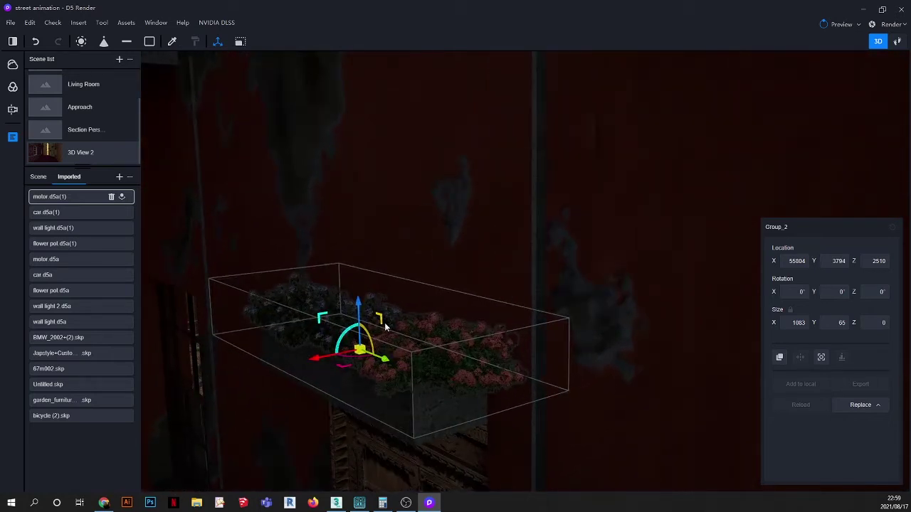
right_drag(385, 326, 289, 440)
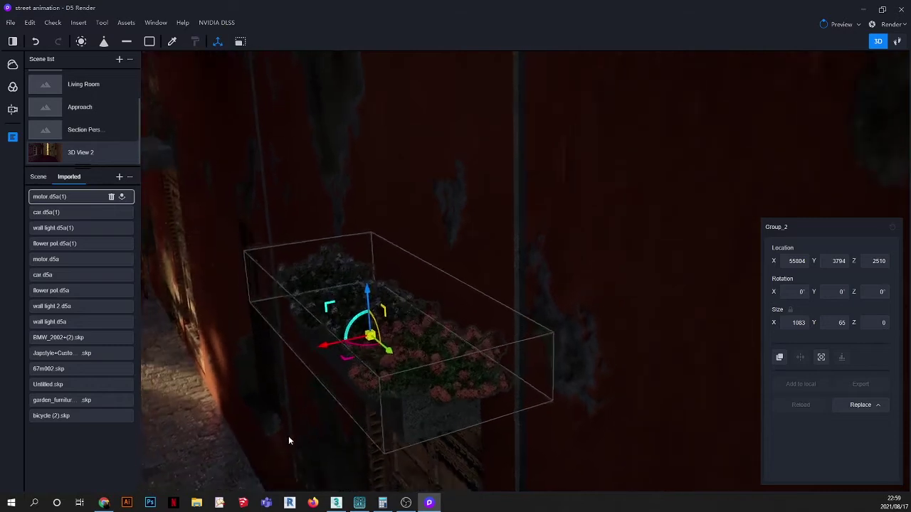
- Duplicate the flower group and place the copy in the farther planter above the shuttered window, at about X 55884, Y -2652, Z 2510
scroll(456, 356, down, 3)
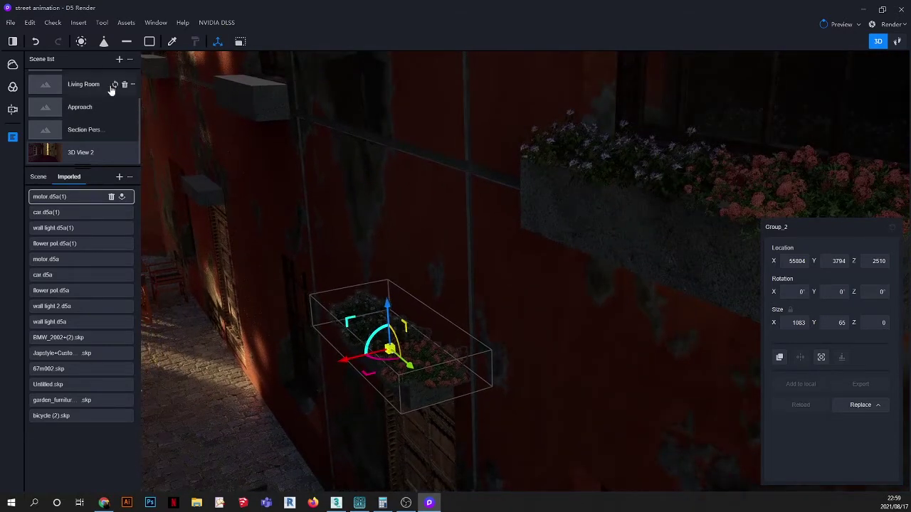
click(30, 22)
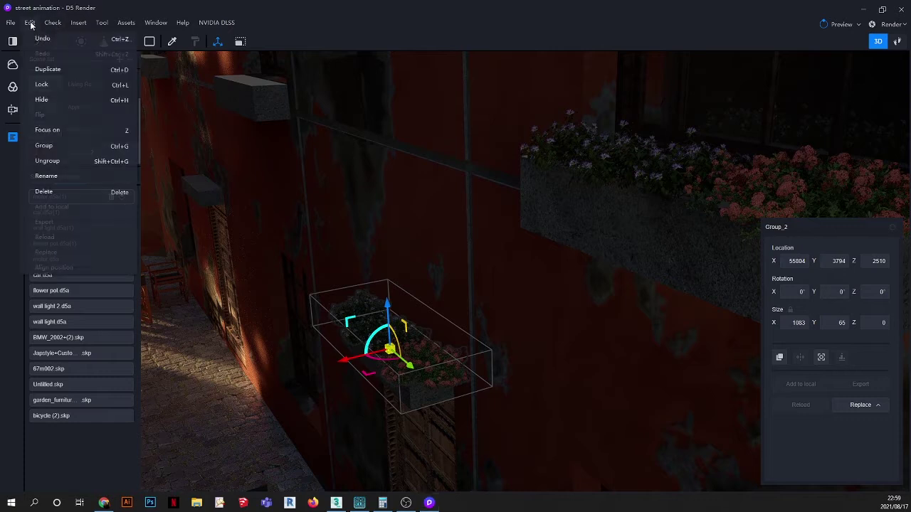
click(45, 69)
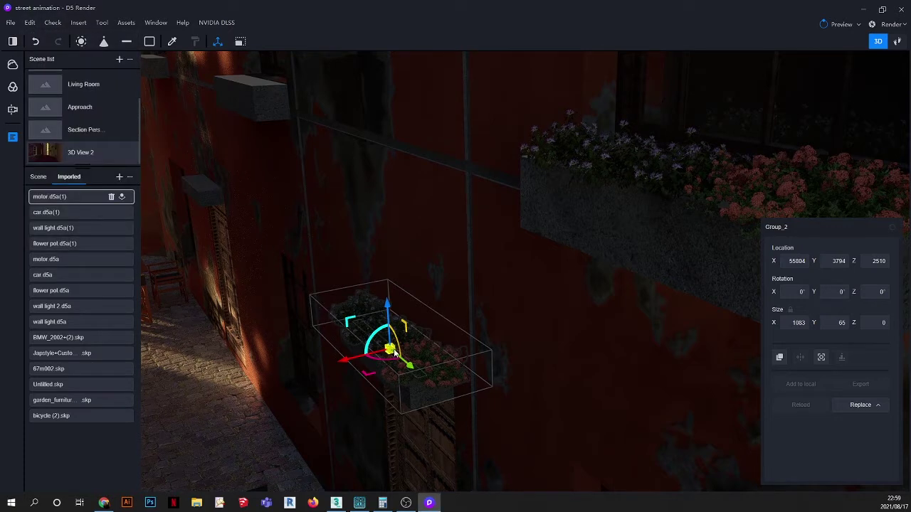
drag(368, 323, 206, 164)
middle_drag(207, 164, 411, 301)
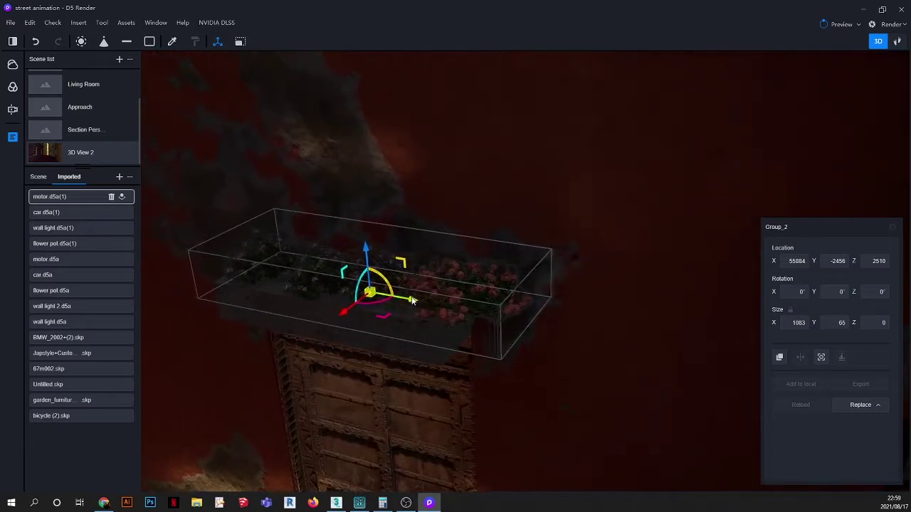
drag(393, 297, 373, 295)
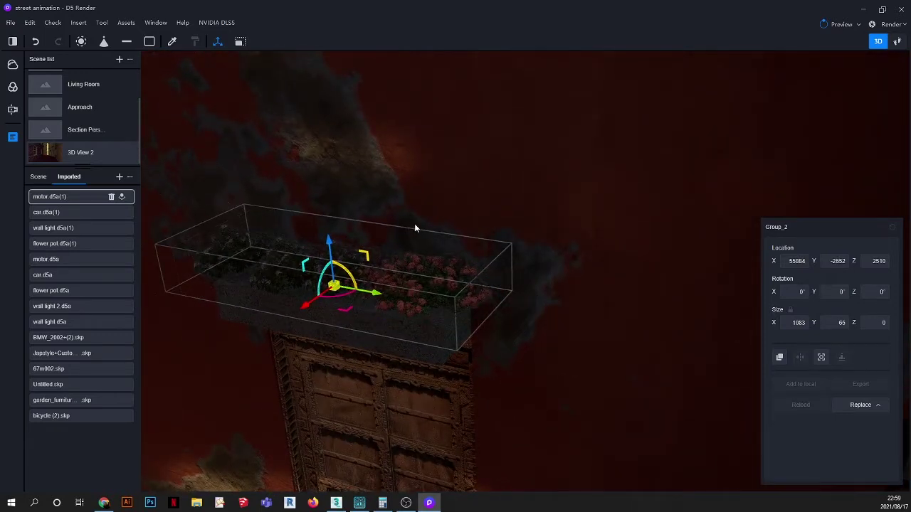
- Move a further copy of the flower group along the wall to about X 56009, Y -1371, Z 2542, and deselect it
key(ctrl+g)
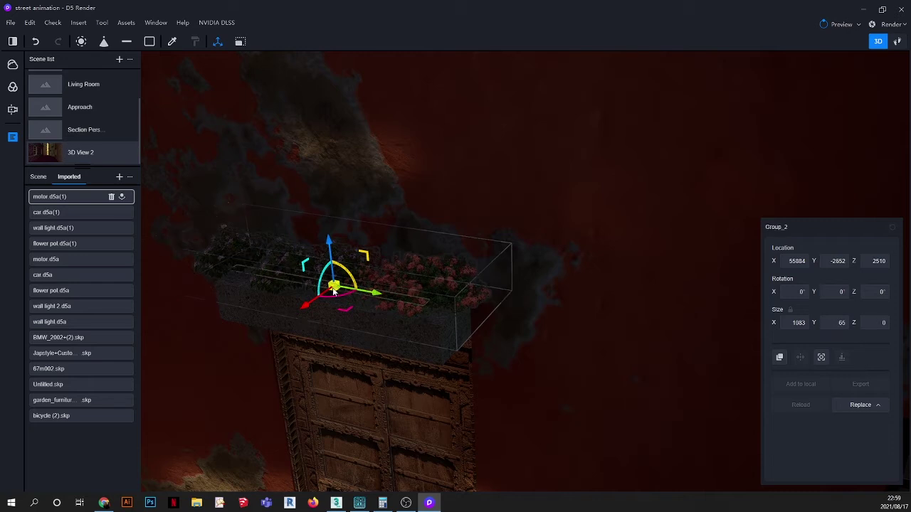
drag(522, 301, 604, 318)
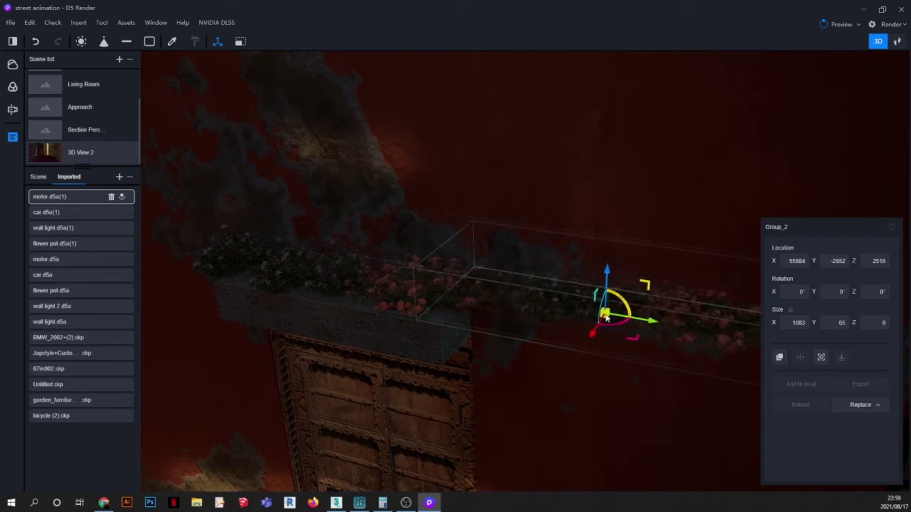
key(i)
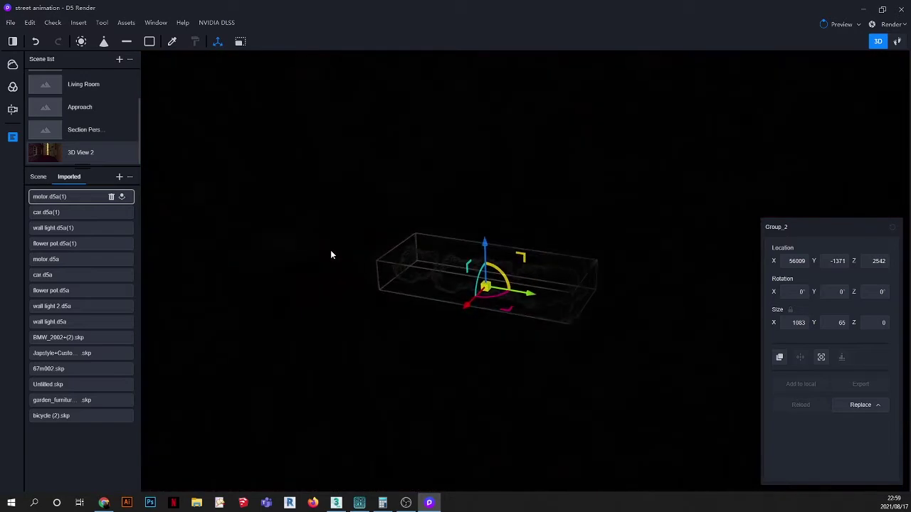
key(i)
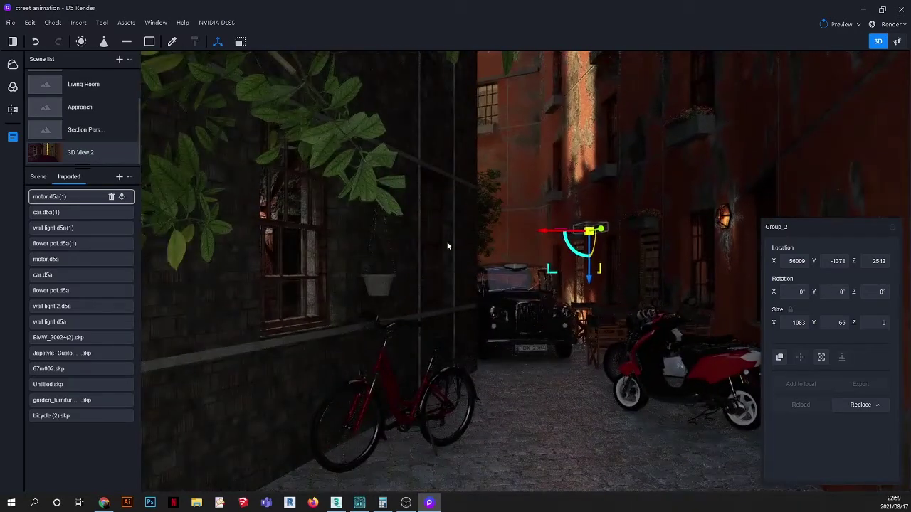
key(Escape)
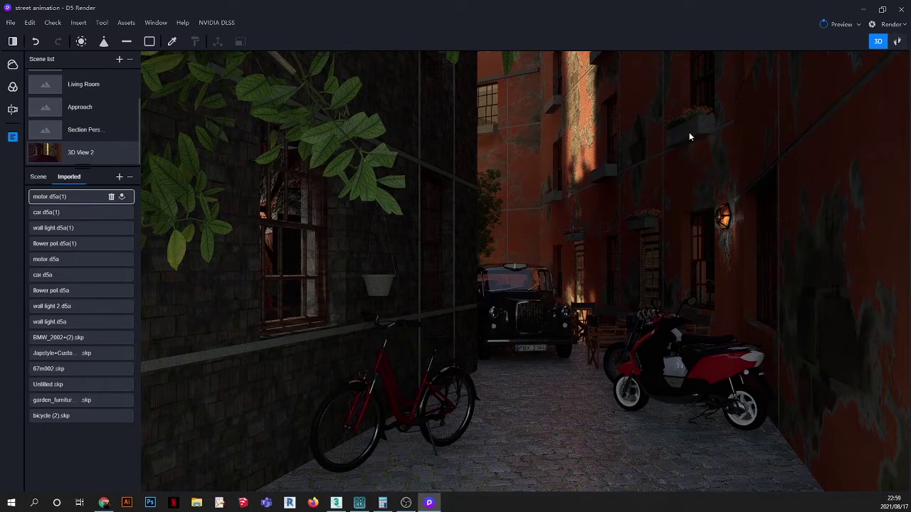
- Copy the flower group from the lower planter into the empty upper window planter, at about X 55739, Y 852, Z 4050
scroll(569, 178, up, 5)
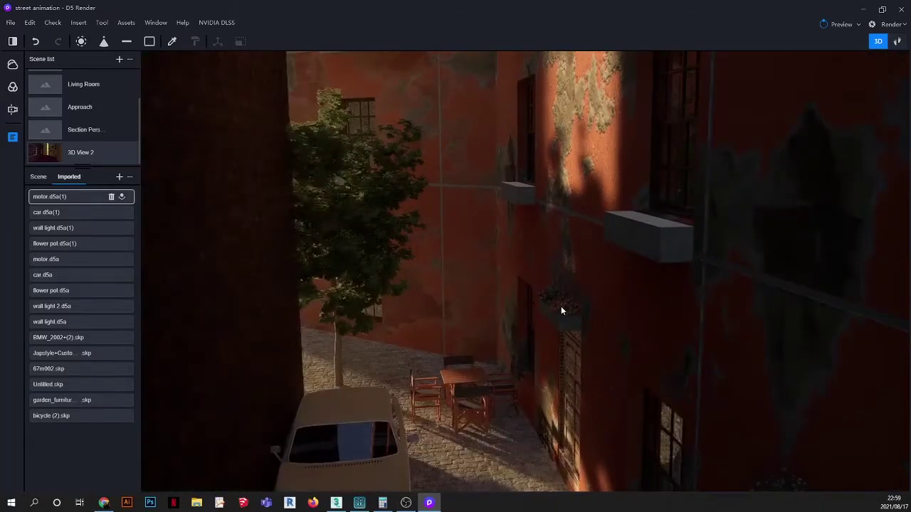
click(561, 307)
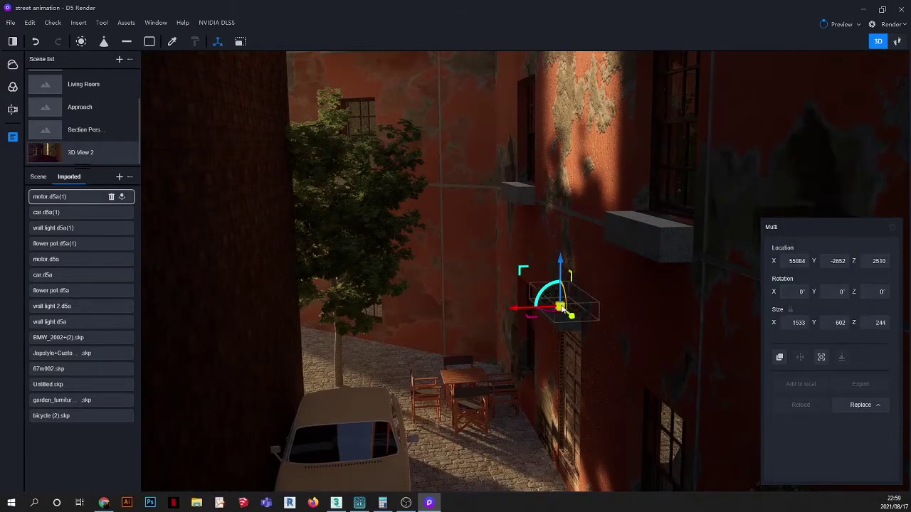
drag(562, 308, 652, 218)
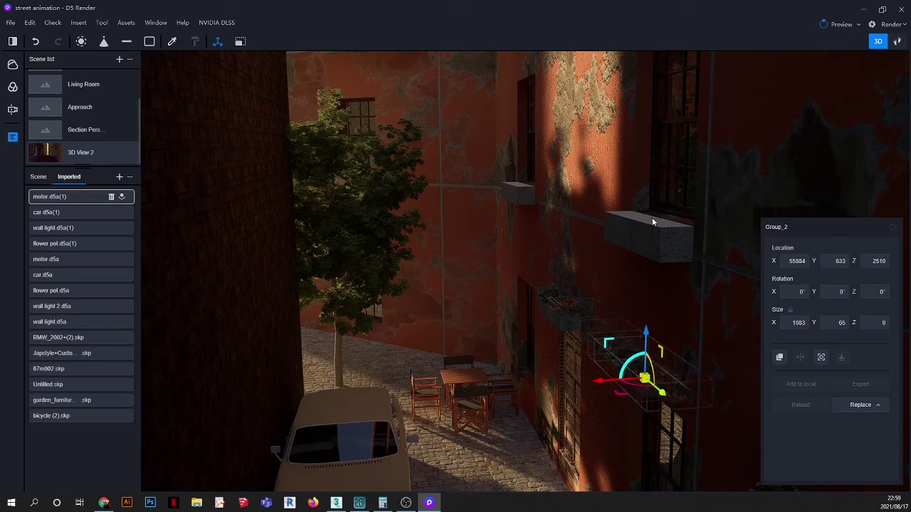
drag(644, 376, 644, 224)
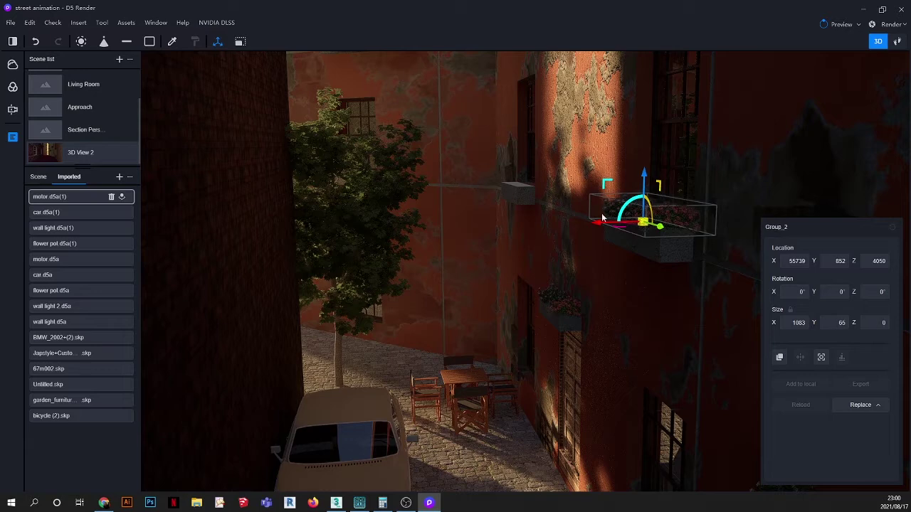
- Copy the flower group into the farthest upper planter at about X 55824, Y -5368, Z 4050, and return to the 3D View 2 scene
drag(644, 223, 522, 187)
scroll(509, 174, up, 6)
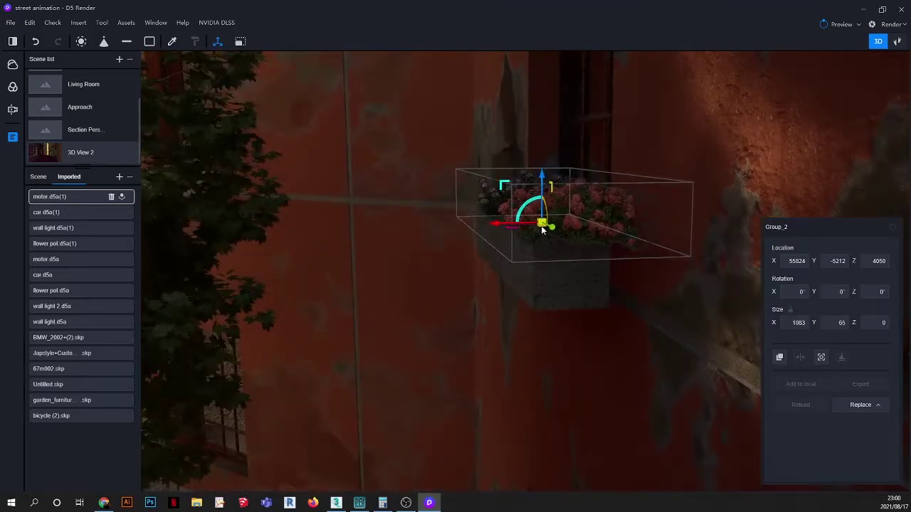
drag(542, 223, 537, 217)
click(62, 154)
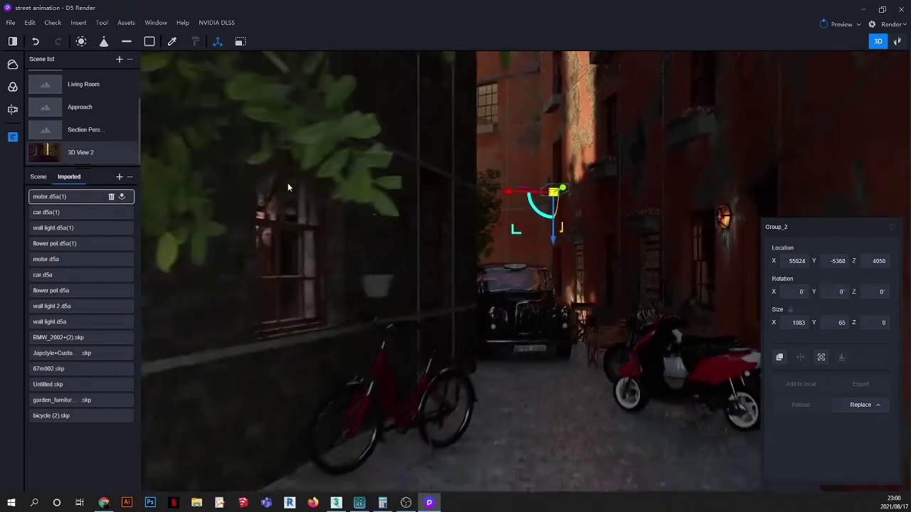
key(Escape)
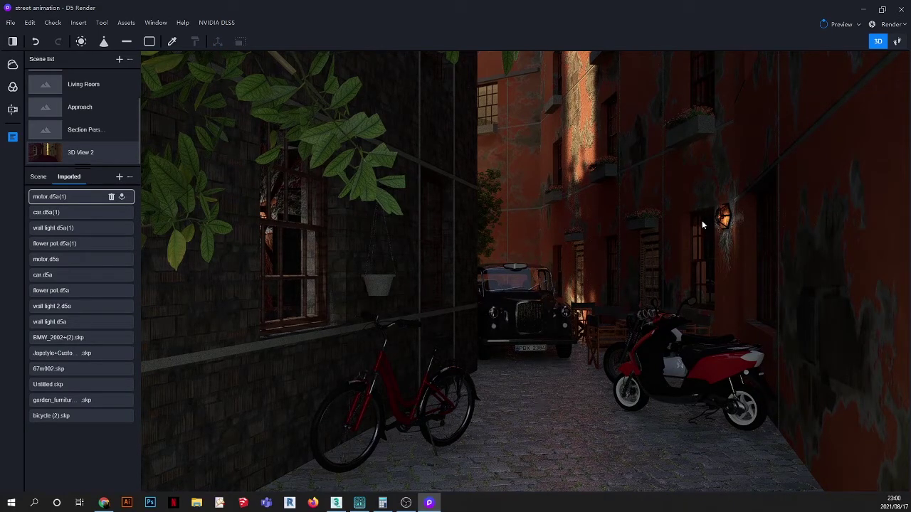
- Select the wall light on the red wall and switch to the top wireframe view
scroll(618, 282, down, 3)
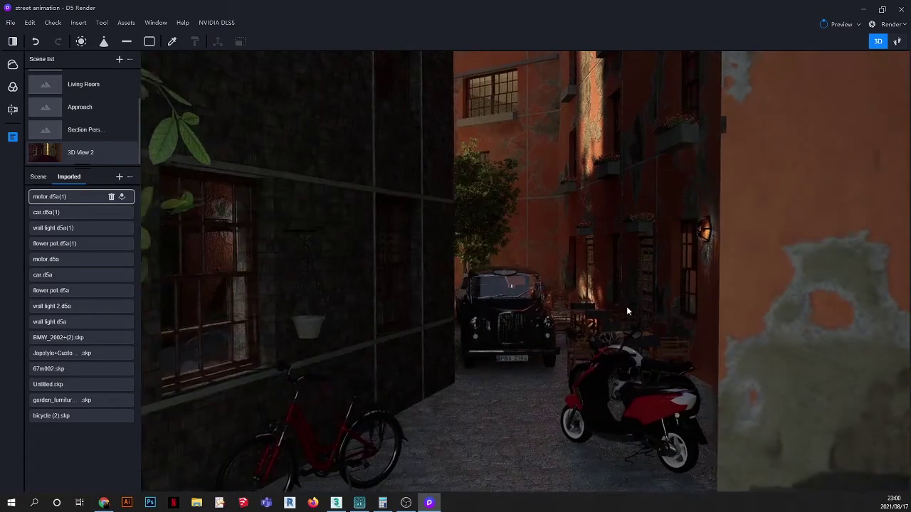
middle_drag(626, 308, 625, 416)
scroll(620, 410, up, 5)
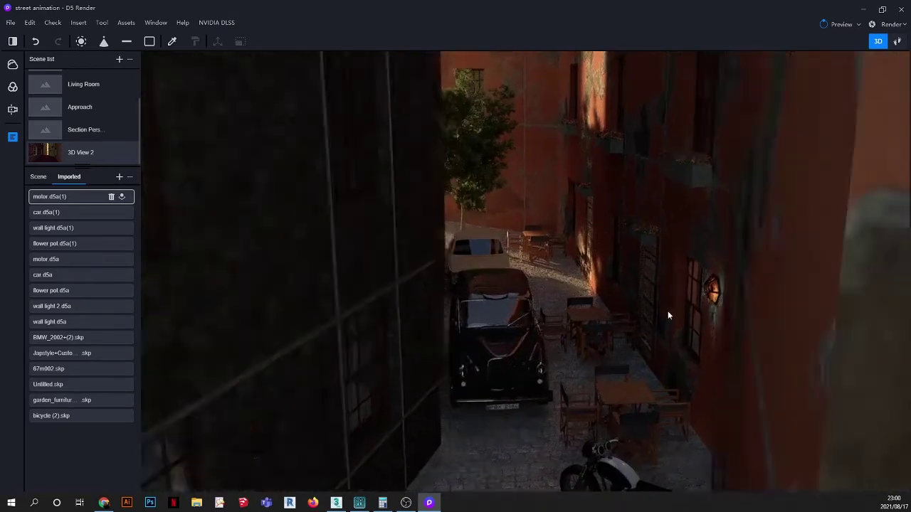
click(727, 275)
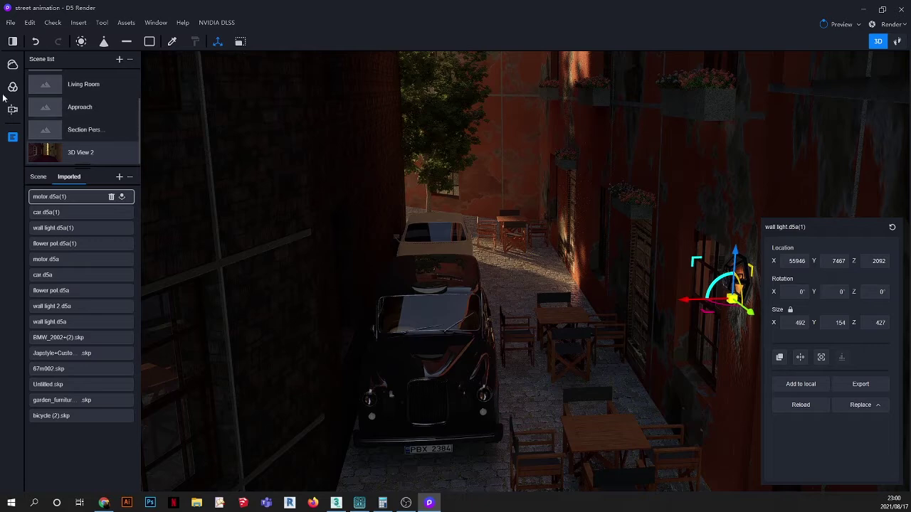
click(105, 105)
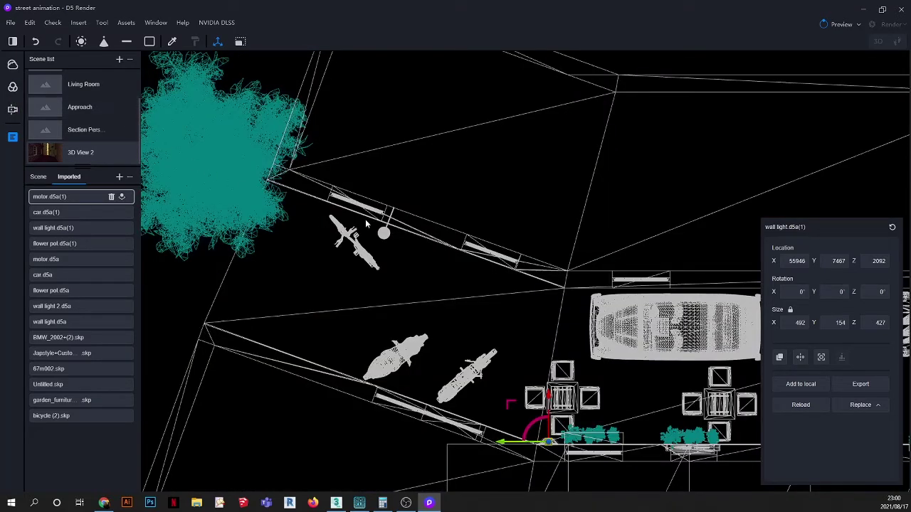
- Copy the selected wall light and paste a duplicate in the top view
middle_drag(503, 358, 390, 258)
scroll(452, 352, up, 5)
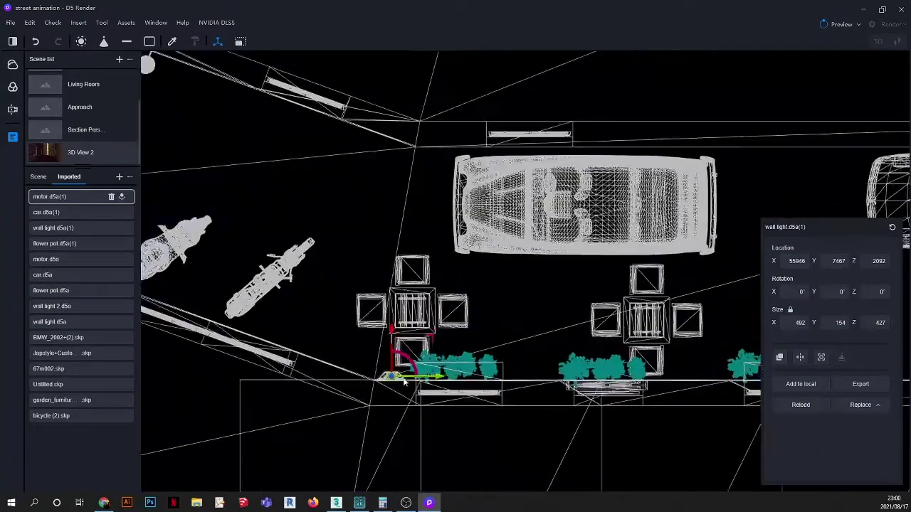
middle_drag(353, 411, 478, 268)
scroll(481, 271, up, 10)
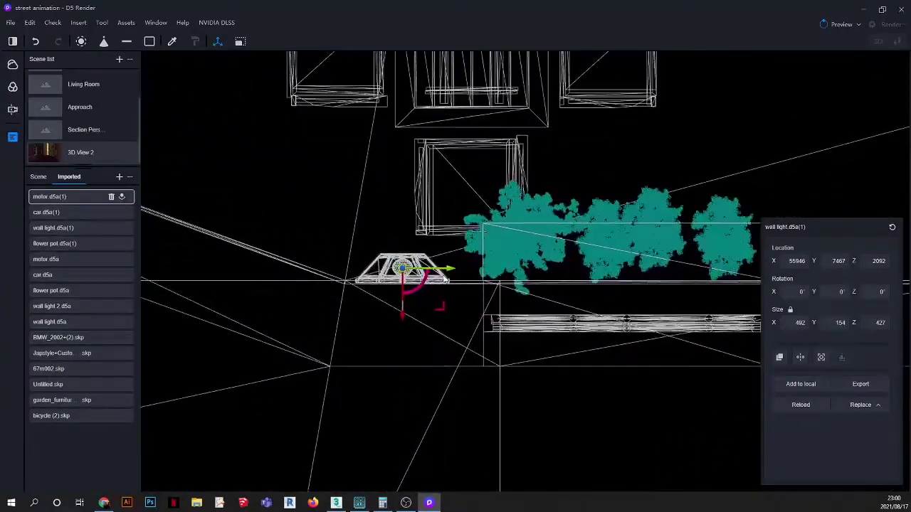
scroll(353, 273, up, 2)
middle_drag(403, 268, 636, 264)
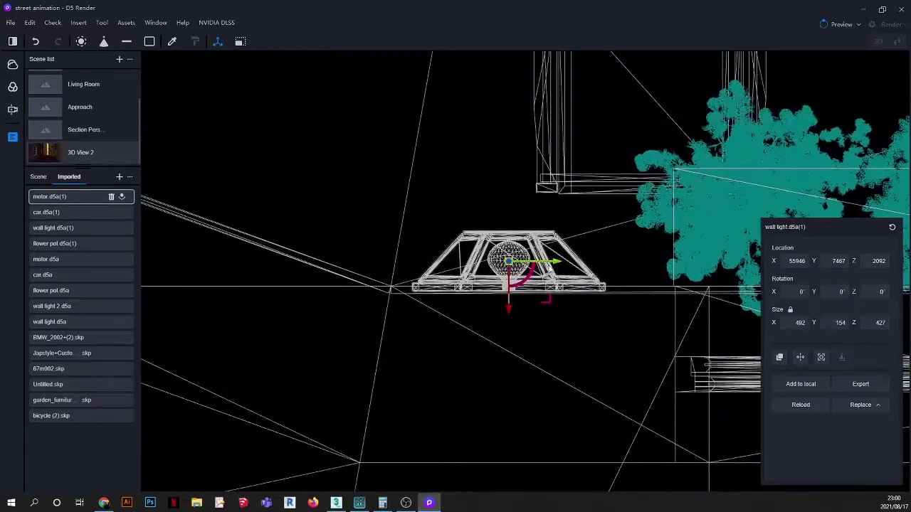
scroll(480, 265, up, 4)
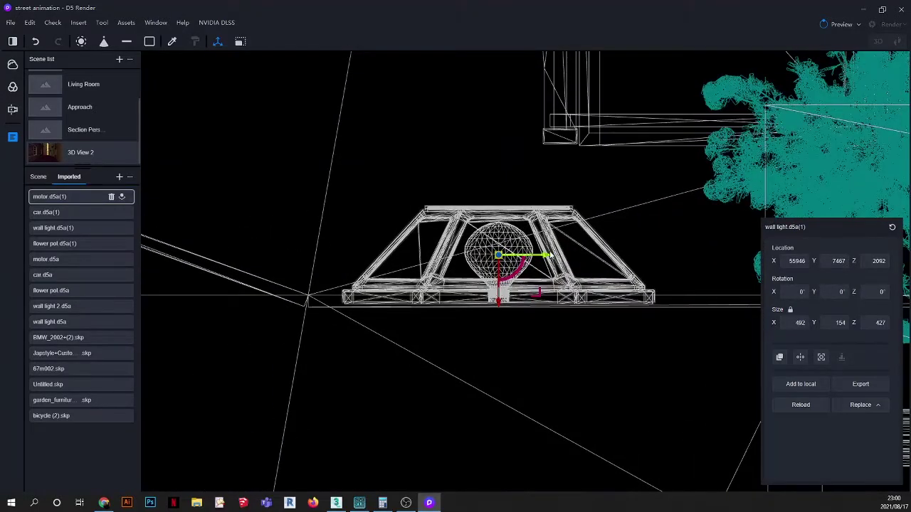
scroll(482, 271, down, 2)
key(ctrl+v)
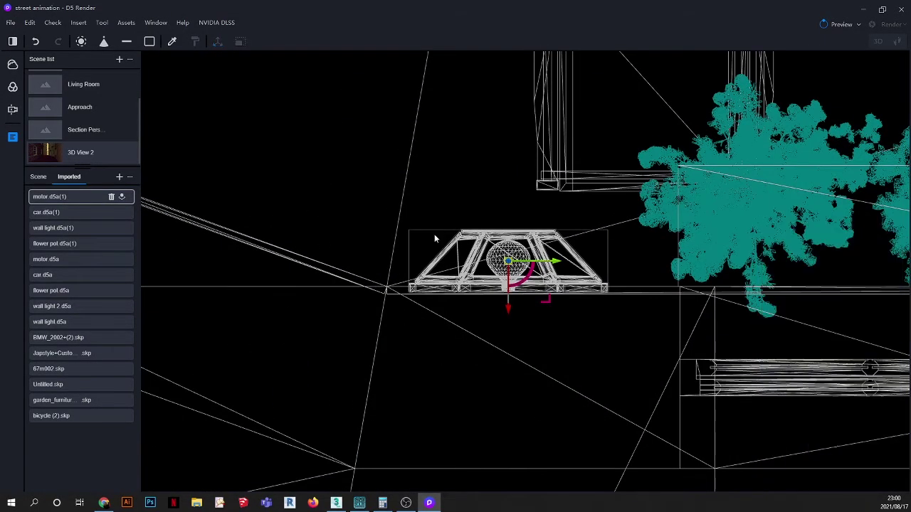
- Place the pasted wall light against the opposite wall beside the parked car, at about X 52031, Y 3743
scroll(453, 257, down, 3)
middle_drag(619, 162, 562, 241)
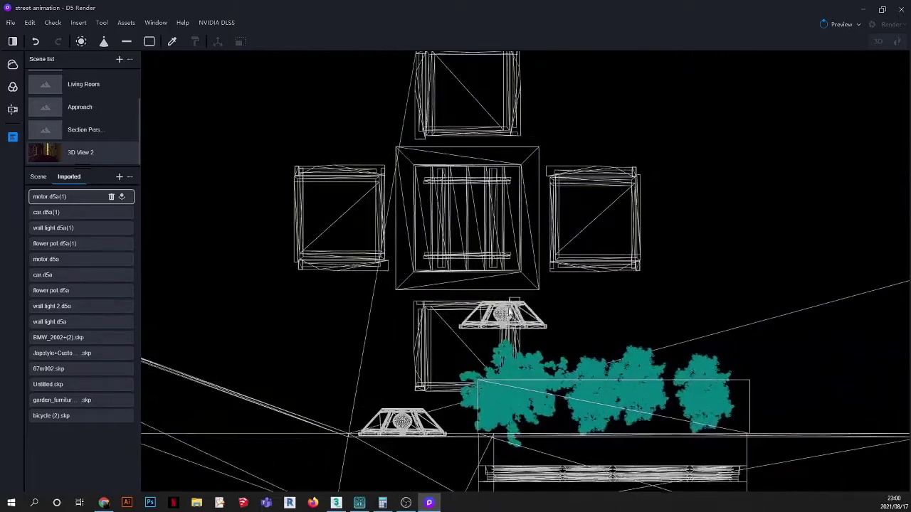
scroll(544, 260, down, 5)
middle_drag(570, 196, 534, 265)
middle_drag(585, 178, 534, 253)
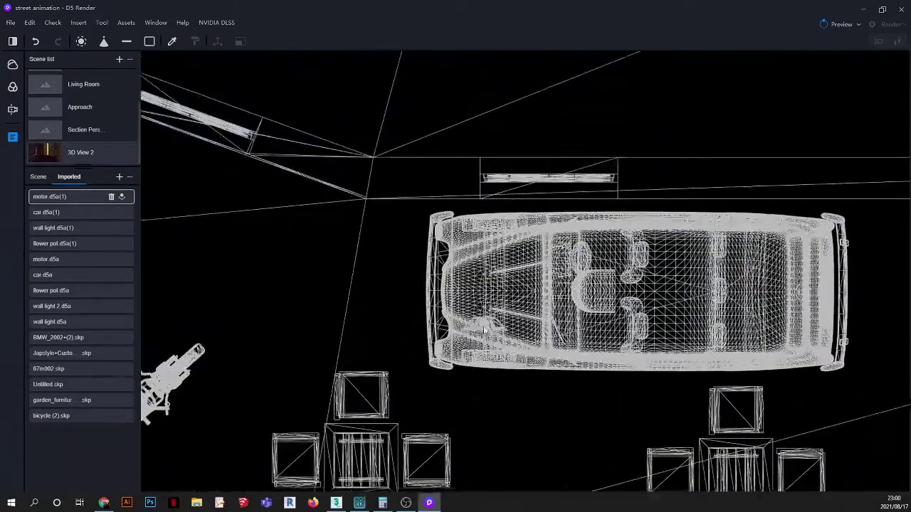
scroll(537, 249, up, 3)
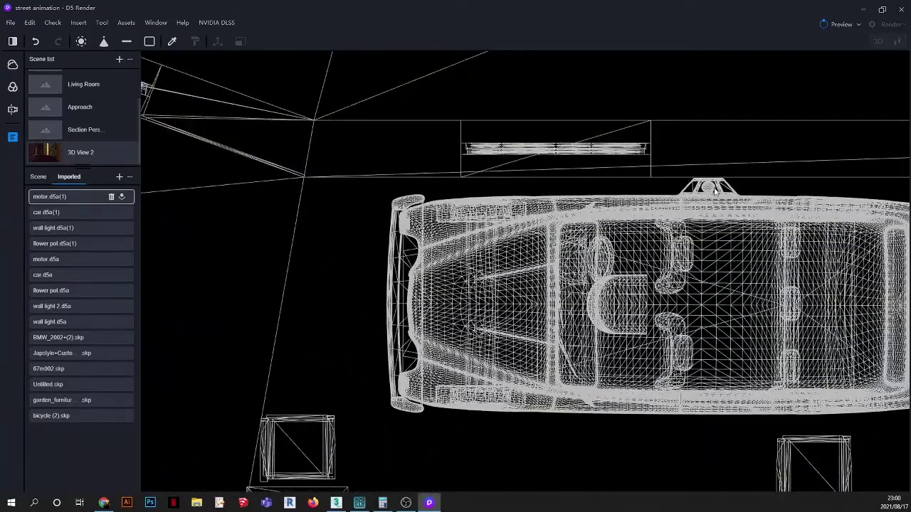
click(720, 188)
middle_drag(720, 189, 489, 224)
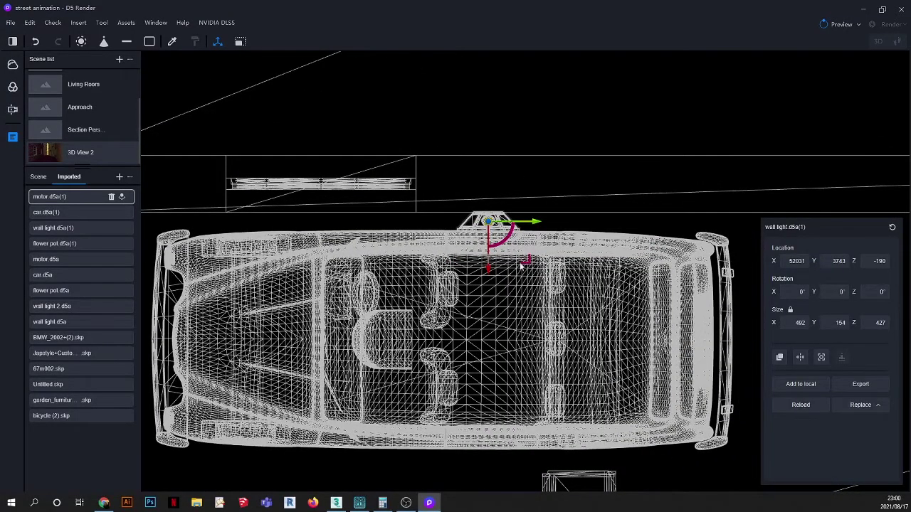
- Set the copied wall light's Y rotation to 180° to turn it toward the opposite wall
drag(501, 244, 511, 242)
click(826, 292)
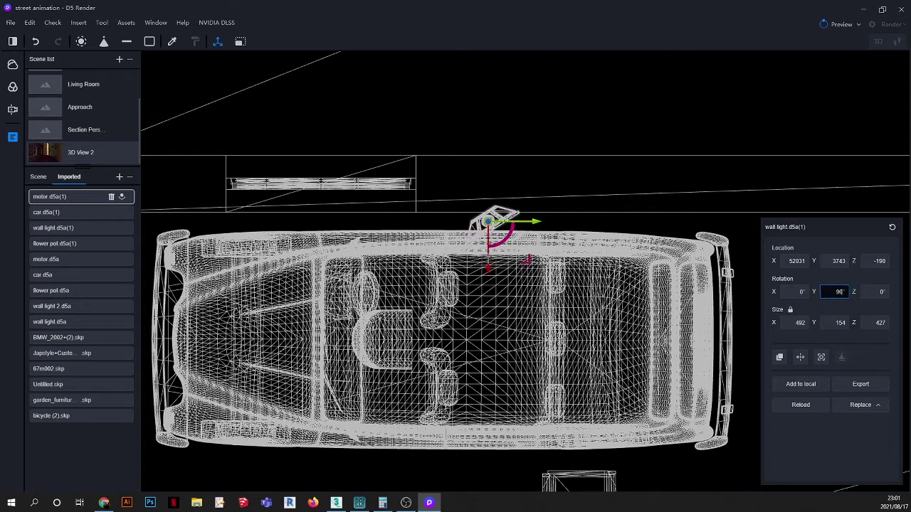
key(Return)
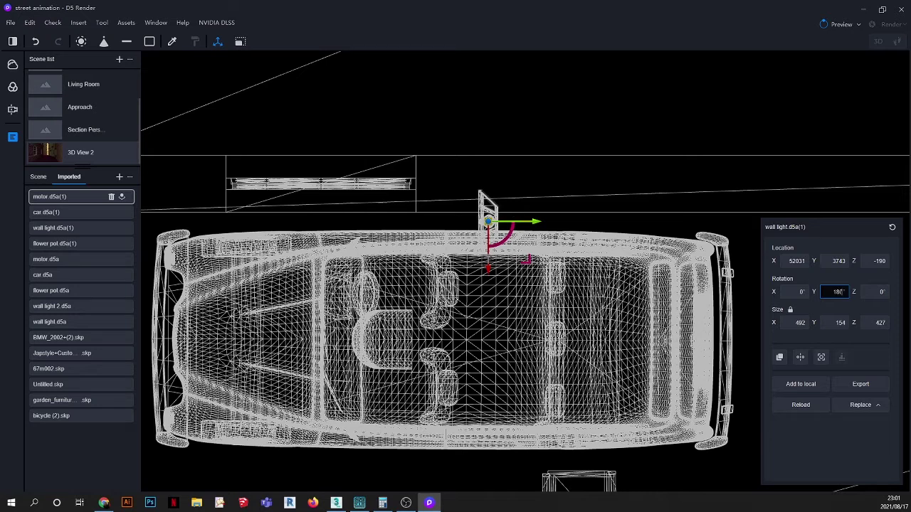
key(Return)
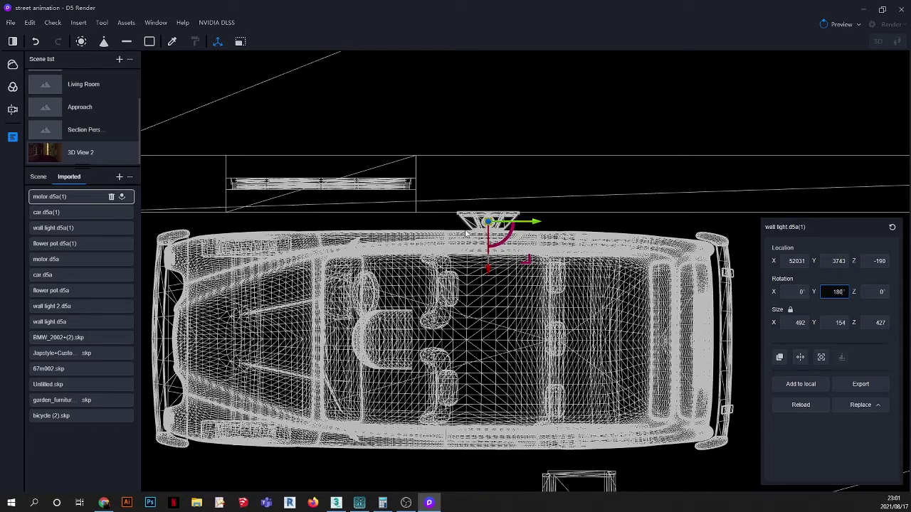
scroll(466, 233, up, 2)
- Raise the copied wall light up the dark wall above the parked taxi, to about Z 2240
click(78, 152)
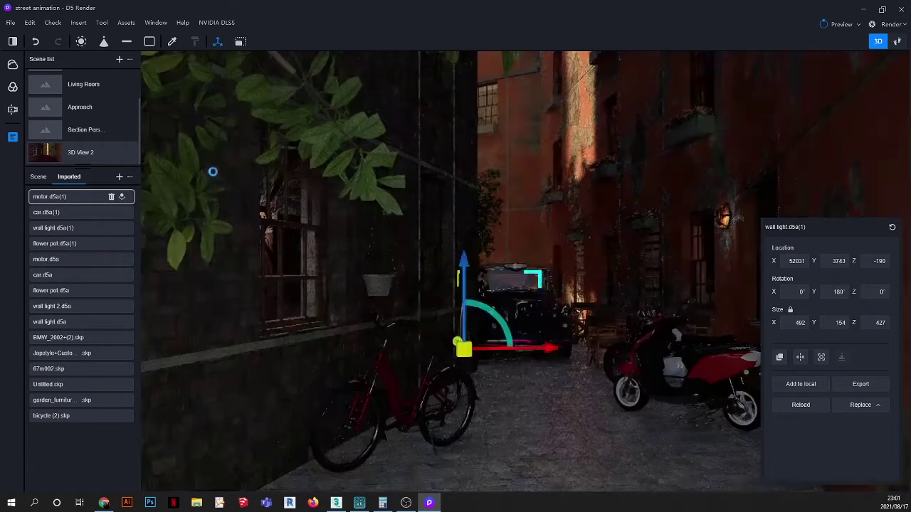
scroll(538, 258, up, 4)
middle_drag(549, 265, 493, 275)
scroll(499, 275, down, 3)
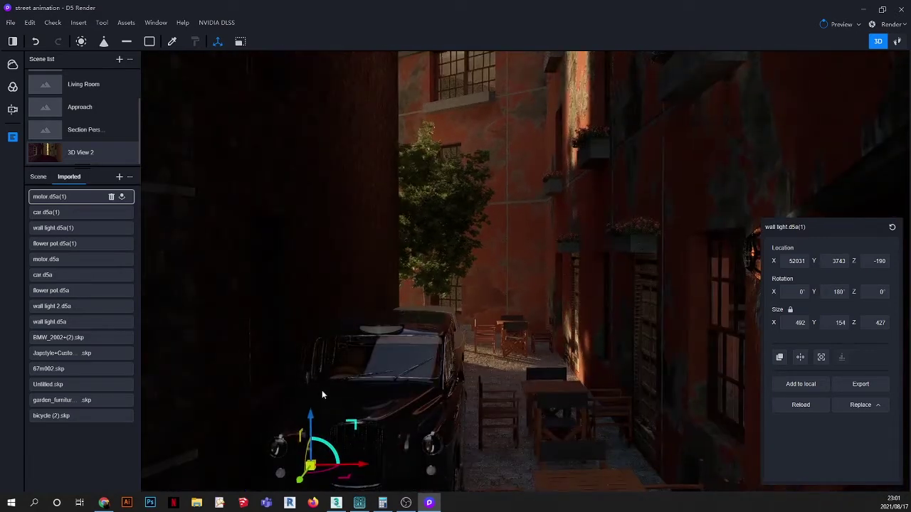
drag(310, 425, 315, 224)
scroll(295, 257, up, 4)
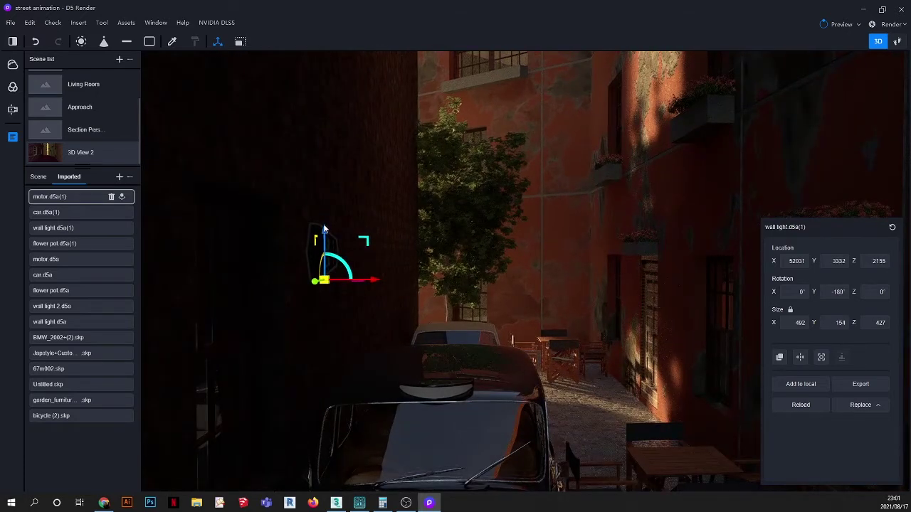
drag(323, 228, 324, 222)
scroll(404, 280, up, 3)
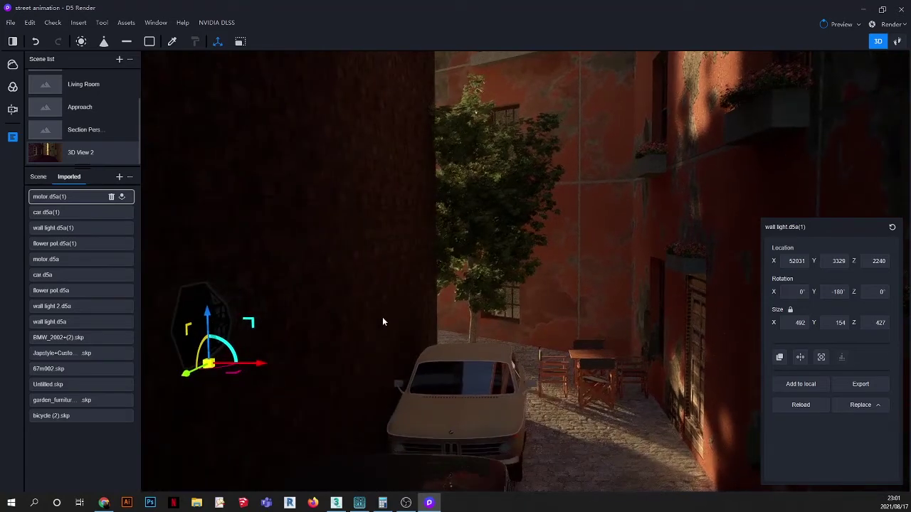
click(56, 42)
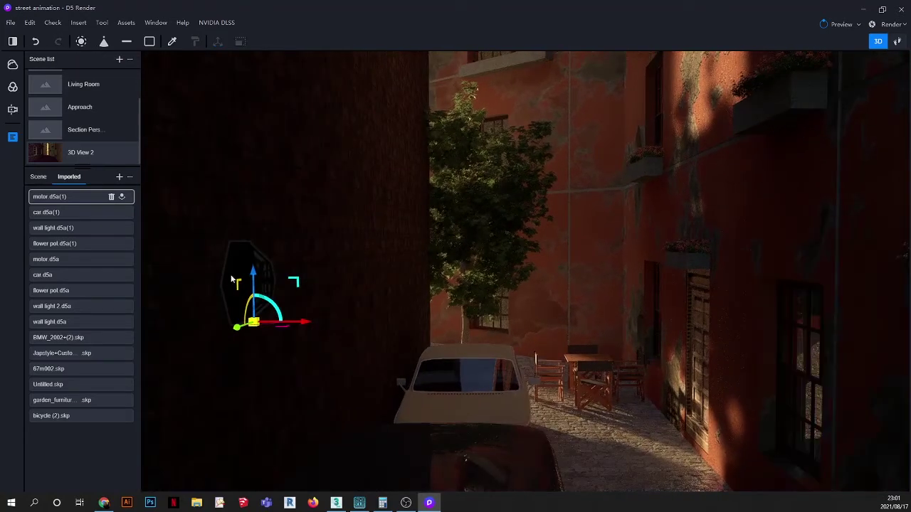
- Move the copied light's point light inside the new lamp fixture, to about X 52027, Y 3314
scroll(248, 295, up, 3)
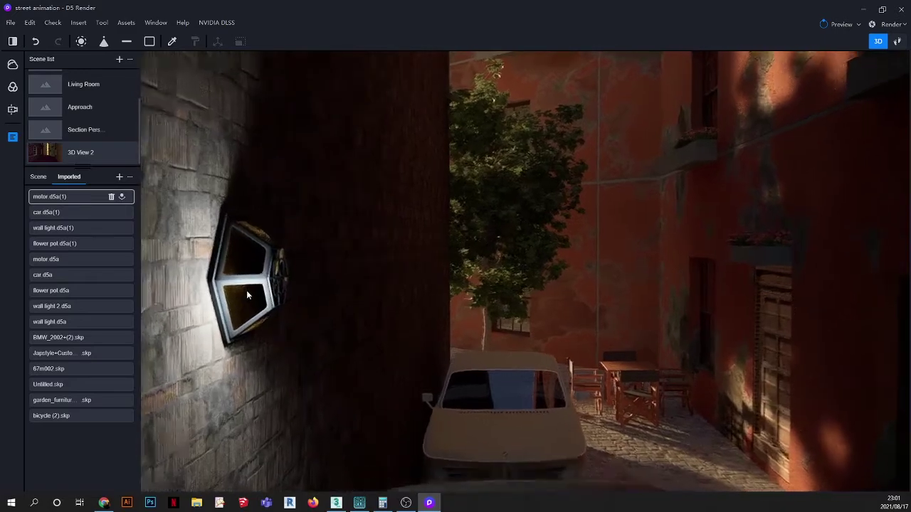
click(247, 291)
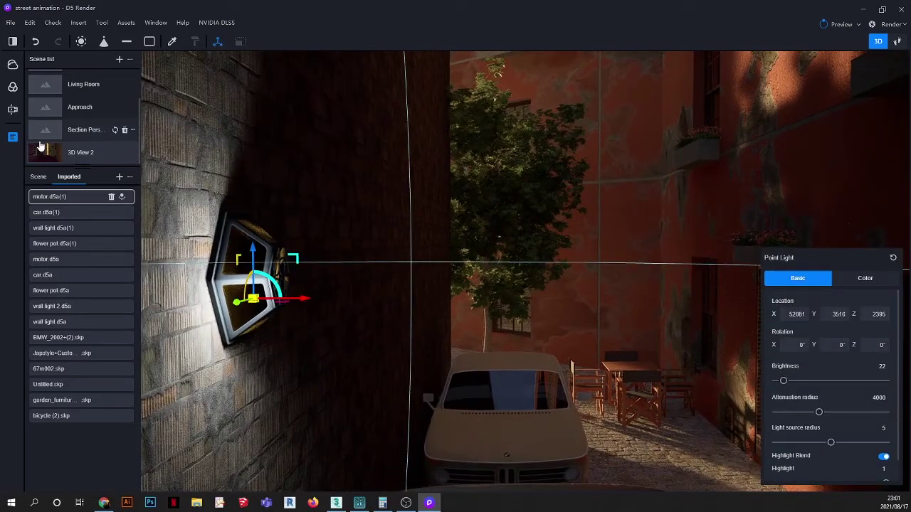
key(Tab)
scroll(506, 208, up, 2)
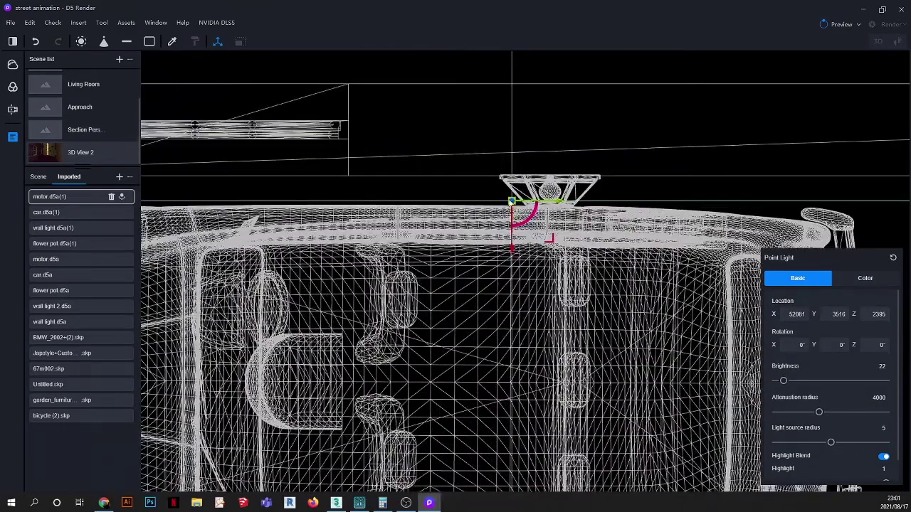
drag(541, 202, 583, 202)
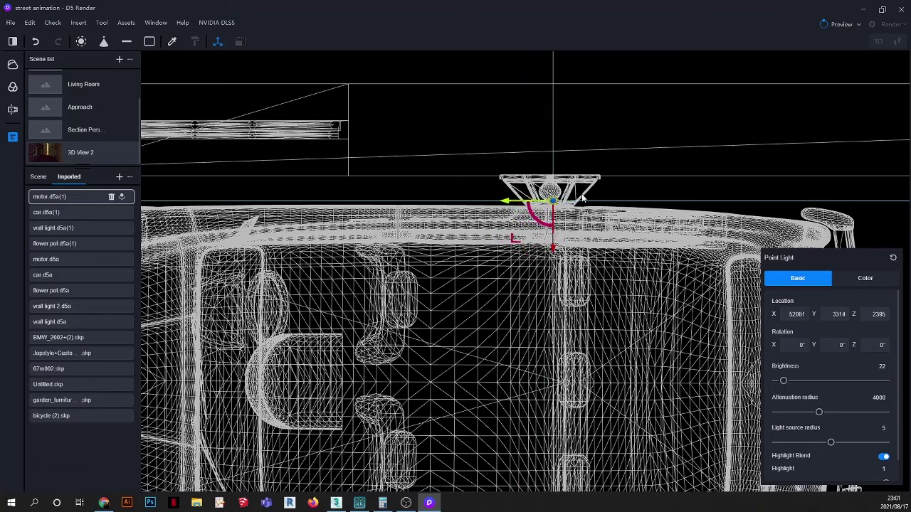
drag(553, 250, 553, 242)
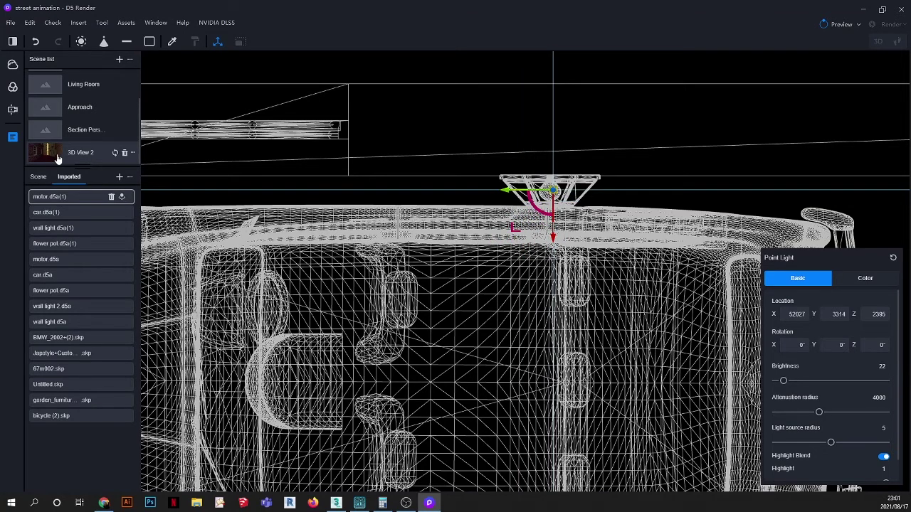
key(Tab)
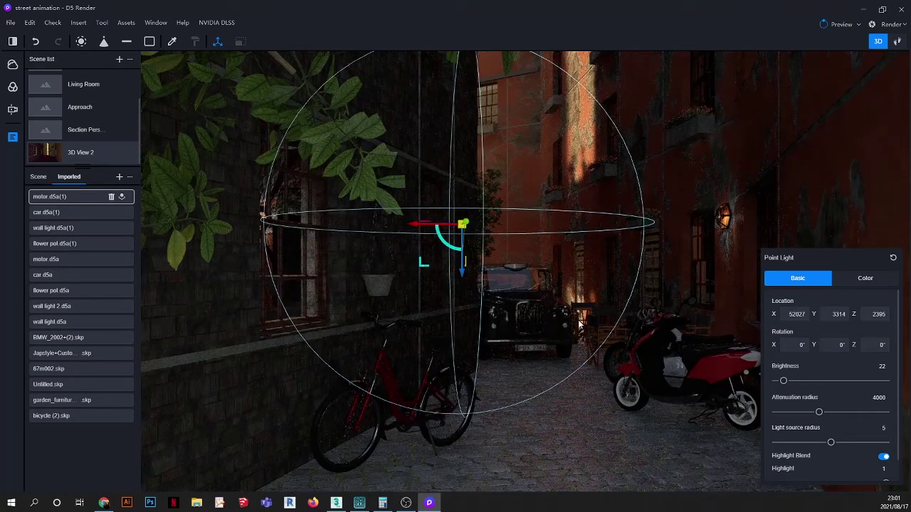
key(Escape)
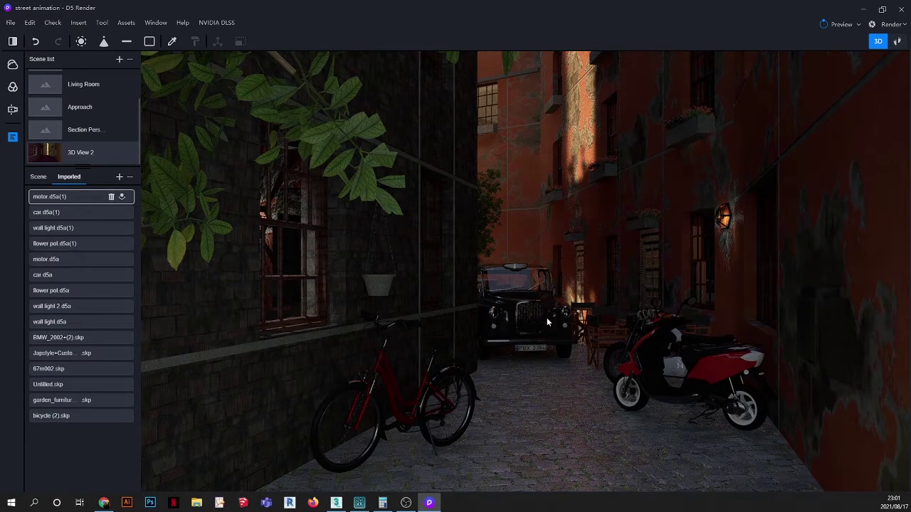
- Approach the café tables and open the Wood category of the online material library
scroll(539, 278, up, 5)
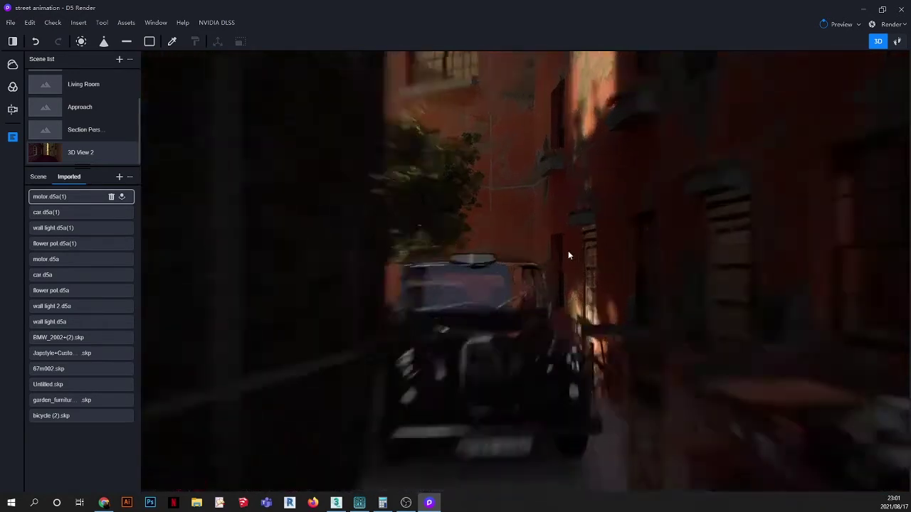
mouse_move(568, 251)
middle_down()
mouse_move(536, 273)
mouse_move(567, 249)
middle_up()
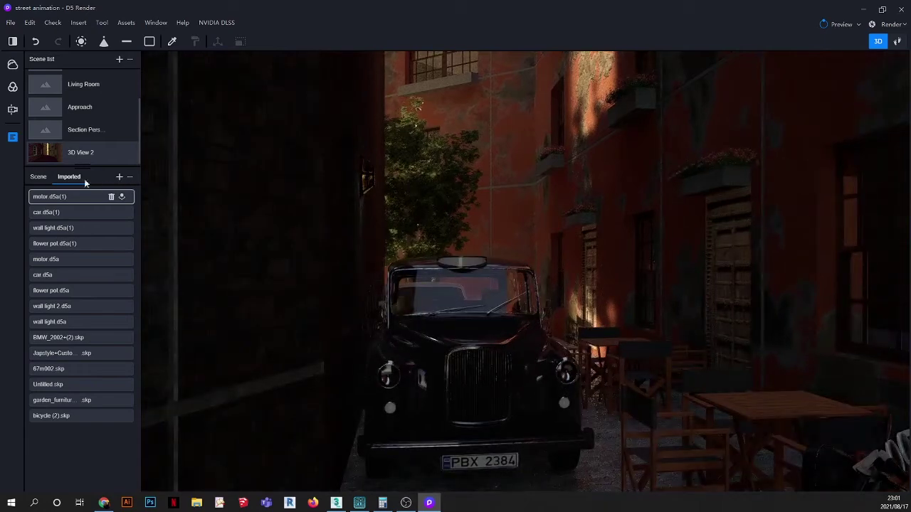
scroll(371, 173, down, 5)
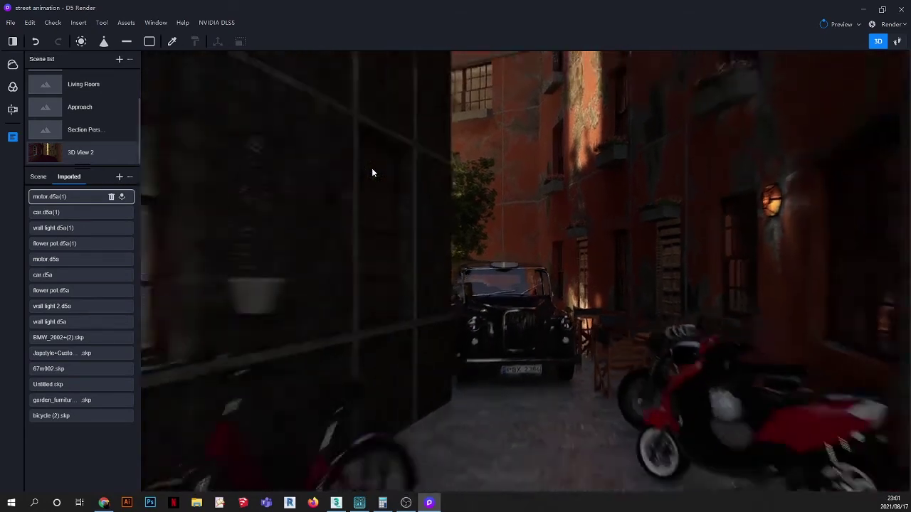
scroll(372, 173, down, 3)
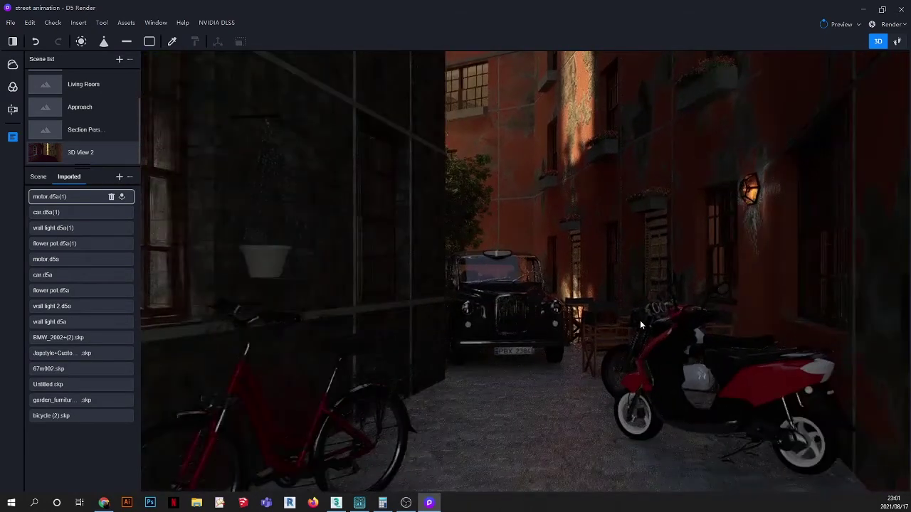
scroll(639, 320, up, 5)
scroll(611, 345, up, 3)
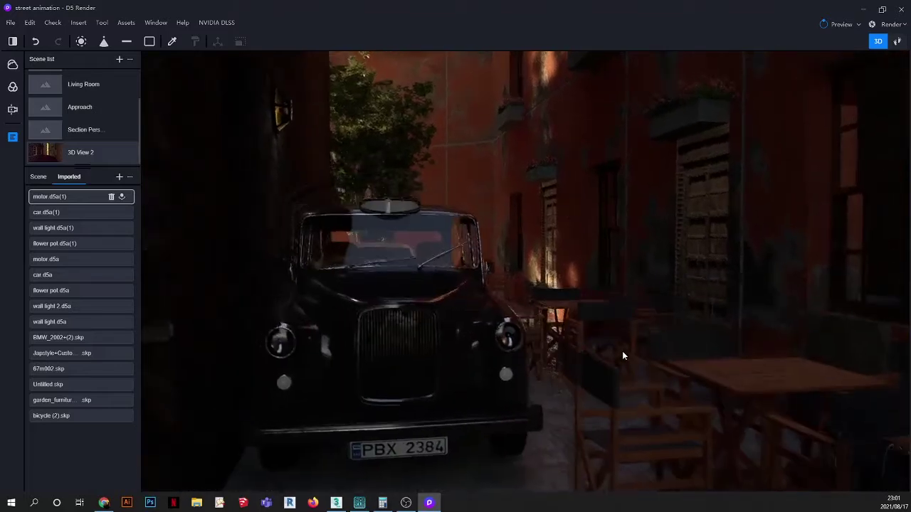
click(127, 24)
drag(132, 62, 310, 39)
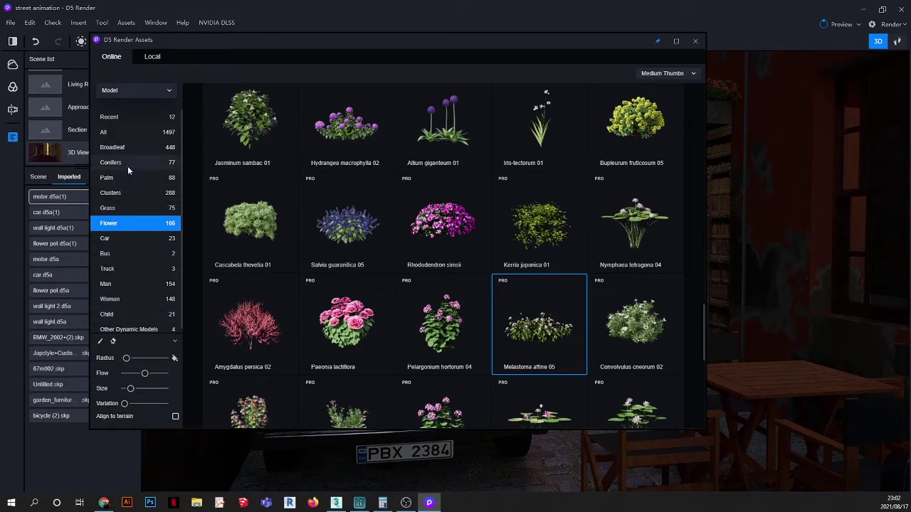
click(118, 94)
click(120, 118)
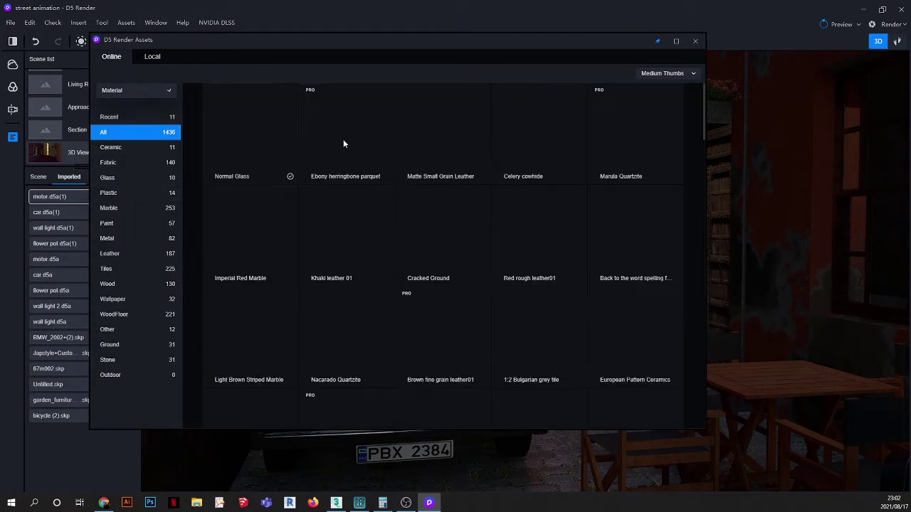
click(118, 288)
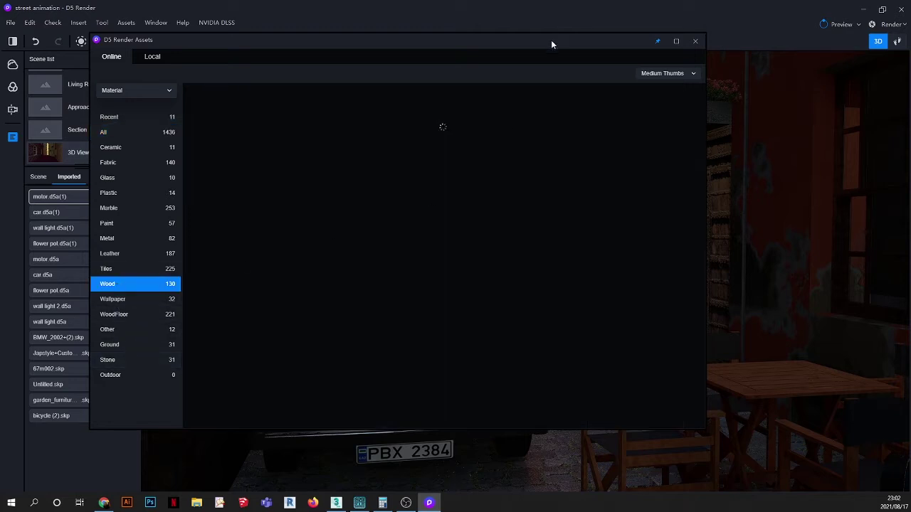
- Apply the Brown Walnut Wood material to the wooden café table and chair frames beside the taxi
drag(551, 43, 263, 59)
right_drag(674, 397, 736, 341)
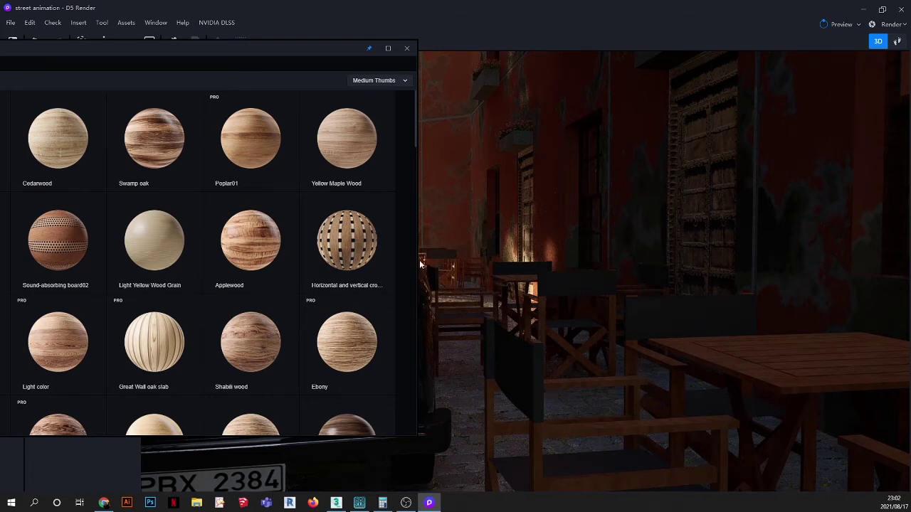
drag(341, 51, 397, 13)
scroll(410, 241, down, 5)
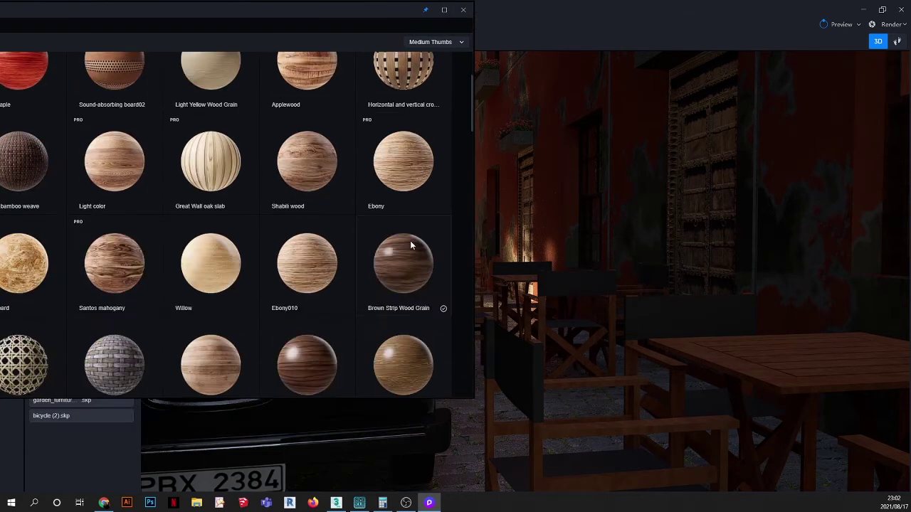
scroll(411, 247, down, 7)
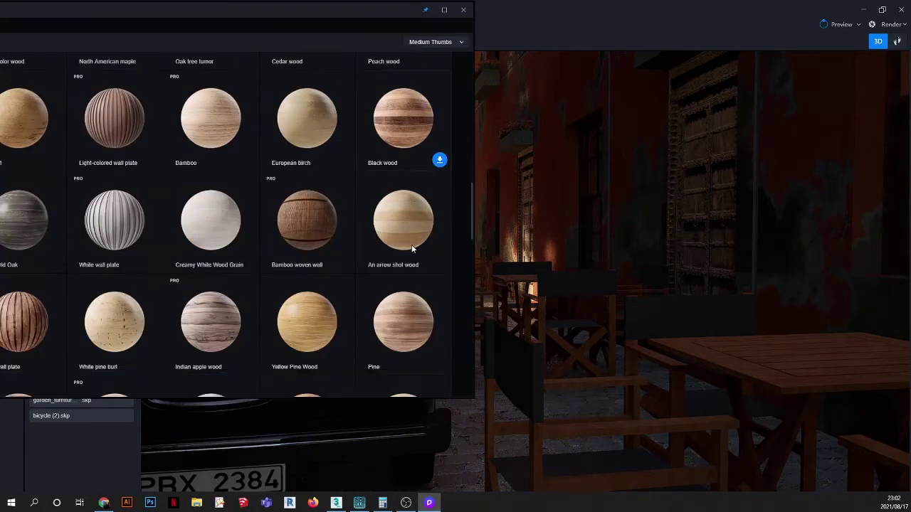
drag(373, 13, 530, 34)
scroll(394, 230, up, 5)
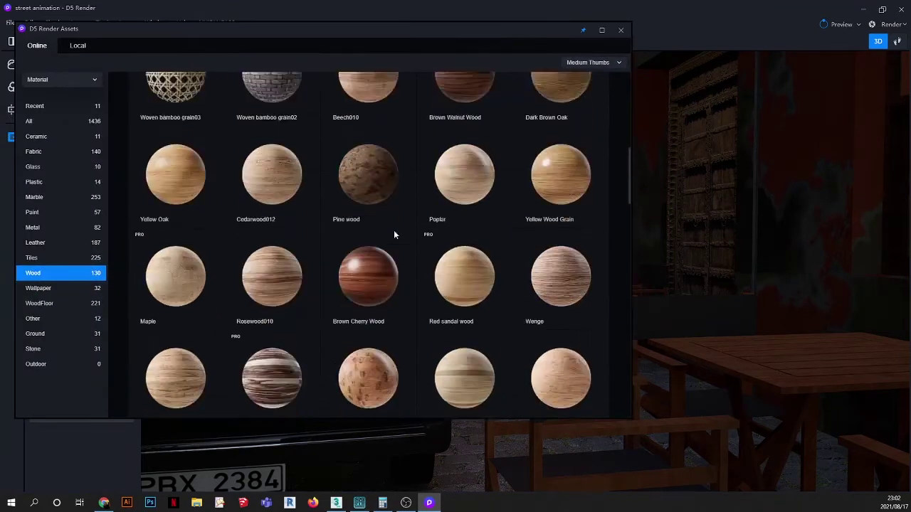
scroll(394, 230, up, 2)
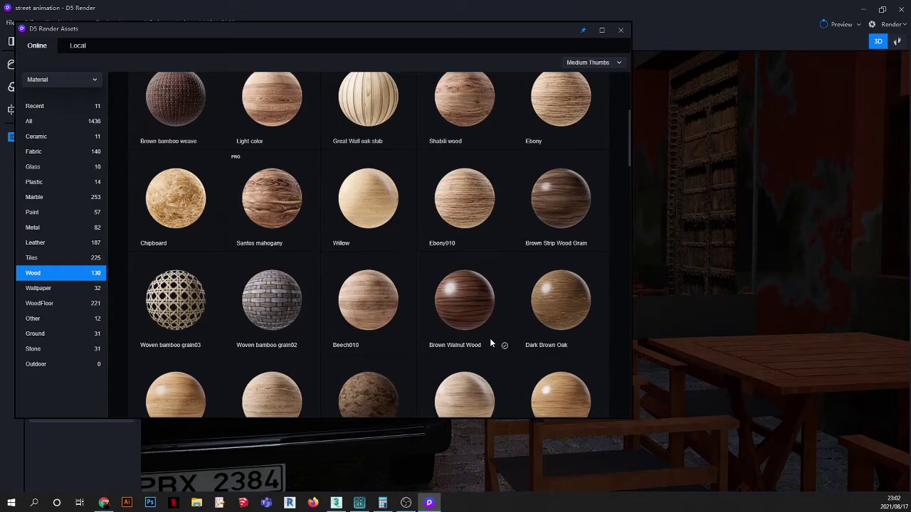
click(461, 303)
drag(543, 322, 758, 365)
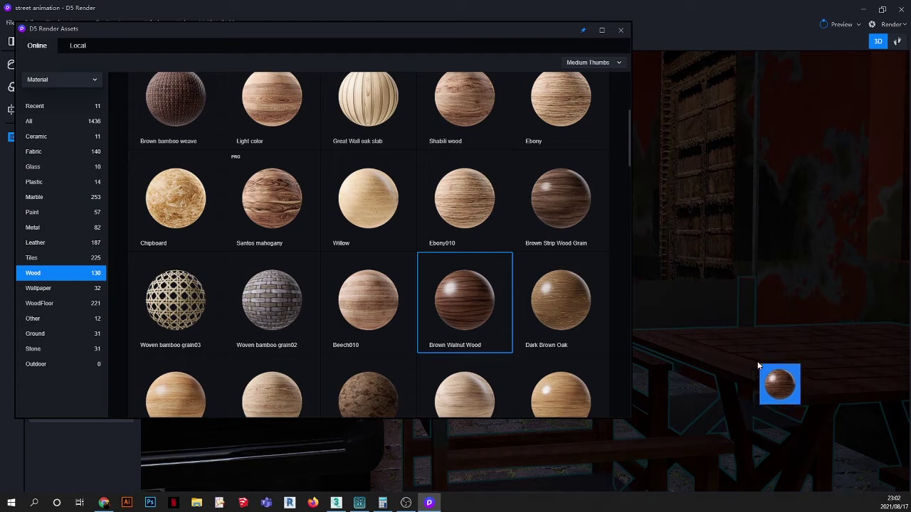
- Find Black Striped Acrylic Fabric among the online fabric materials and apply it to the café chair's backrest
mouse_move(400, 28)
mouse_down()
mouse_move(359, 33)
mouse_move(356, 57)
mouse_move(501, 76)
mouse_up()
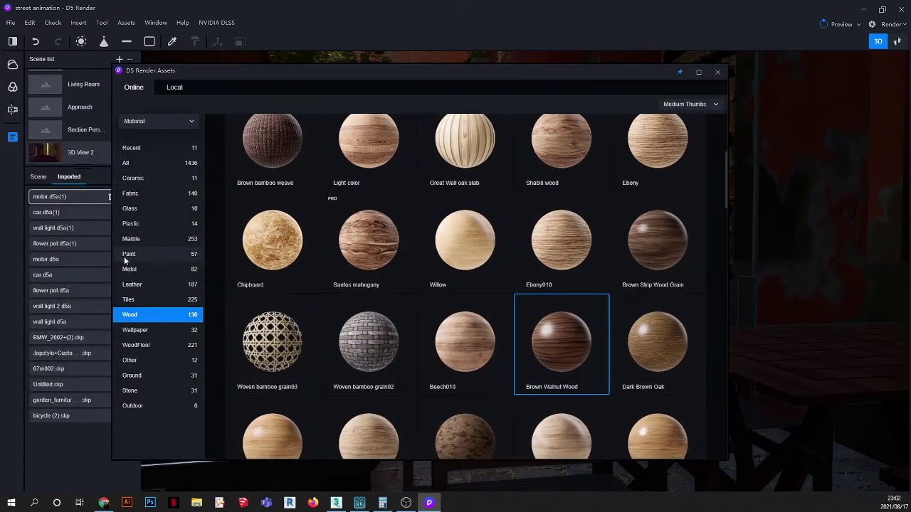
click(132, 285)
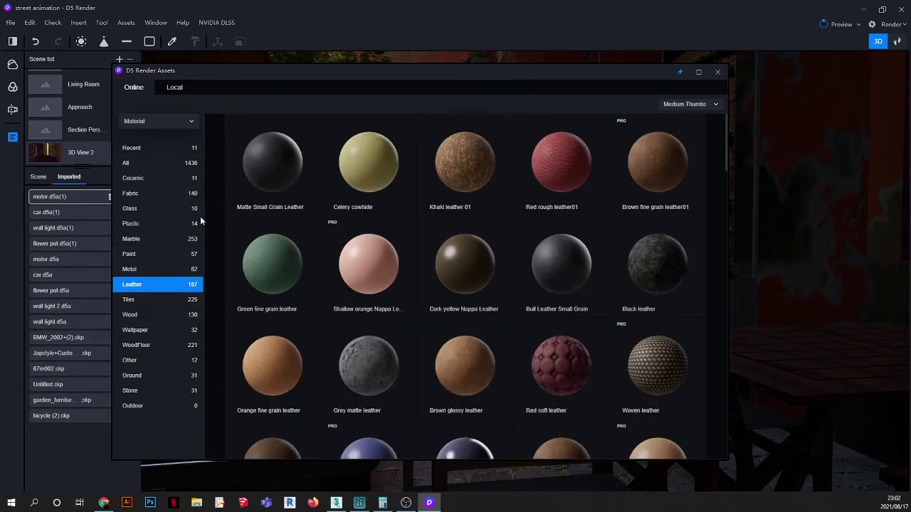
click(136, 199)
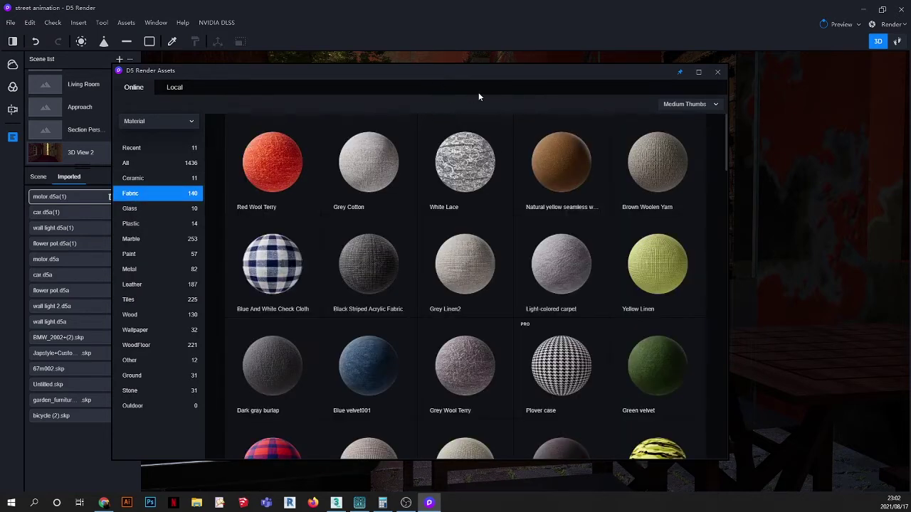
drag(517, 70, 323, 66)
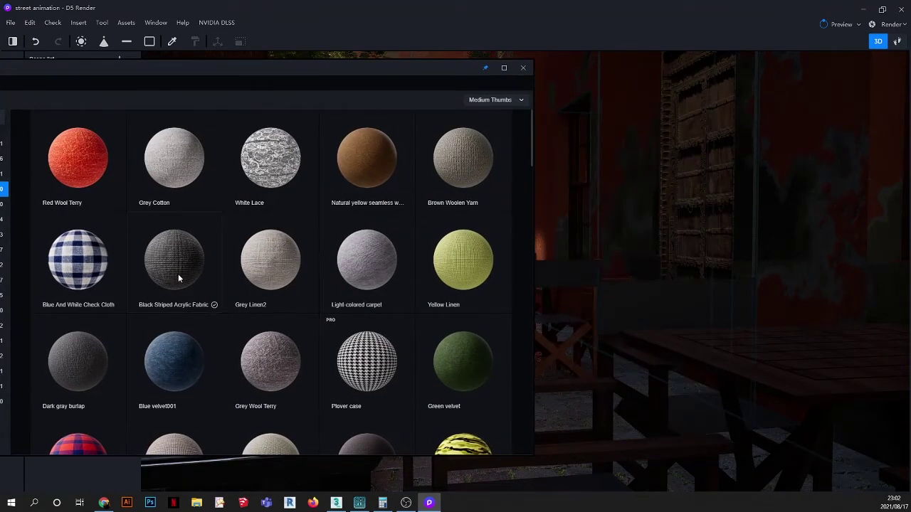
drag(179, 278, 642, 304)
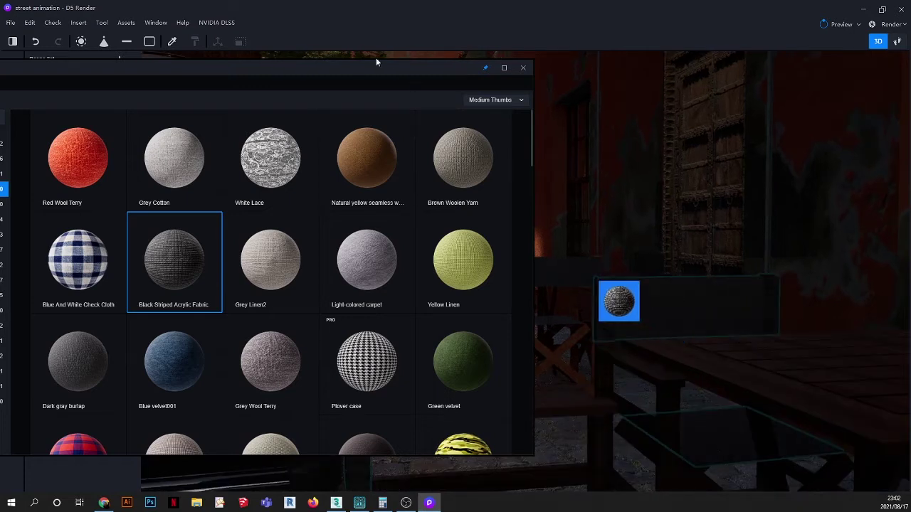
- Pick the chair's fabric material, turn on Triplanar mapping for it and check the texture up close
click(172, 44)
click(681, 297)
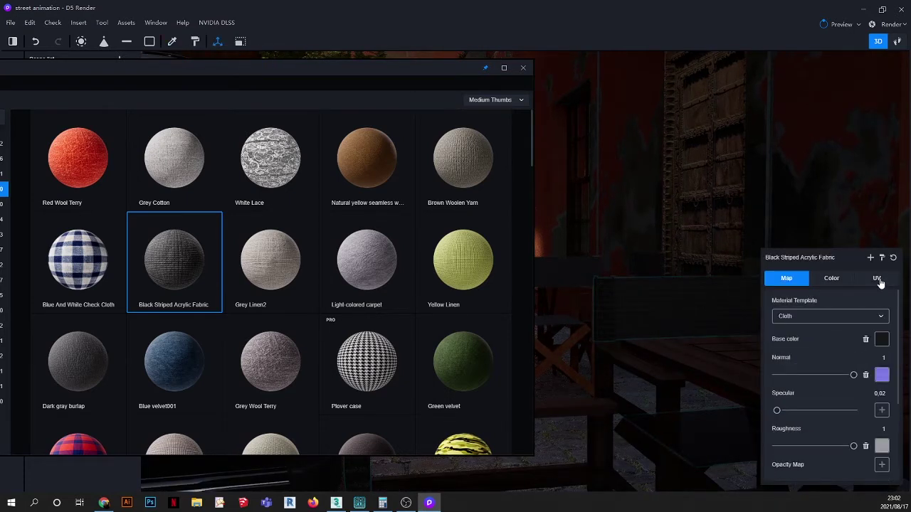
click(878, 281)
click(883, 396)
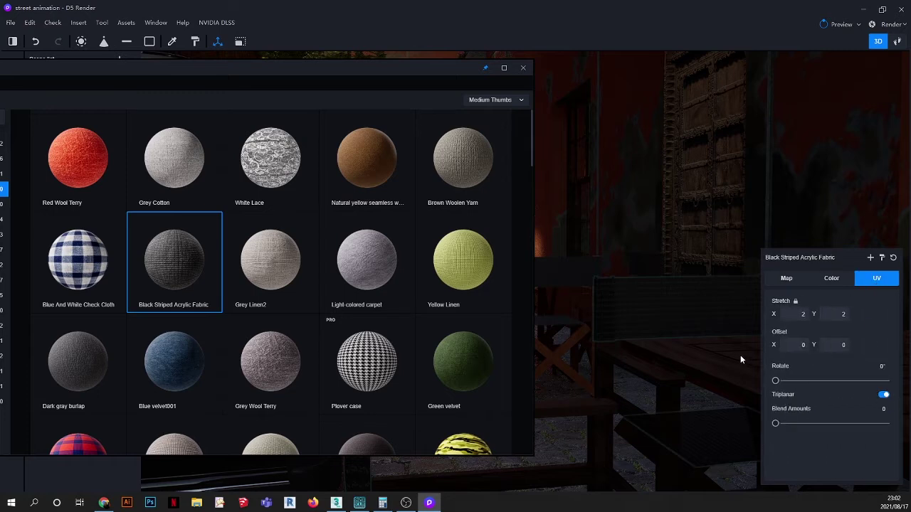
scroll(652, 320, up, 5)
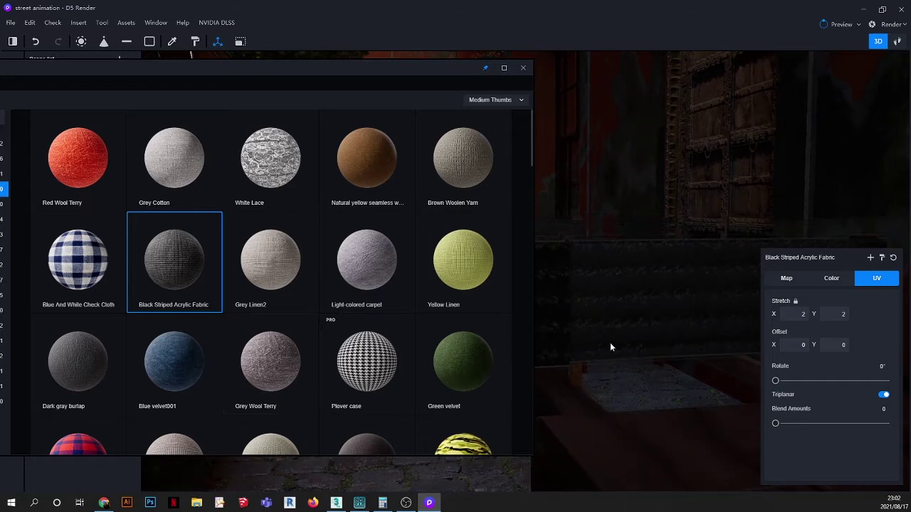
scroll(632, 313, down, 3)
mouse_move(364, 375)
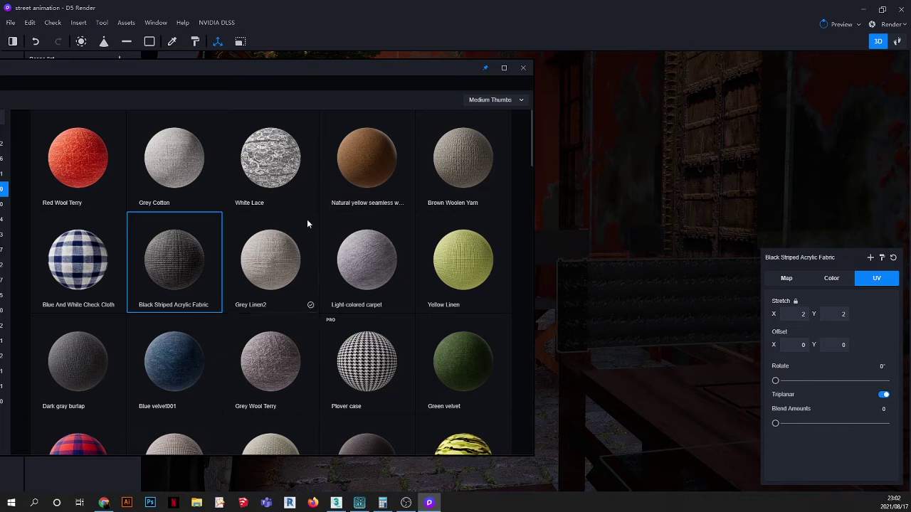
- Apply Grey Wool Terry to the nearest café chair's backrest and turn on Triplanar mapping for its Brown Walnut Wood material
mouse_move(268, 365)
mouse_down()
mouse_move(682, 309)
mouse_move(640, 328)
mouse_move(648, 244)
mouse_up()
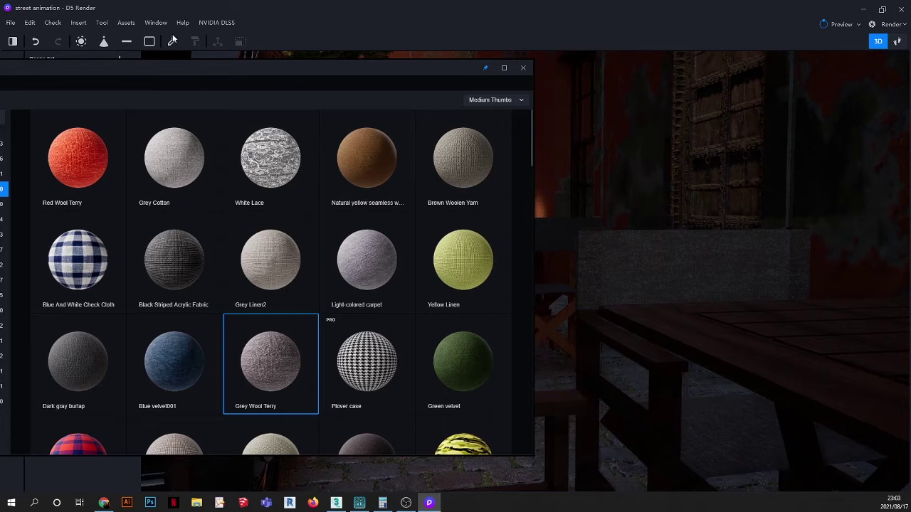
click(744, 358)
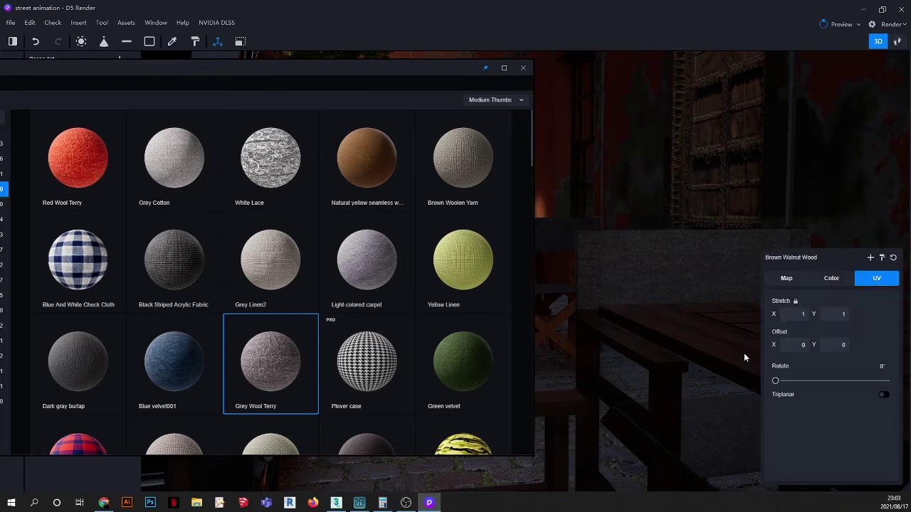
click(884, 395)
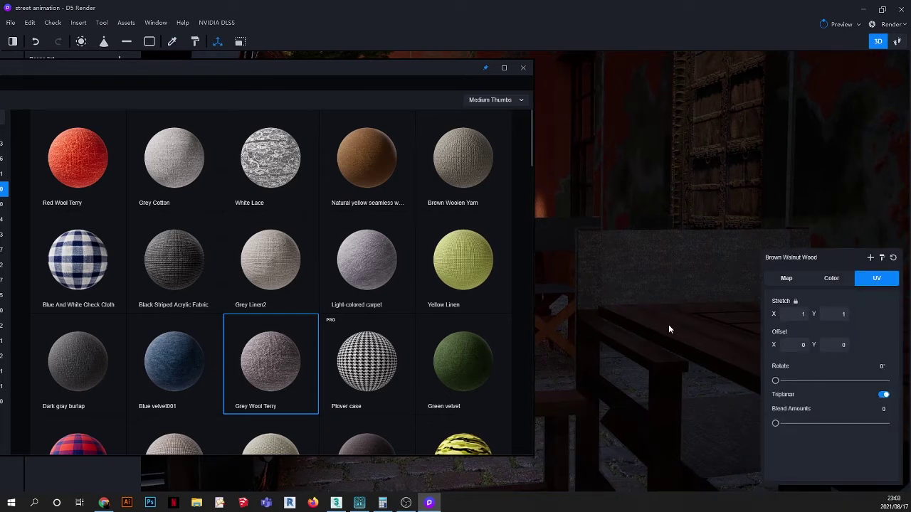
click(523, 68)
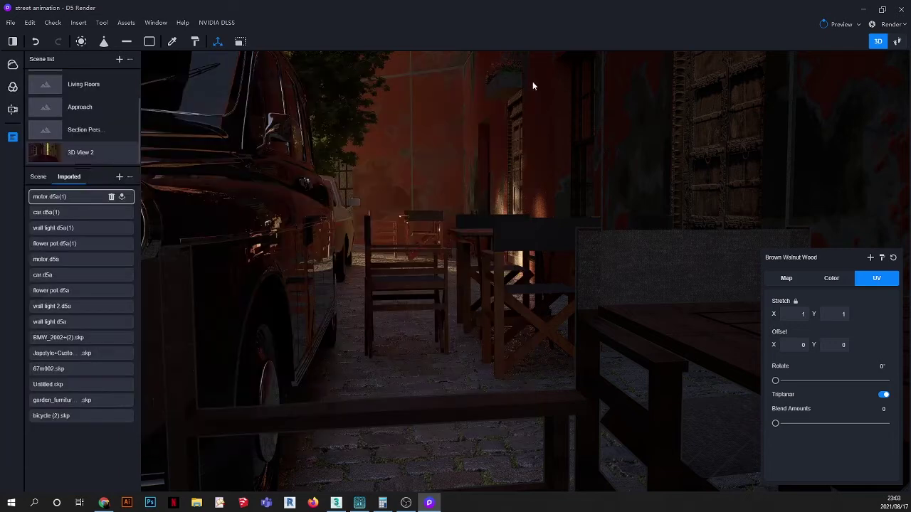
- Return to the saved 3D View 2 camera with nothing selected and enter video rendering mode
click(44, 152)
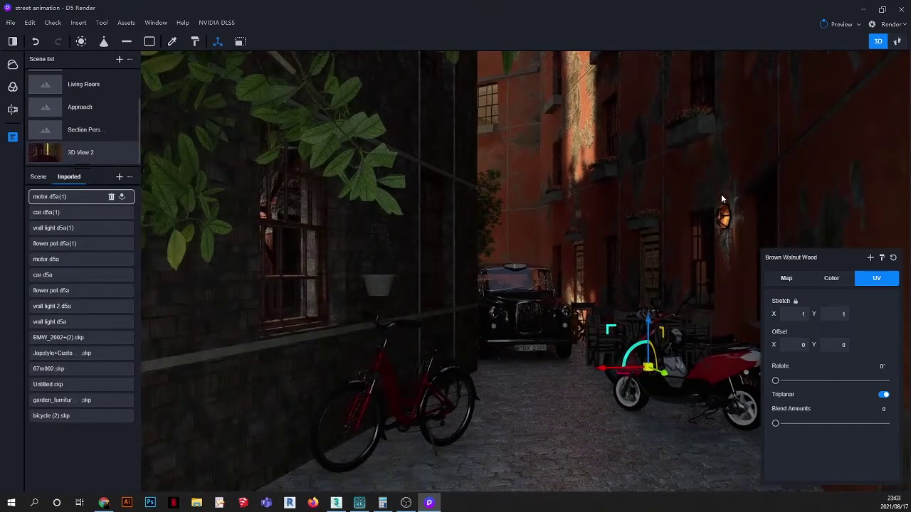
key(Escape)
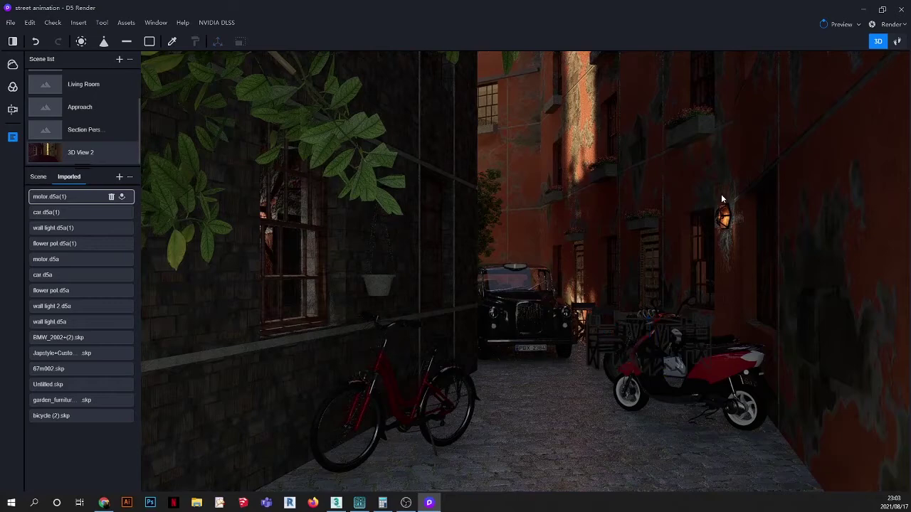
click(892, 26)
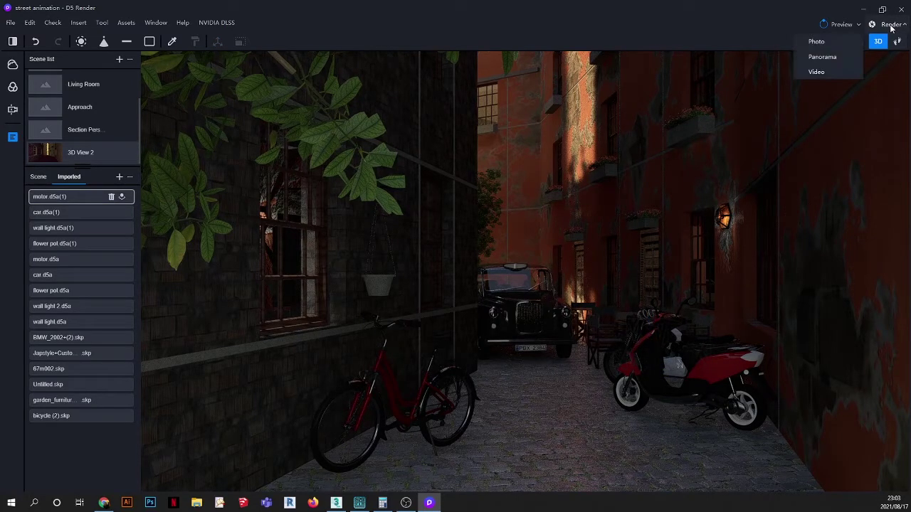
click(816, 72)
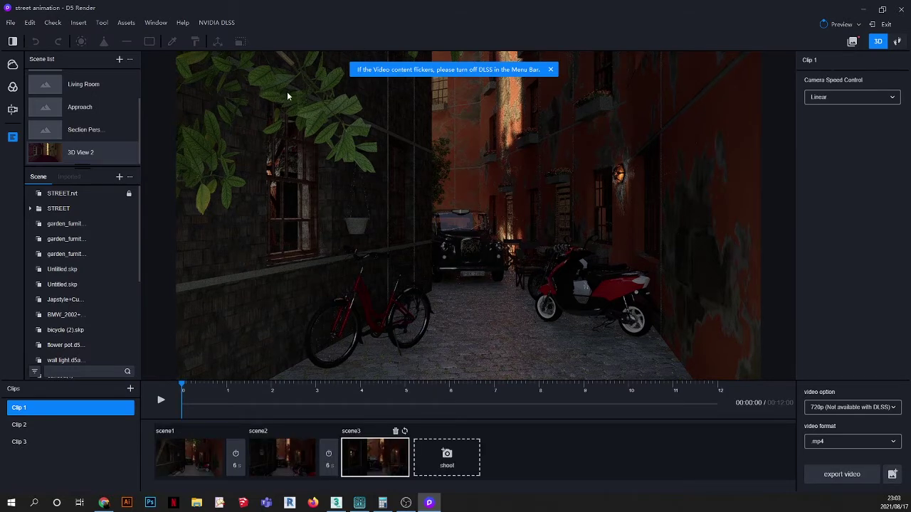
- Delete the existing video clips Clip 1, Clip 2 and Clip 3
click(127, 409)
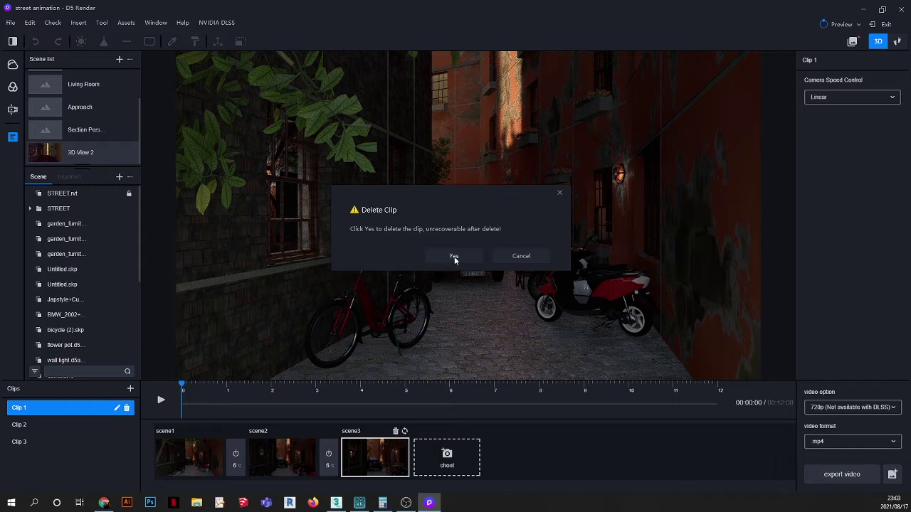
click(454, 258)
click(126, 408)
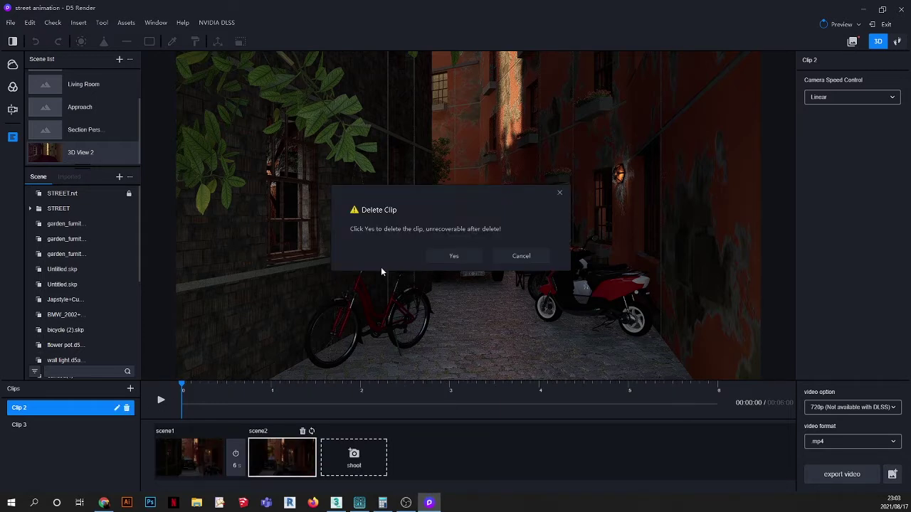
click(447, 257)
click(127, 409)
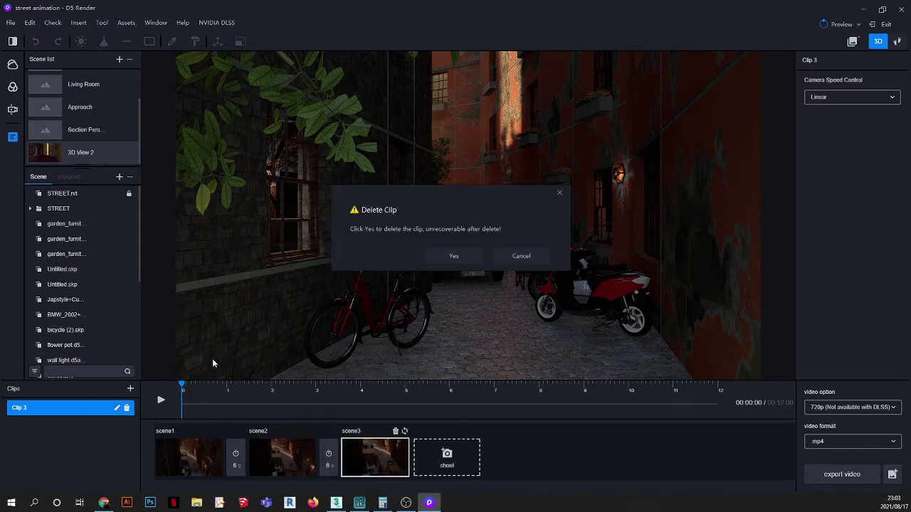
click(454, 258)
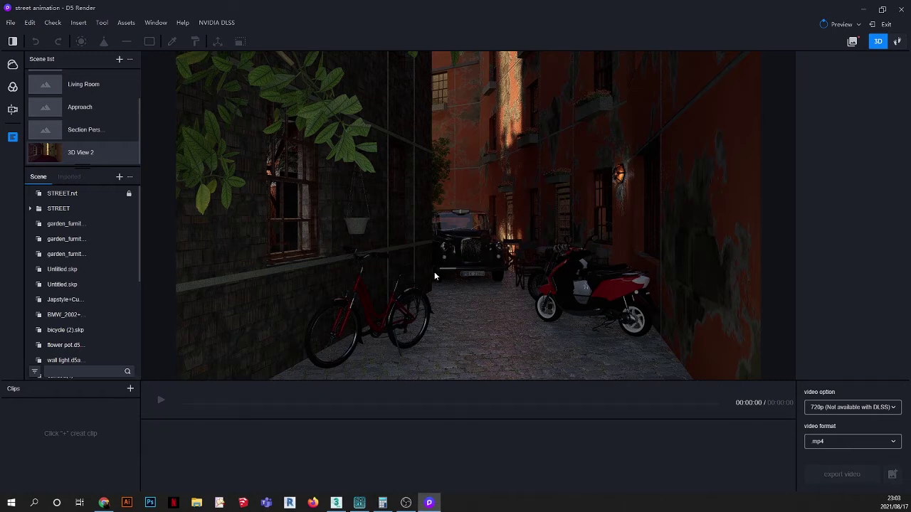
click(456, 274)
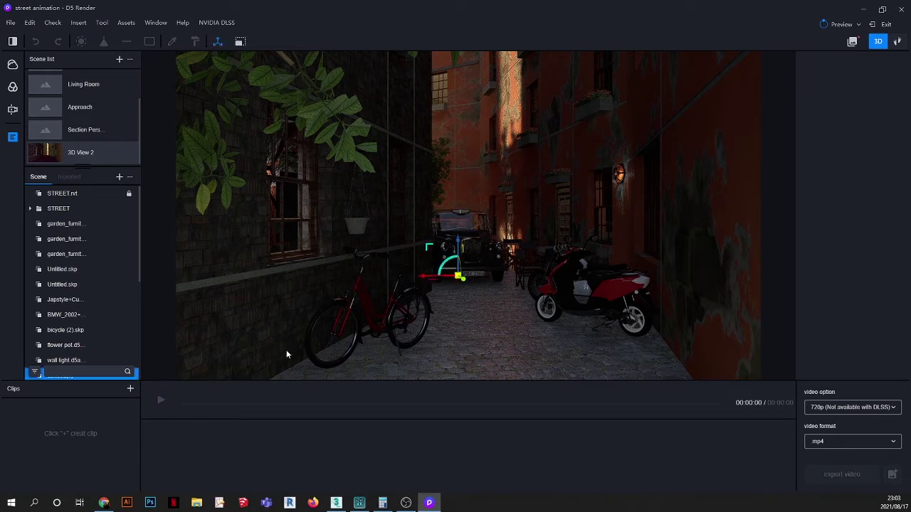
- Create a new video clip and name it Scene1
click(130, 390)
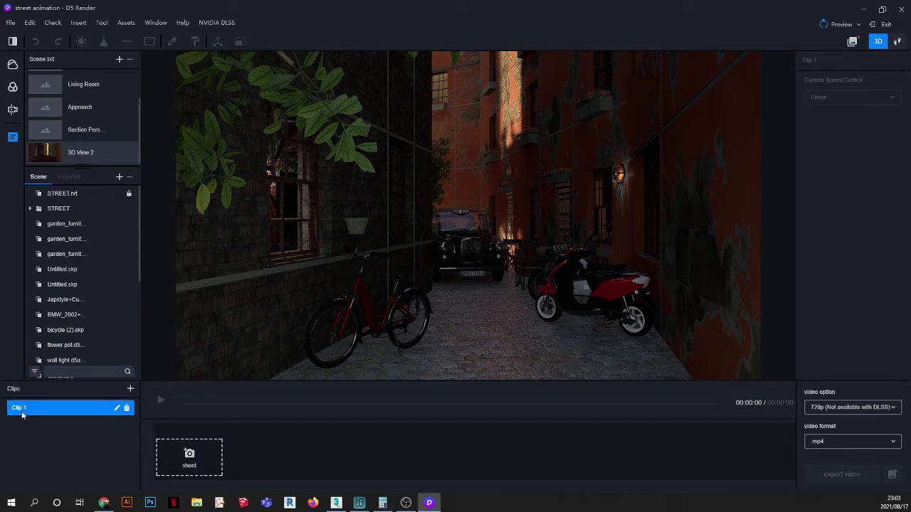
click(118, 409)
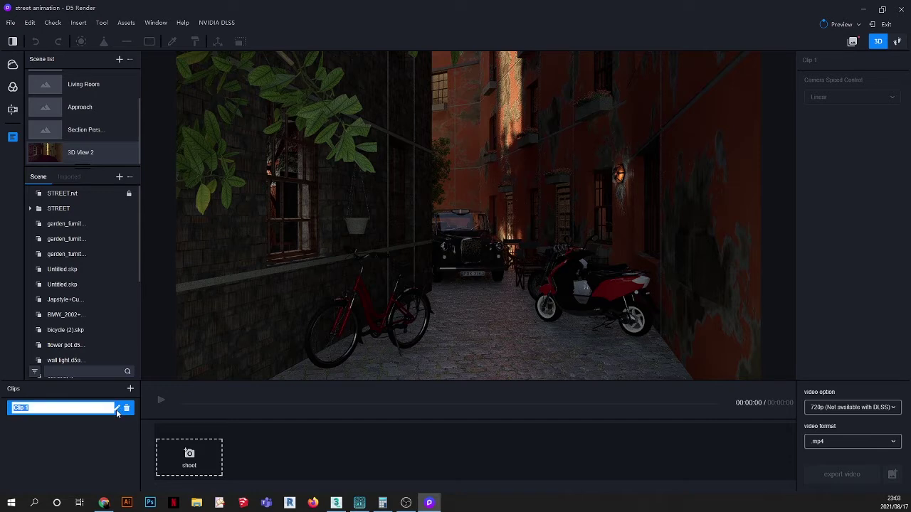
text(Scene1)
click(43, 456)
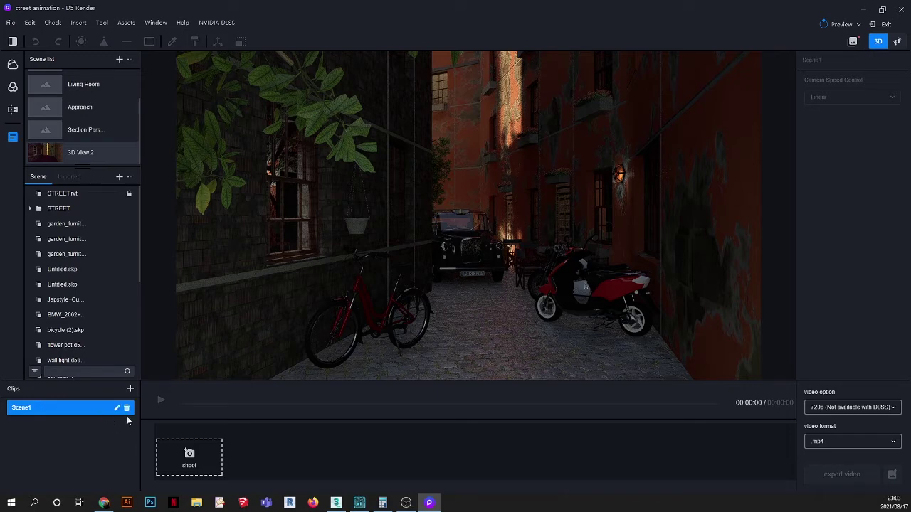
- In walk mode, capture Scene1's first keyframe at the current view and a second one further down the alley towards the taxi
click(898, 42)
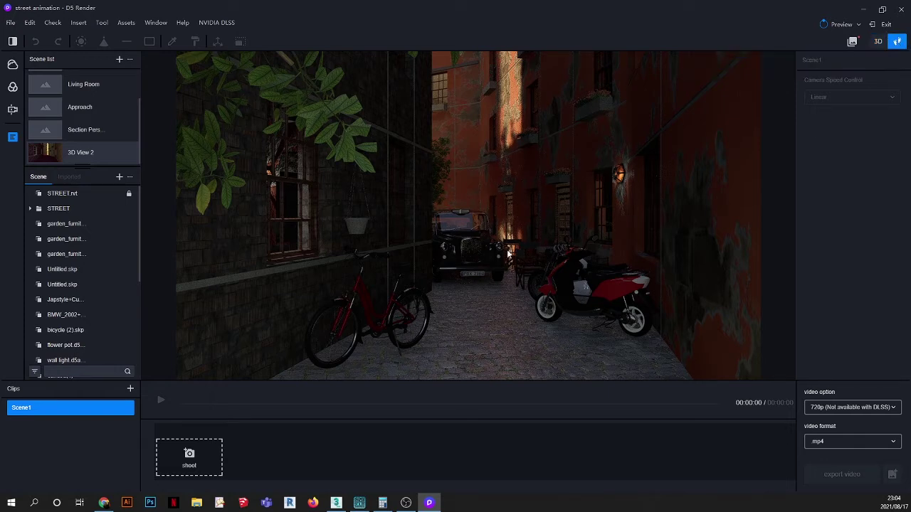
click(189, 455)
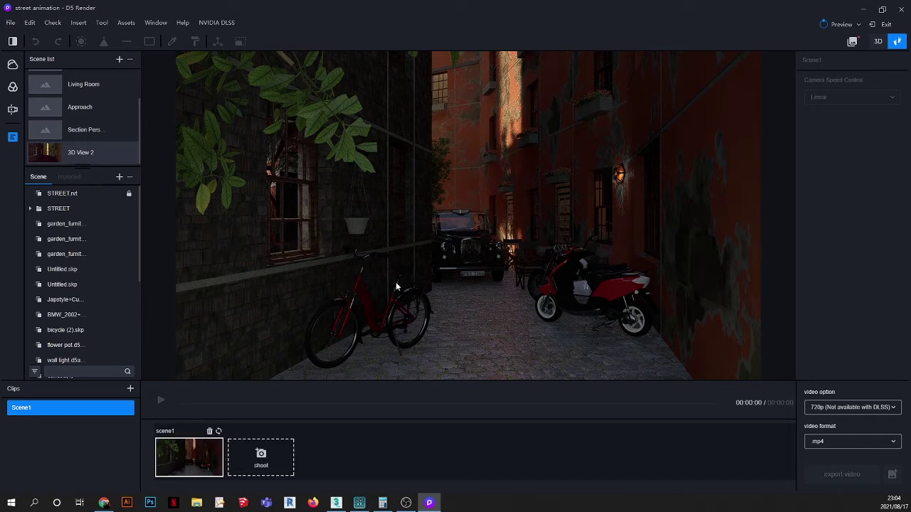
key(w)
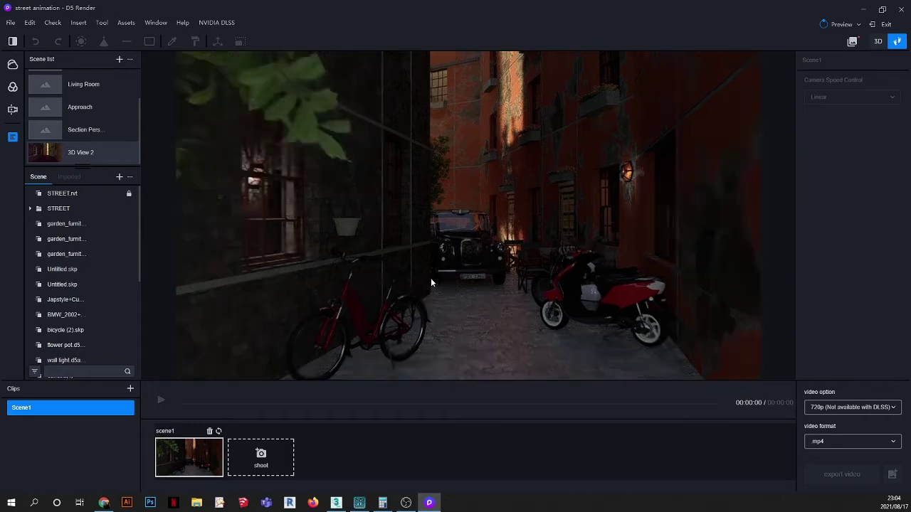
key(w)
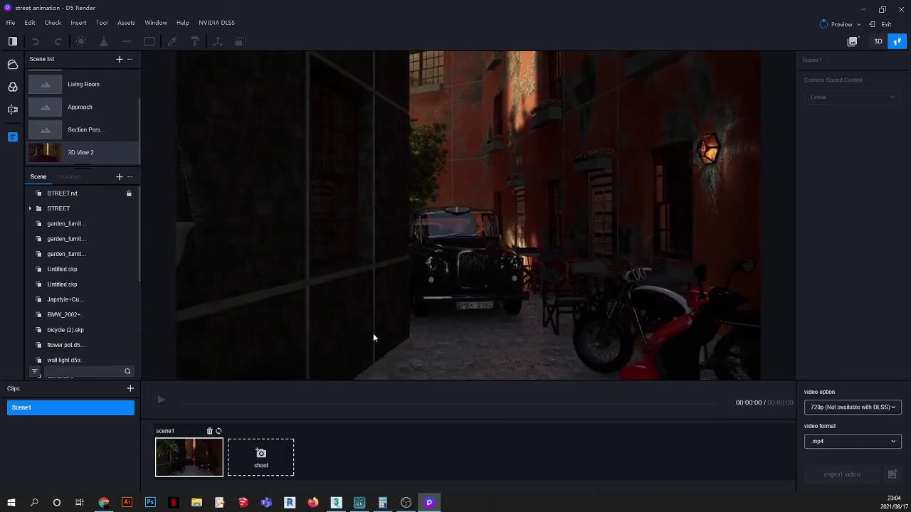
click(261, 461)
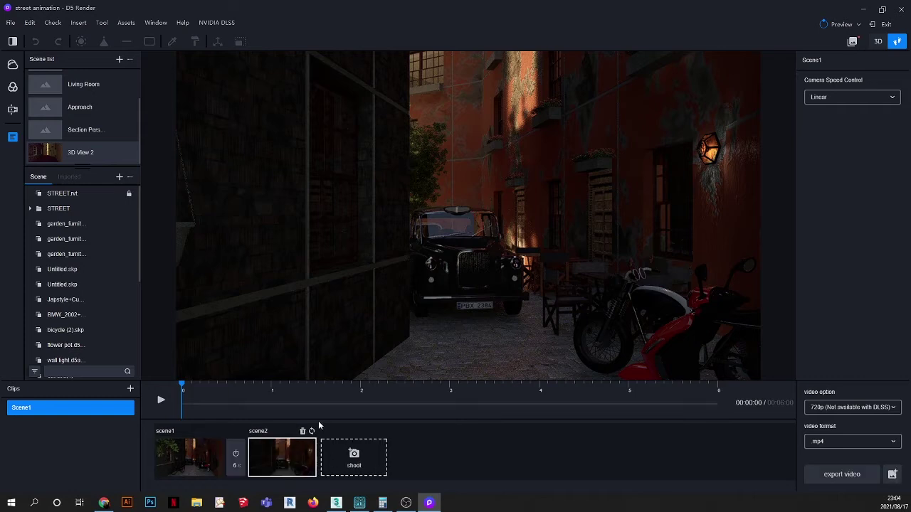
- Set the duration between Scene1's two keyframes to 10 seconds and play the clip from its first keyframe
click(173, 461)
click(161, 401)
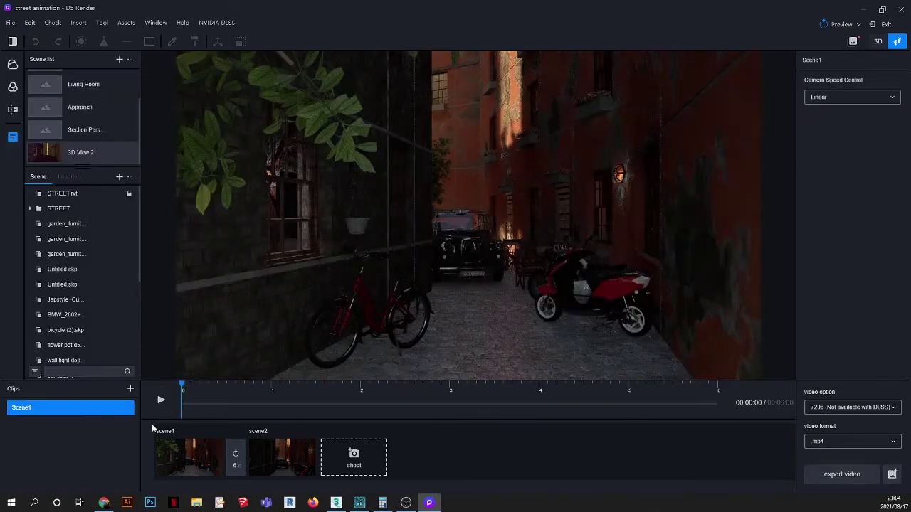
click(235, 466)
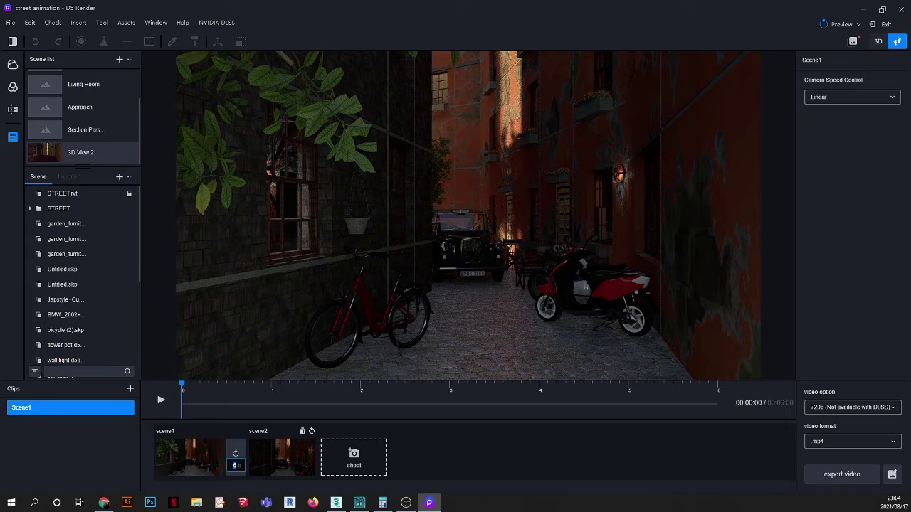
click(161, 403)
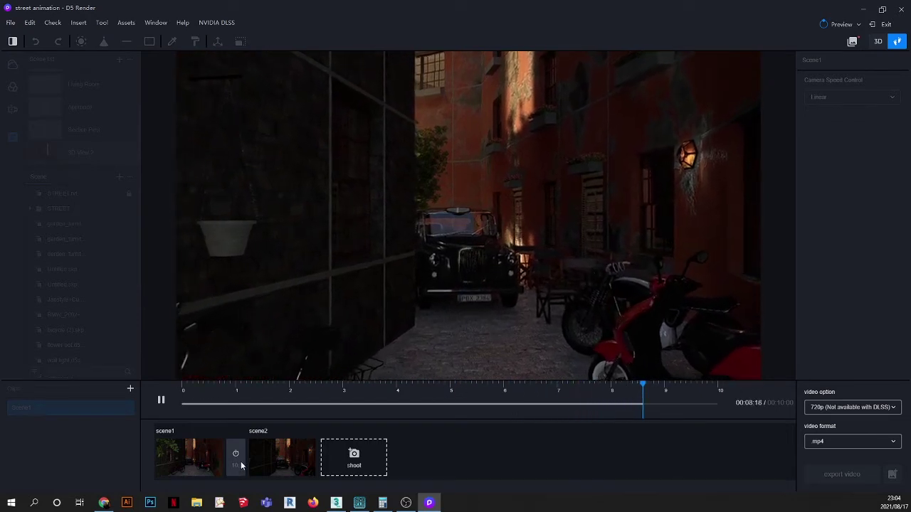
- Add a second video clip named scene2 and delete the surplus Clip 2
click(130, 389)
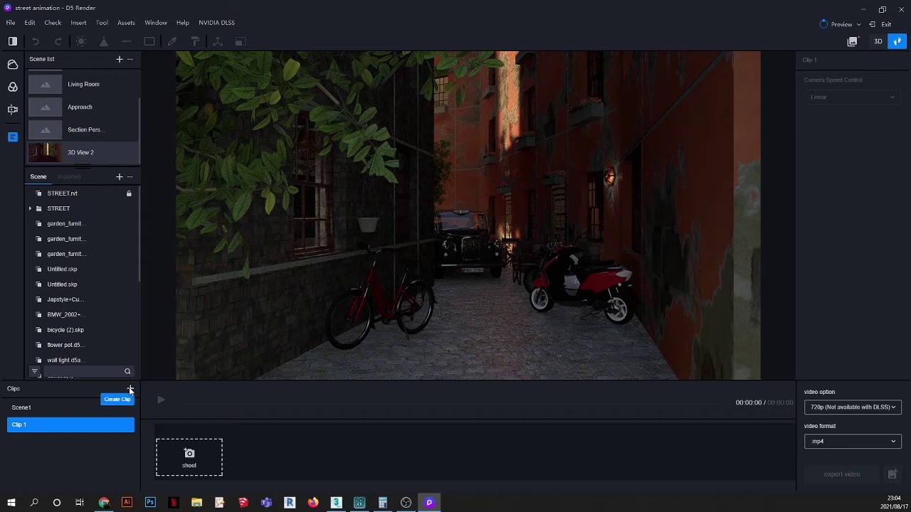
click(130, 389)
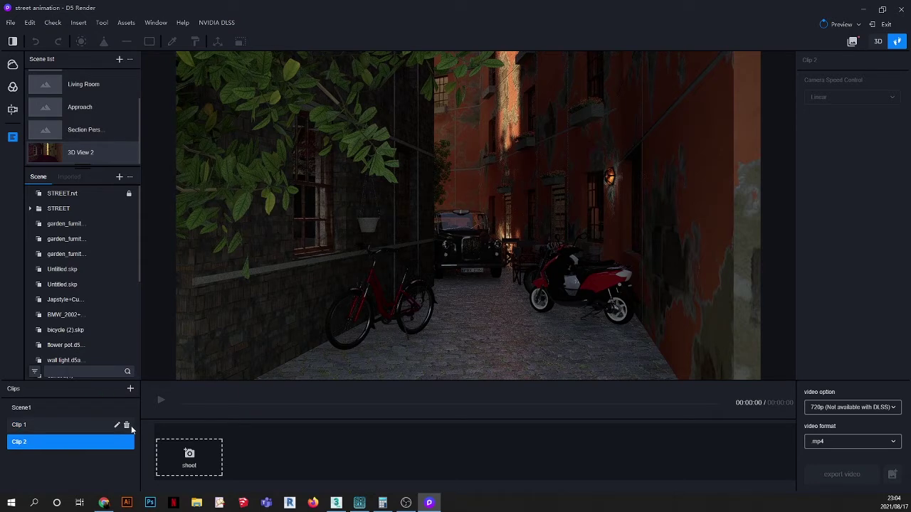
click(127, 442)
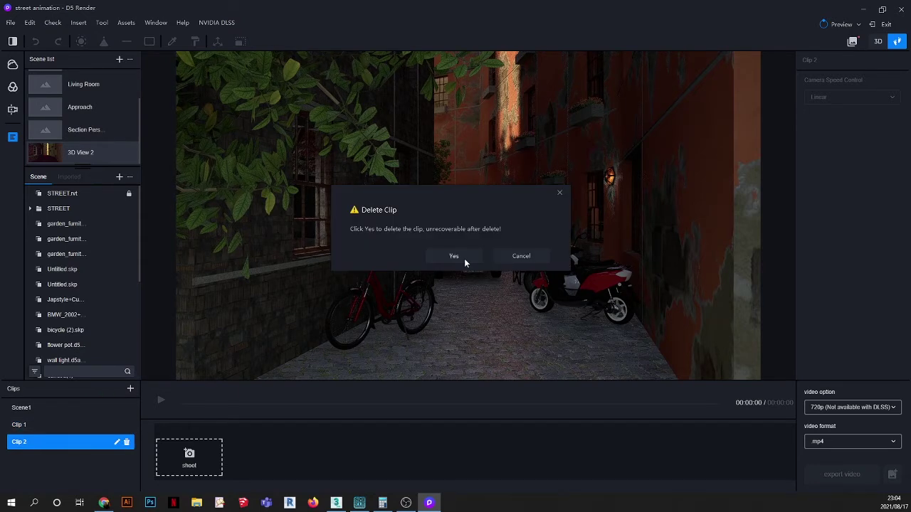
click(464, 259)
click(118, 425)
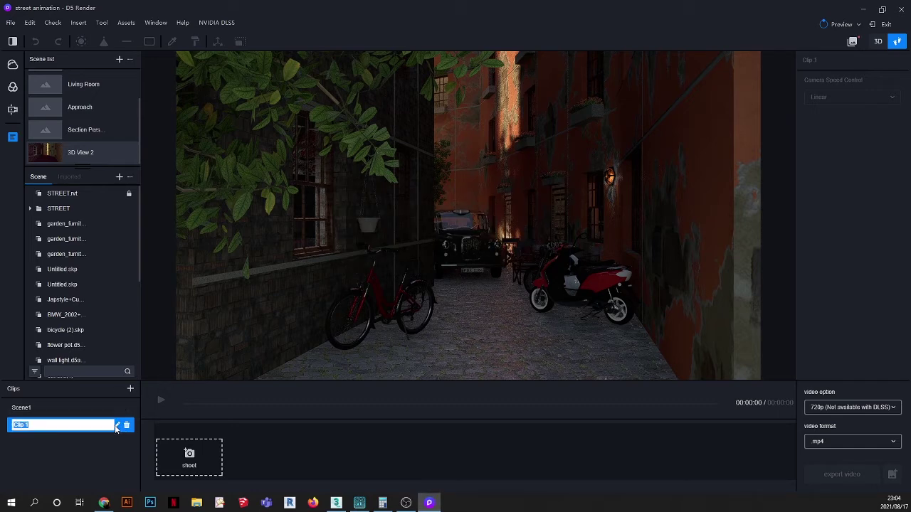
text(scene2)
click(87, 460)
- Capture scene2's first keyframe from further down the alley, facing the taxi with the motorcycle in the foreground
scroll(466, 235, up, 5)
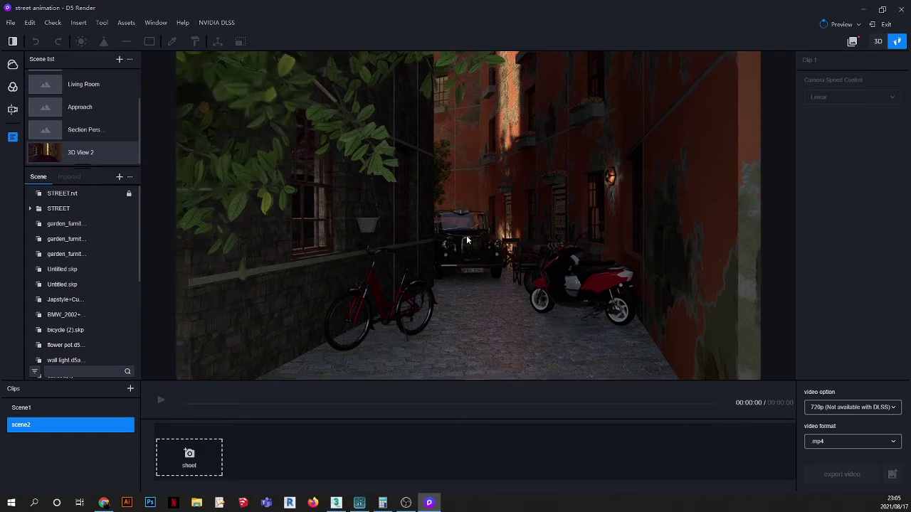
scroll(469, 264, up, 5)
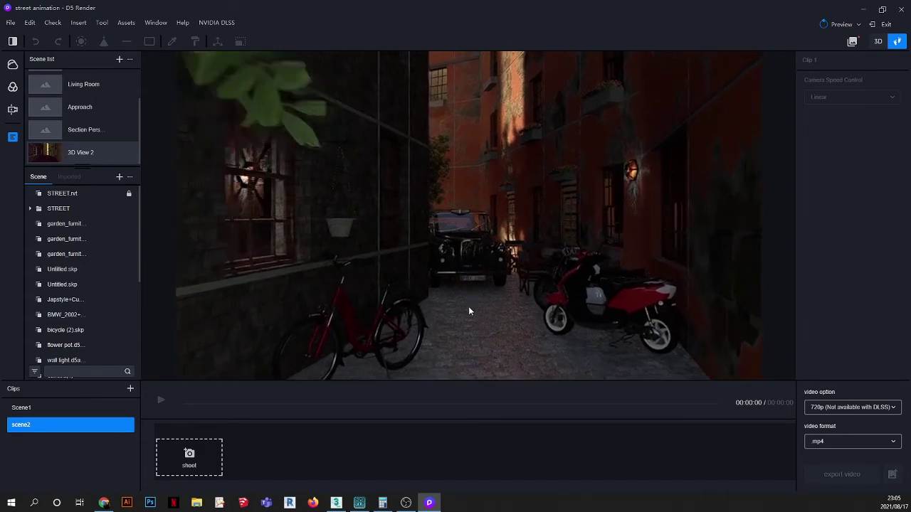
scroll(478, 353, up, 5)
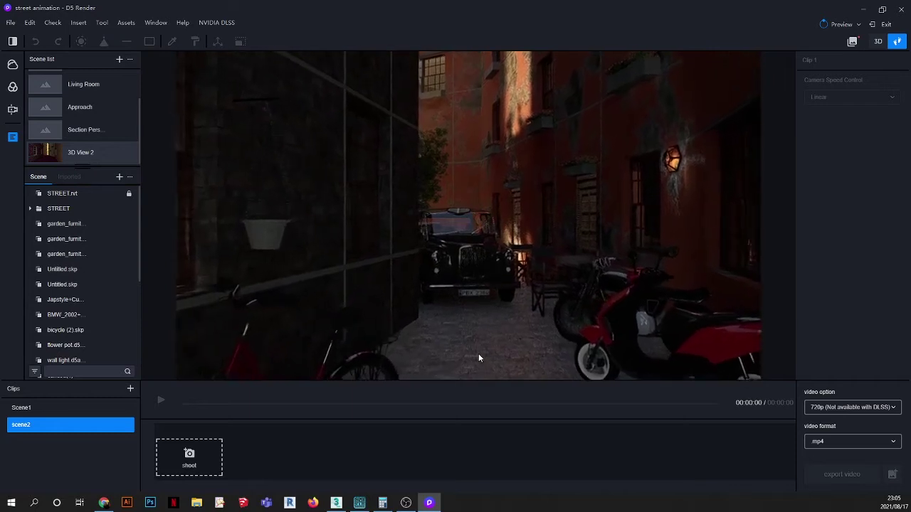
scroll(478, 354, up, 2)
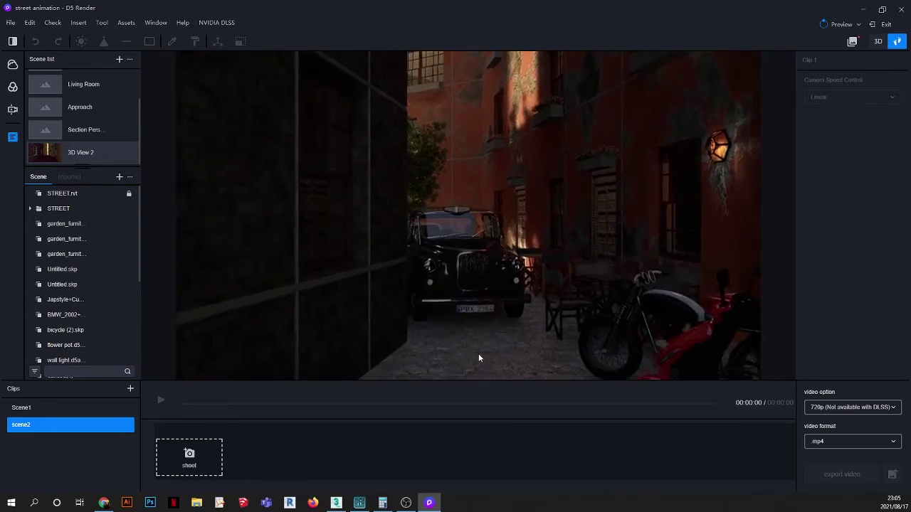
click(198, 457)
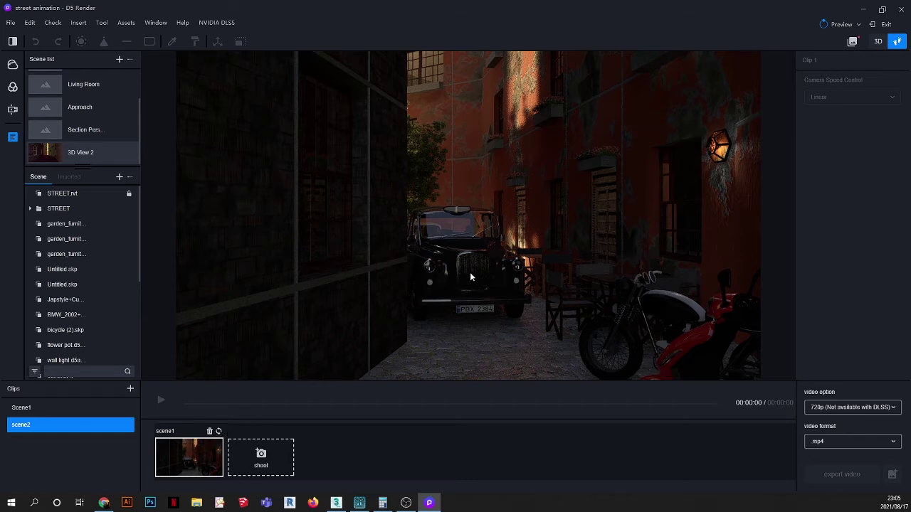
- Capture scene2's second keyframe with the camera shifted sideways along the alley and play the clip from its first keyframe
key(d)
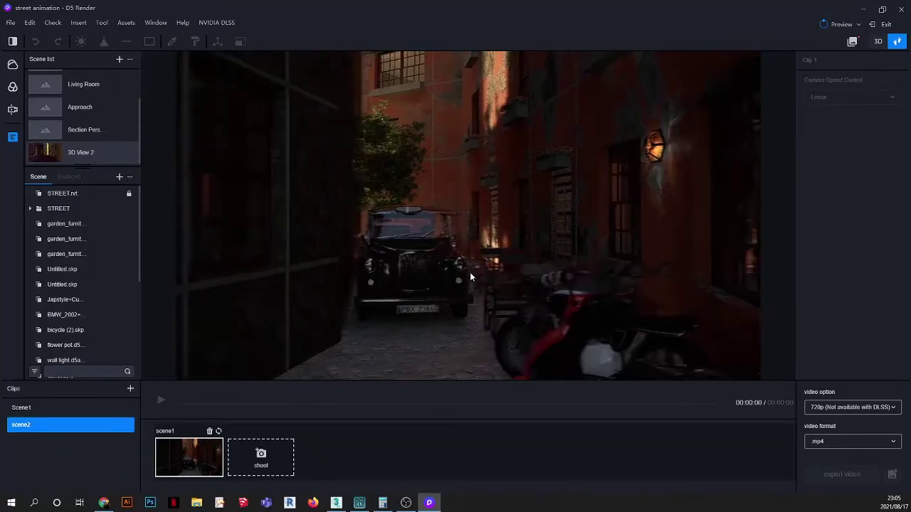
key(d)
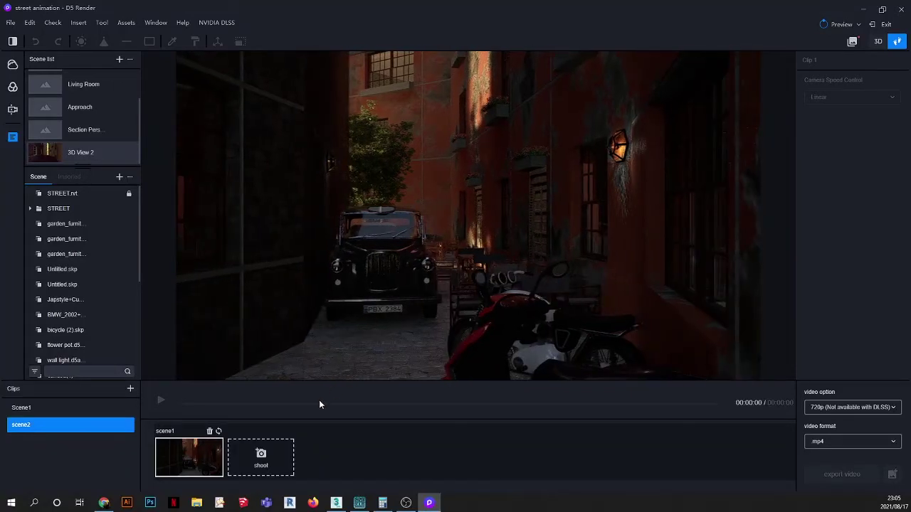
click(261, 456)
click(197, 455)
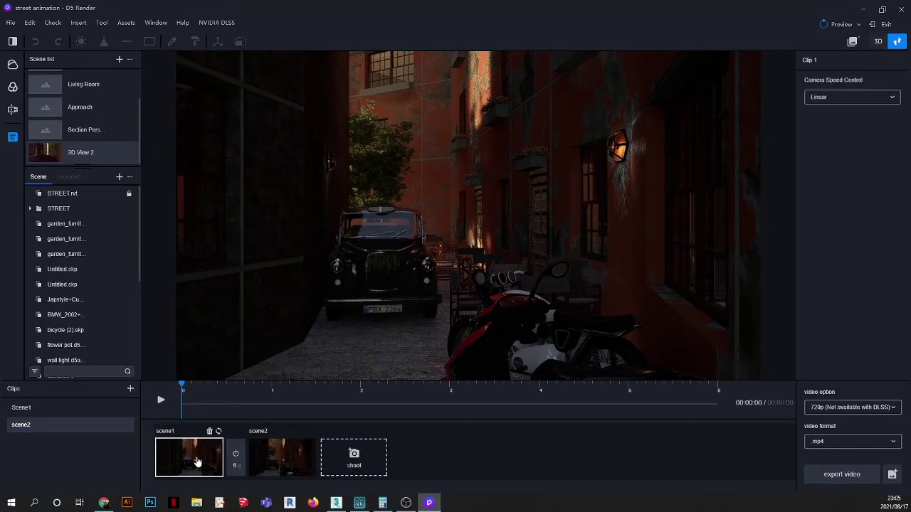
click(162, 401)
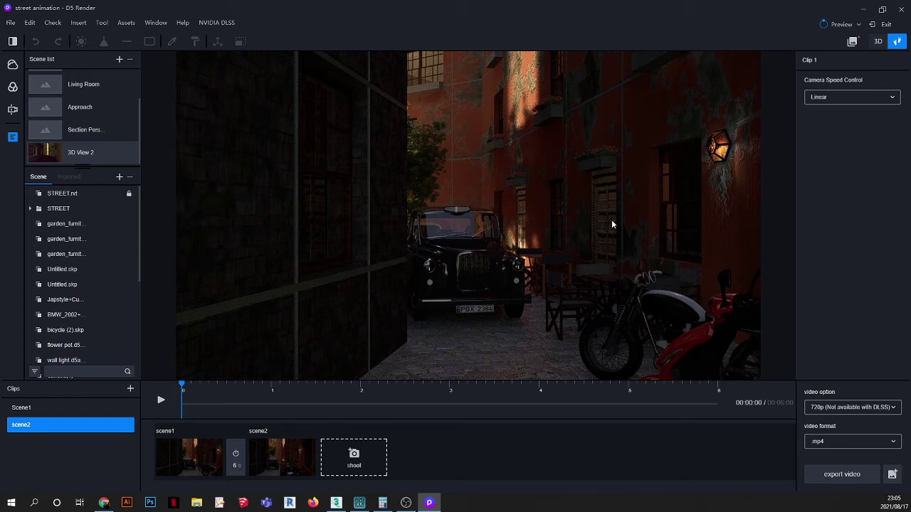
- Select the taxi to examine its transform settings and object keyframe option, then deselect it
click(490, 254)
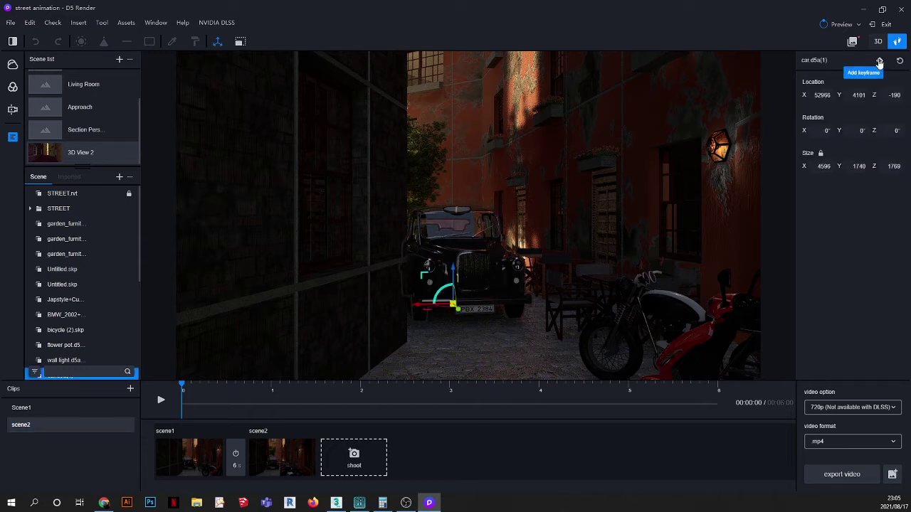
click(475, 340)
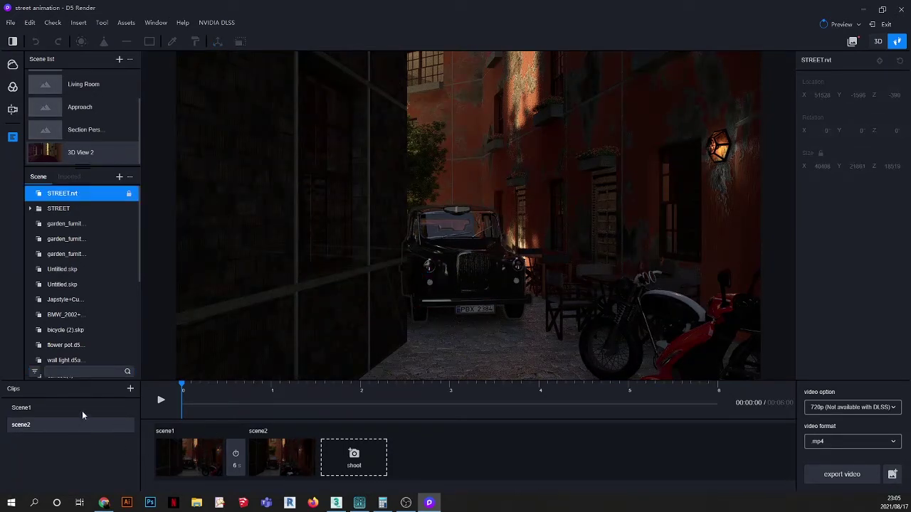
- Add a third clip and, starting from 3D View 2, capture its first keyframe in bird view from behind the tree foliage
click(130, 389)
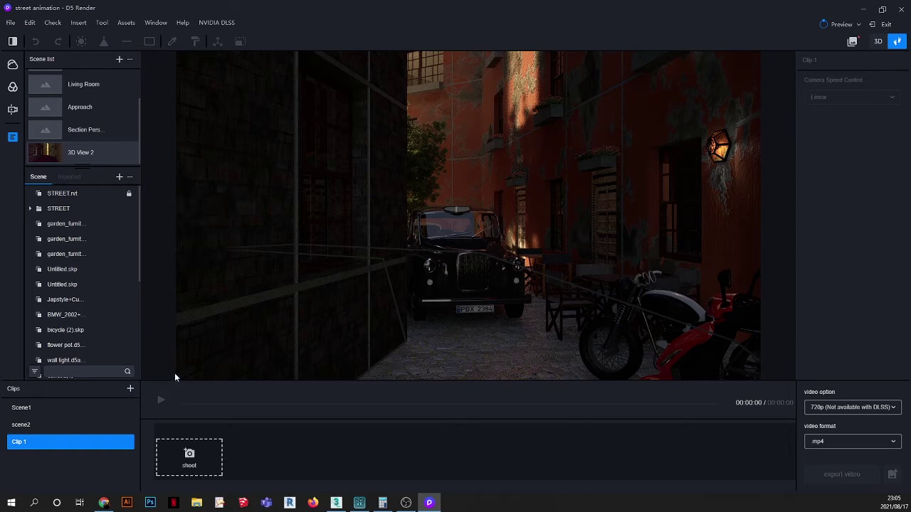
click(48, 153)
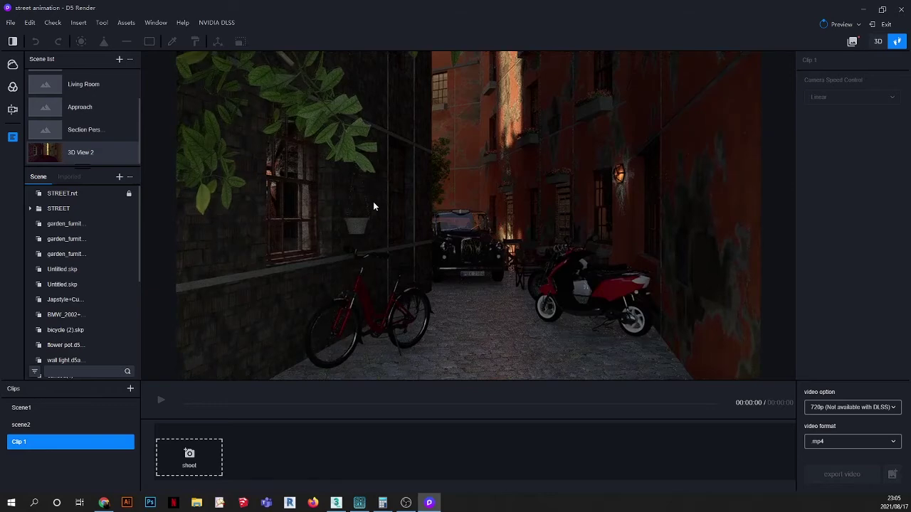
click(880, 41)
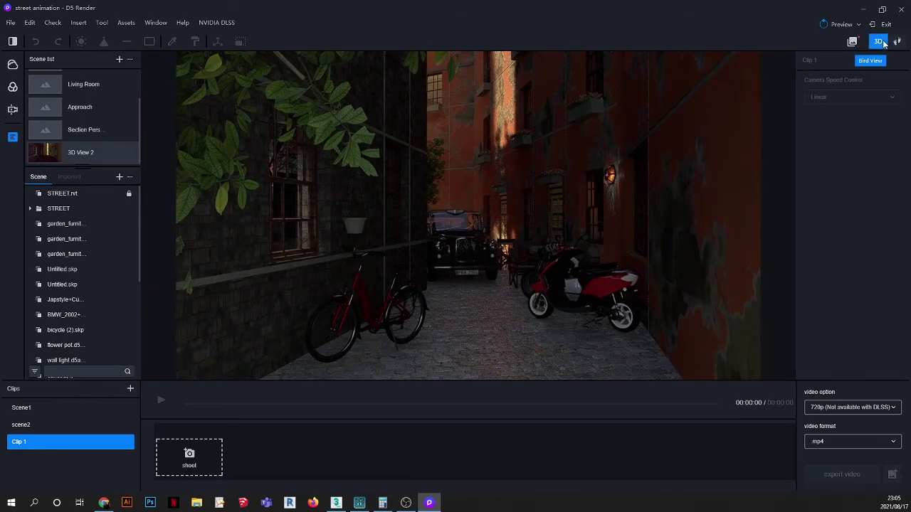
middle_drag(559, 179, 565, 245)
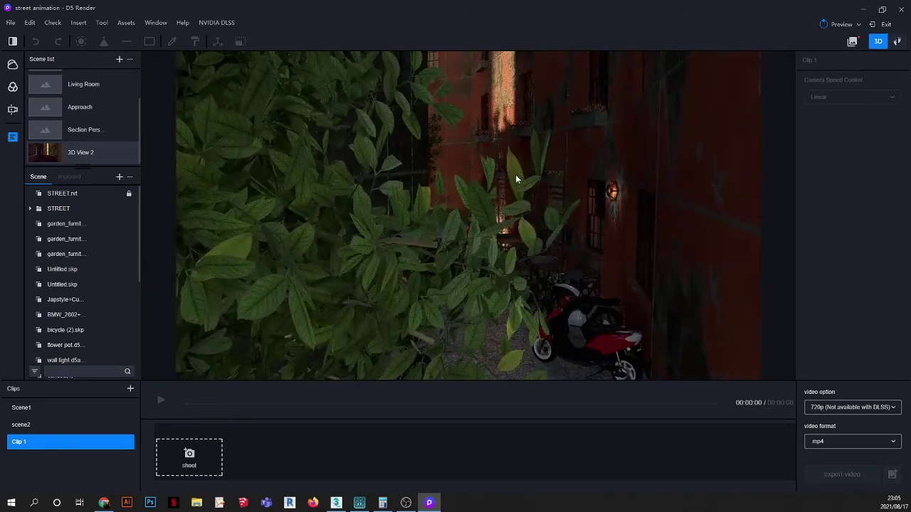
middle_drag(516, 179, 525, 204)
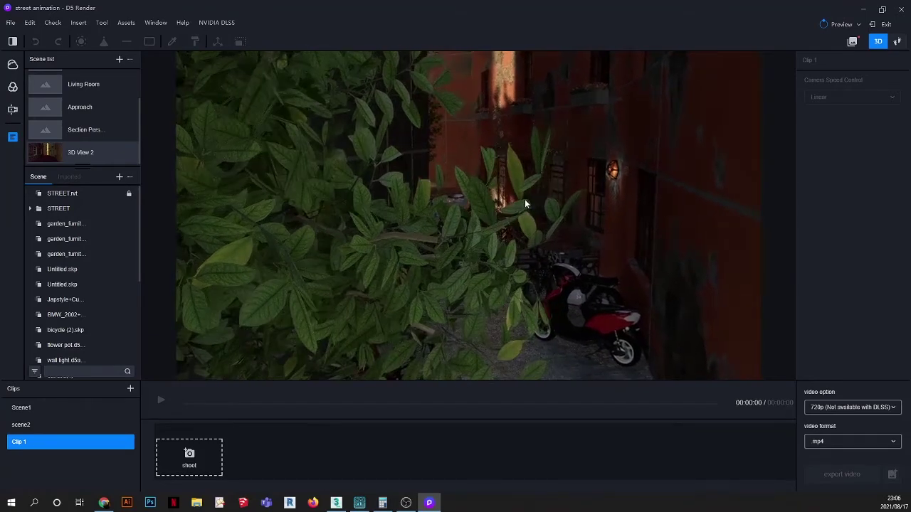
key(s)
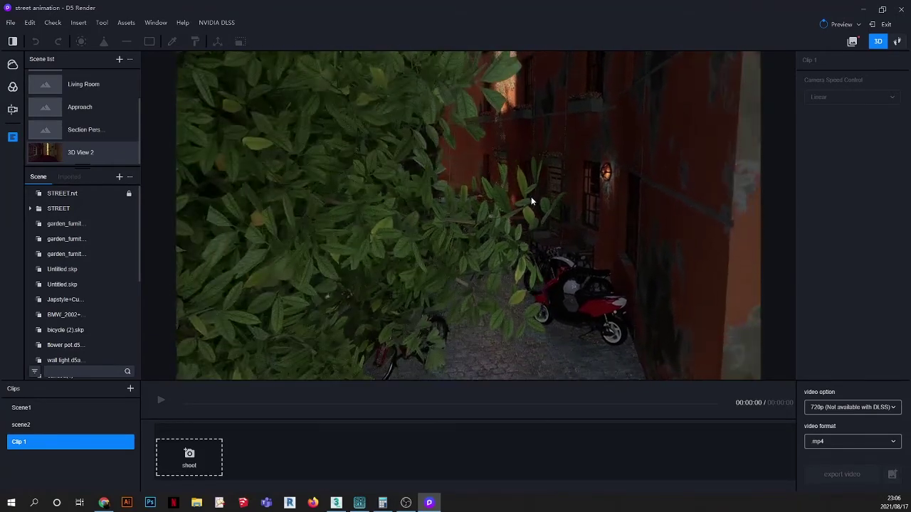
middle_drag(512, 195, 538, 193)
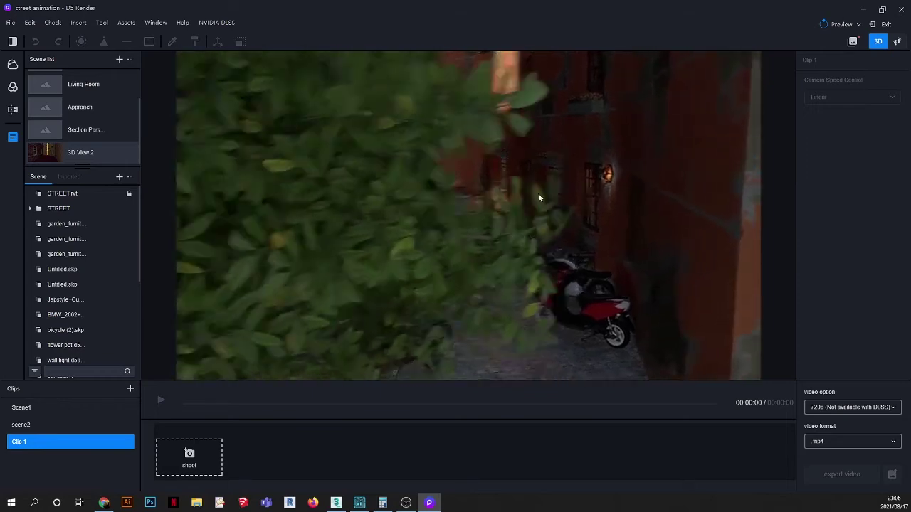
key(a)
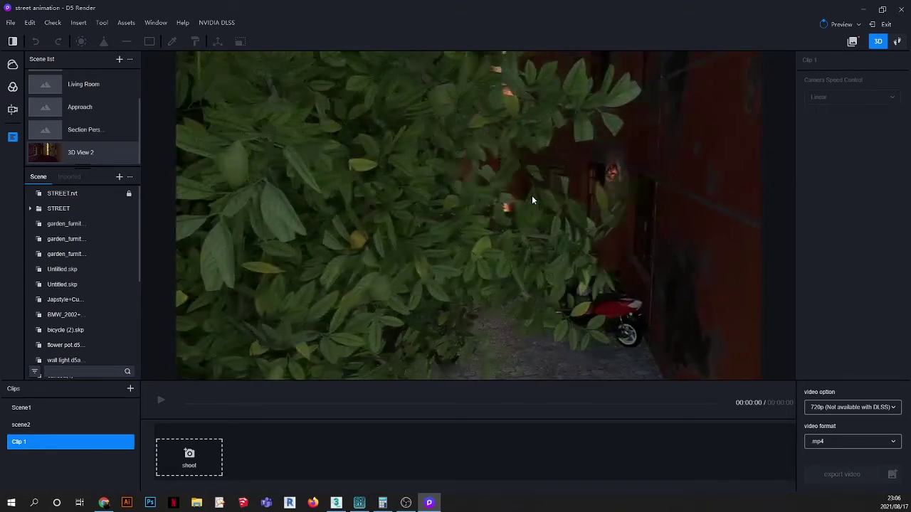
key(a)
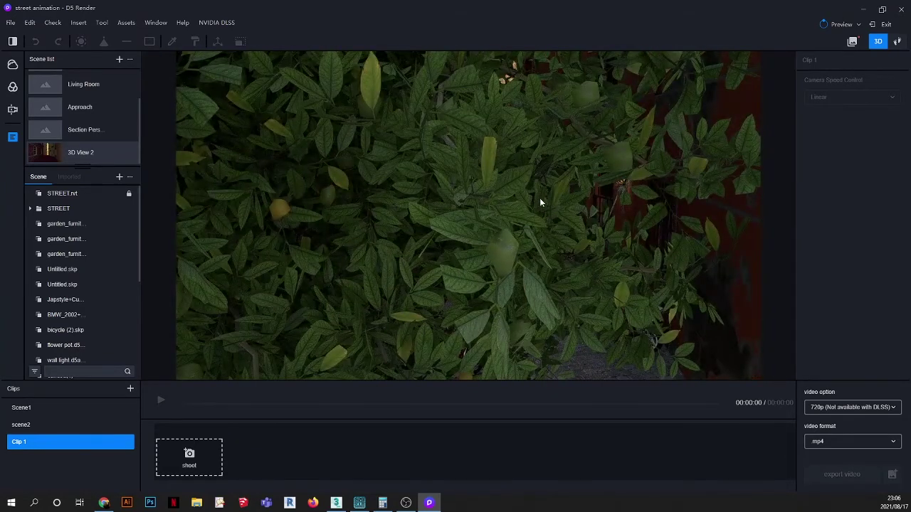
key(d)
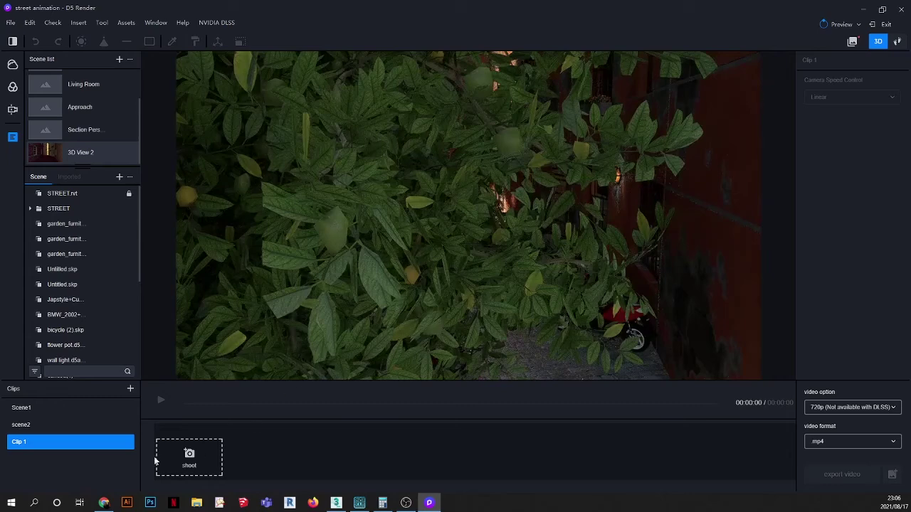
click(182, 456)
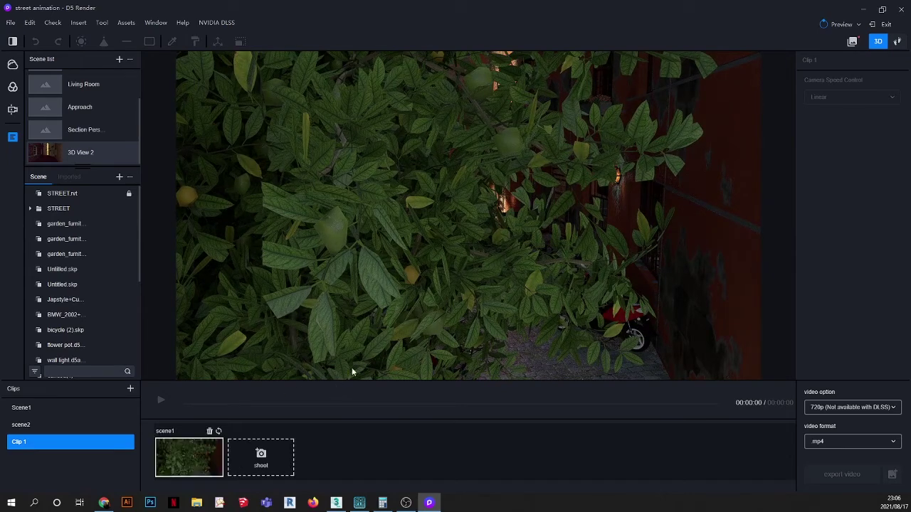
- In walk mode, capture Clip 1's second keyframe with the alley revealed beside the foliage, and play the clip from its first keyframe
click(897, 41)
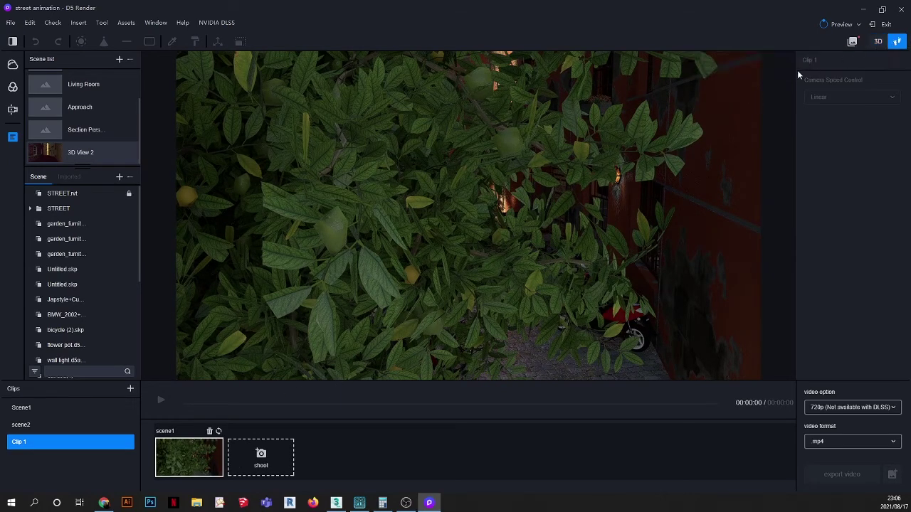
key(d)
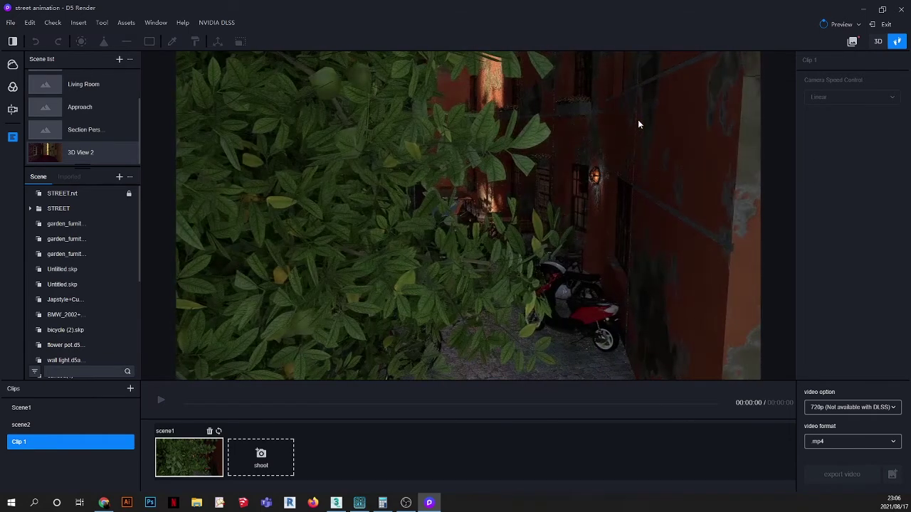
key(d)
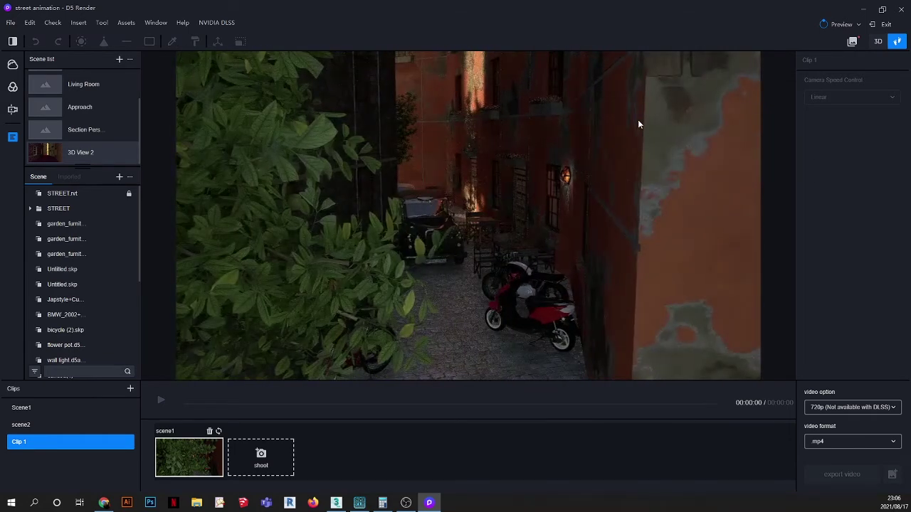
click(256, 463)
click(185, 471)
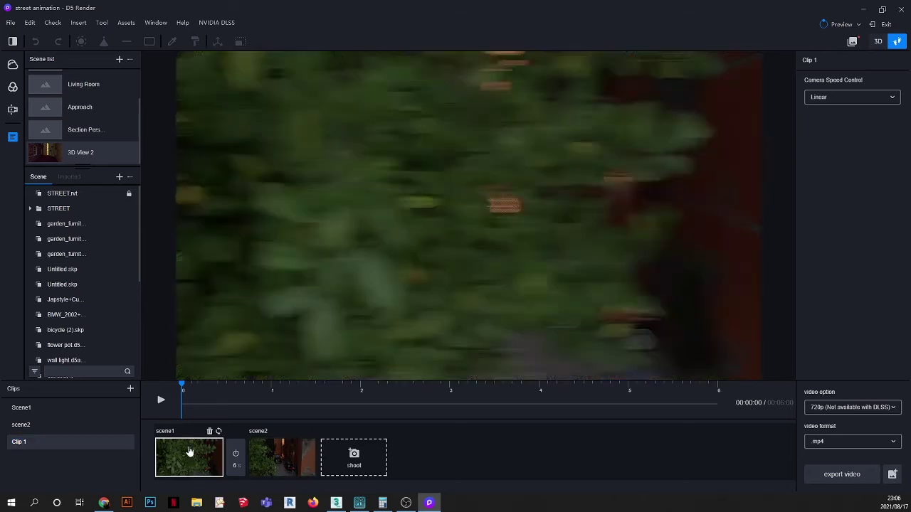
click(161, 400)
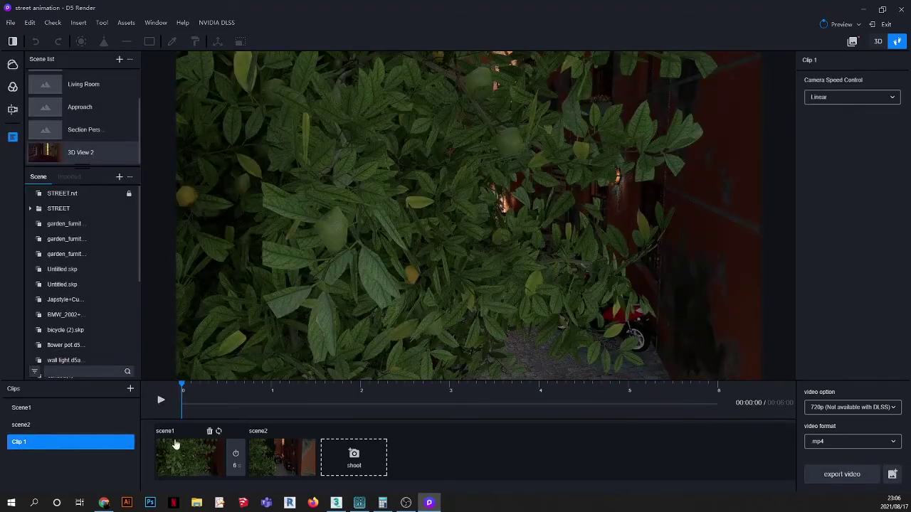
- Add the Scene1 and scene2 clips to the render queue as 720p .mp4 videos
click(34, 407)
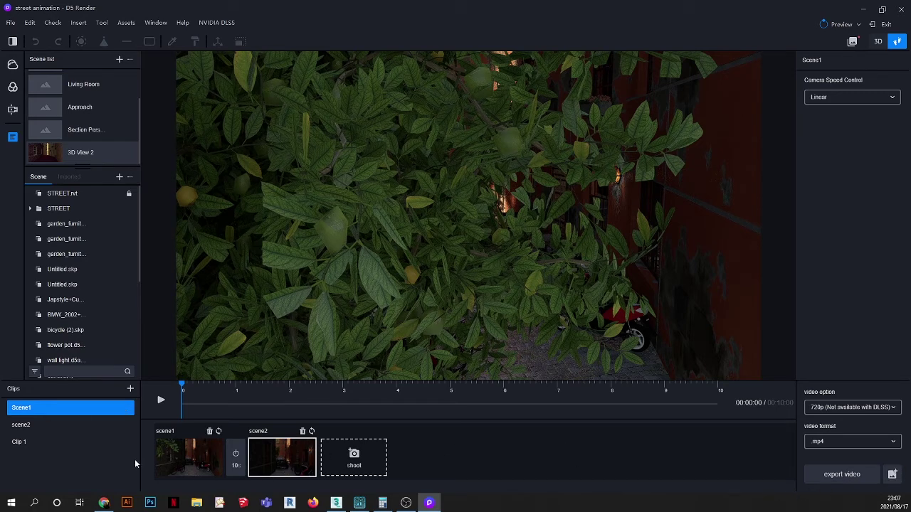
click(32, 426)
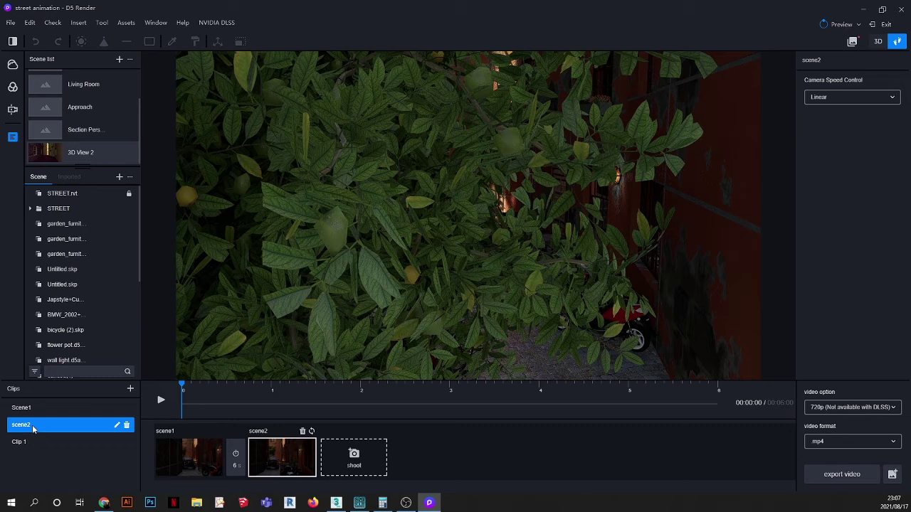
click(892, 475)
- Rename Clip 1 to scene3 and add it to the render queue as a 720p .mp4 video
click(117, 443)
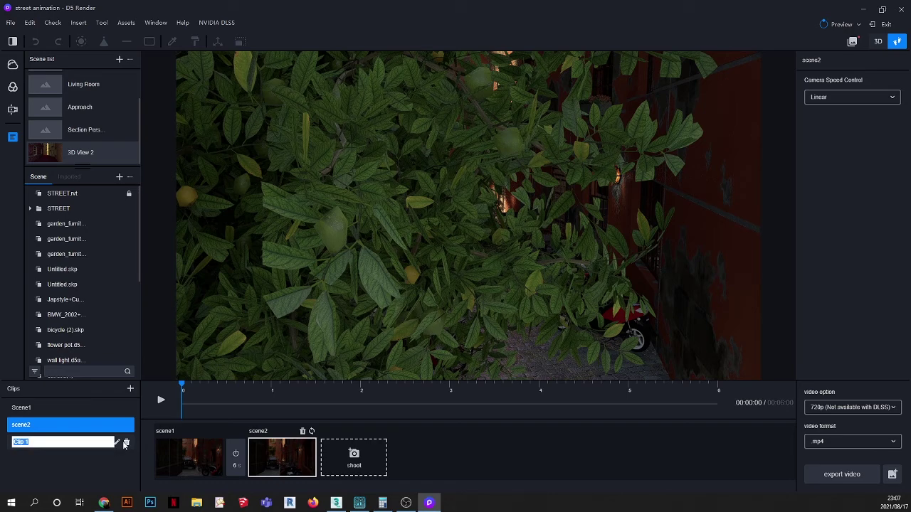
text(scene2)
key(BackSpace)
text(3)
key(Return)
click(34, 443)
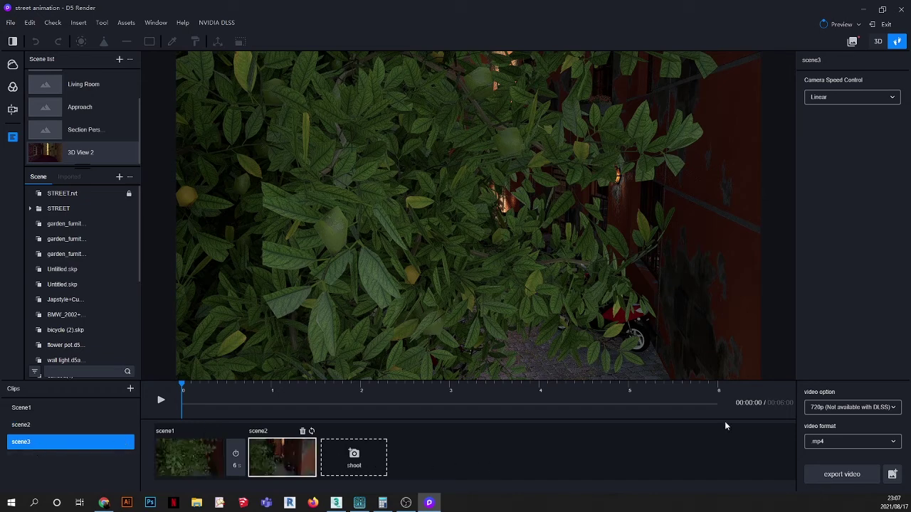
click(893, 475)
- Open the render queue and select only the pending Video 3.mp4, Video 4.mp4 and Video 5.mp4 for rendering
click(852, 42)
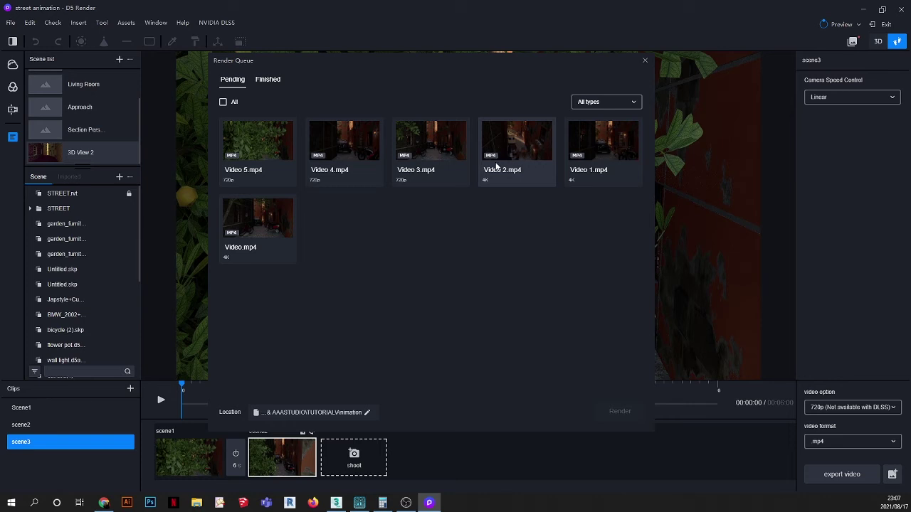
click(546, 127)
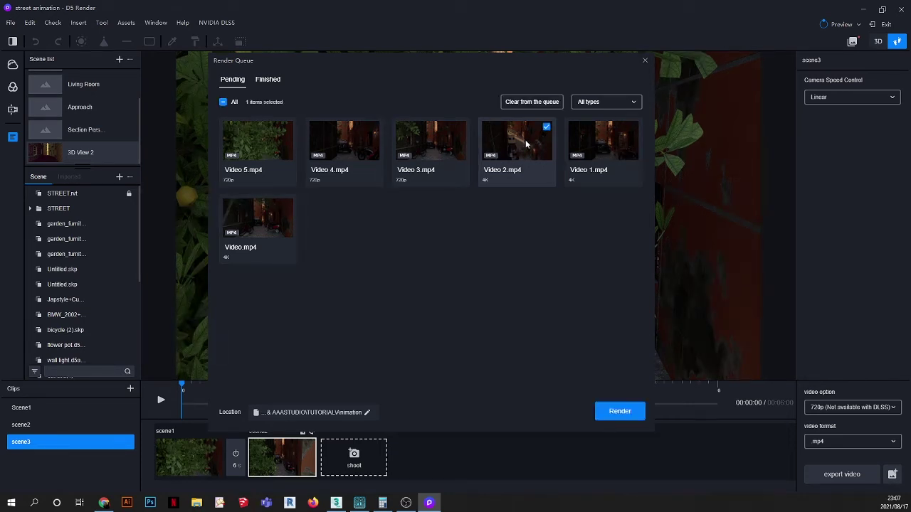
click(287, 127)
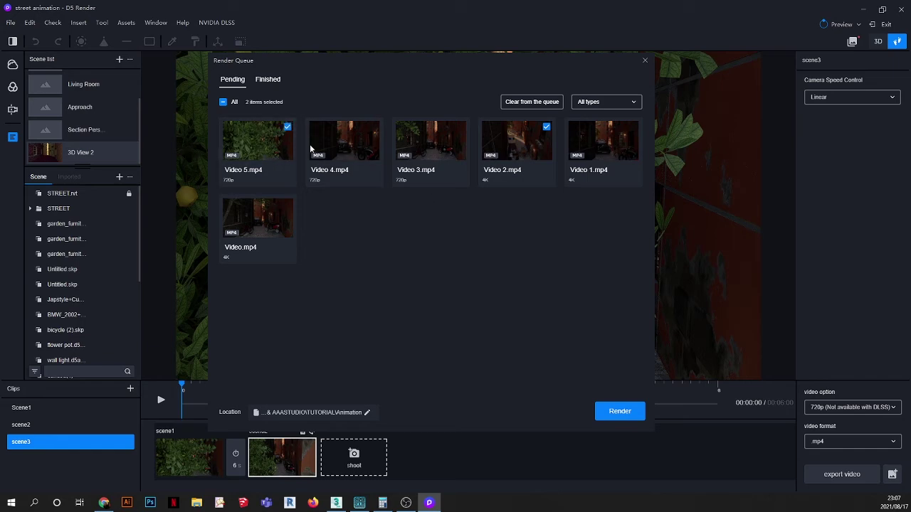
click(374, 127)
click(460, 126)
click(545, 126)
- Choose the TUTORIAL Animation folder as the save location for the renders and close the render queue
click(327, 413)
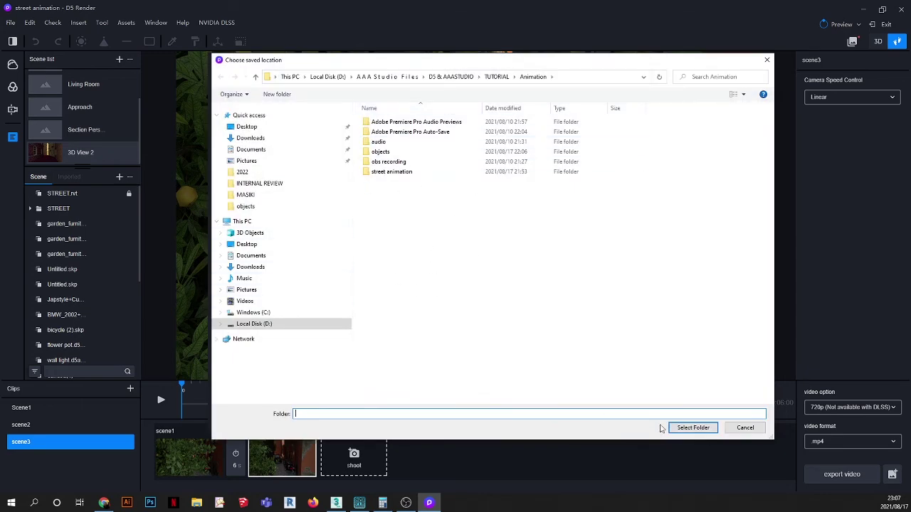
click(682, 428)
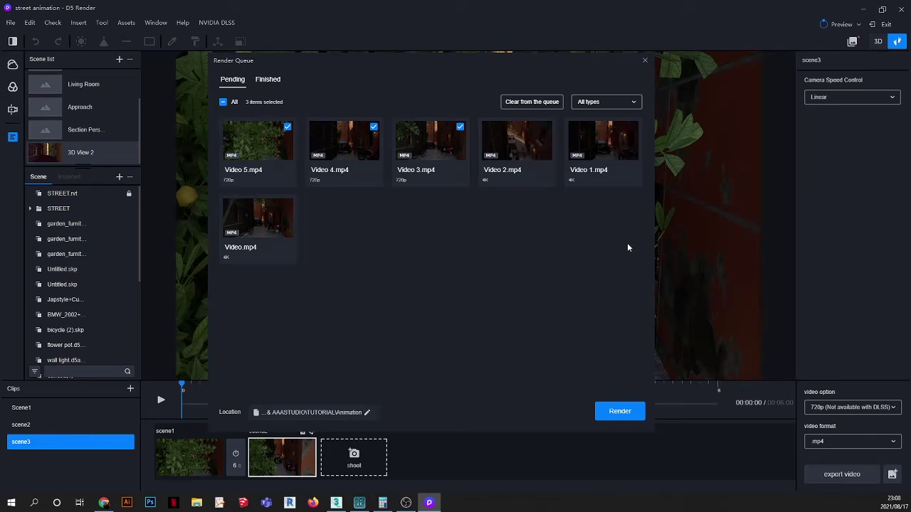
click(644, 61)
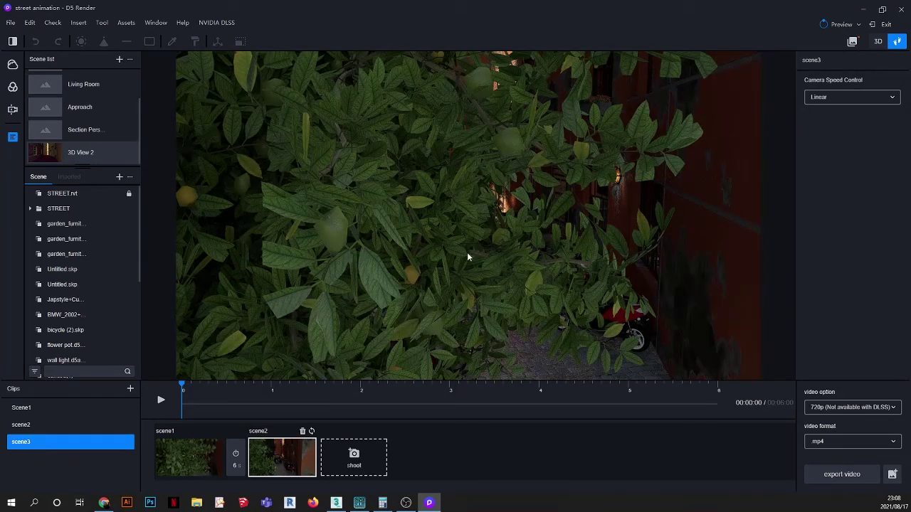
- Return to the Scene1 clip and bring up its first keyframe's view
click(35, 409)
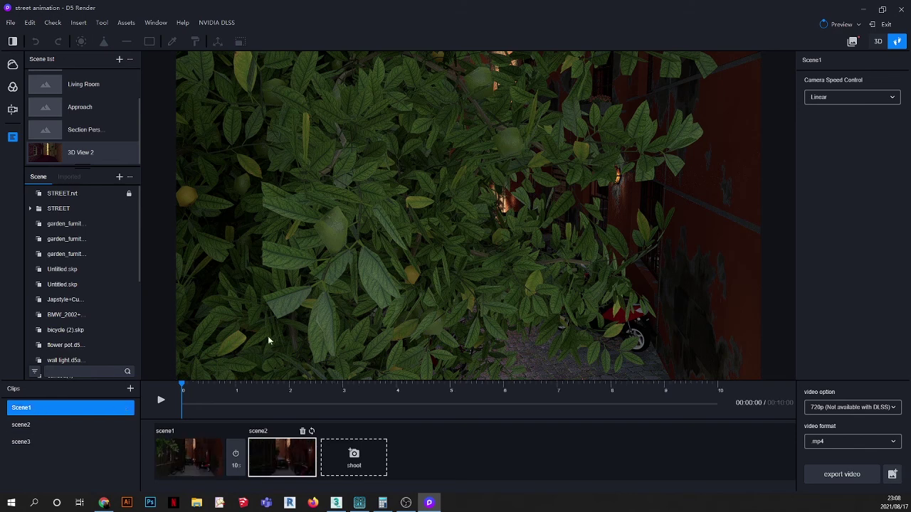
click(202, 453)
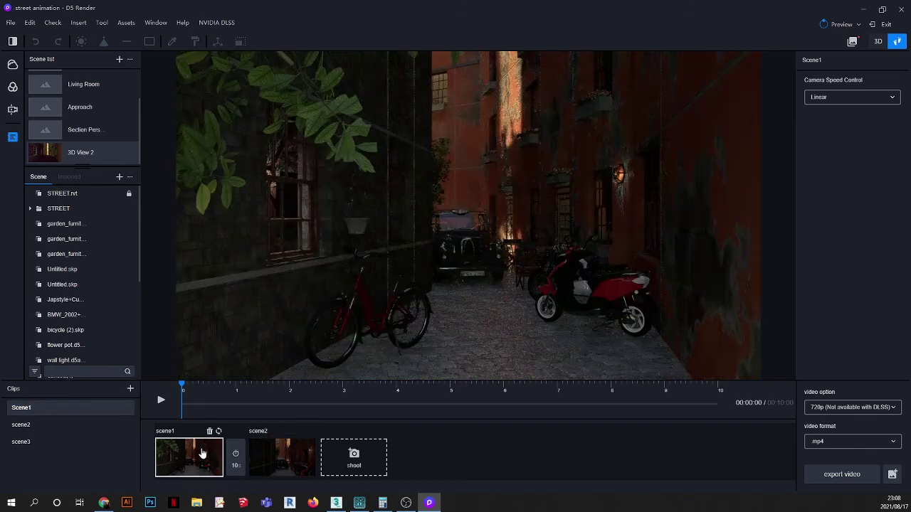